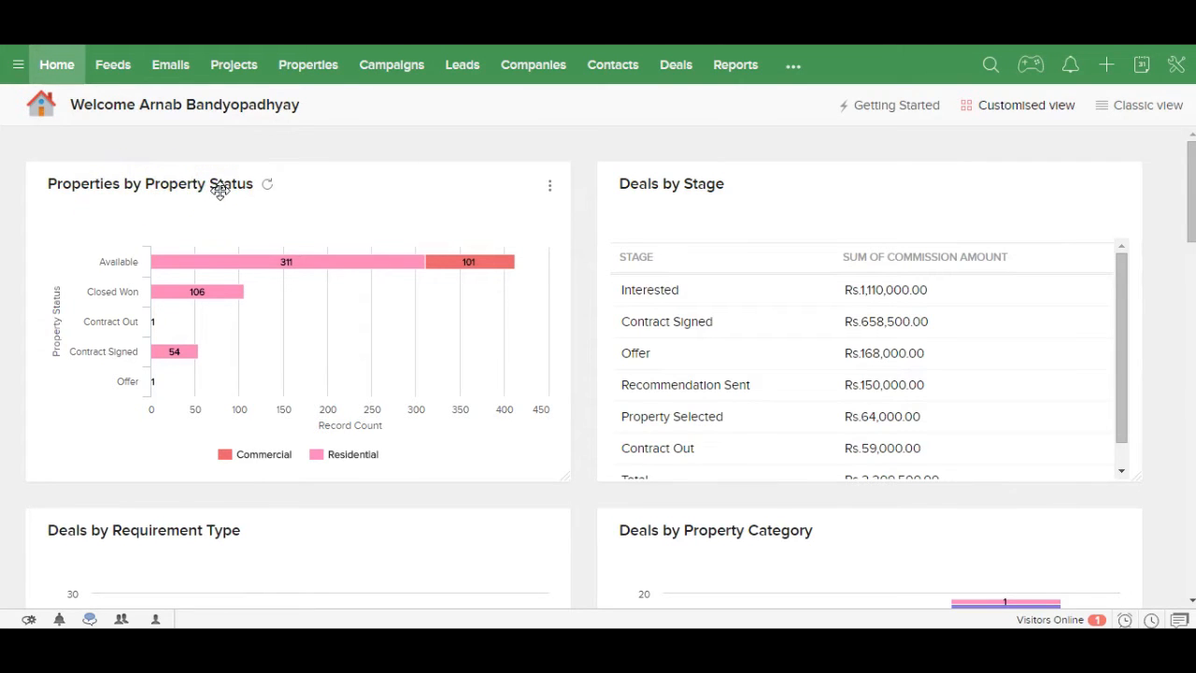
# Step: Scroll down the current page to review its reports
pyautogui.moveTo(178, 259)
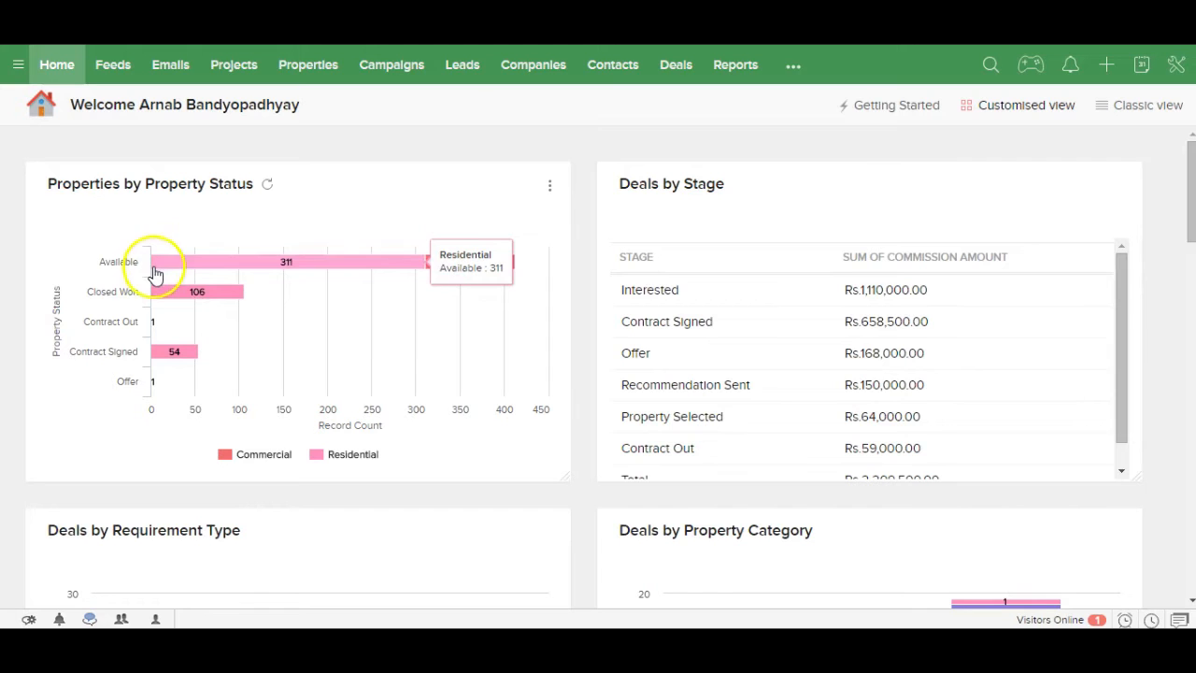
pyautogui.moveTo(163, 297)
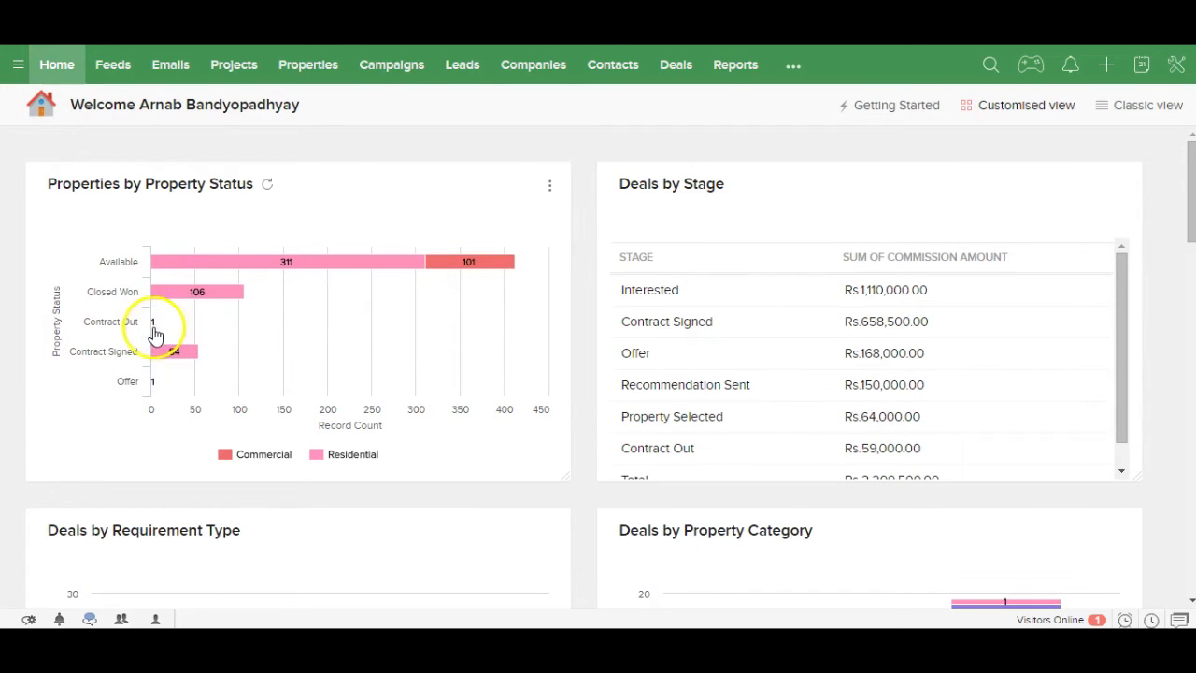
pyautogui.moveTo(179, 360)
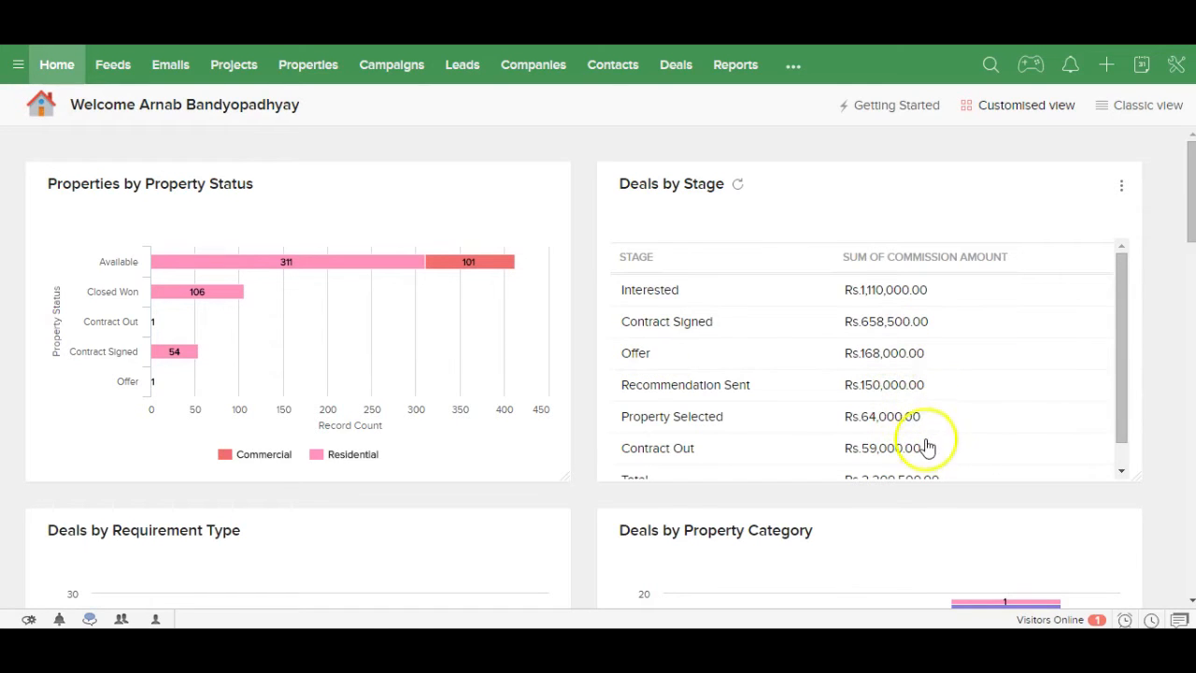
pyautogui.moveTo(1189, 213); pyautogui.dragTo(1183, 275)
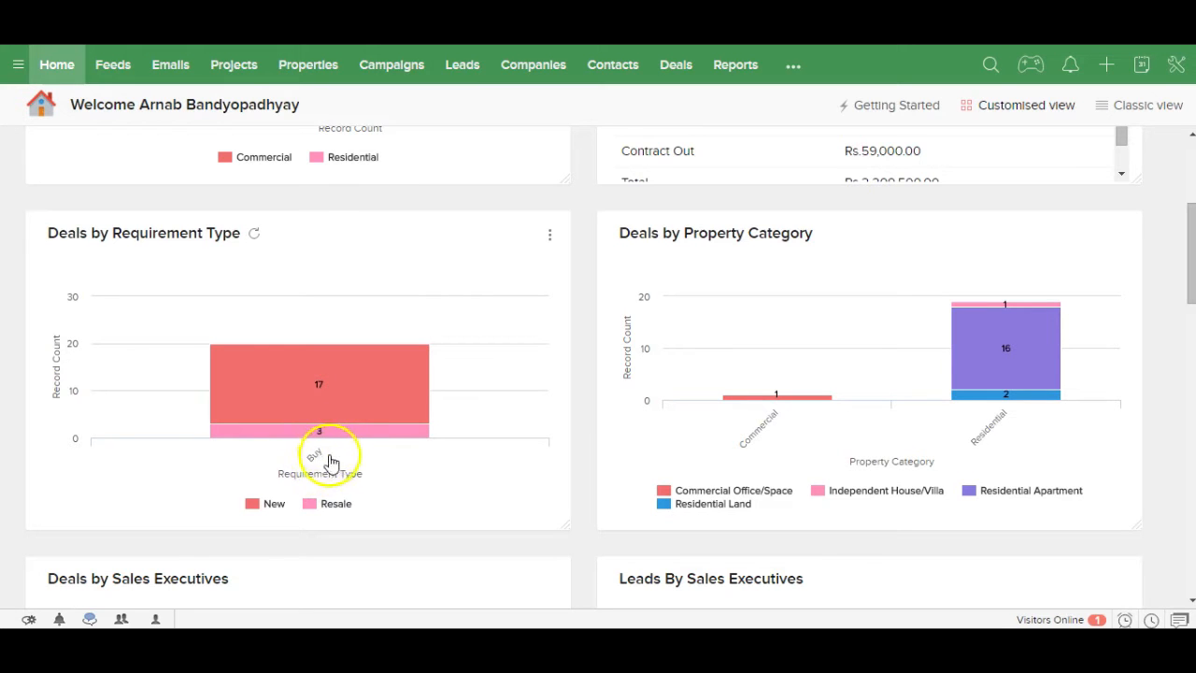
pyautogui.moveTo(325, 444)
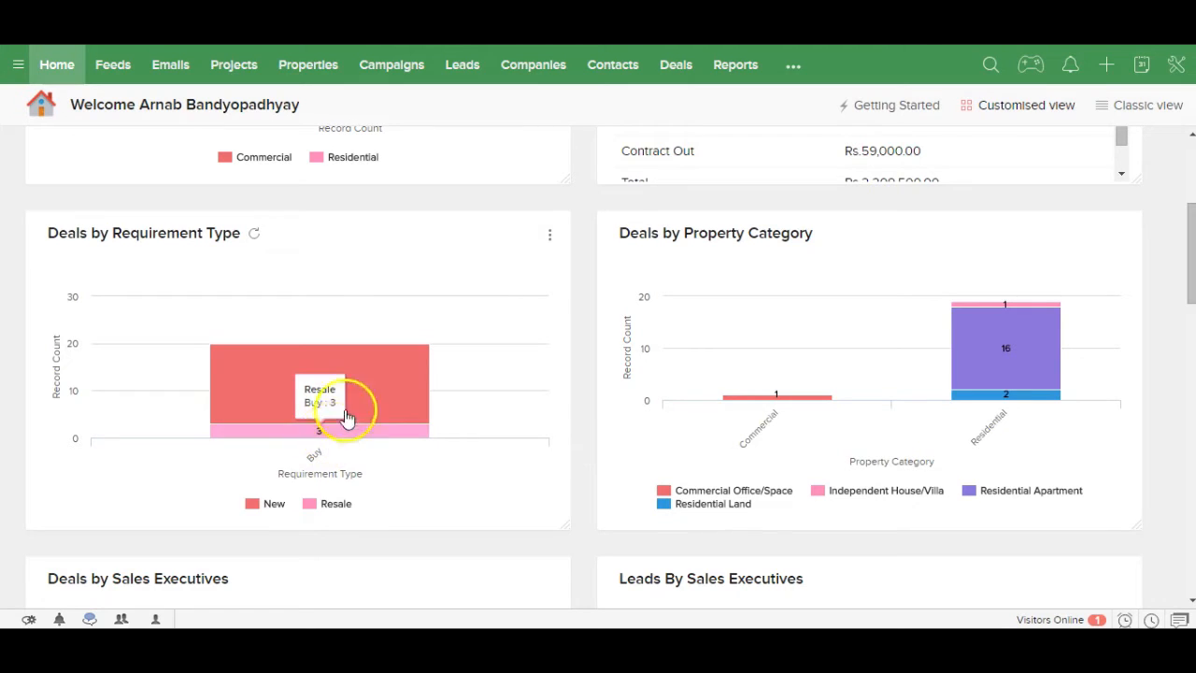
pyautogui.moveTo(356, 411)
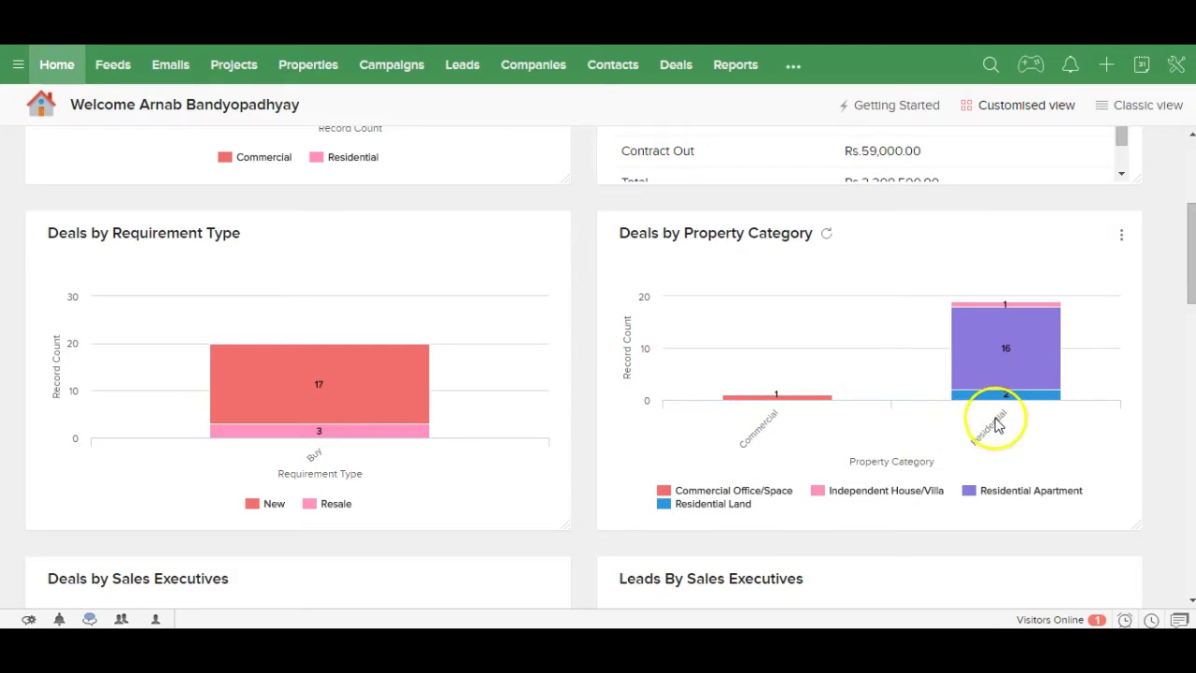
pyautogui.moveTo(999, 397)
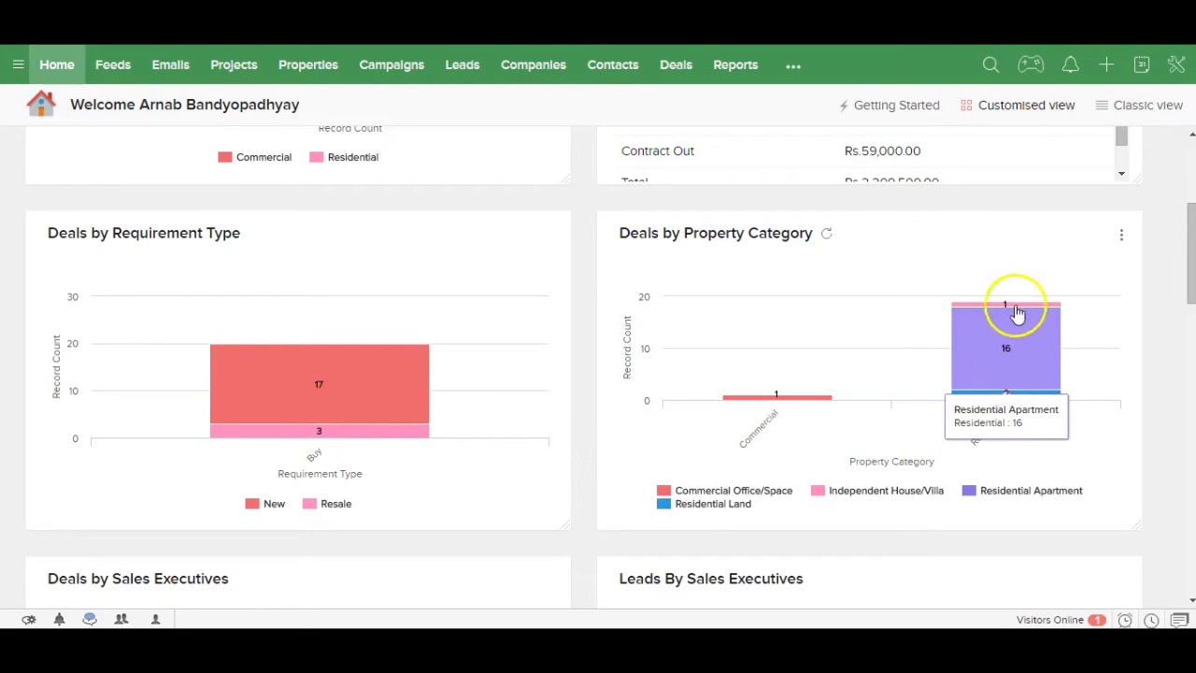
pyautogui.moveTo(1018, 311)
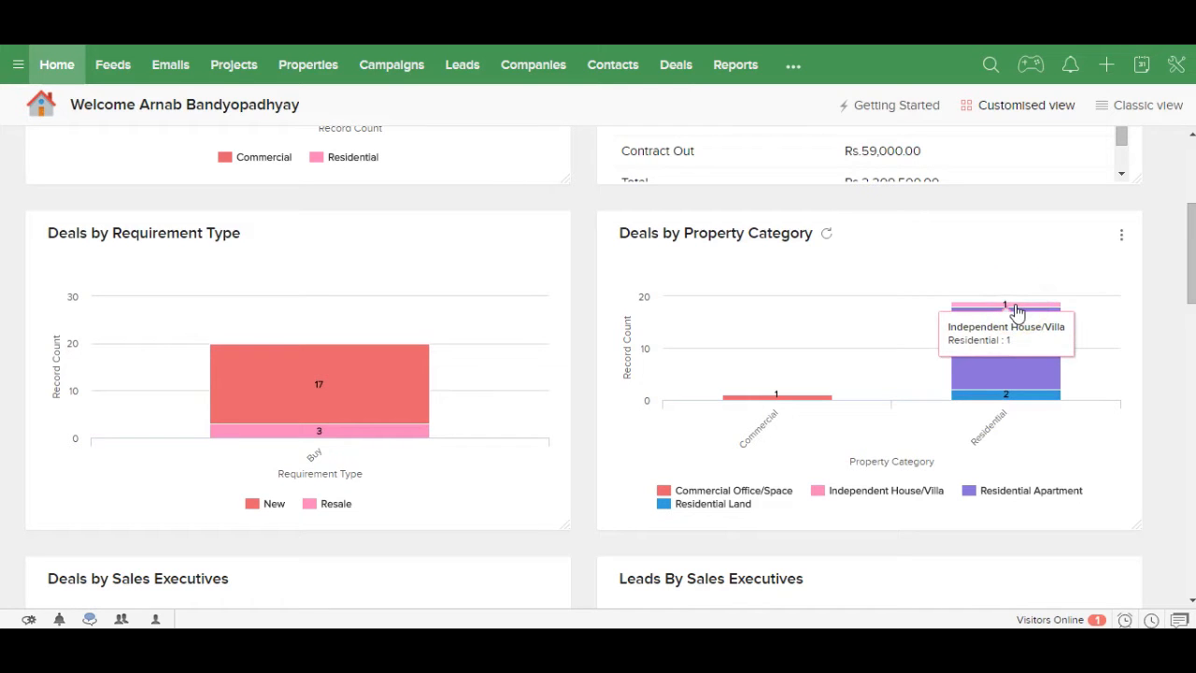
pyautogui.moveTo(1188, 278); pyautogui.dragTo(1177, 347)
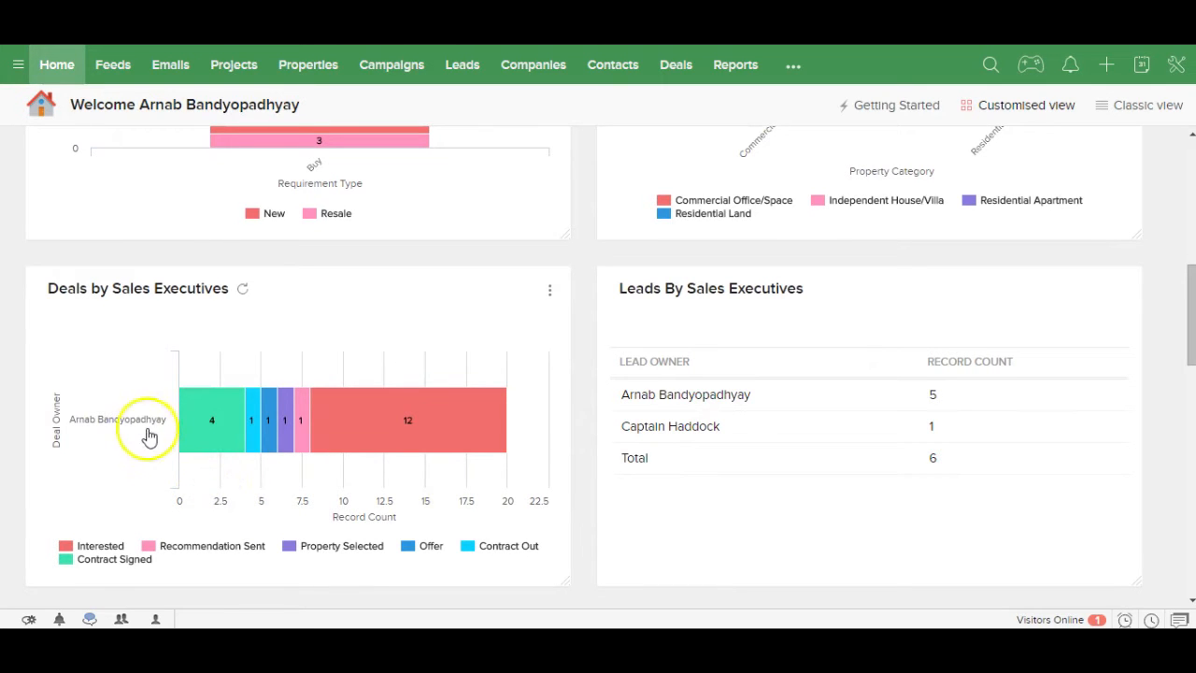
# Step: Show the Offer count for the sales executive and scroll through the results
pyautogui.moveTo(198, 432)
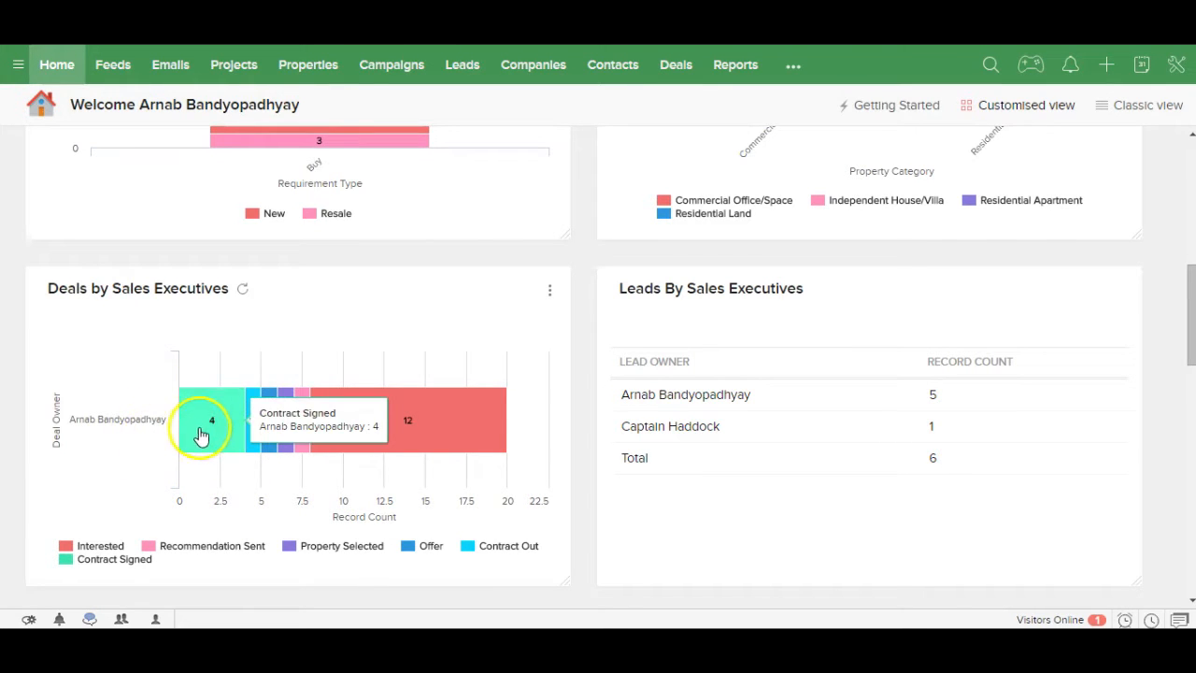
pyautogui.moveTo(251, 442)
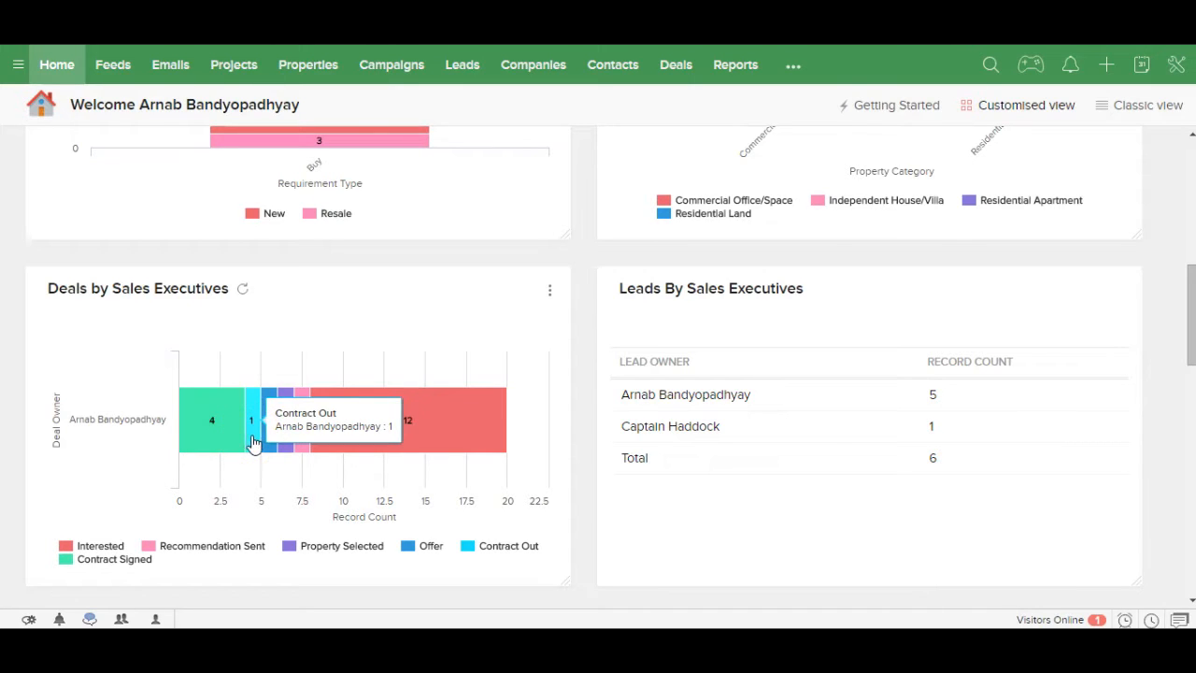
pyautogui.click(268, 443)
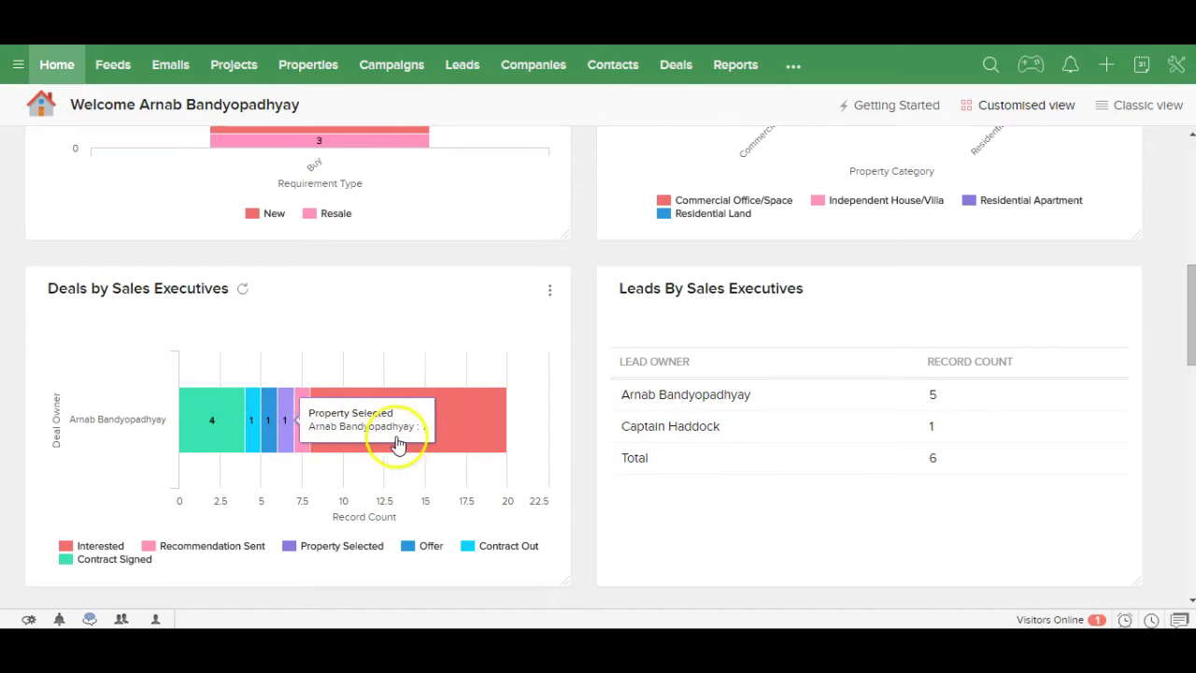
pyautogui.moveTo(449, 443)
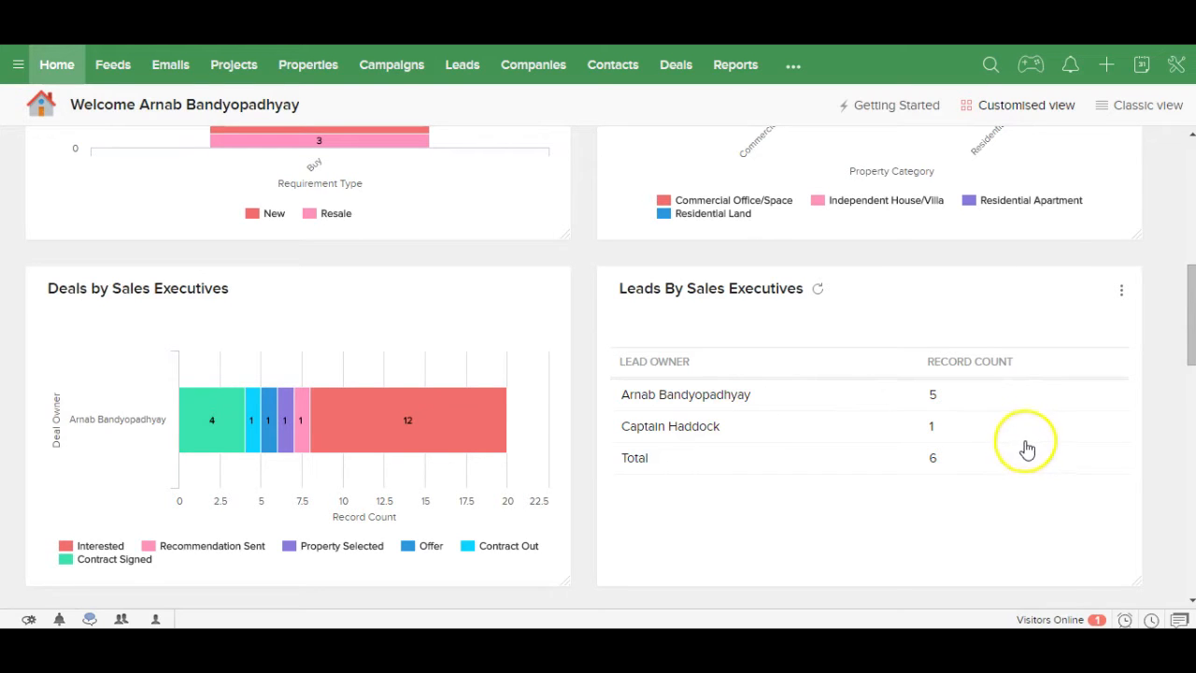
pyautogui.moveTo(1190, 355); pyautogui.dragTo(1187, 382)
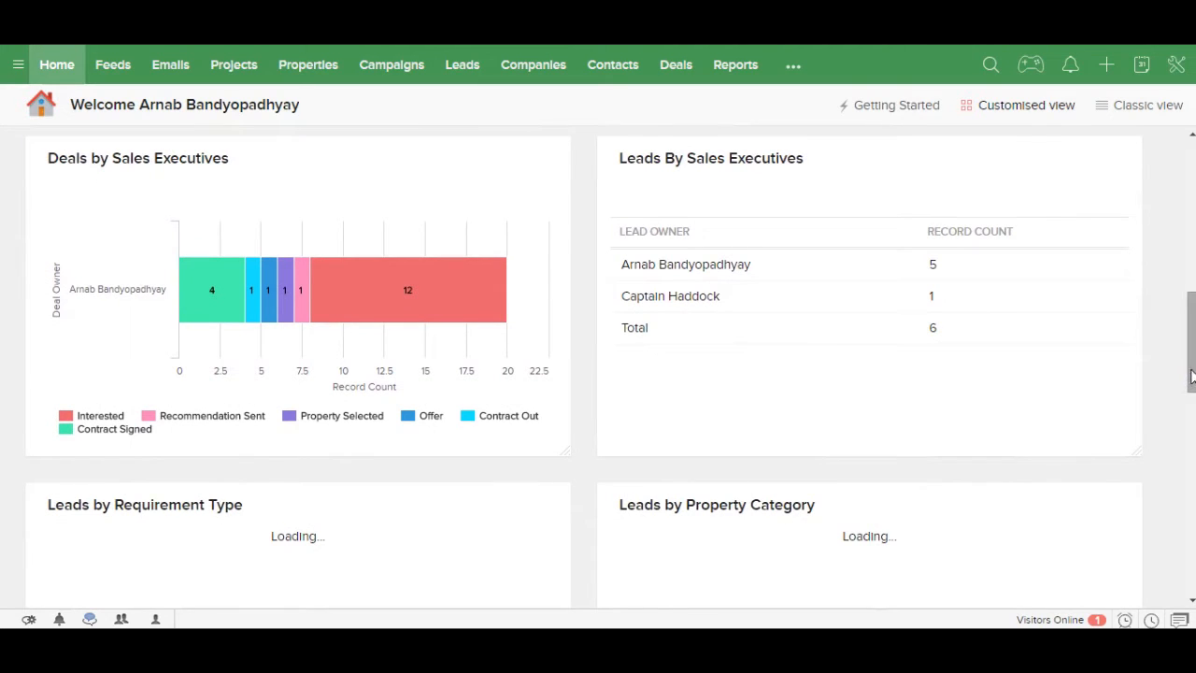
pyautogui.moveTo(1191, 377); pyautogui.dragTo(1182, 428)
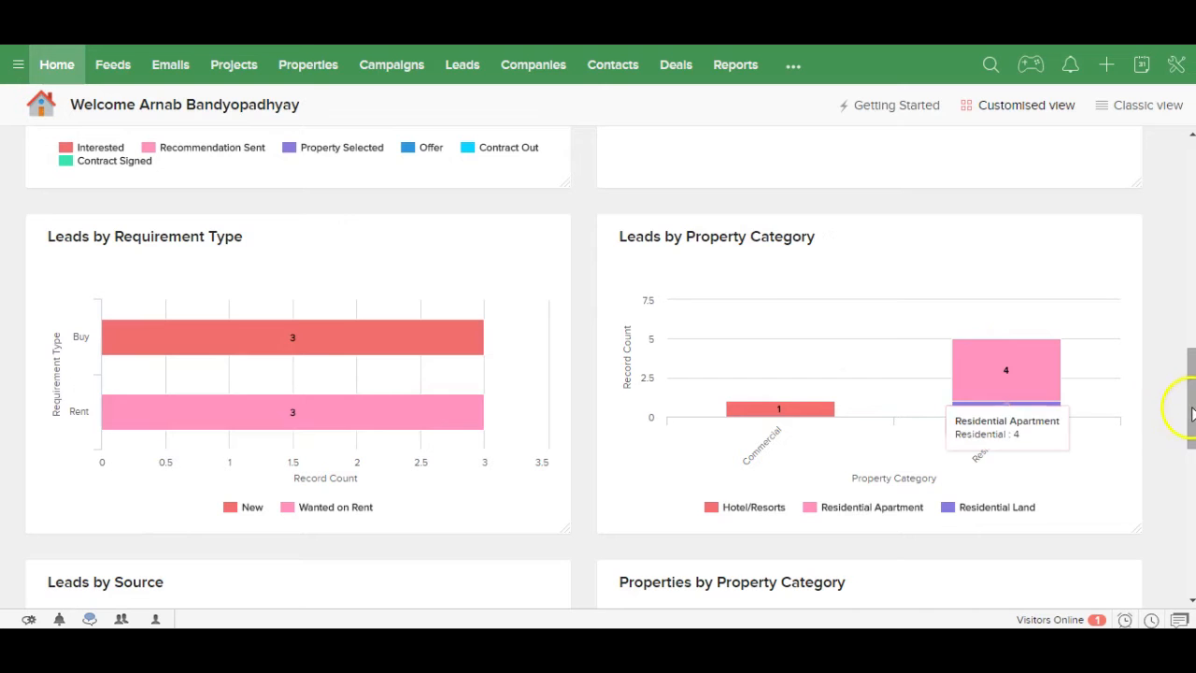
pyautogui.moveTo(1190, 408); pyautogui.dragTo(1177, 486)
pyautogui.moveTo(277, 371)
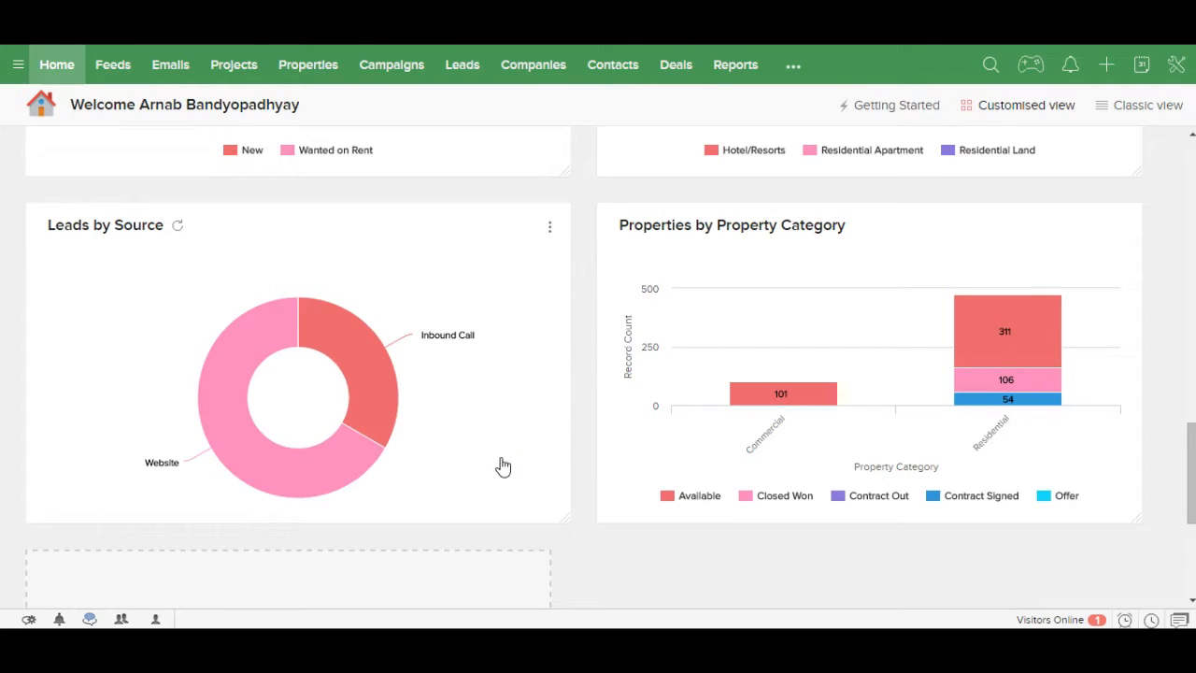
pyautogui.moveTo(294, 476)
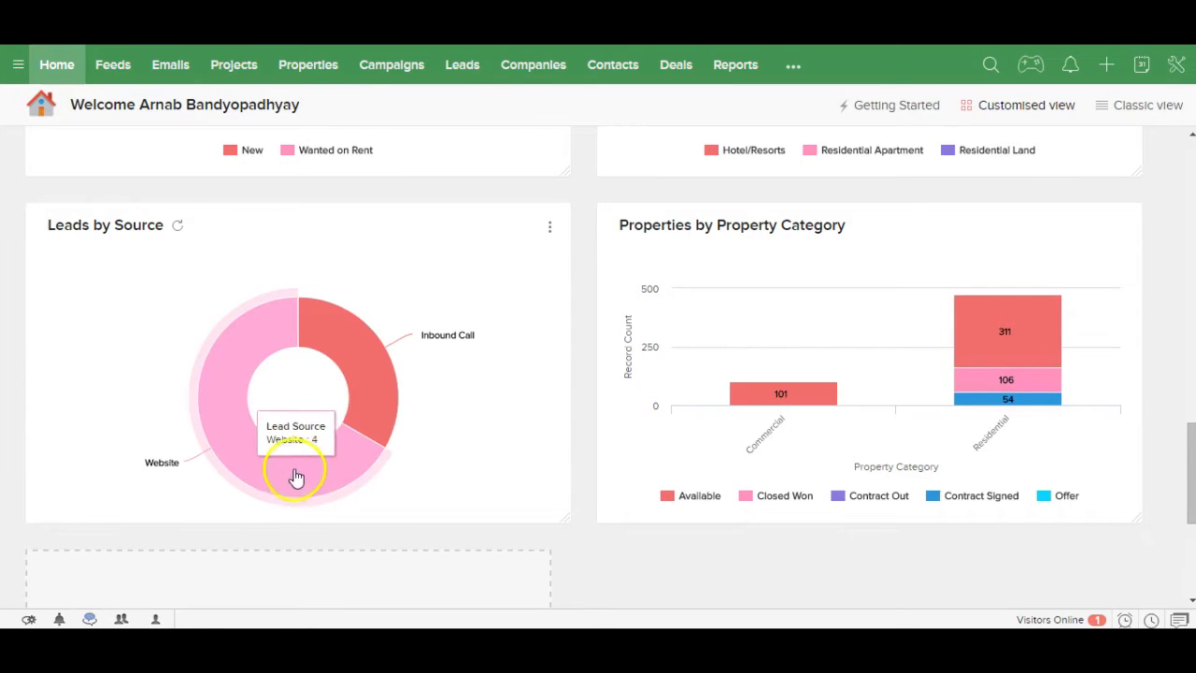
pyautogui.moveTo(393, 422)
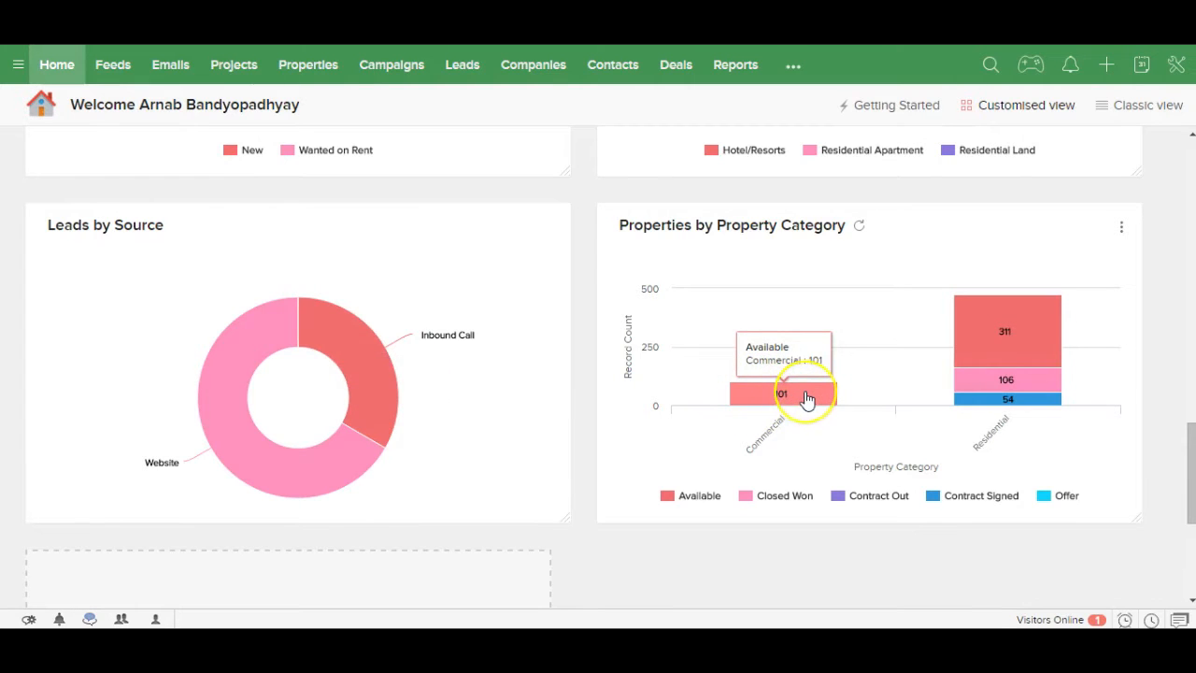
pyautogui.click(1191, 480)
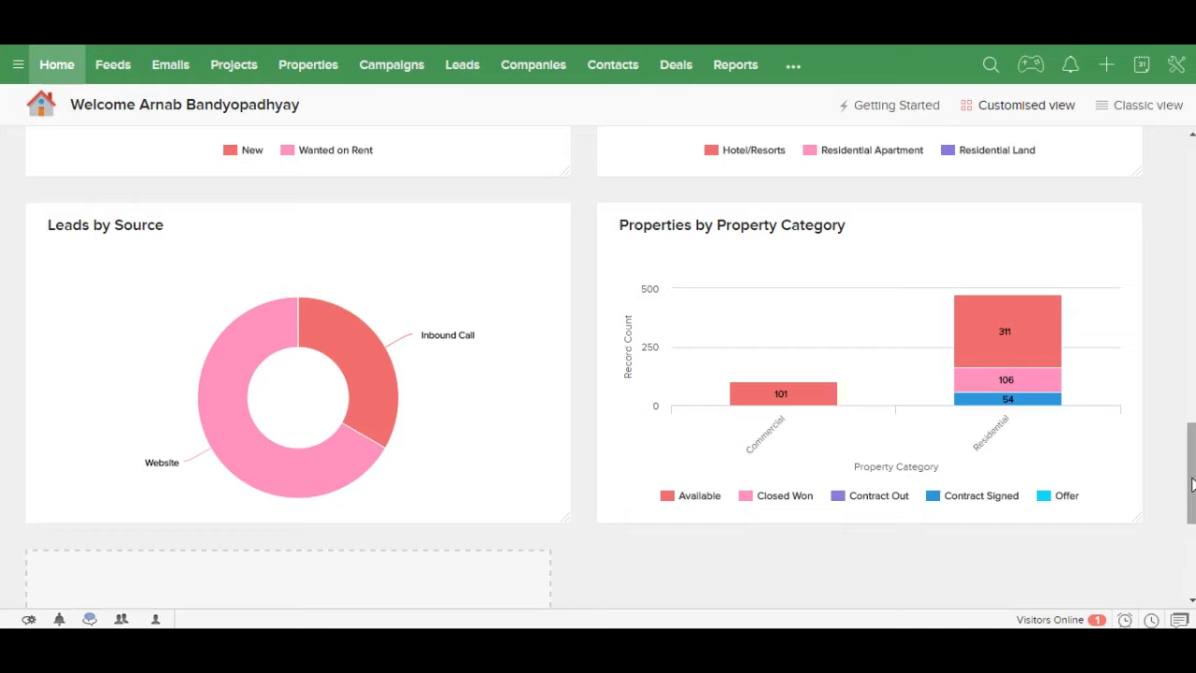
pyautogui.moveTo(1191, 483); pyautogui.dragTo(1191, 178)
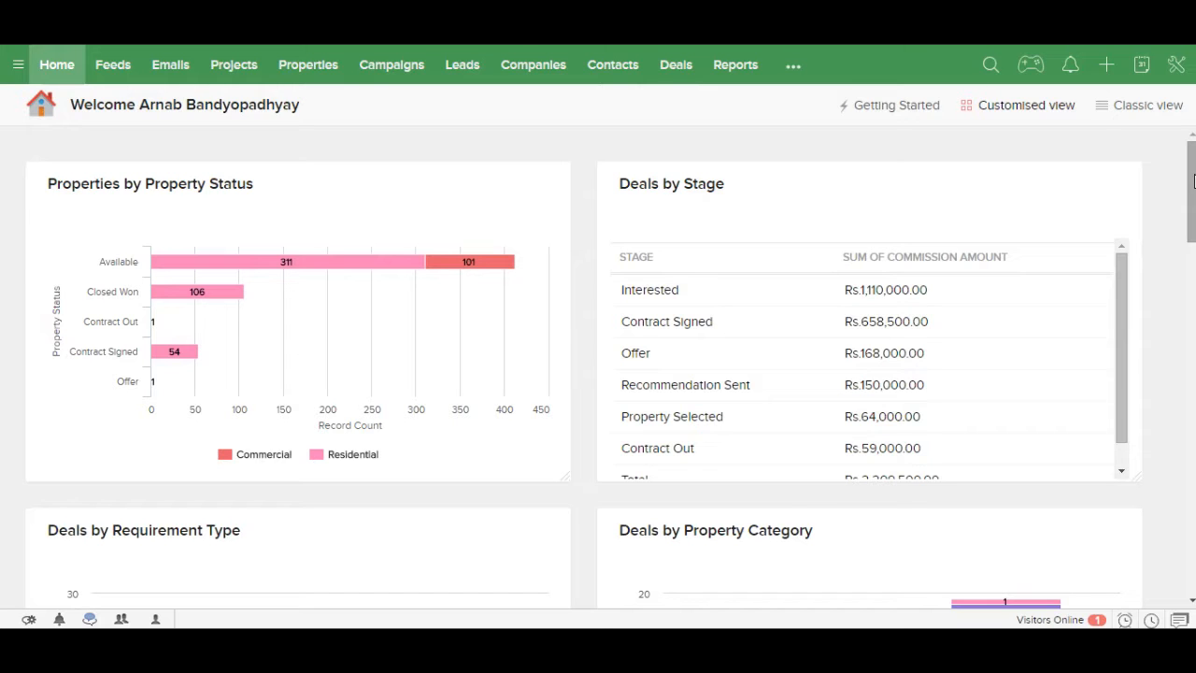
# Step: Open property P899 from the Kolkata East properties list in edit mode
pyautogui.click(311, 71)
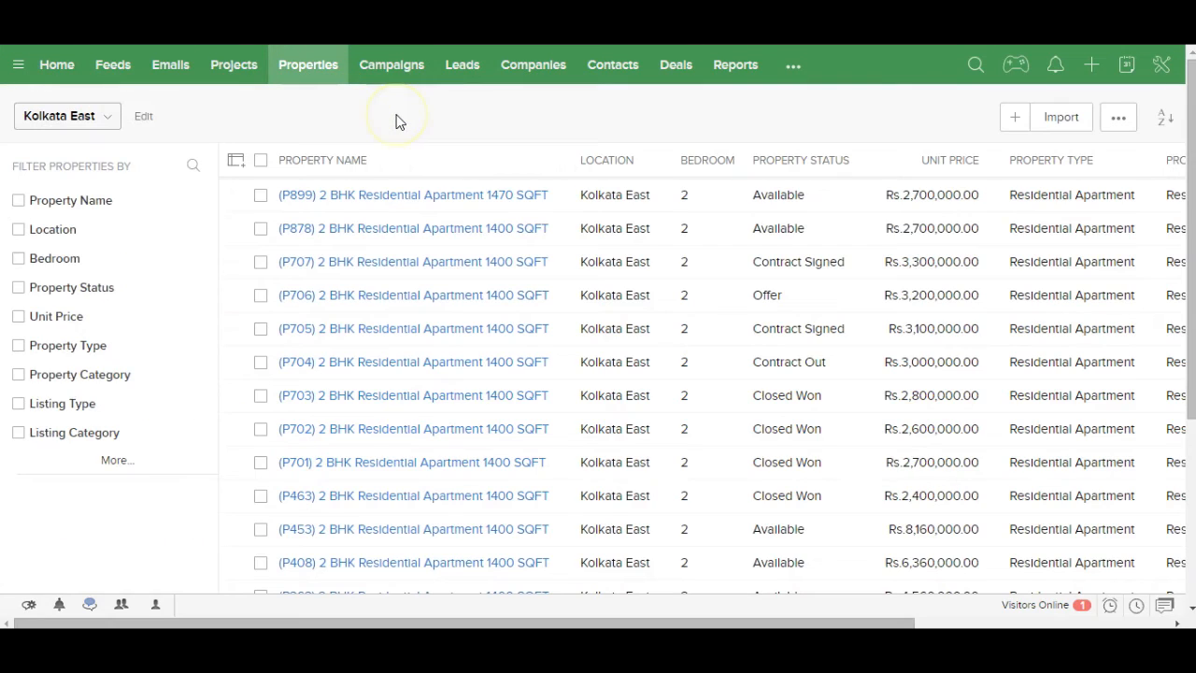
pyautogui.click(390, 201)
pyautogui.click(235, 200)
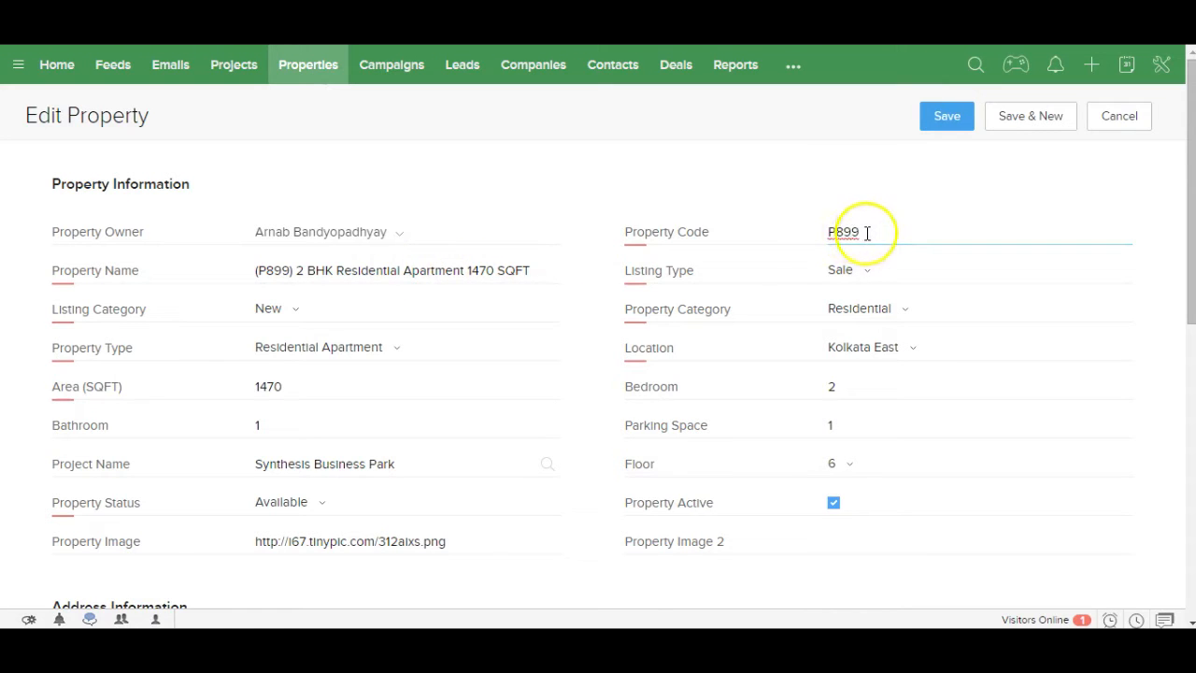
pyautogui.doubleClick(837, 232)
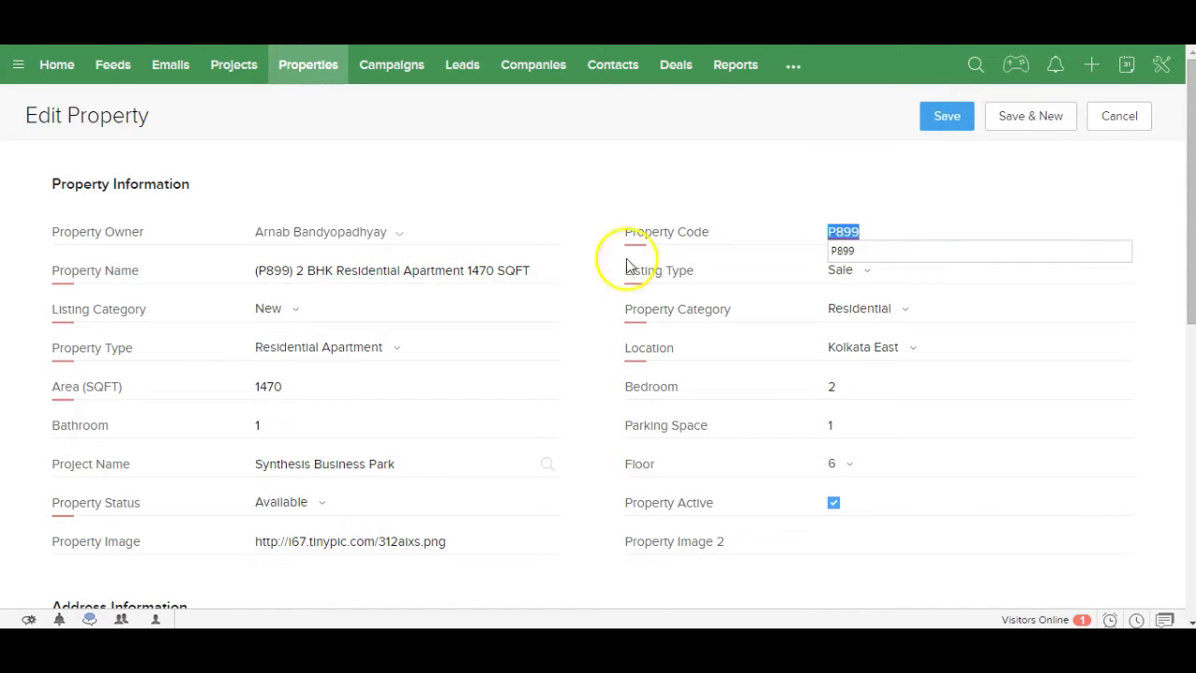
pyautogui.click(498, 270)
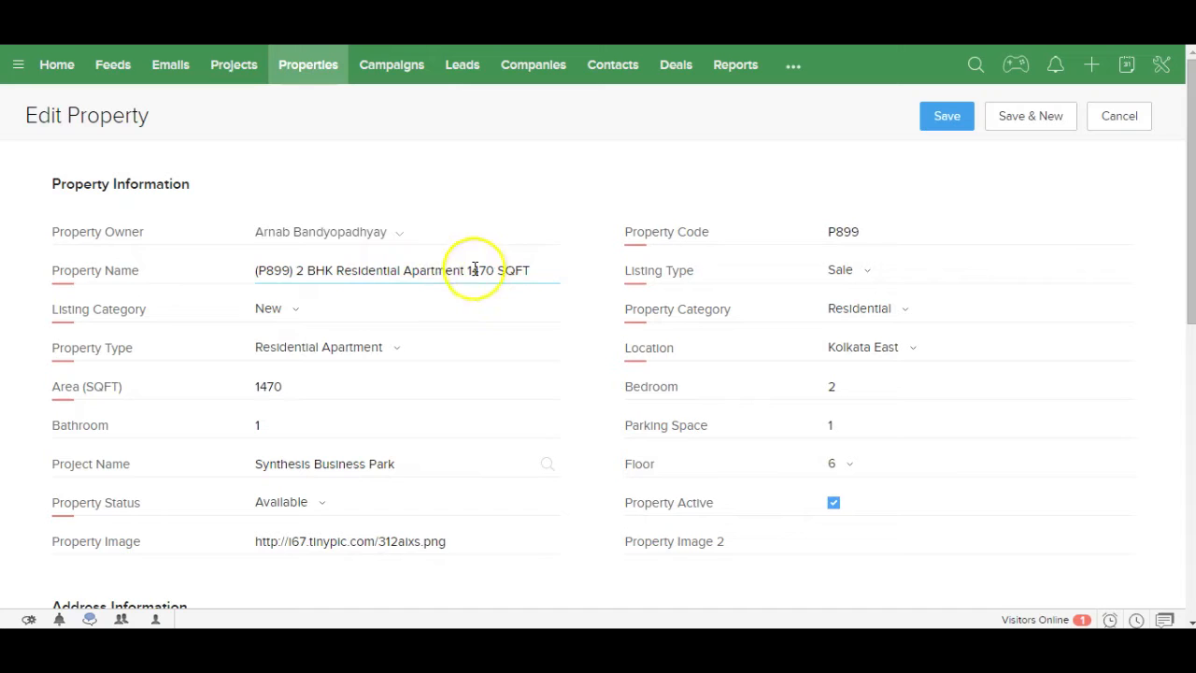
pyautogui.click(866, 275)
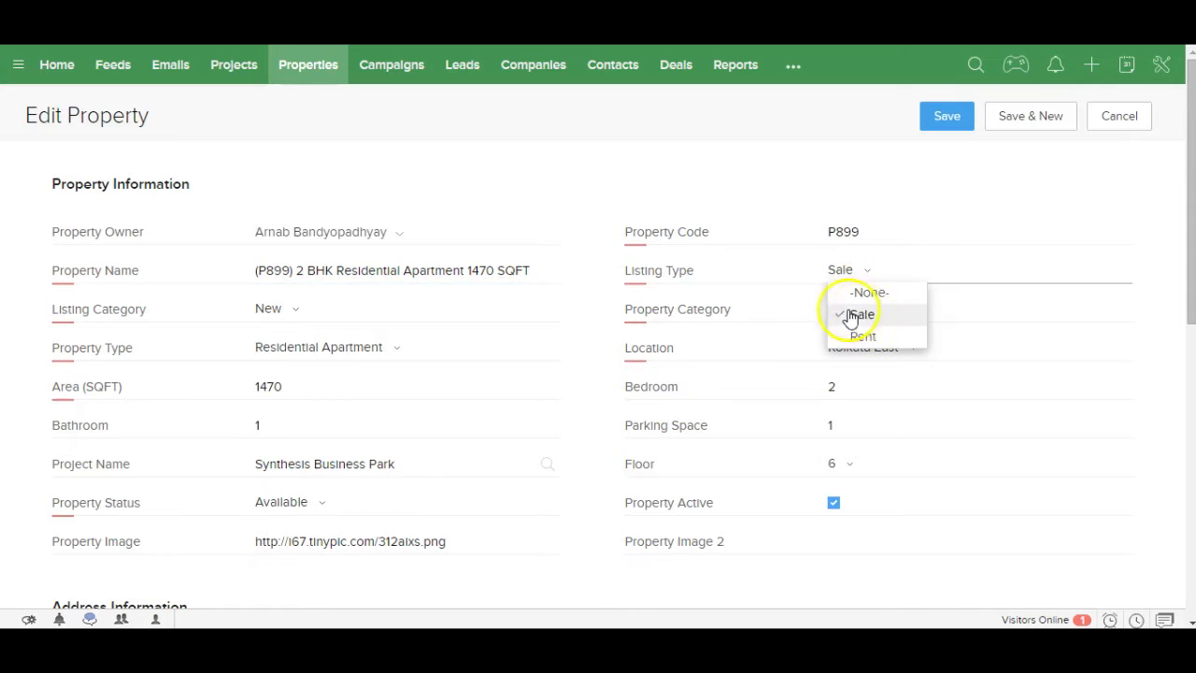
pyautogui.click(299, 318)
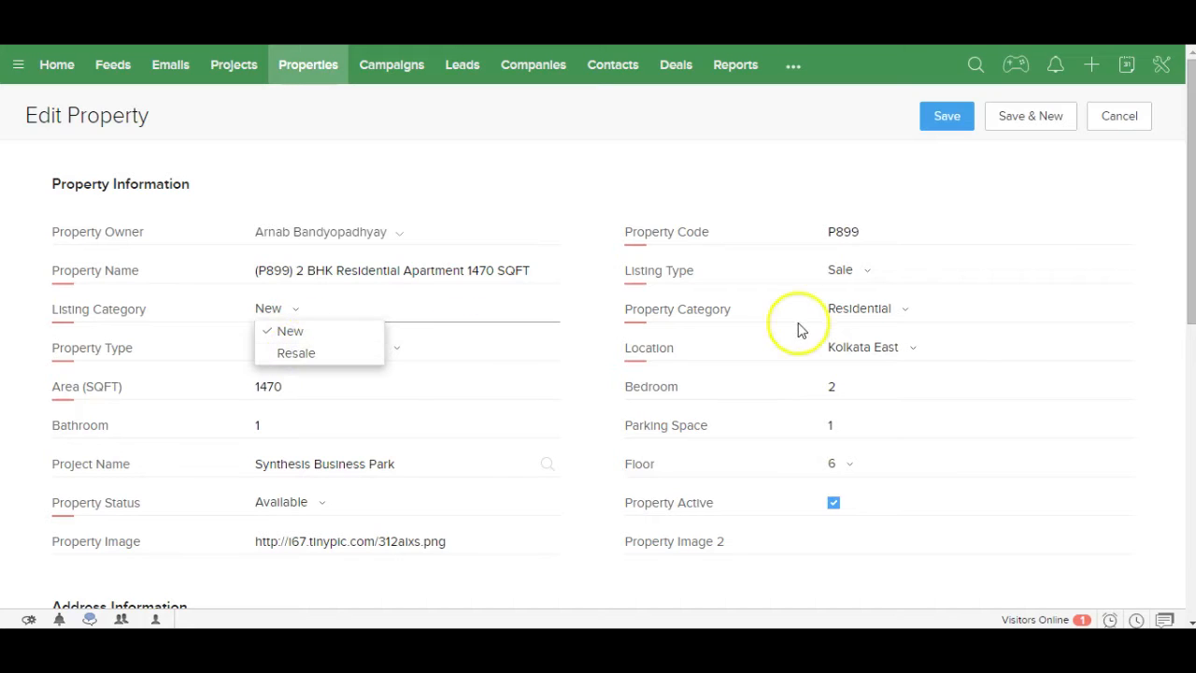
pyautogui.click(892, 318)
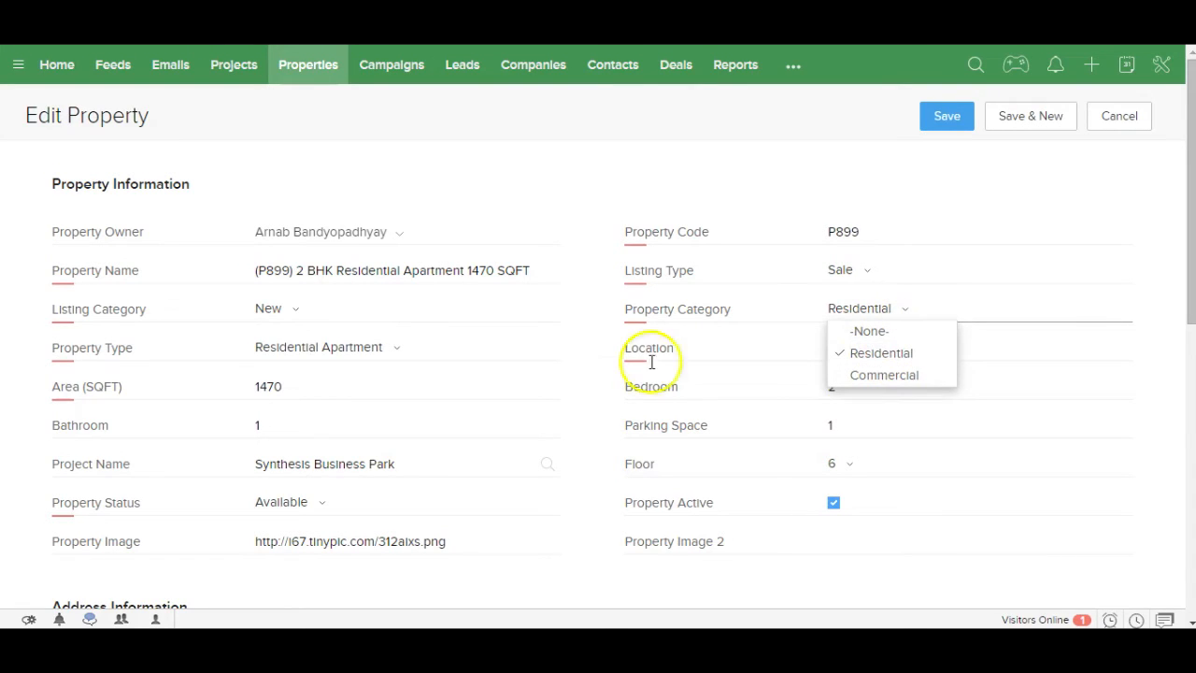
pyautogui.click(395, 356)
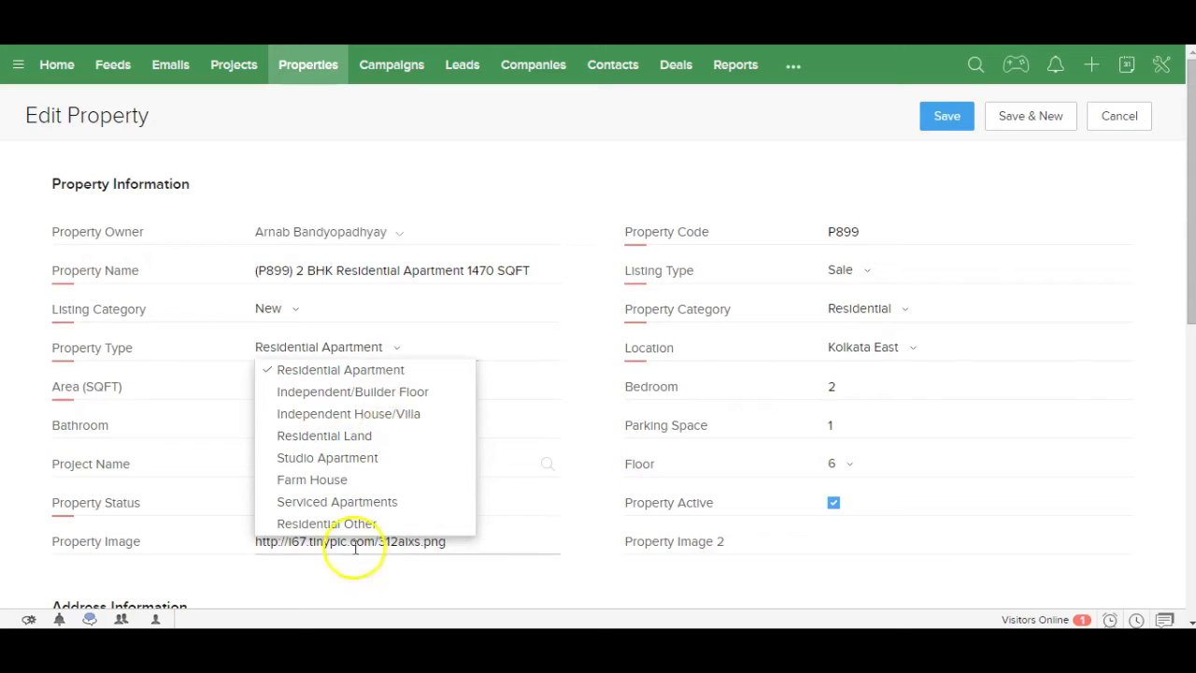
pyautogui.click(903, 311)
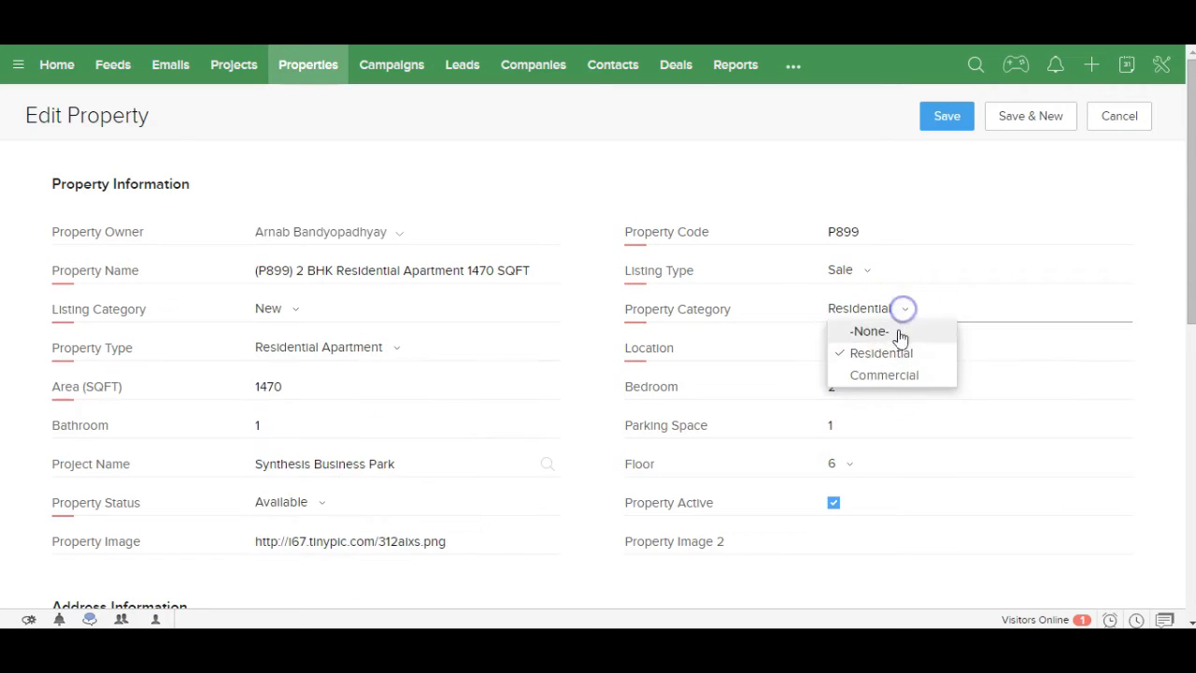
pyautogui.click(892, 374)
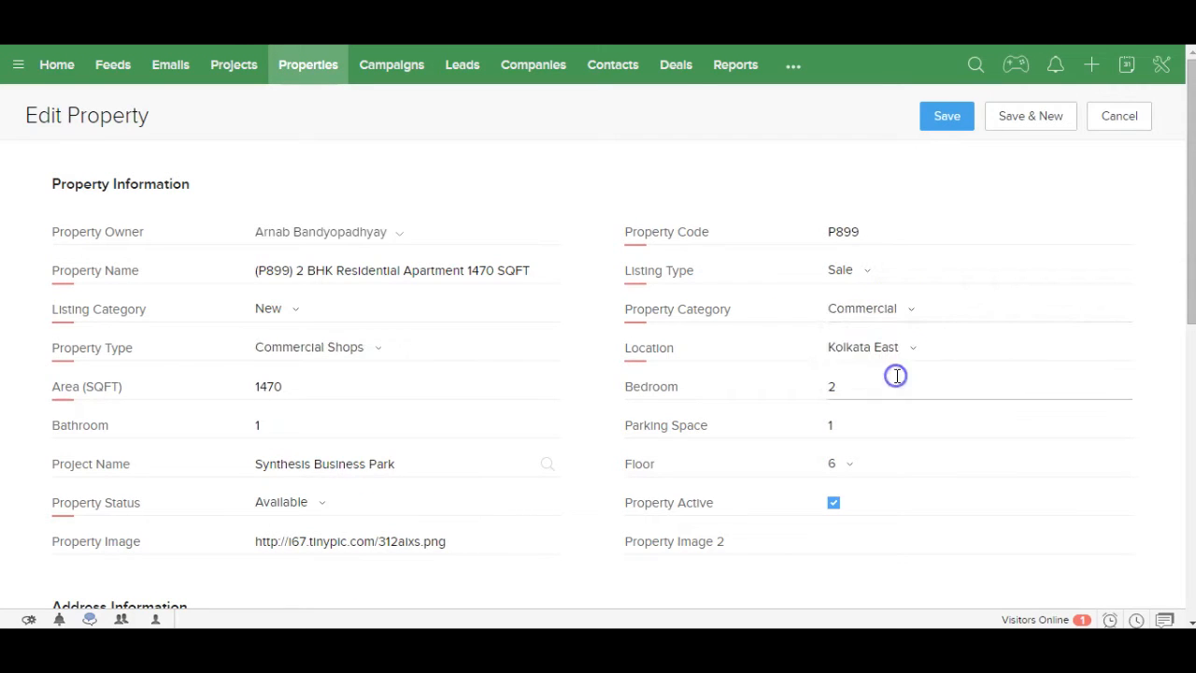
pyautogui.click(370, 354)
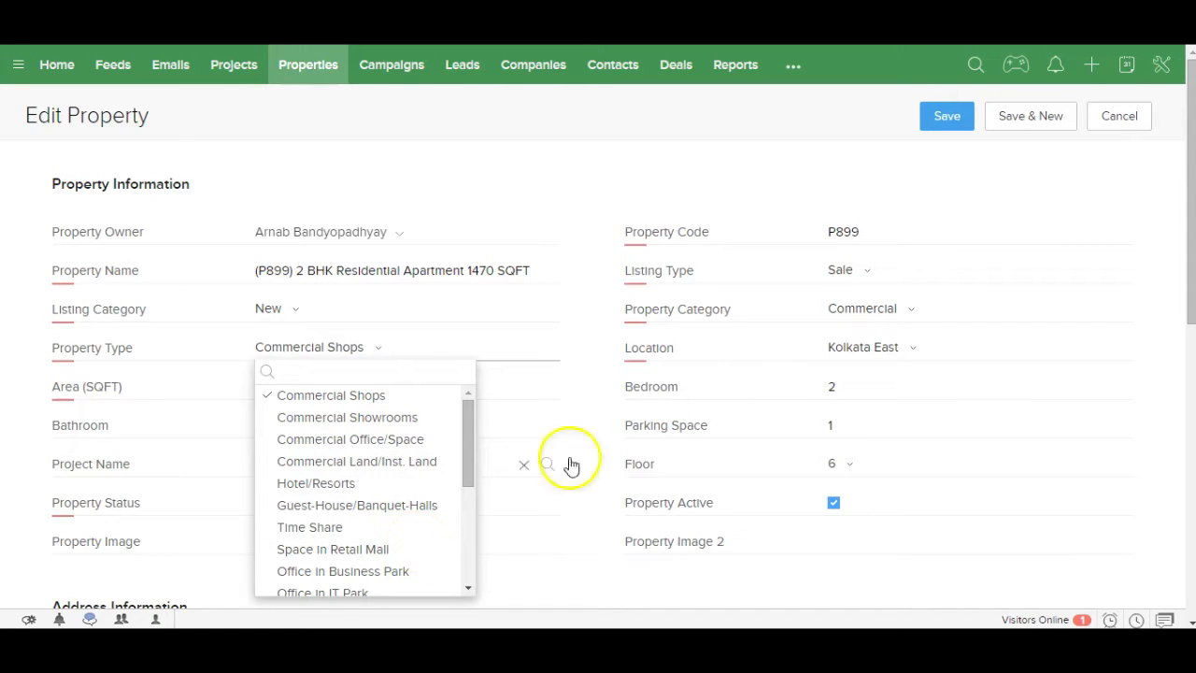
pyautogui.click(721, 386)
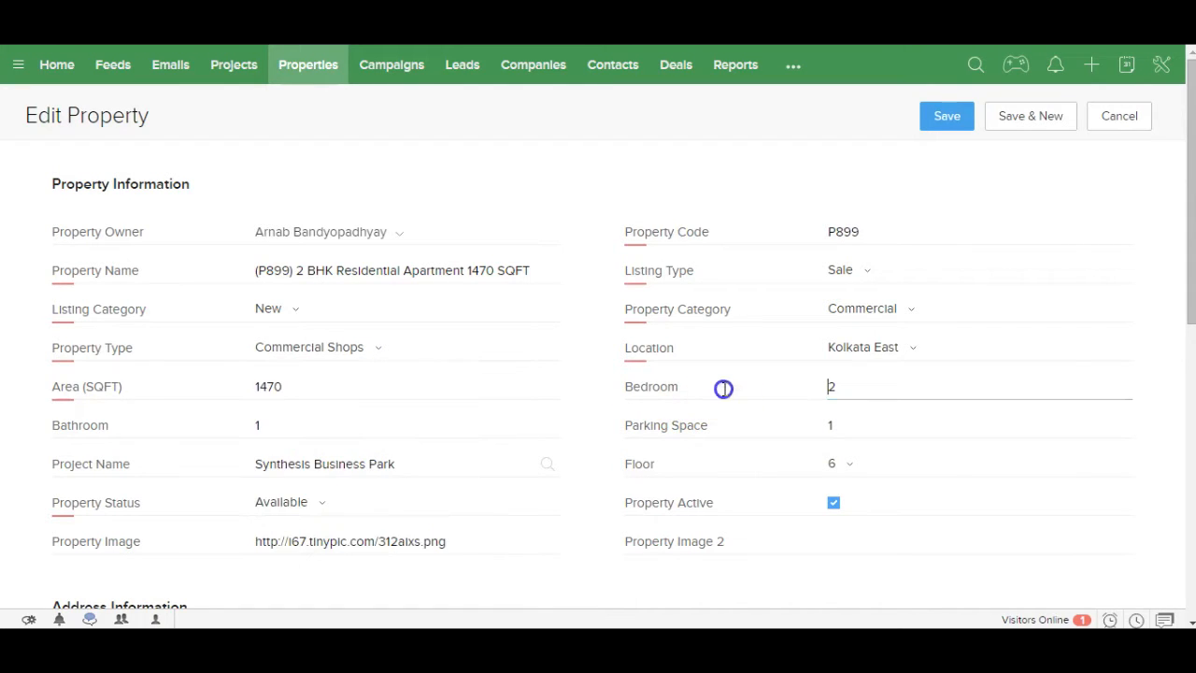
pyautogui.click(911, 351)
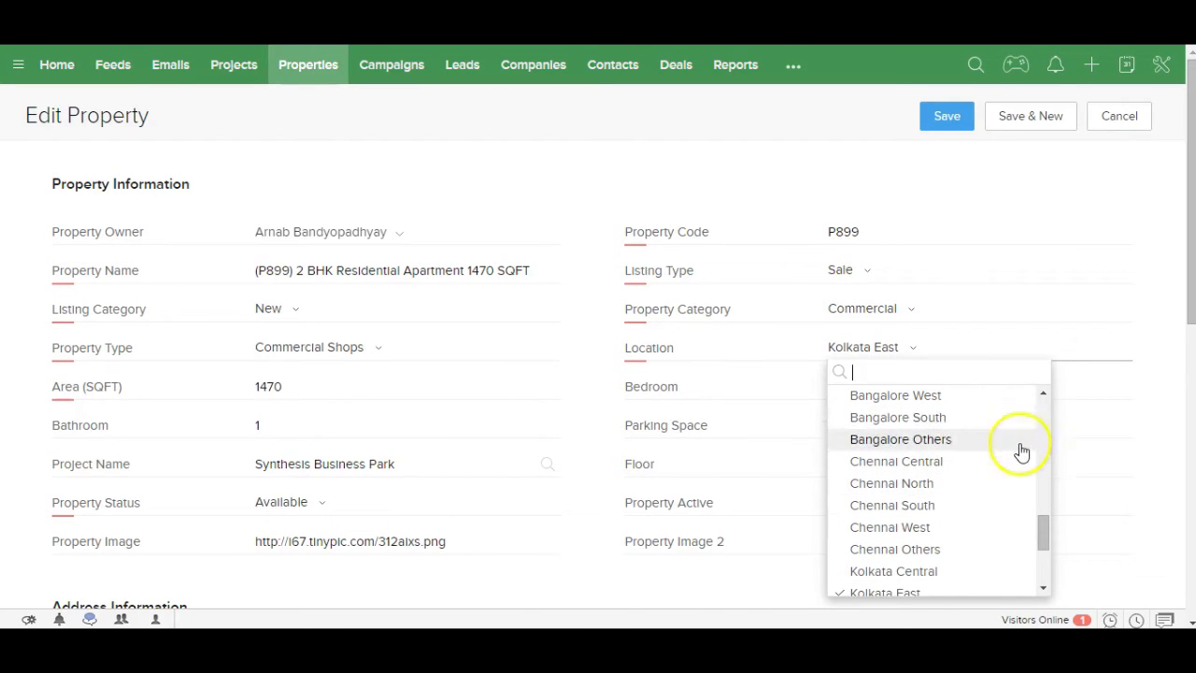
pyautogui.click(304, 385)
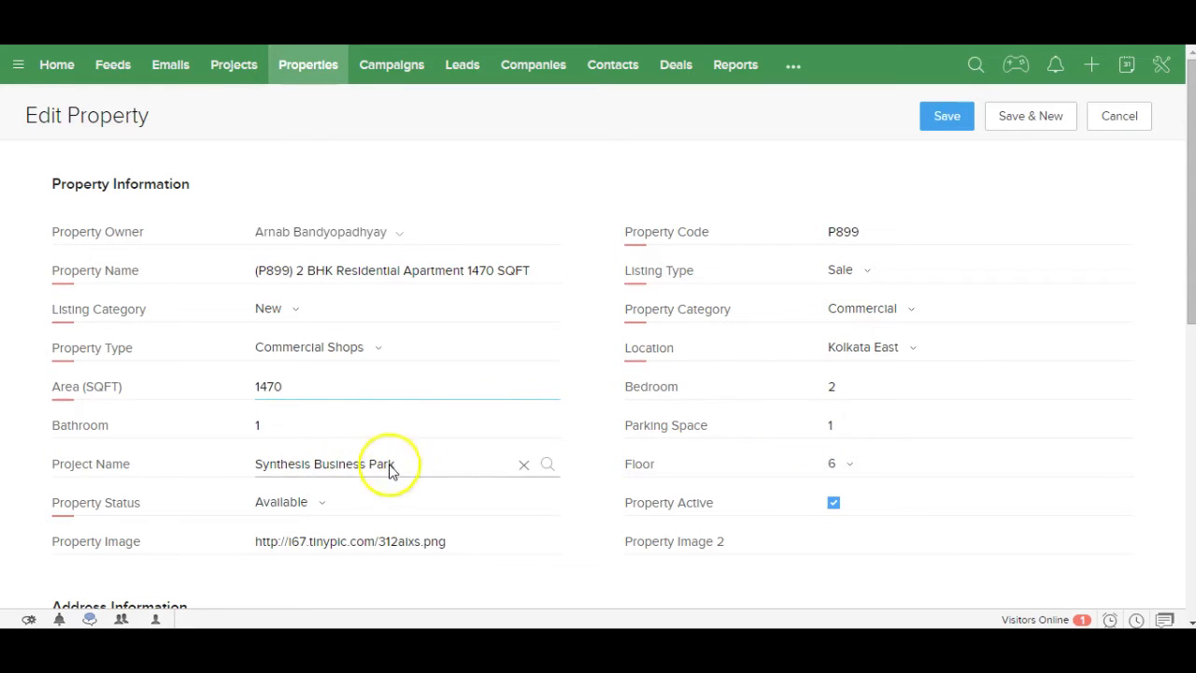
pyautogui.click(316, 509)
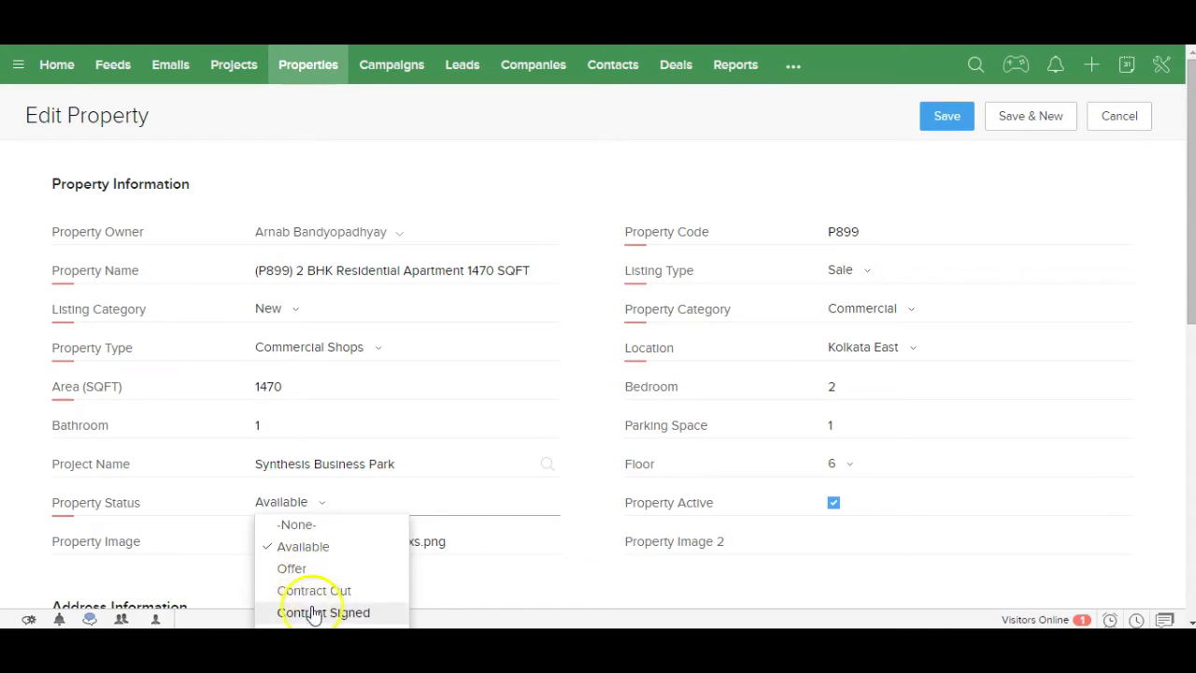
pyautogui.click(584, 539)
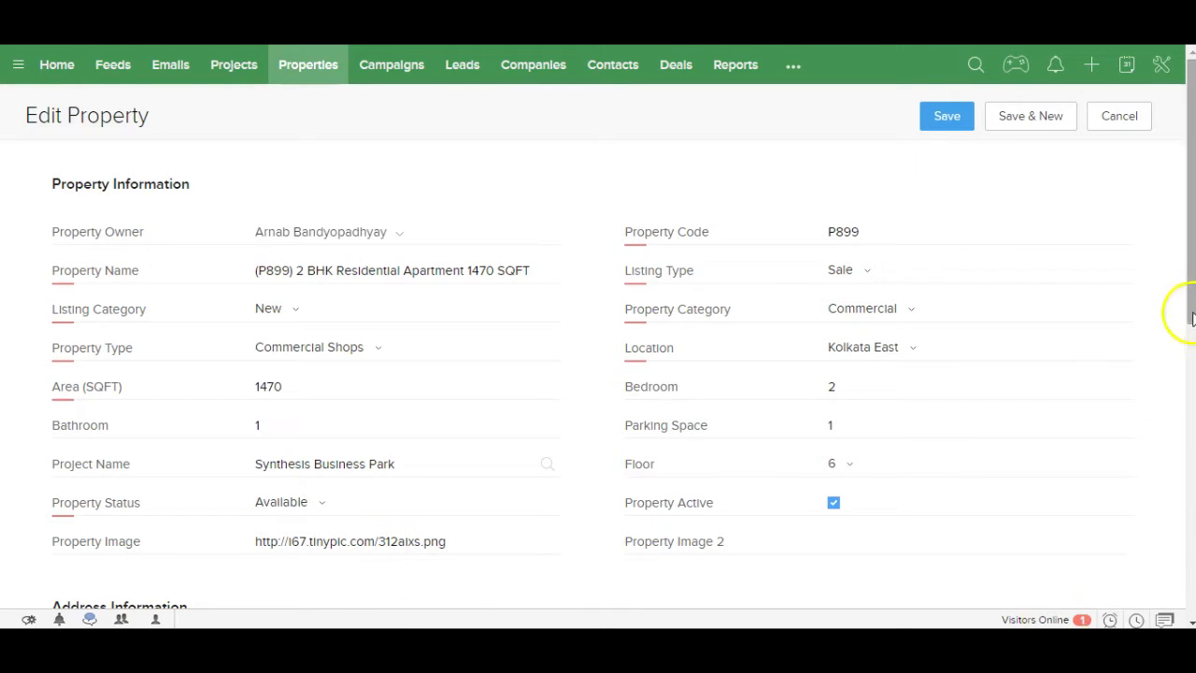
# Step: Check the unit price and Deposit Money options without changing anything, then scroll back up
pyautogui.moveTo(1190, 314); pyautogui.dragTo(1160, 501)
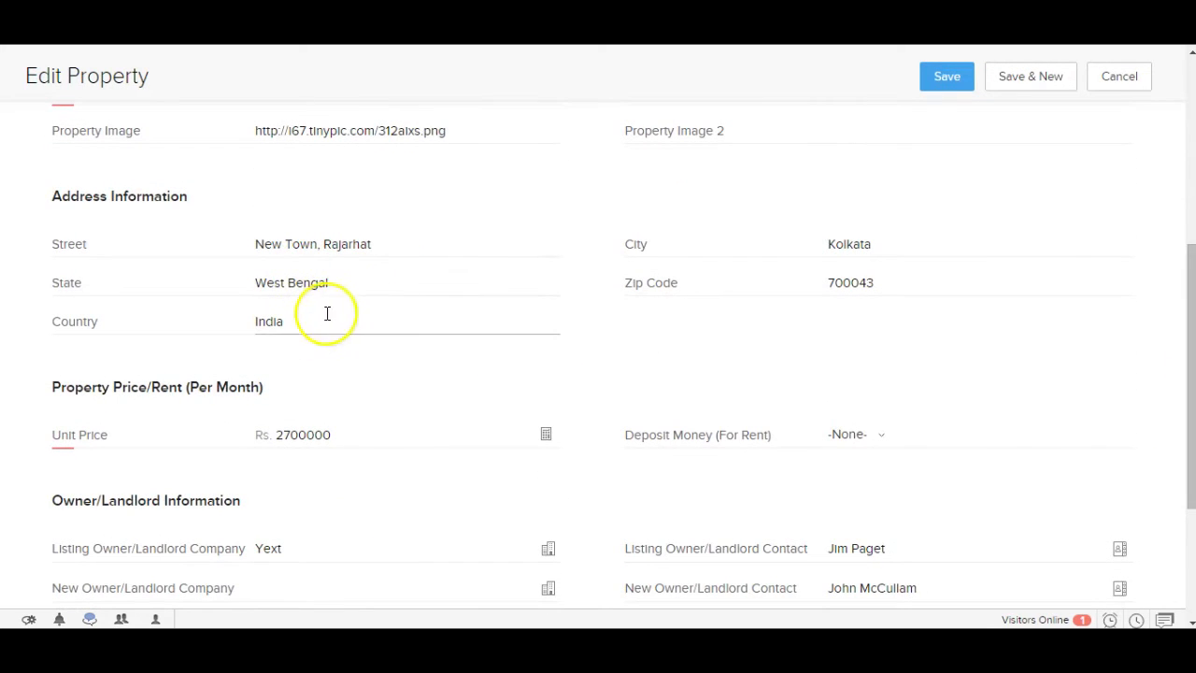
pyautogui.moveTo(343, 433); pyautogui.dragTo(301, 434)
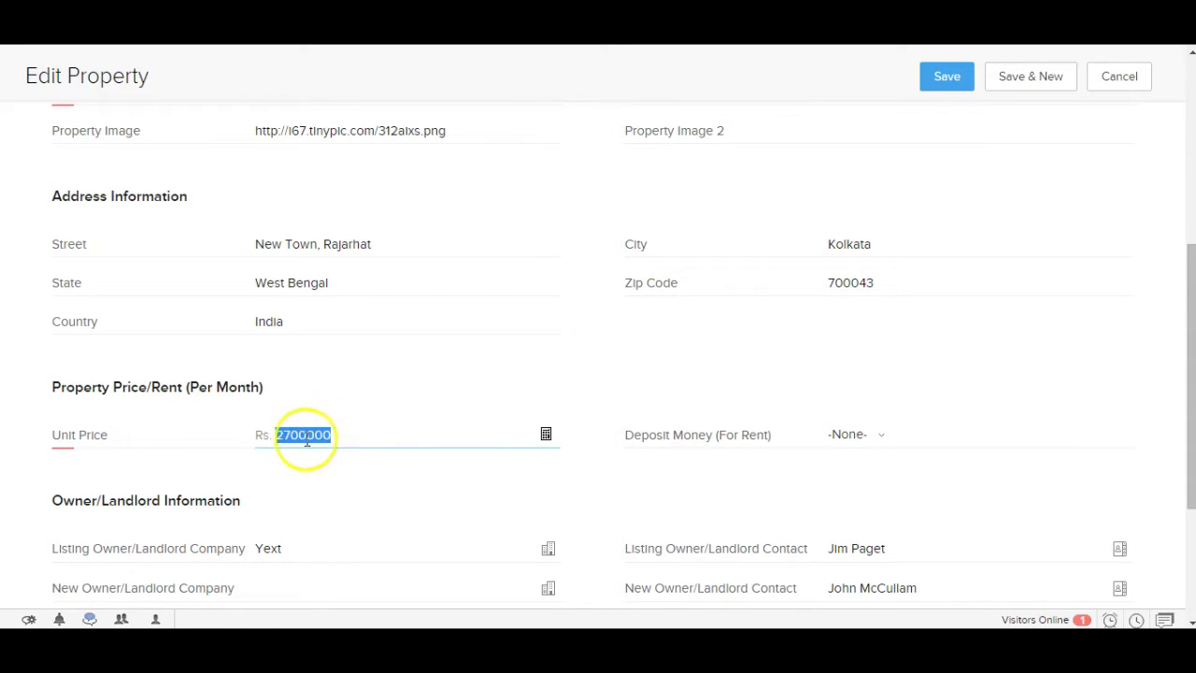
pyautogui.click(859, 442)
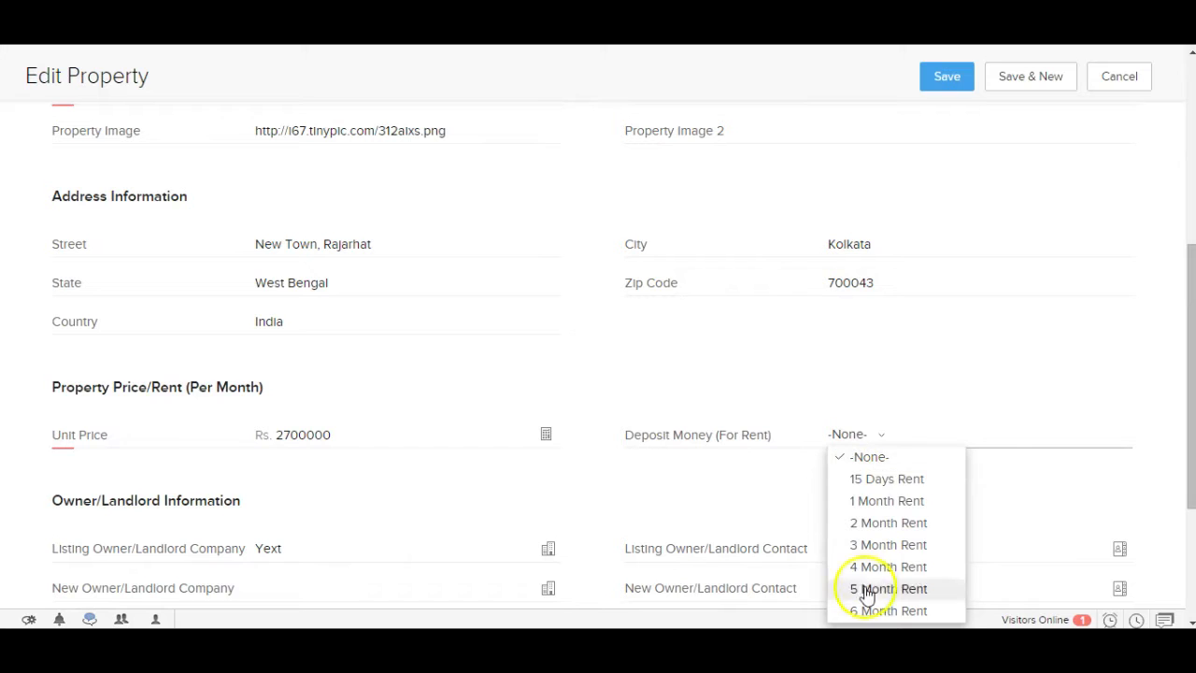
pyautogui.click(1146, 474)
pyautogui.moveTo(1188, 464); pyautogui.dragTo(1174, 539)
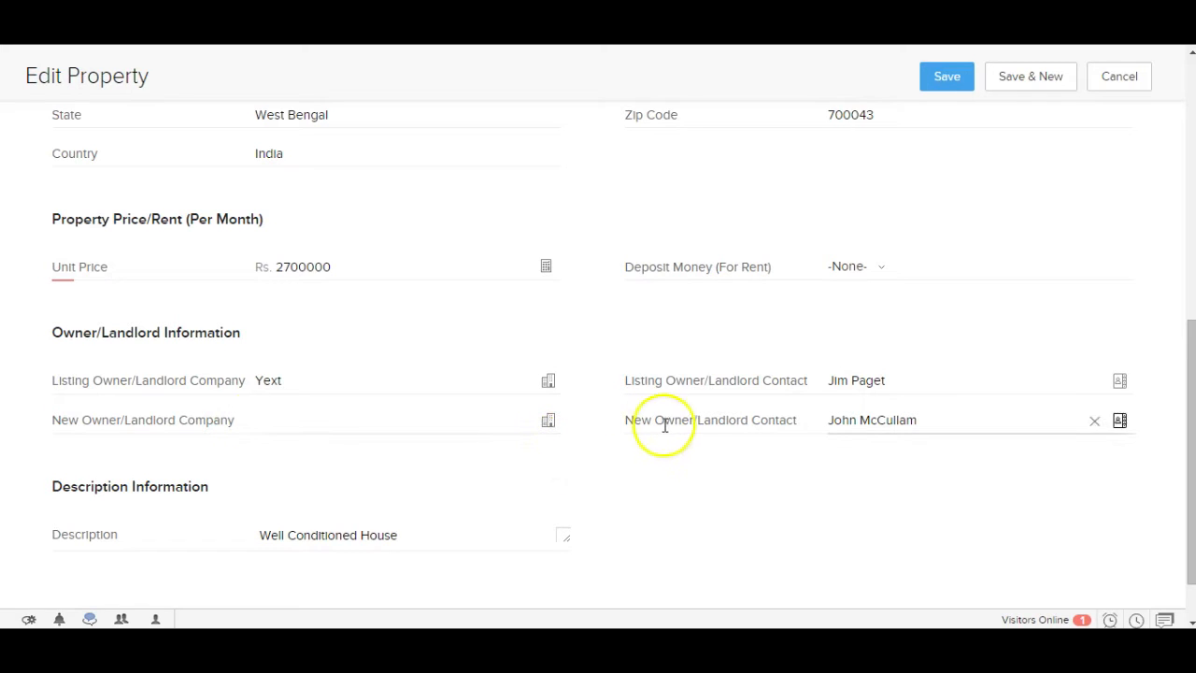
pyautogui.moveTo(1189, 472); pyautogui.dragTo(1185, 177)
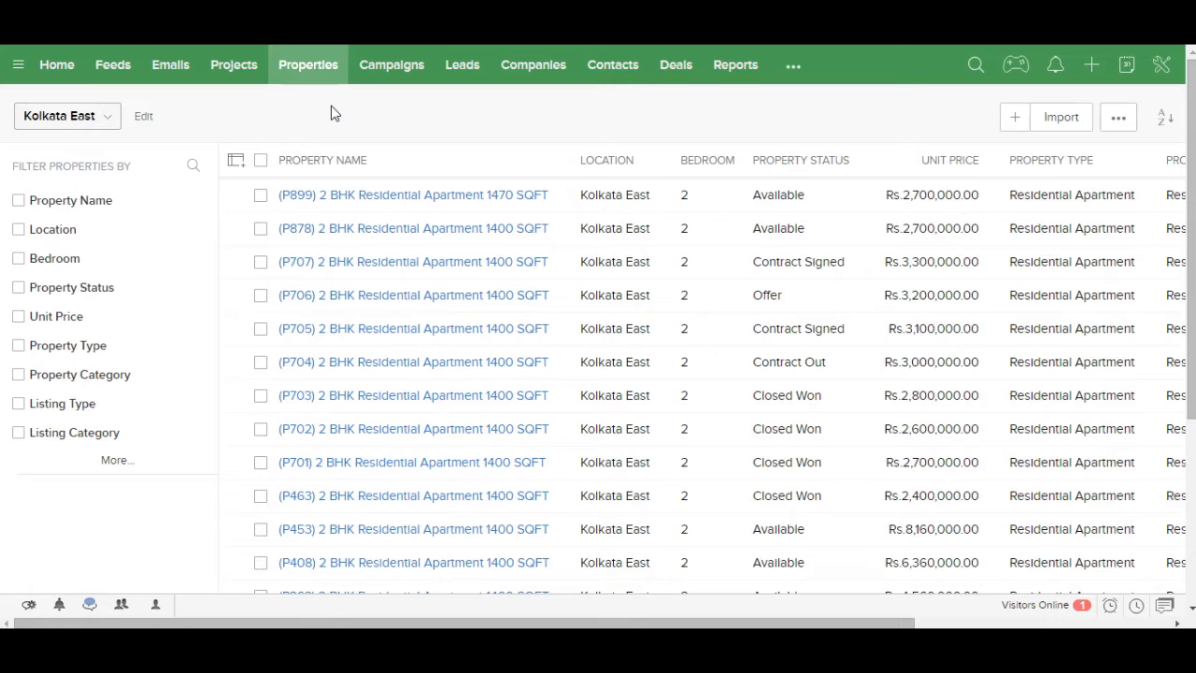
# Step: Open the Renaissance project (Project/115) and review its linked properties
pyautogui.click(237, 68)
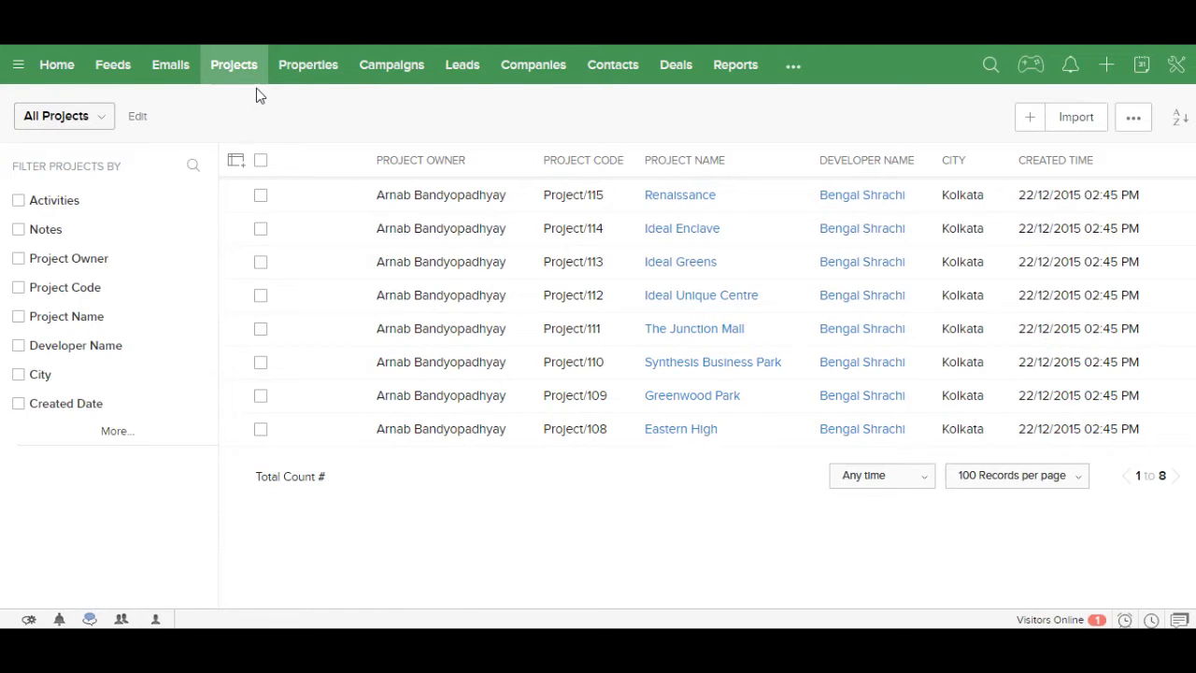
pyautogui.click(679, 196)
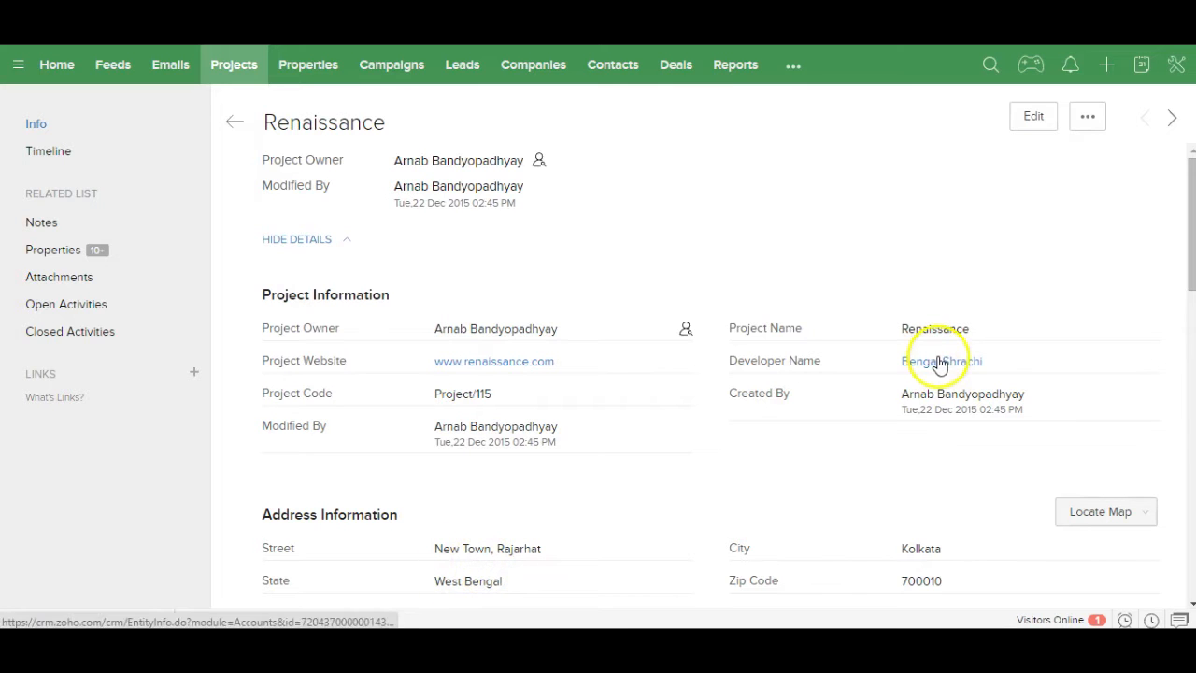
pyautogui.click(62, 256)
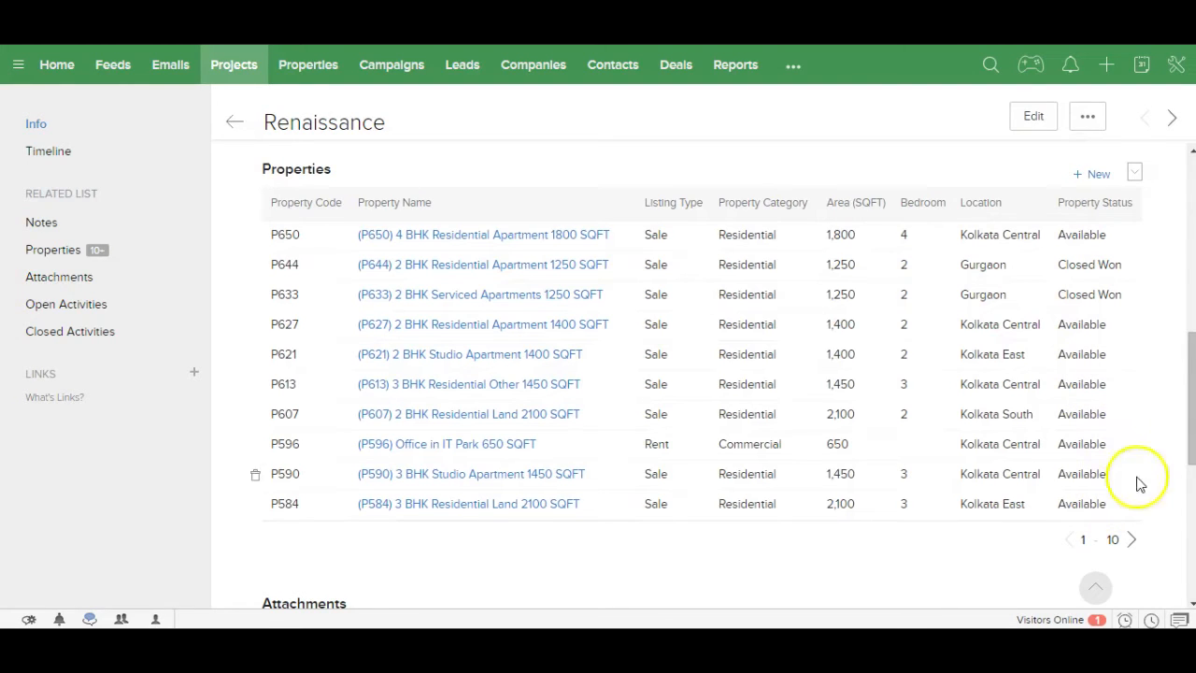
pyautogui.click(1191, 177)
pyautogui.click(1191, 177)
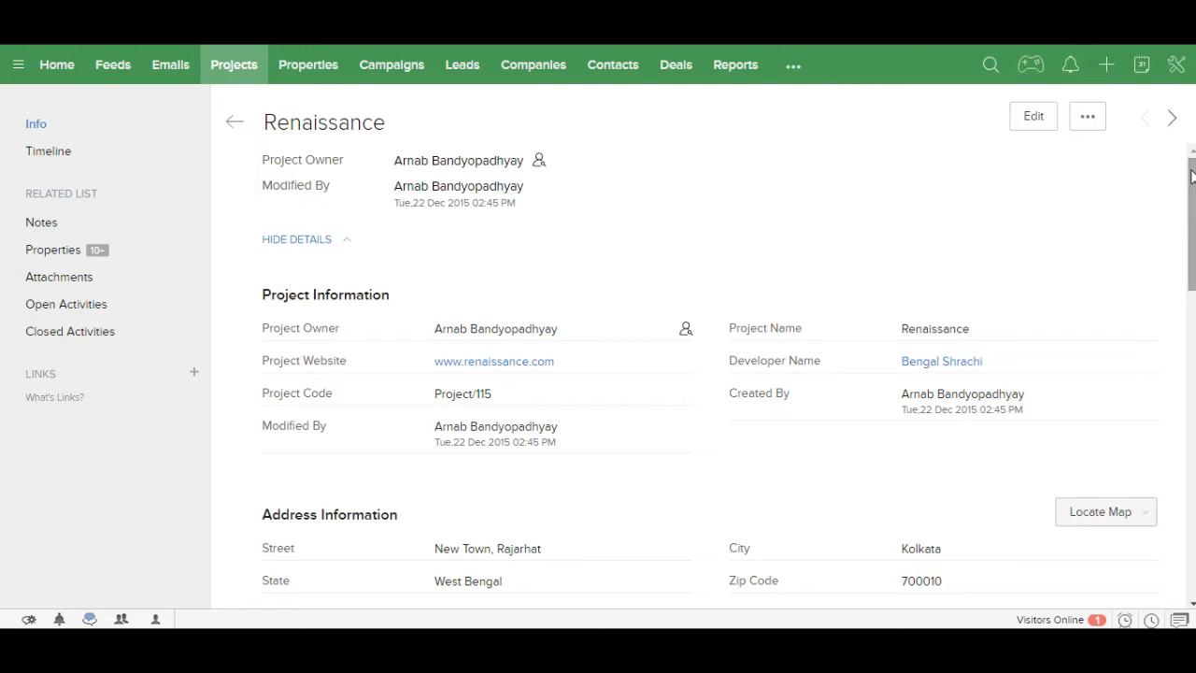
# Step: Return to the Home dashboard with its Properties by Status and Deals by Stage reports
pyautogui.click(62, 68)
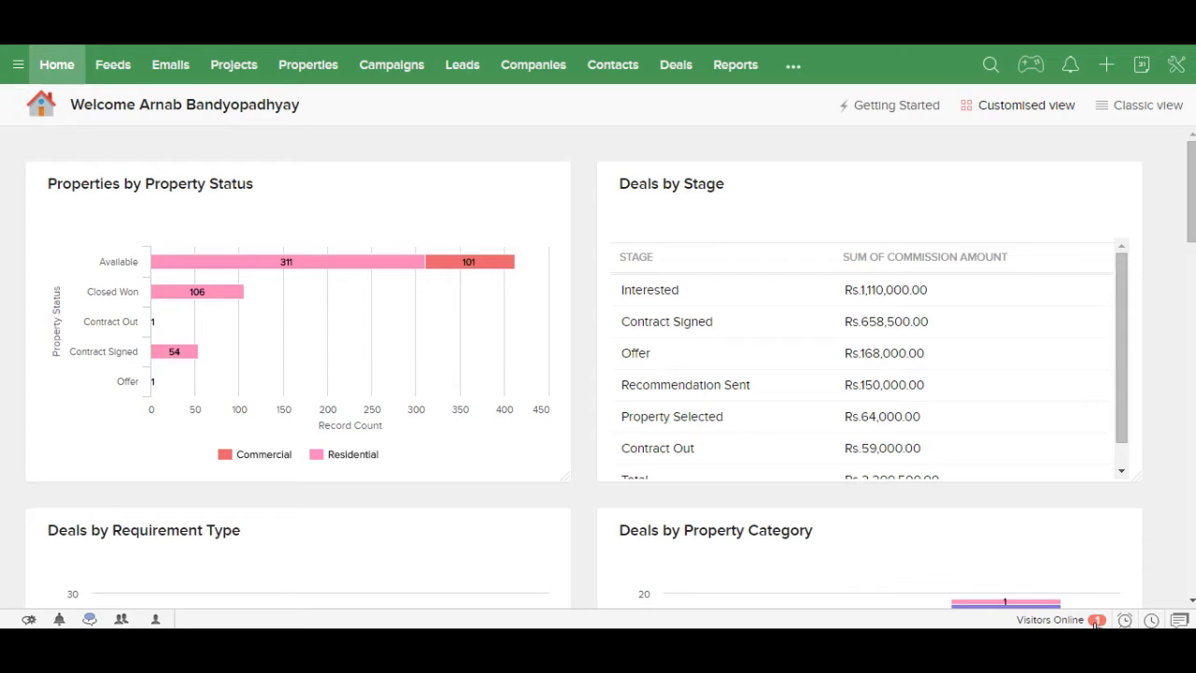
# Step: Open the visitor from India shown under Visitors Online in the live chat console
pyautogui.click(1096, 622)
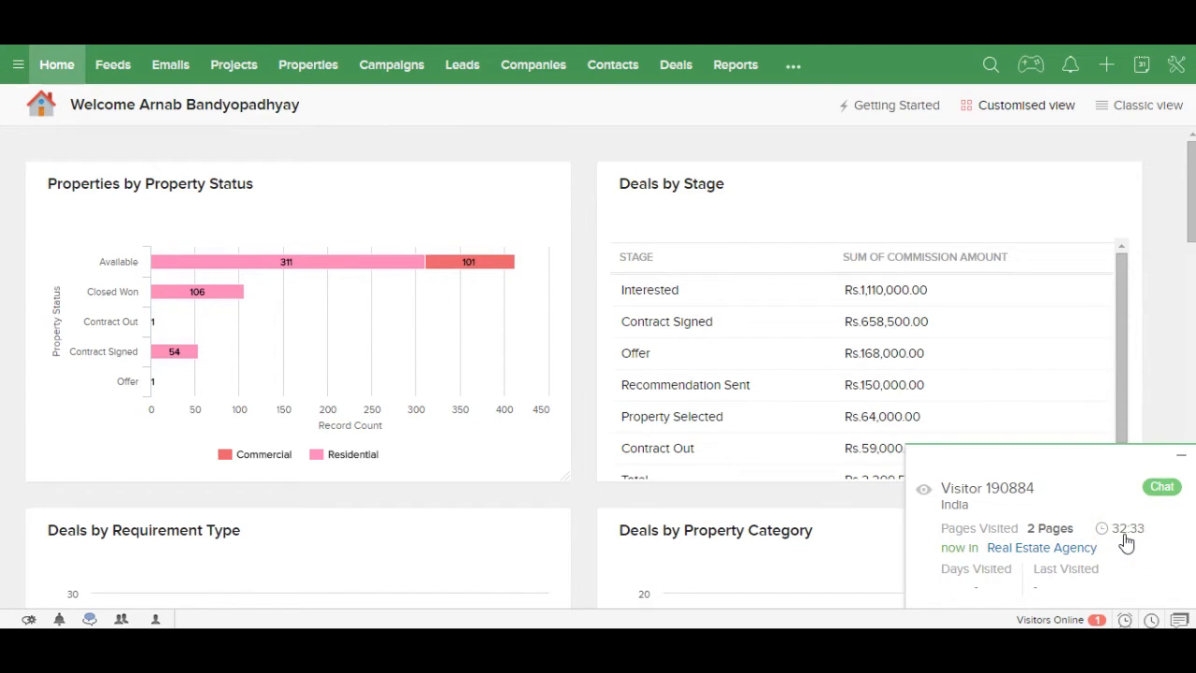
pyautogui.click(1163, 488)
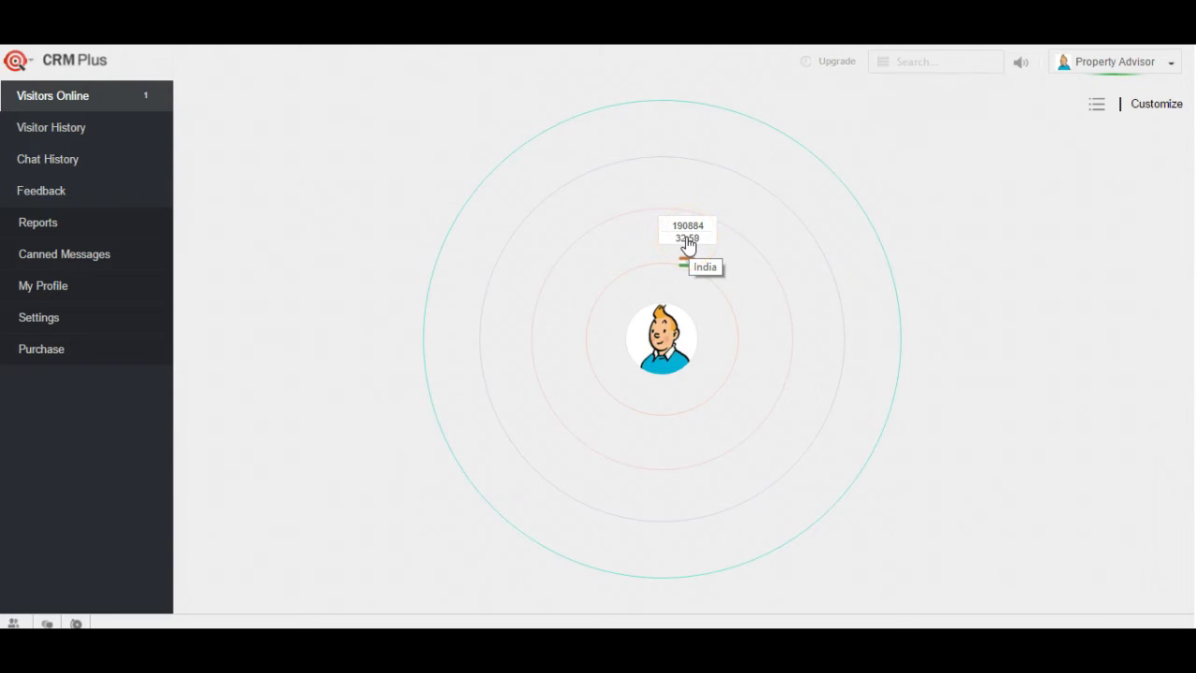
# Step: Open the online visitor's details and start a chat greeting them 'Hello! How can I help you'
pyautogui.click(688, 242)
pyautogui.click(354, 397)
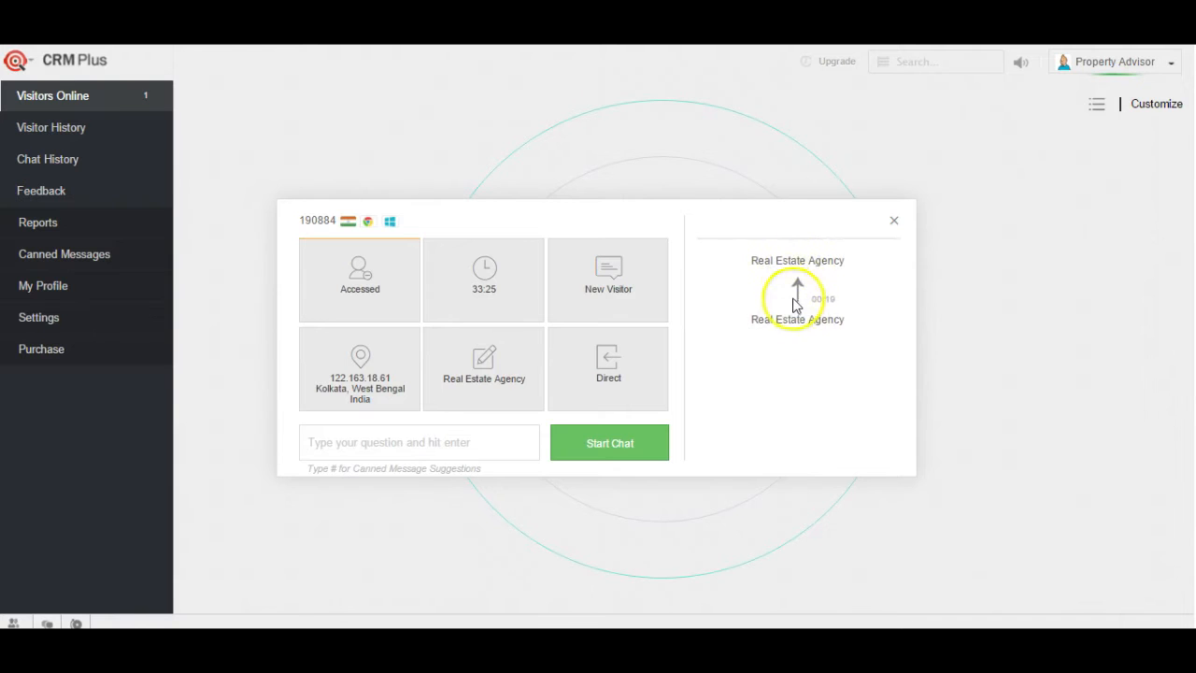
pyautogui.click(490, 442)
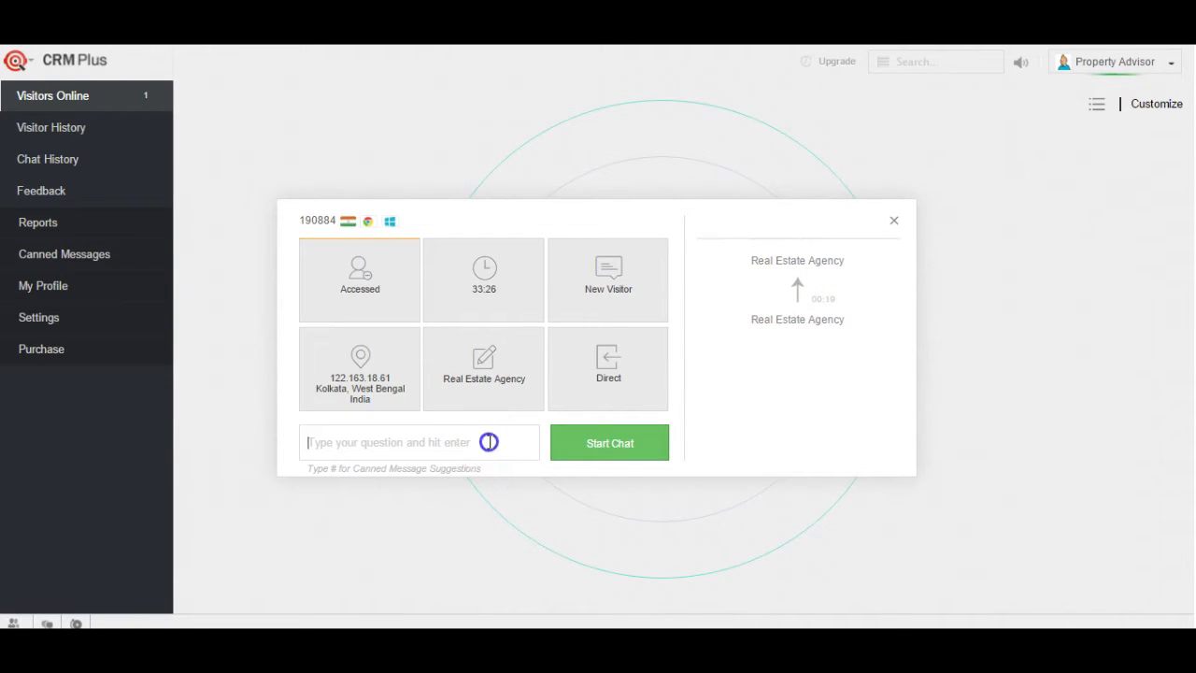
pyautogui.write('Hell')
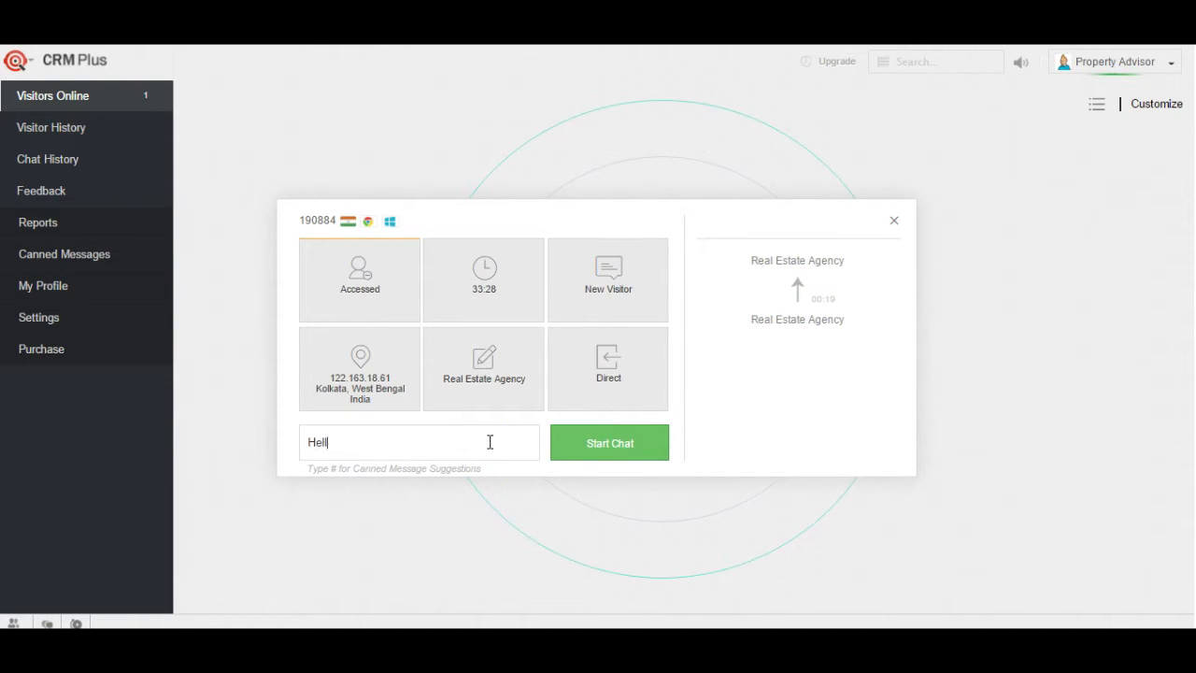
pyautogui.write('o!')
pyautogui.write('ow can I help you')
pyautogui.click(584, 446)
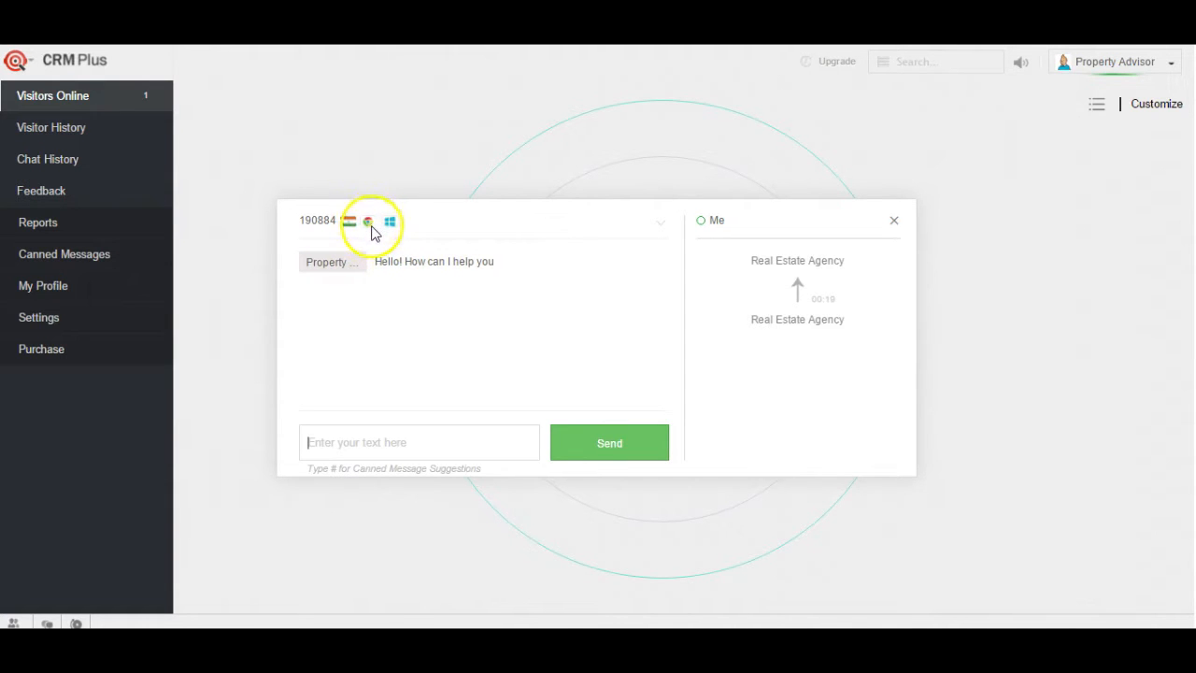
pyautogui.moveTo(372, 229)
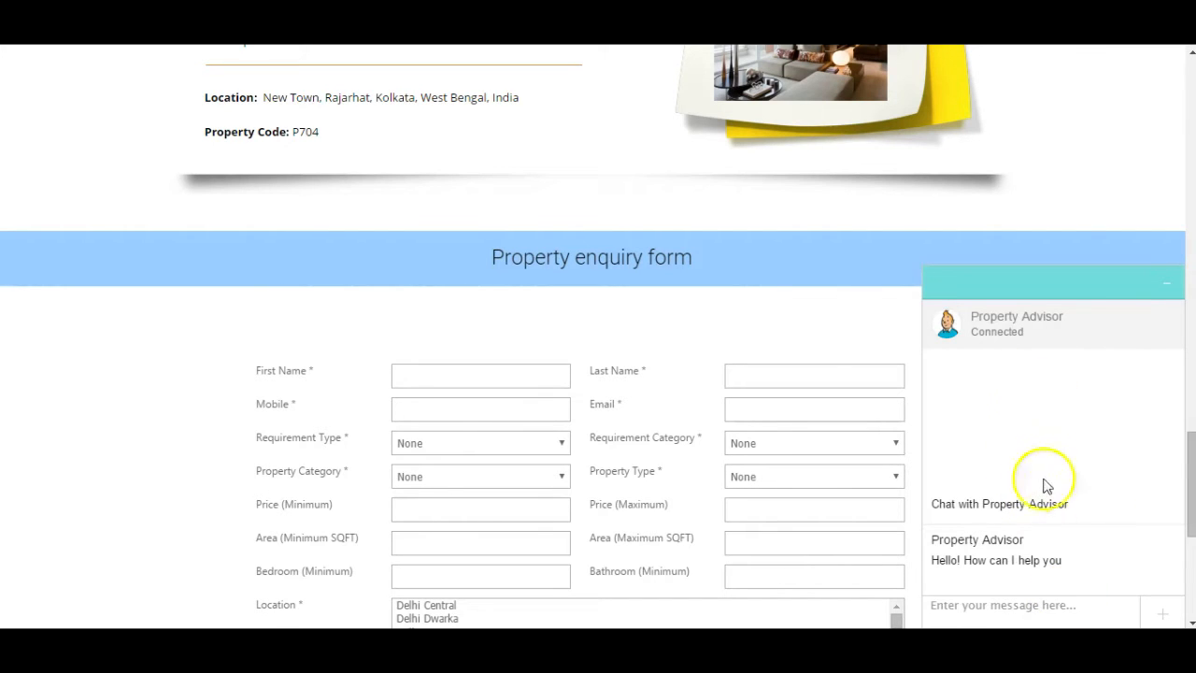
# Step: Send 'Thank you for reaching out' from the website's chat widget
pyautogui.moveTo(1192, 512); pyautogui.dragTo(1183, 278)
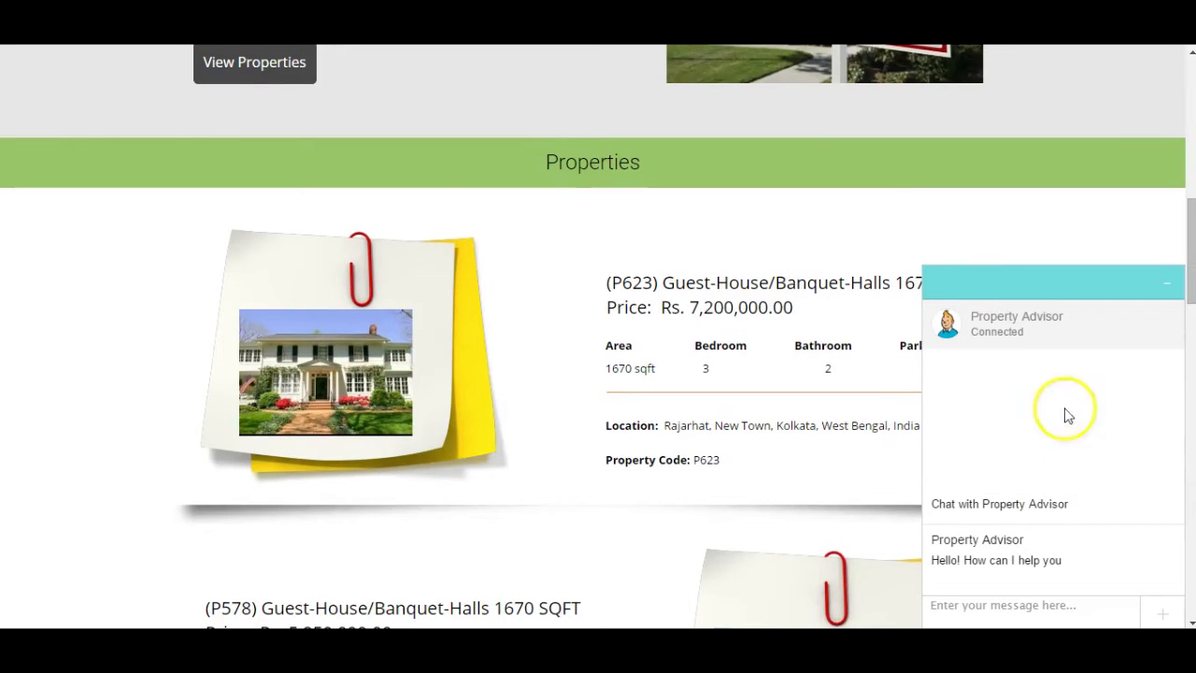
pyautogui.click(996, 612)
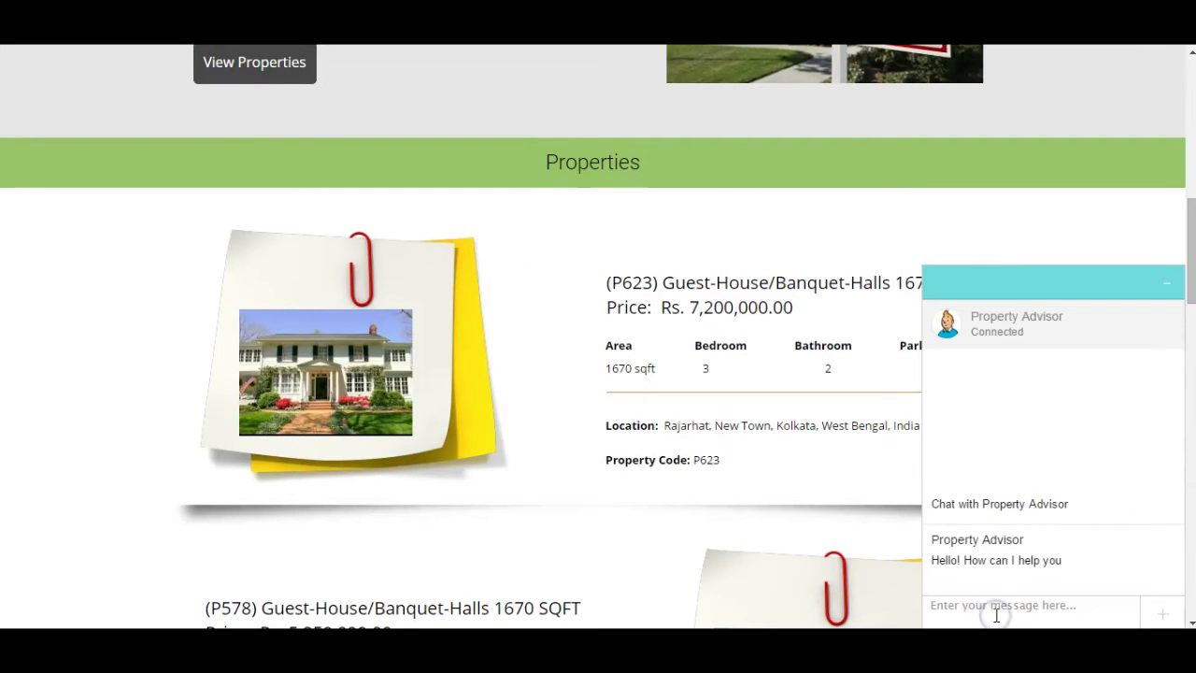
pyautogui.write('Thank you for reachin')
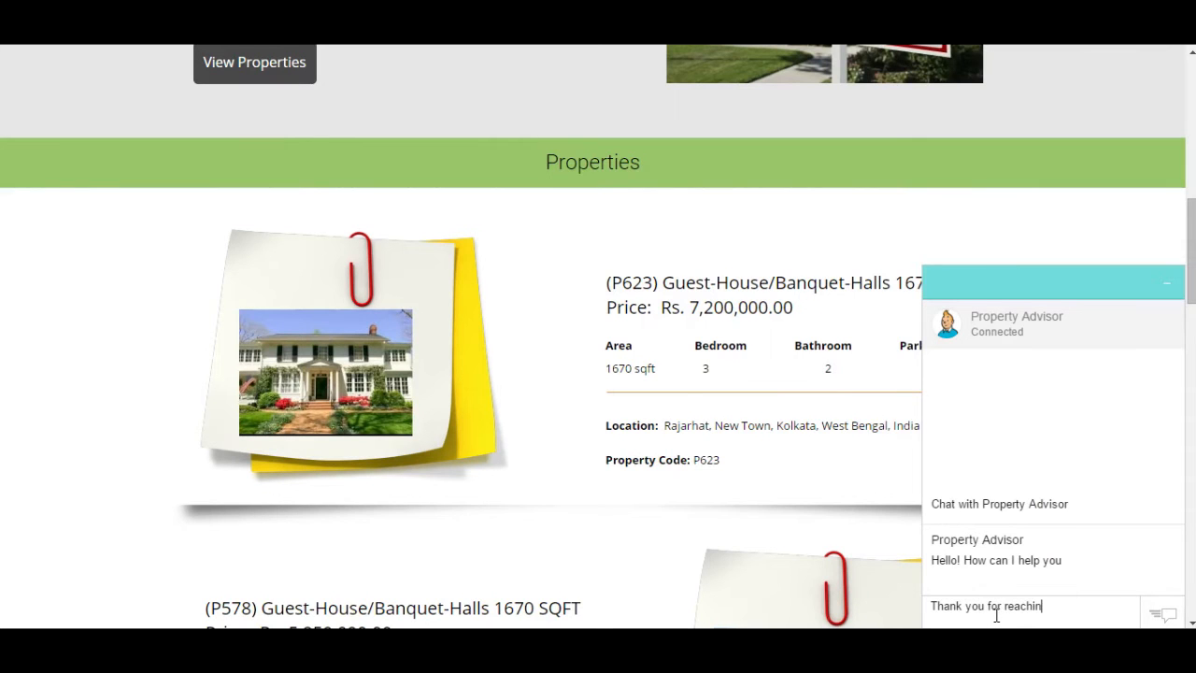
pyautogui.write('g out')
pyautogui.press('Return')
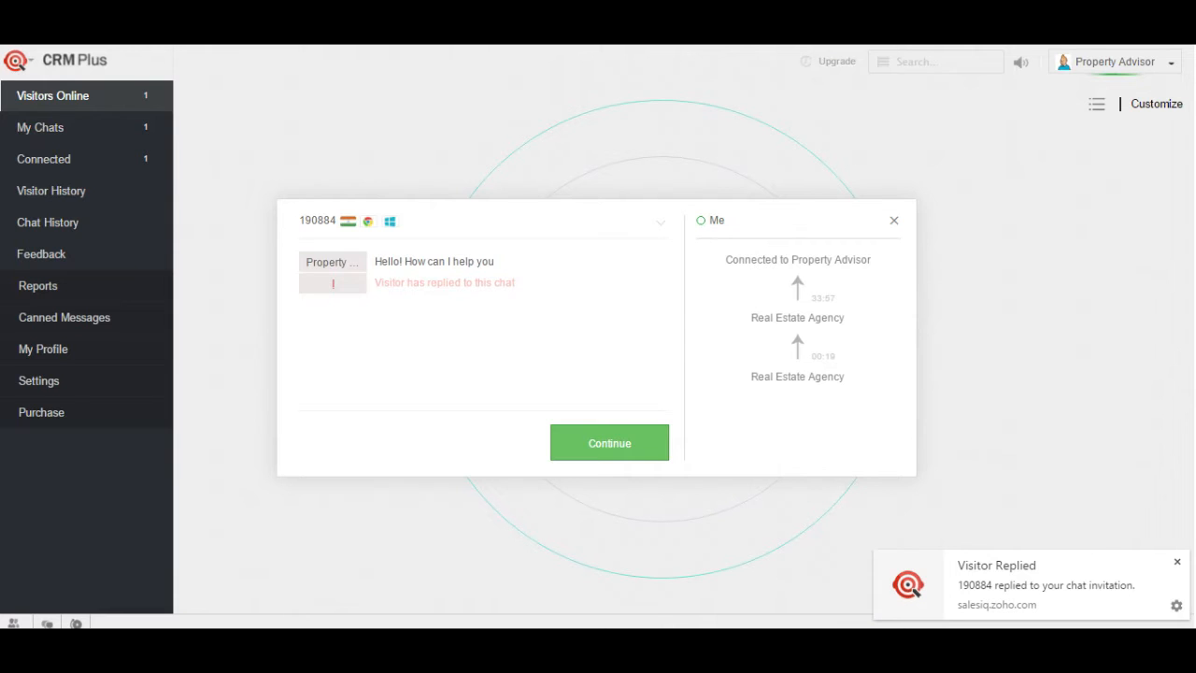
# Step: Send 'Can I please have your name and email' to the visitor, fixing the 'plesae' typo
pyautogui.click(609, 443)
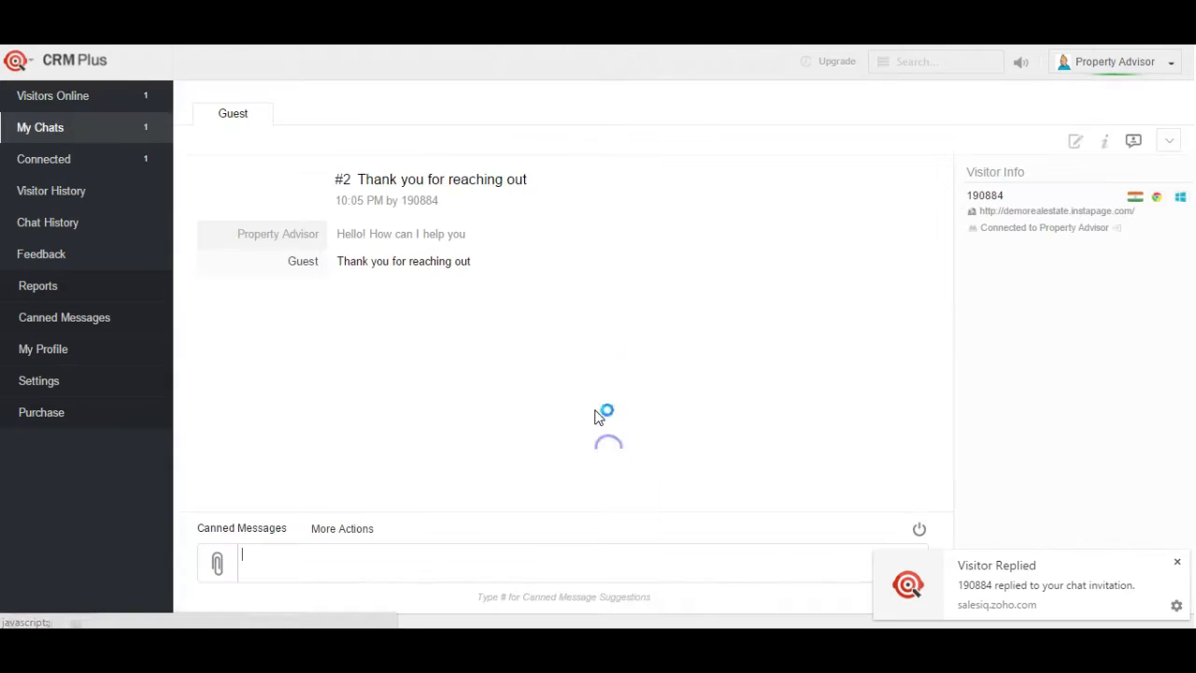
pyautogui.write('Can I pl')
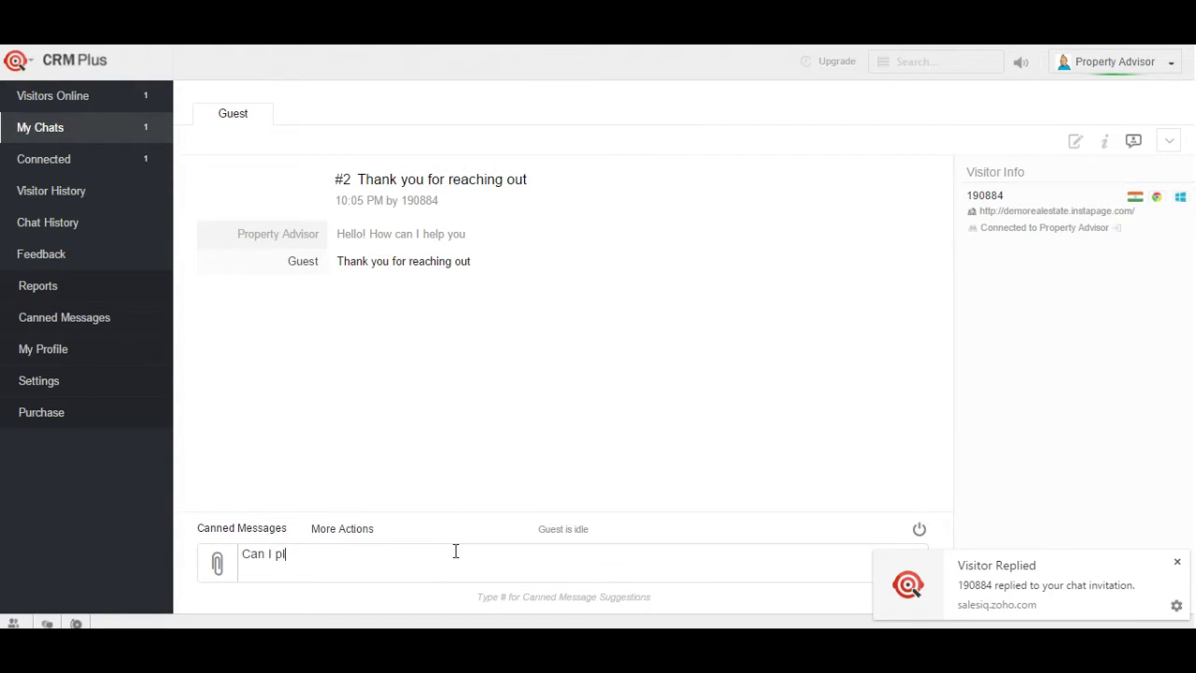
pyautogui.write('esae have y')
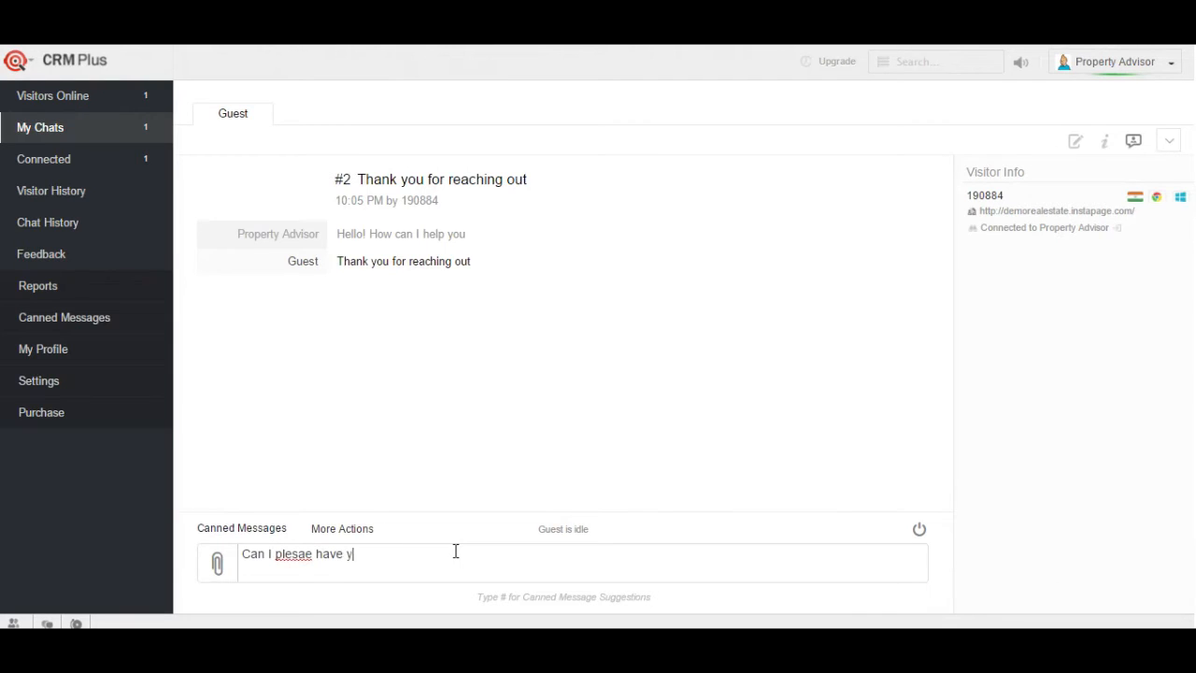
pyautogui.write('our name and email')
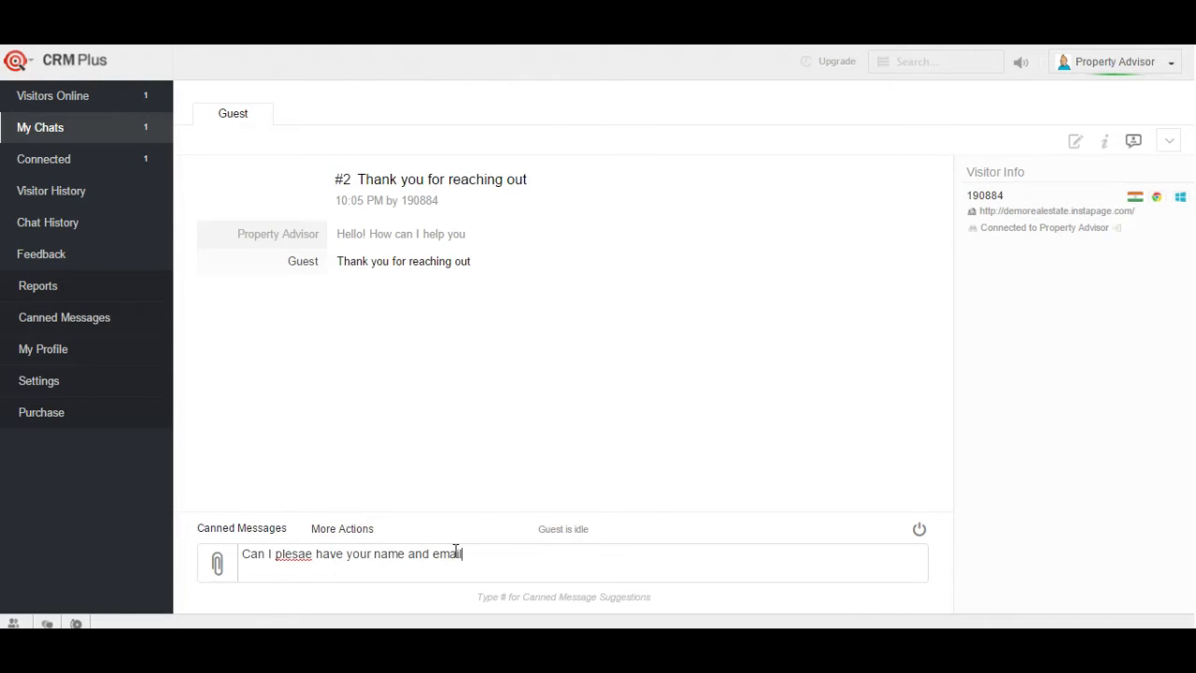
pyautogui.rightClick(294, 550)
pyautogui.write('ase')
pyautogui.press('Delete')
pyautogui.press('Delete')
pyautogui.press('Delete')
pyautogui.press('Return')
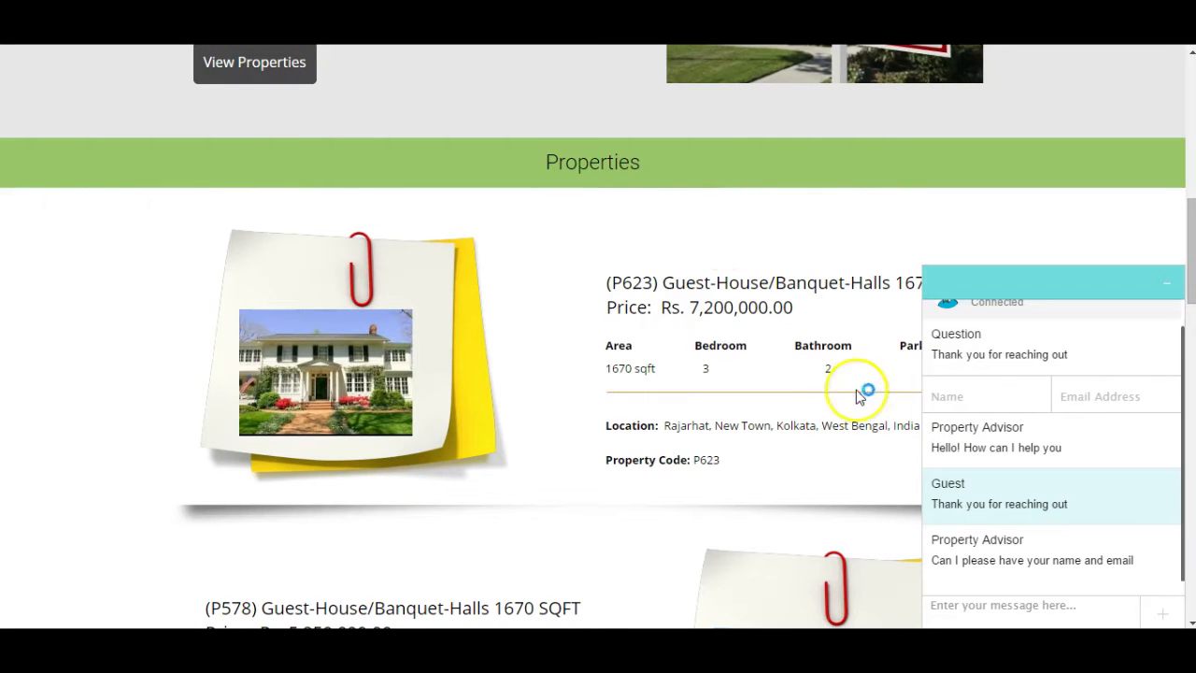
pyautogui.click(979, 396)
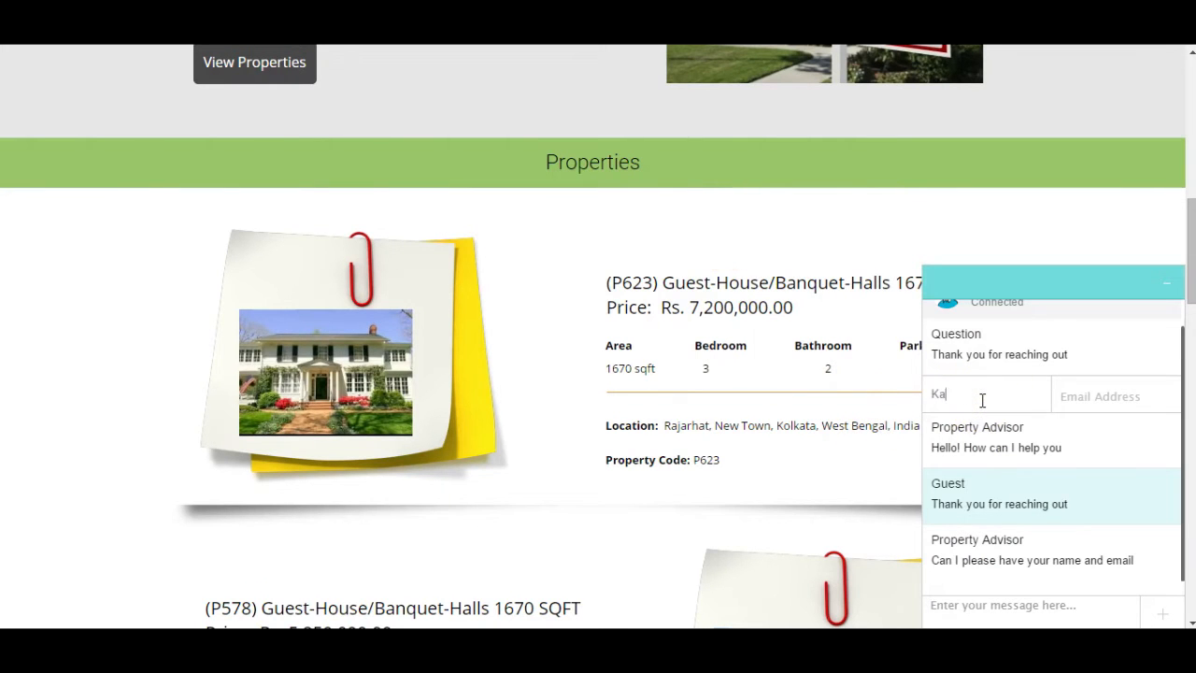
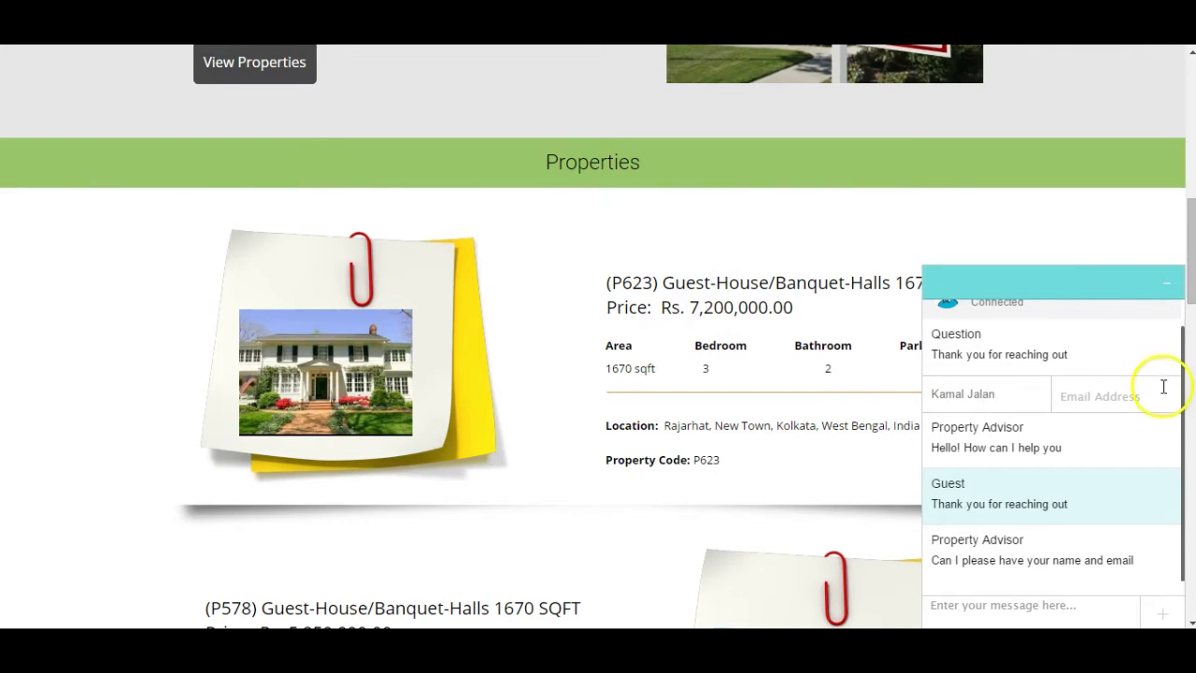
# Step: Submit the visitor's full name and e-mail address through the chat widget's form
pyautogui.click(1130, 398)
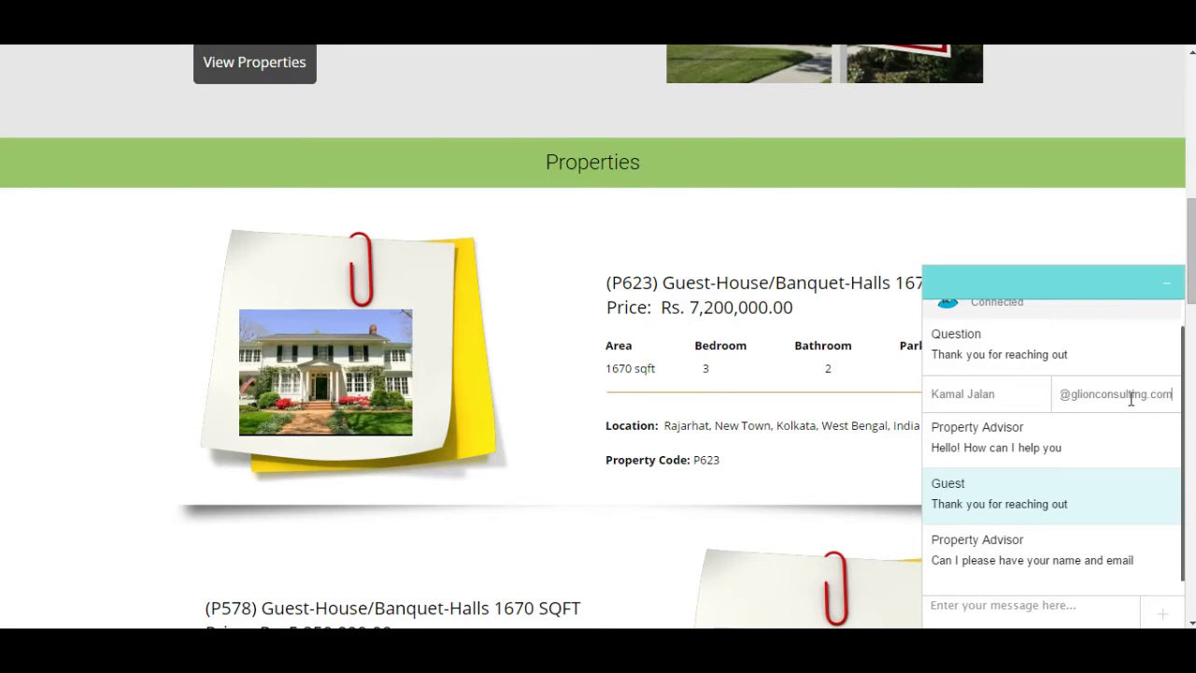
pyautogui.press('Return')
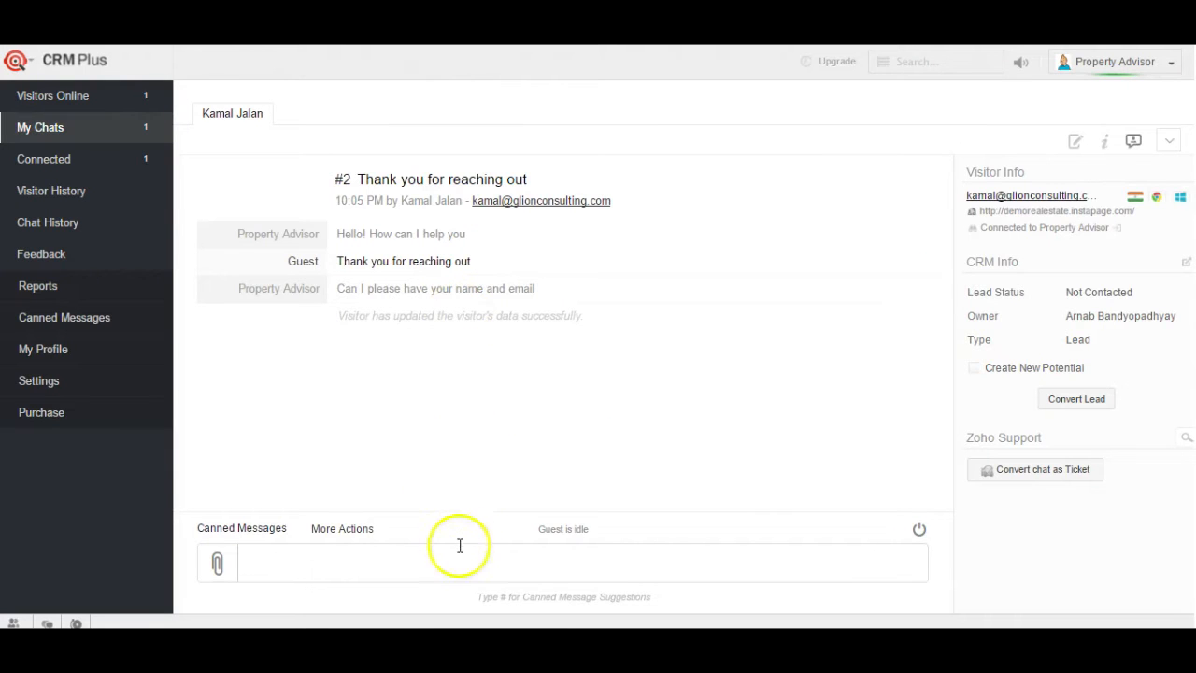
pyautogui.click(457, 555)
# Step: End the visitor chat using the power icon's End Immediately option
pyautogui.click(919, 532)
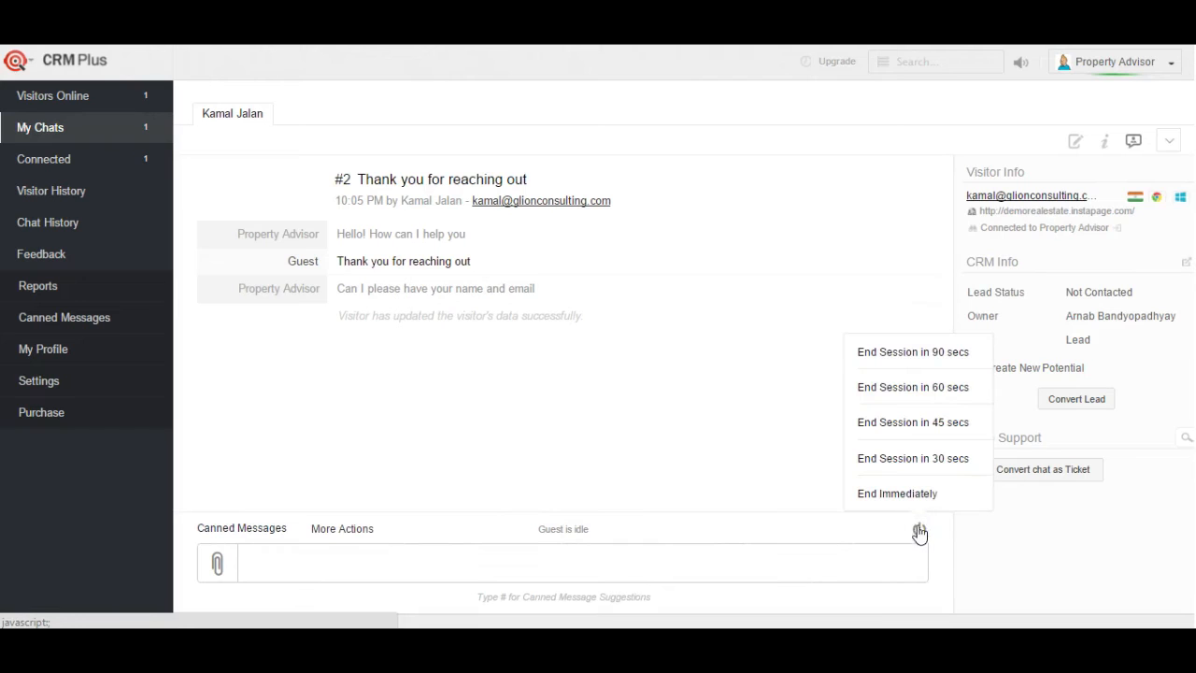
pyautogui.click(913, 498)
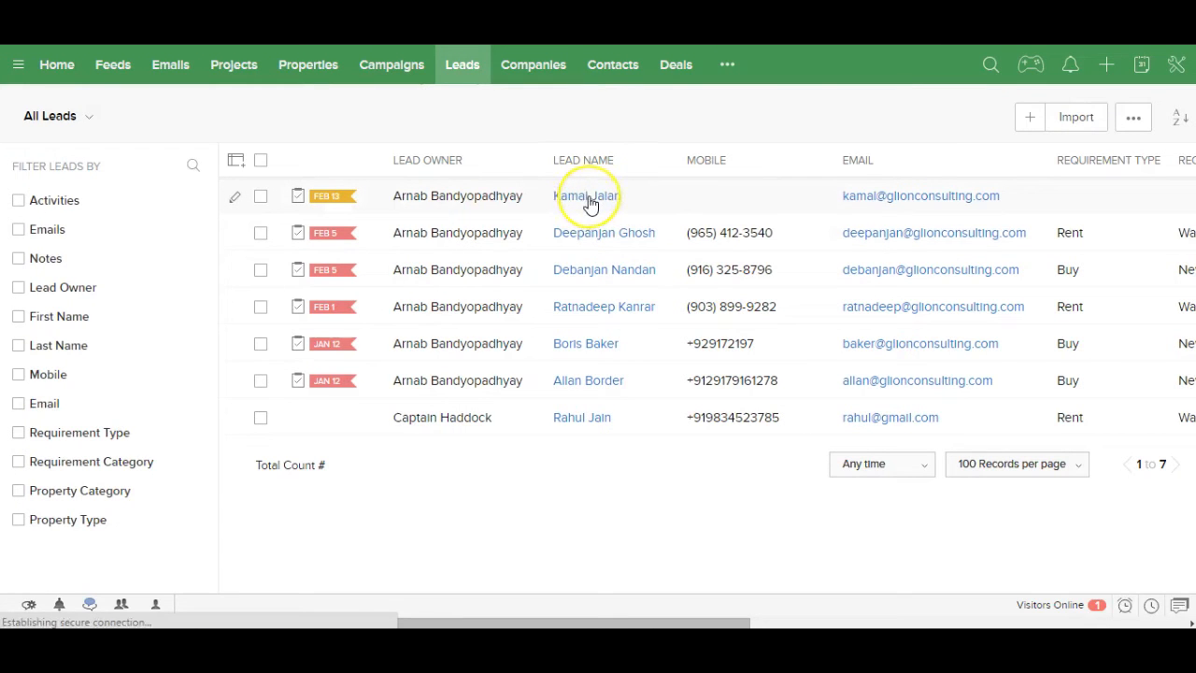
# Step: Open the chat-created lead and scroll its record to confirm Lead Source is Chat and review Notes
pyautogui.click(589, 198)
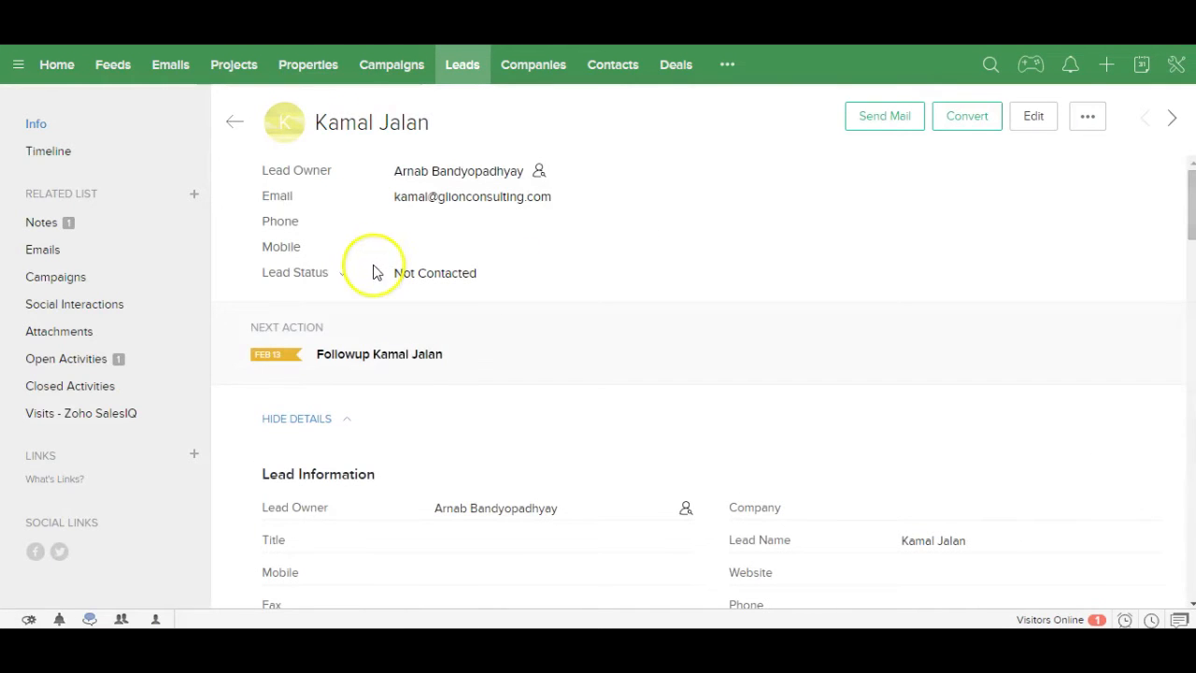
pyautogui.moveTo(1192, 197); pyautogui.dragTo(1187, 233)
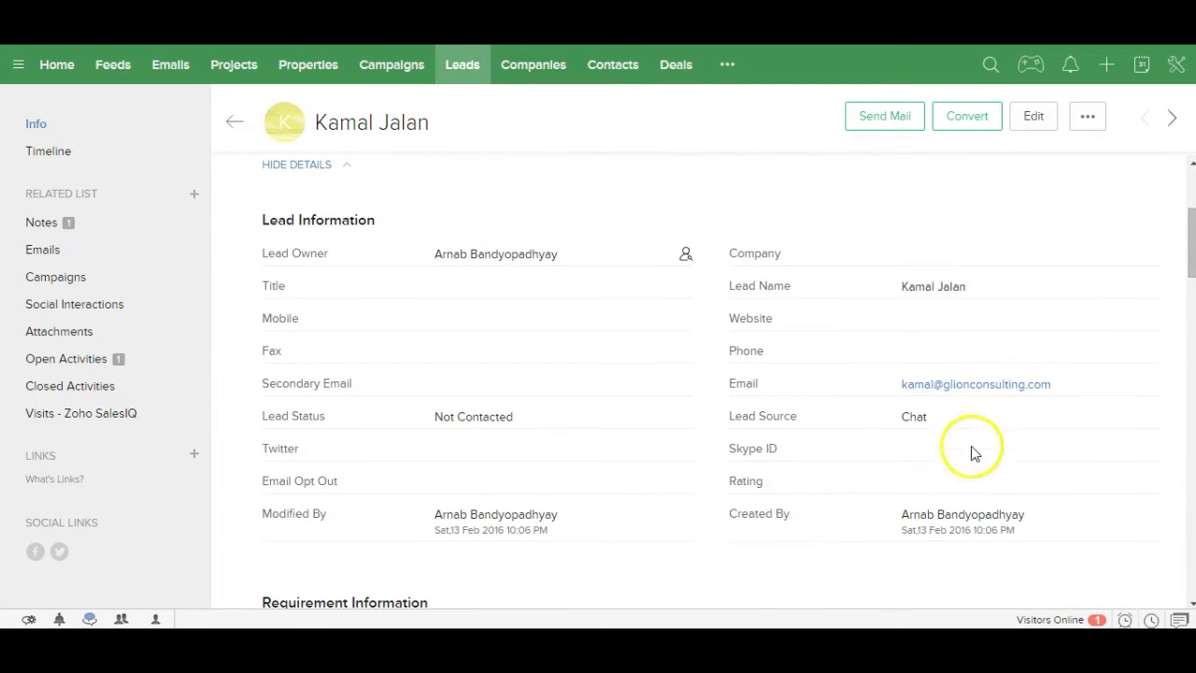
pyautogui.moveTo(939, 422); pyautogui.dragTo(897, 420)
pyautogui.moveTo(1190, 256); pyautogui.dragTo(1167, 417)
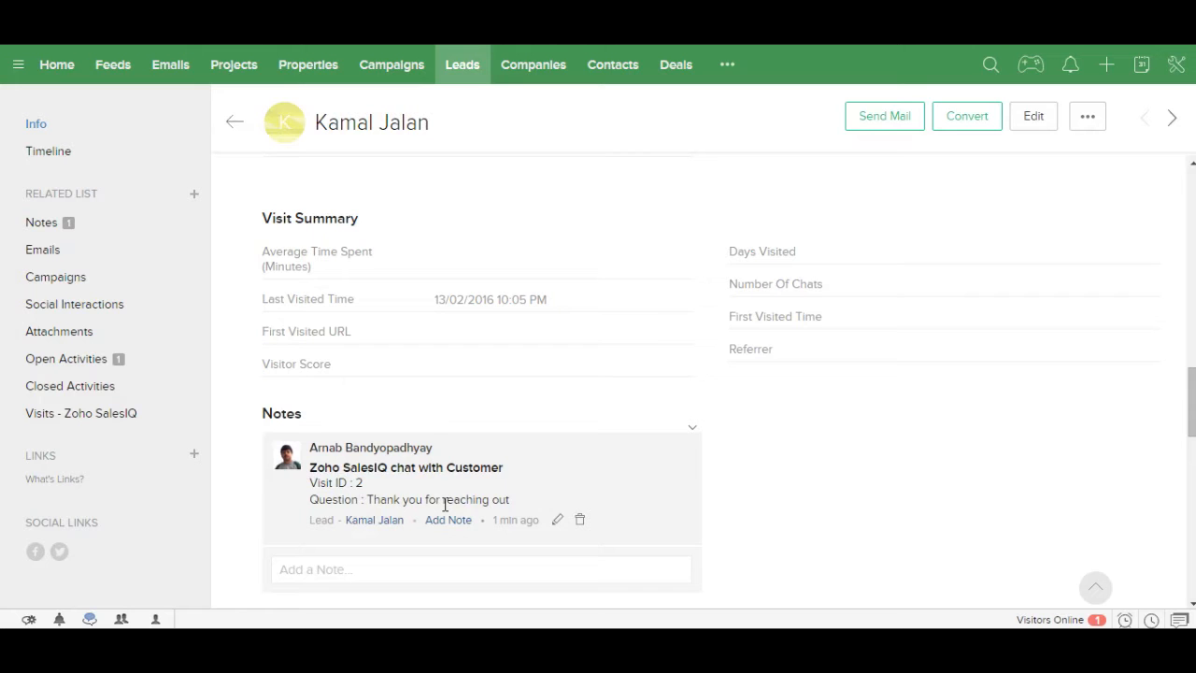
pyautogui.click(1189, 417)
pyautogui.moveTo(1189, 416); pyautogui.dragTo(1183, 180)
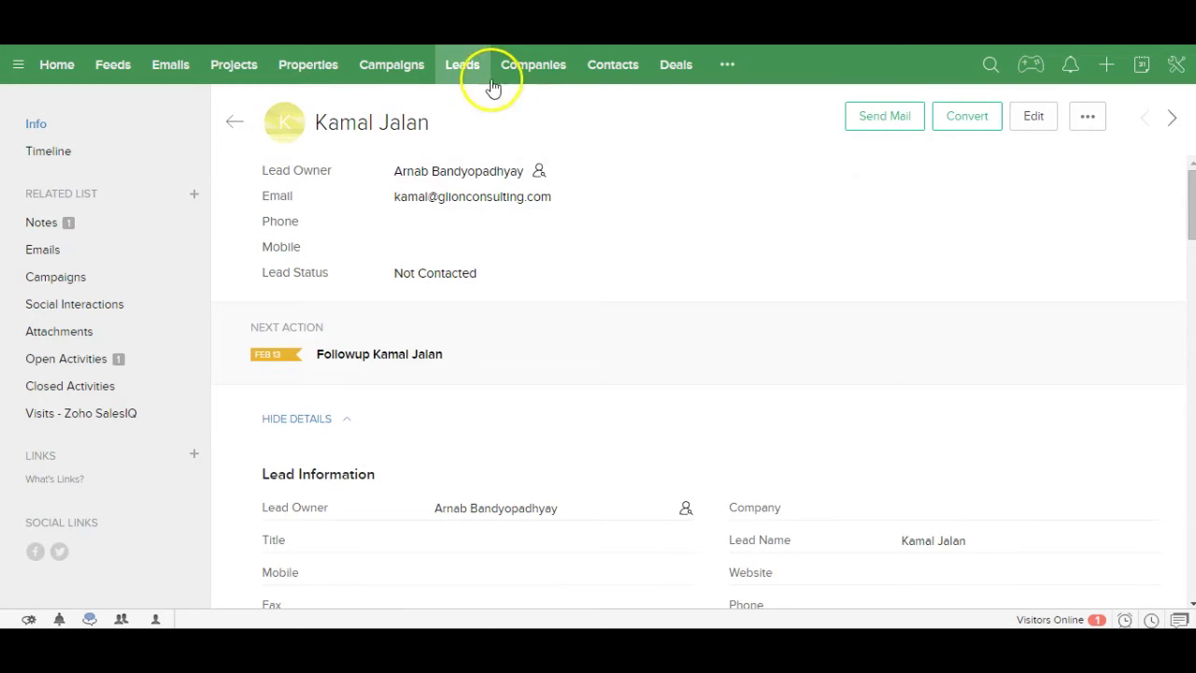
# Step: Return to the All Leads list, now holding 7 leads with the chat lead on top
pyautogui.click(467, 62)
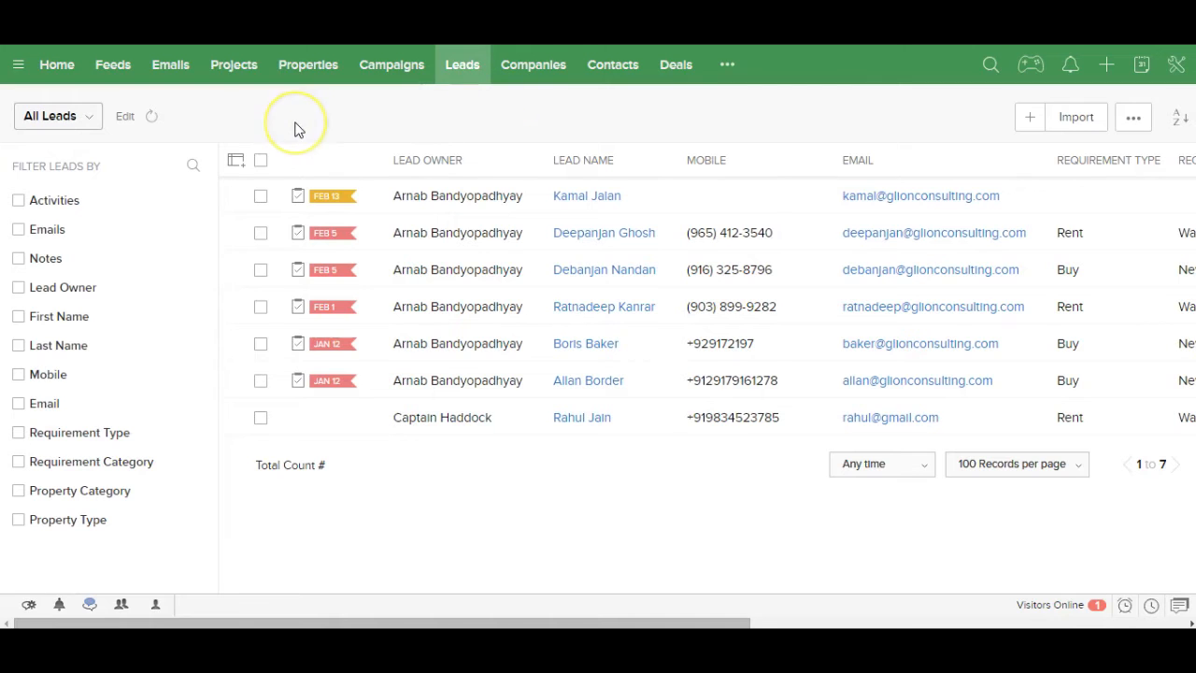
# Step: Open the 'Looking for a Property' inbox email asking for a 2 BHK in Kolkata east
pyautogui.click(170, 69)
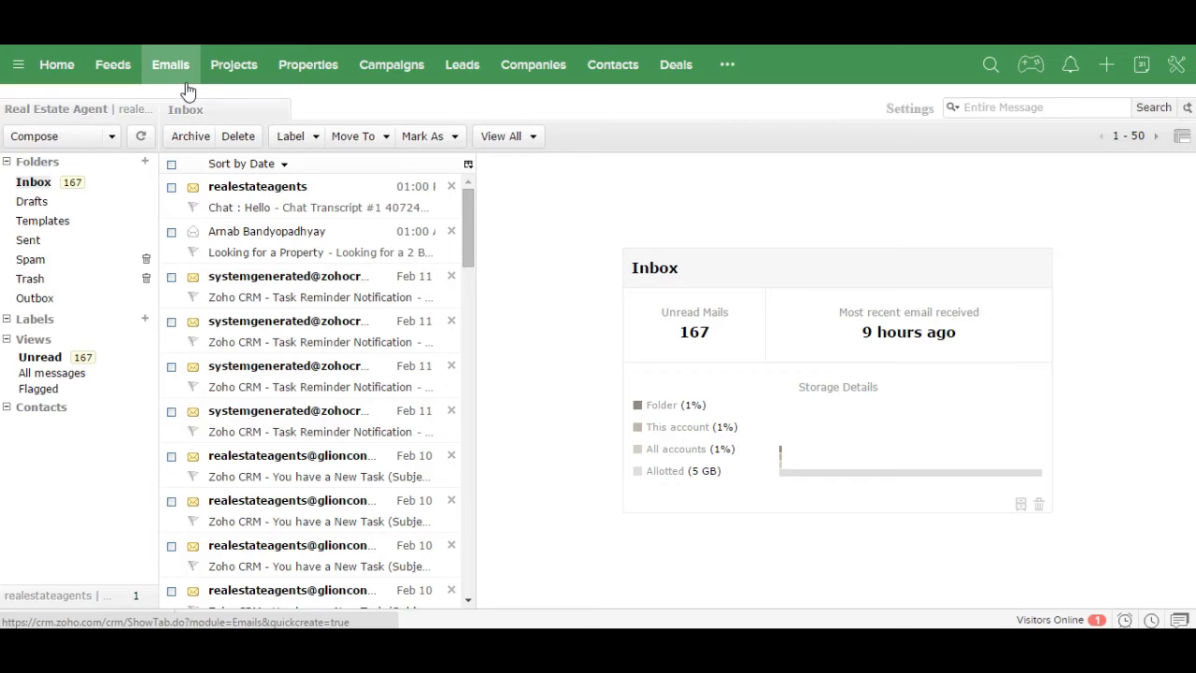
pyautogui.click(261, 248)
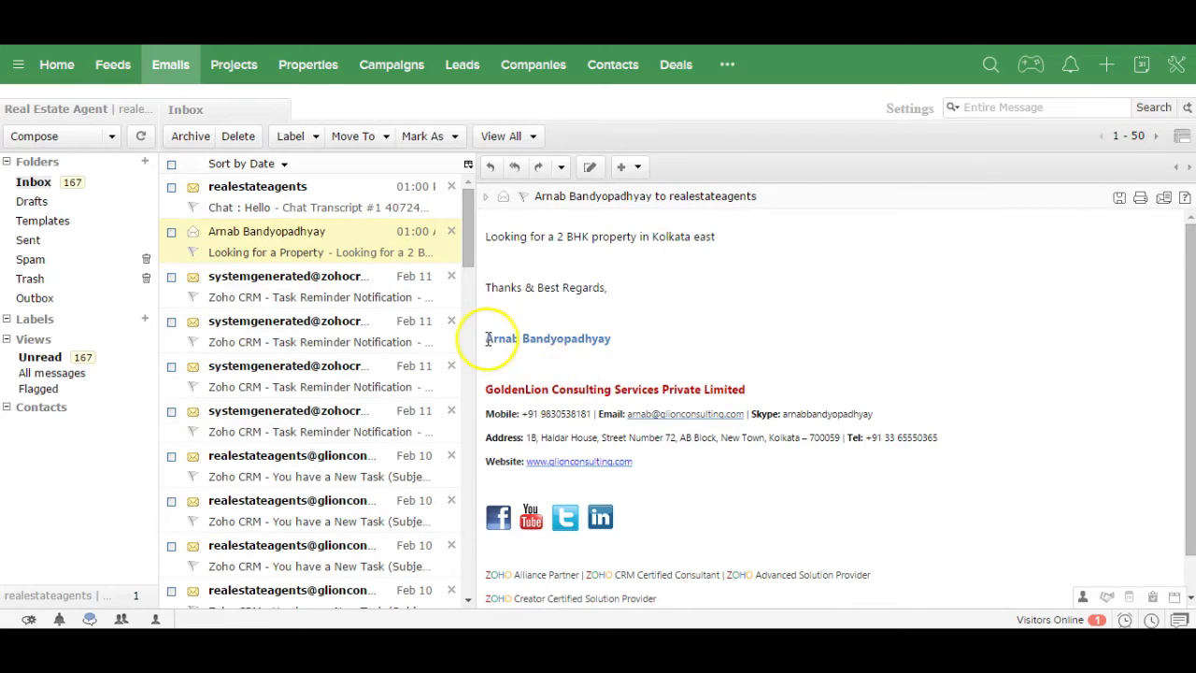
# Step: Add the email signature's sender as a new lead through the CRM extension, with Lead Source Inbound Email
pyautogui.moveTo(485, 339); pyautogui.dragTo(648, 462)
pyautogui.rightClick(621, 417)
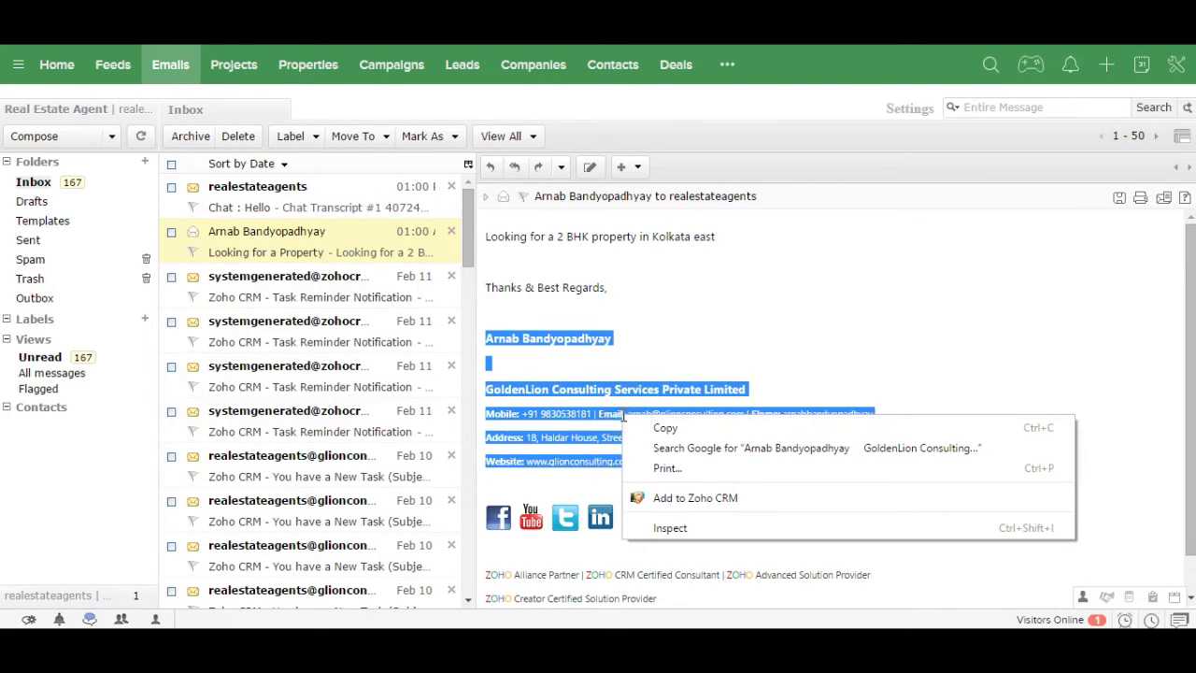
pyautogui.click(681, 498)
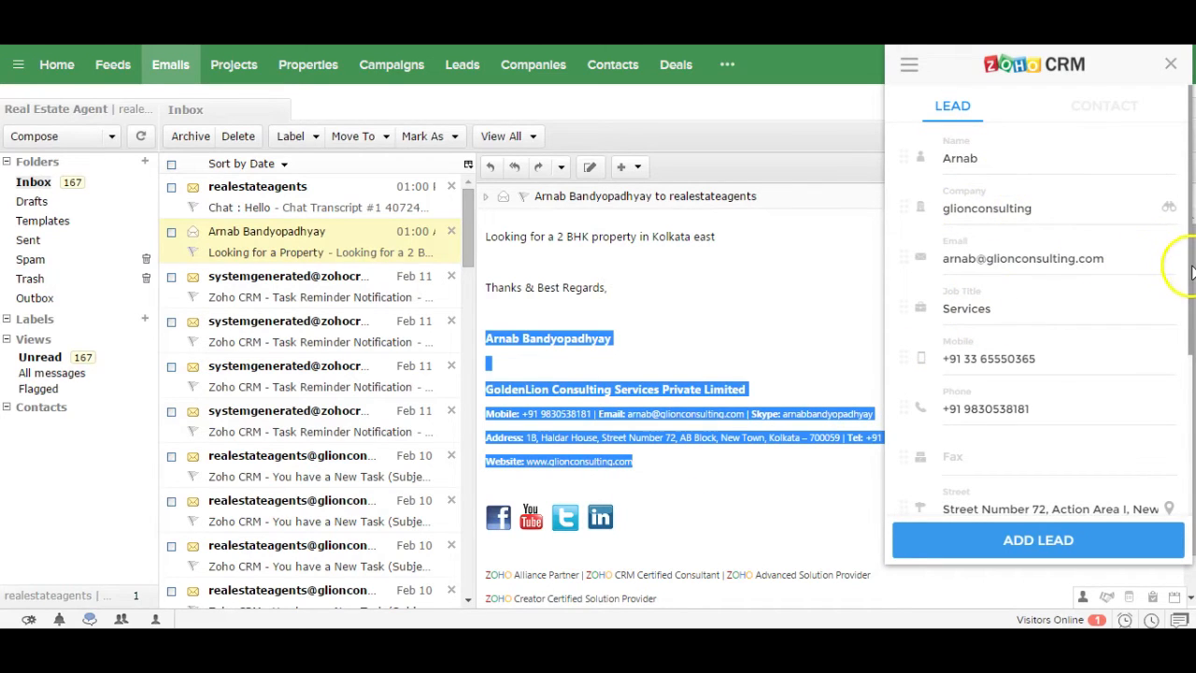
pyautogui.moveTo(1189, 268); pyautogui.dragTo(1177, 433)
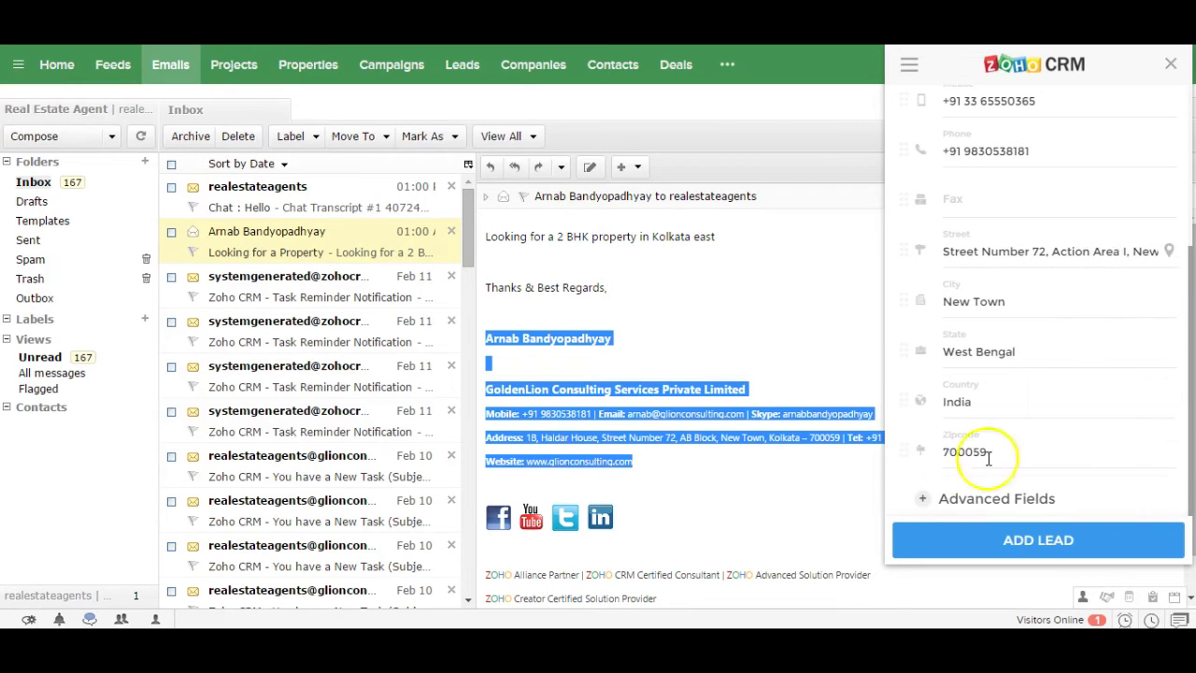
pyautogui.click(925, 502)
pyautogui.scroll(-3, 1034, 432)
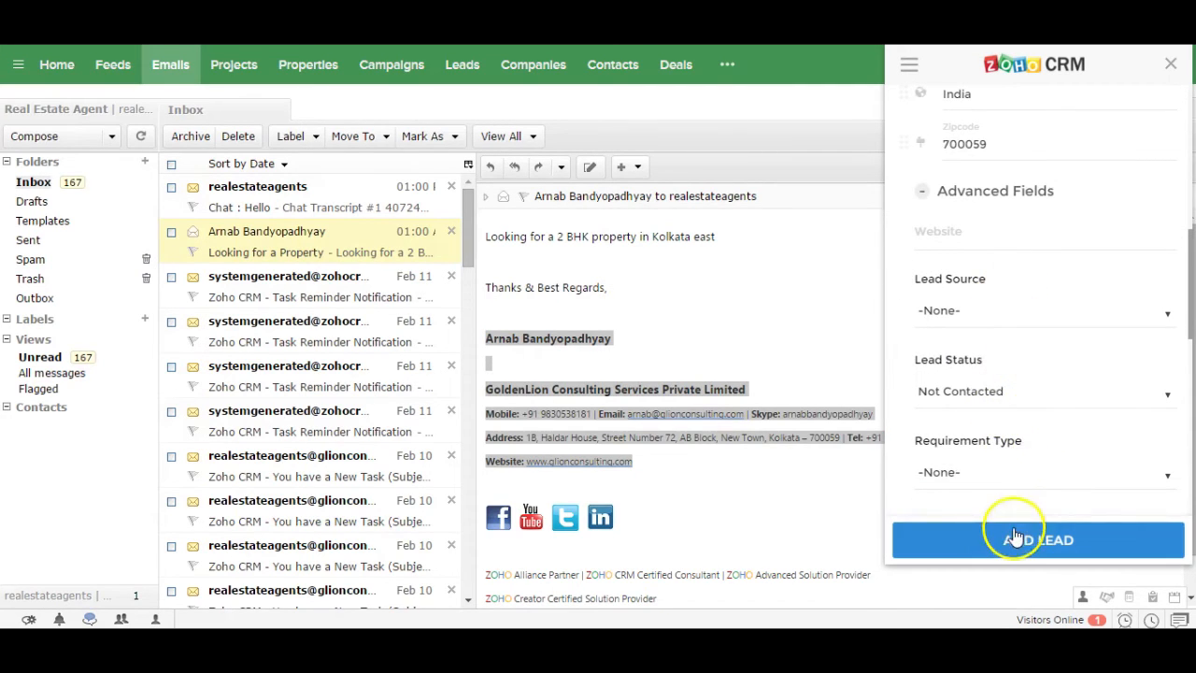
pyautogui.click(1088, 314)
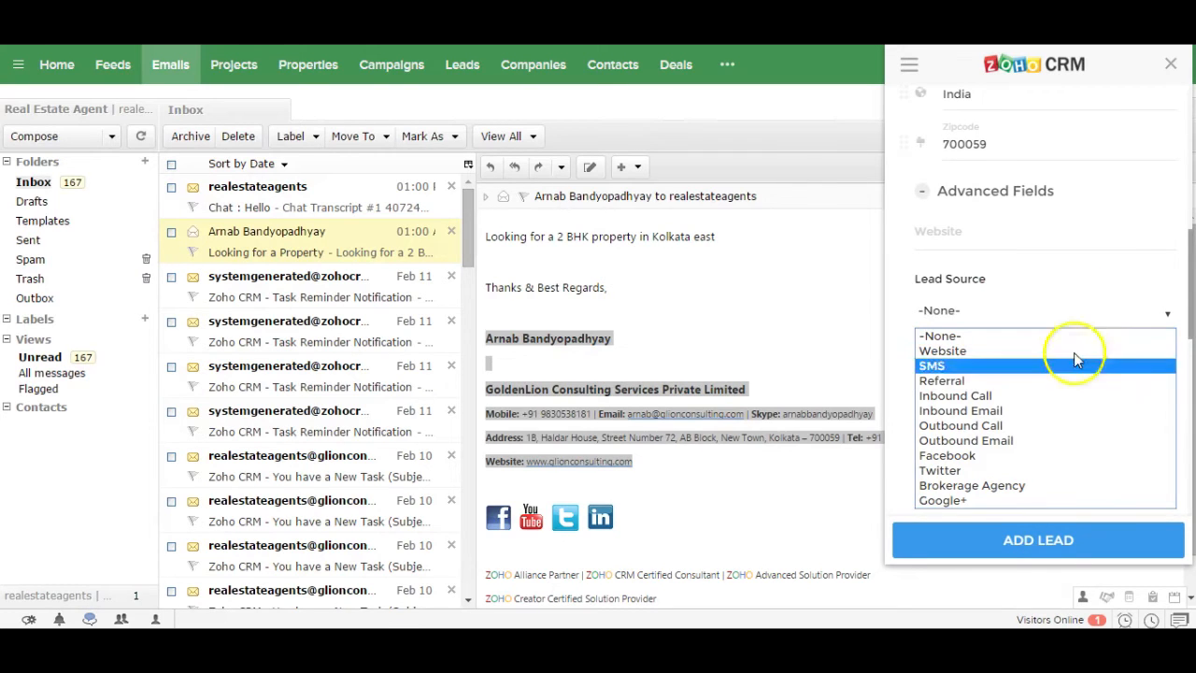
pyautogui.click(1040, 410)
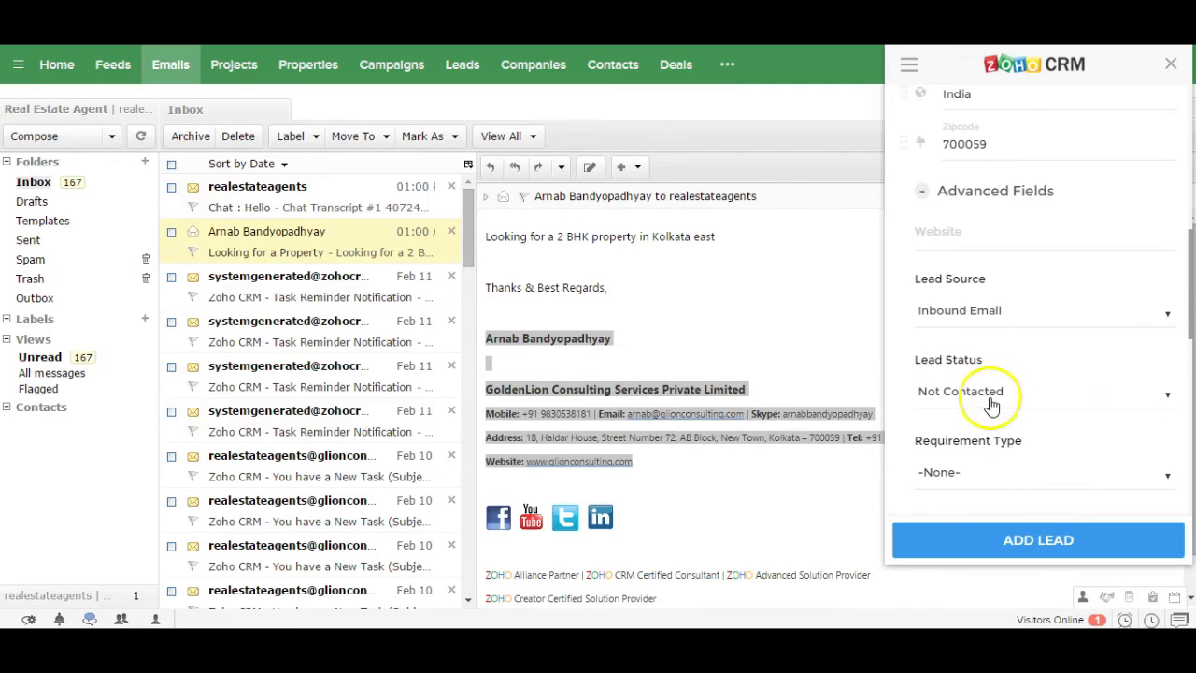
pyautogui.click(1018, 549)
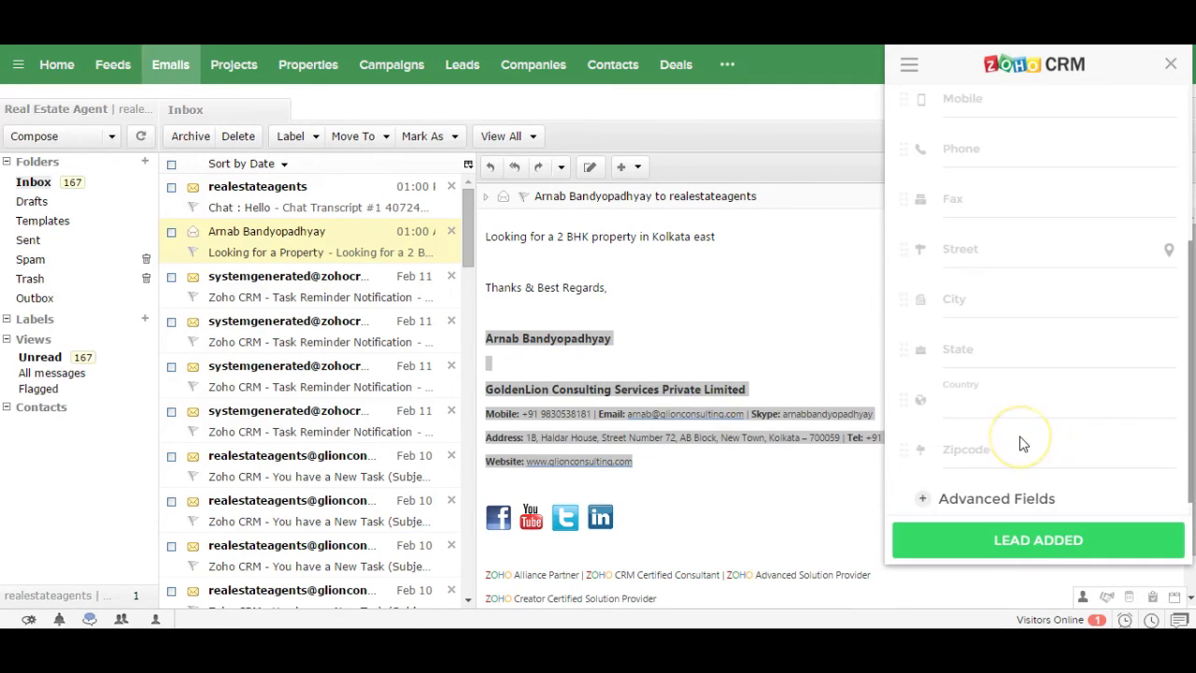
pyautogui.click(1174, 64)
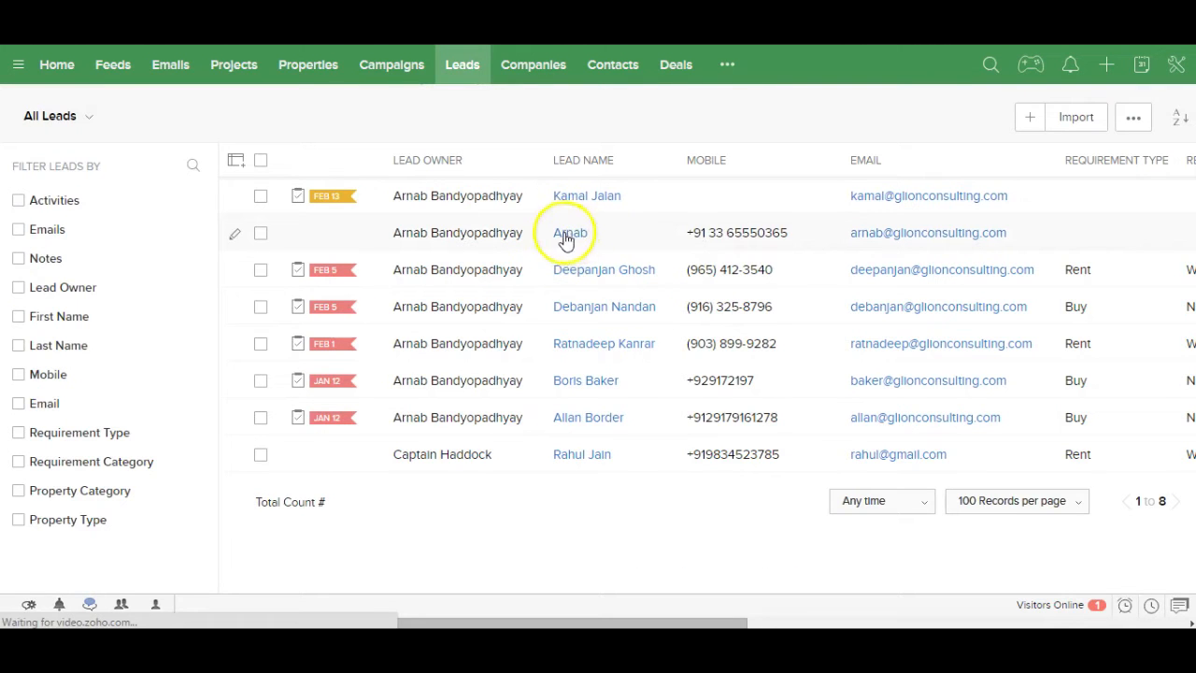
# Step: Review the new glionconsulting lead's saved details, then go back to the Home dashboard
pyautogui.click(571, 236)
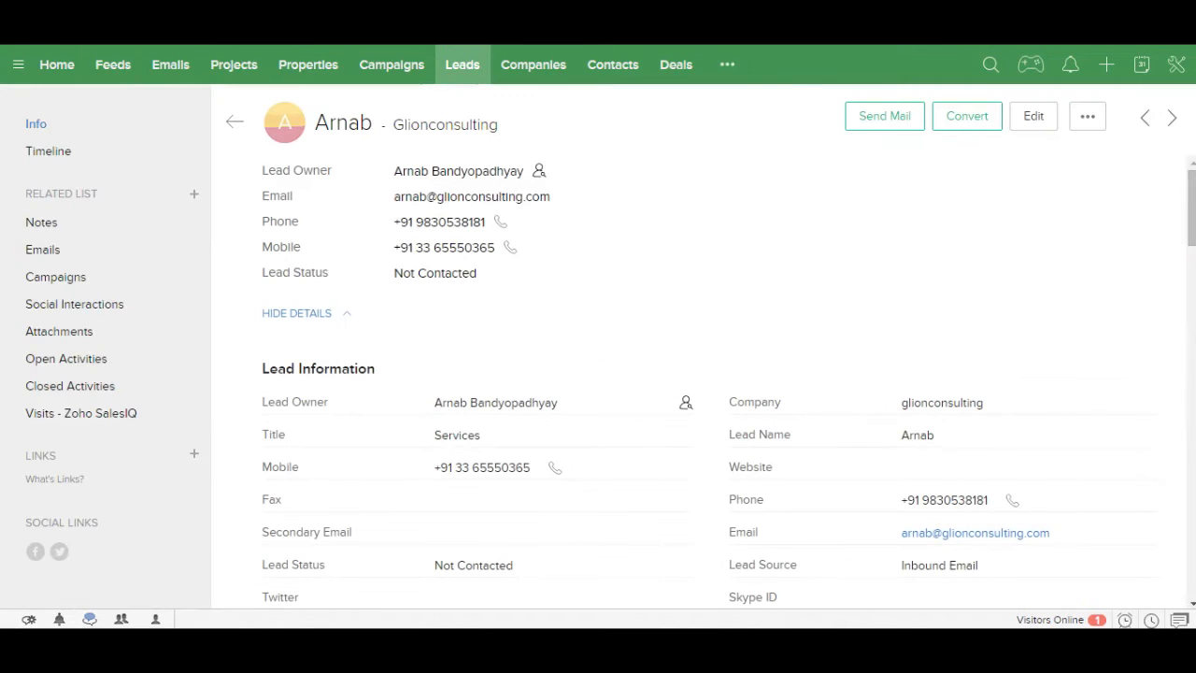
pyautogui.moveTo(1185, 183); pyautogui.dragTo(1167, 323)
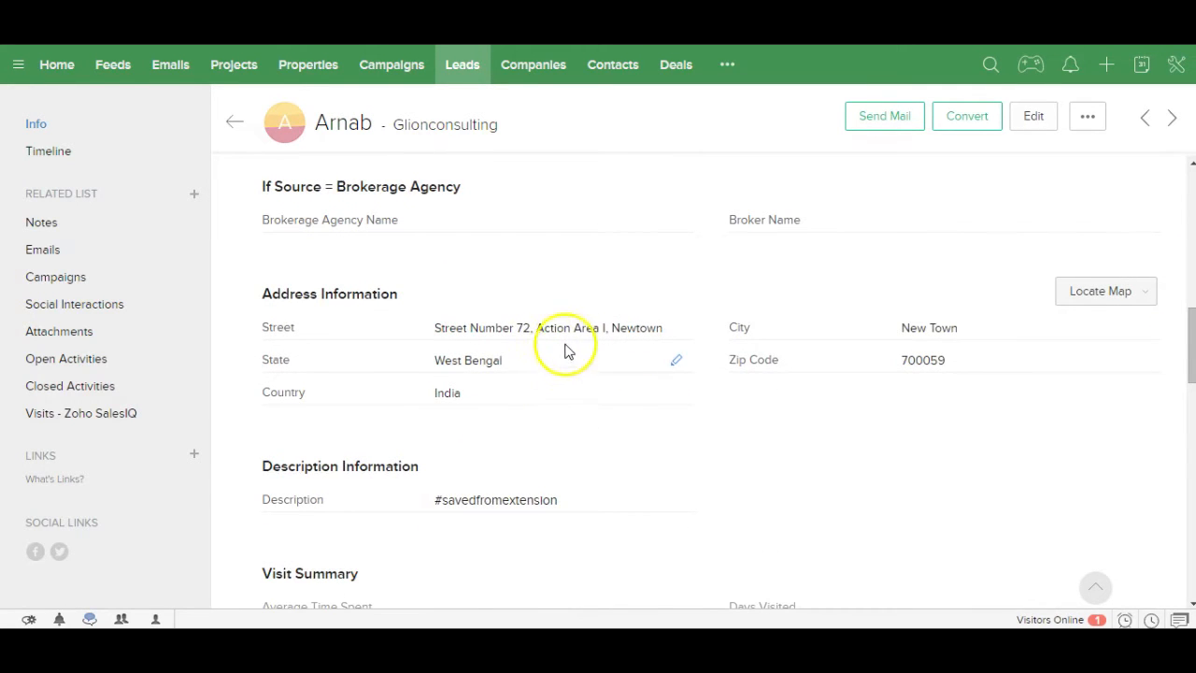
pyautogui.click(1191, 210)
pyautogui.click(1191, 210)
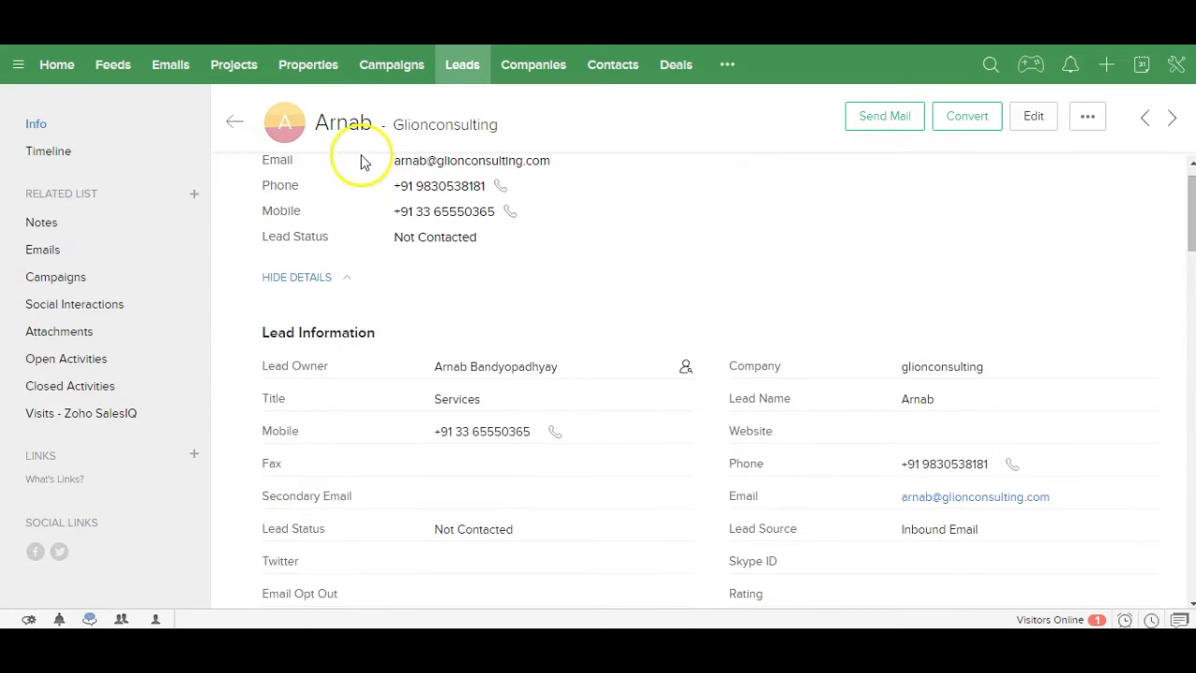
pyautogui.click(58, 75)
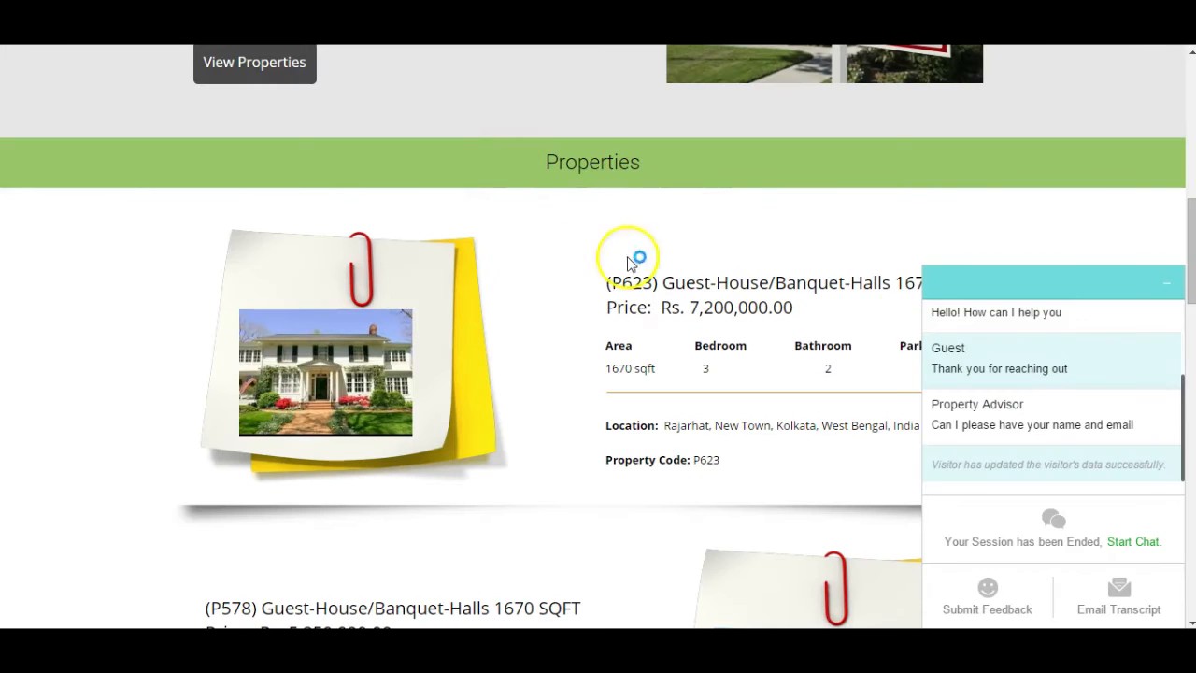
# Step: Fill in the enquiry form's first name, last name, mobile number and e-mail
pyautogui.click(1167, 293)
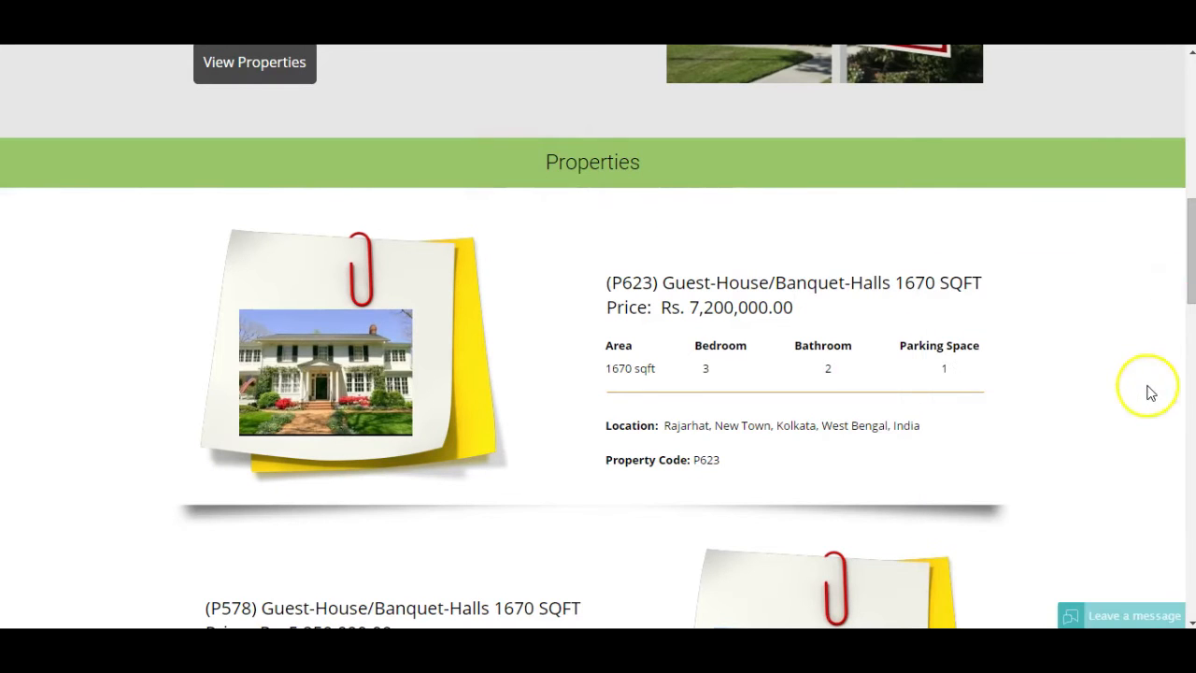
pyautogui.moveTo(1191, 303); pyautogui.dragTo(1141, 575)
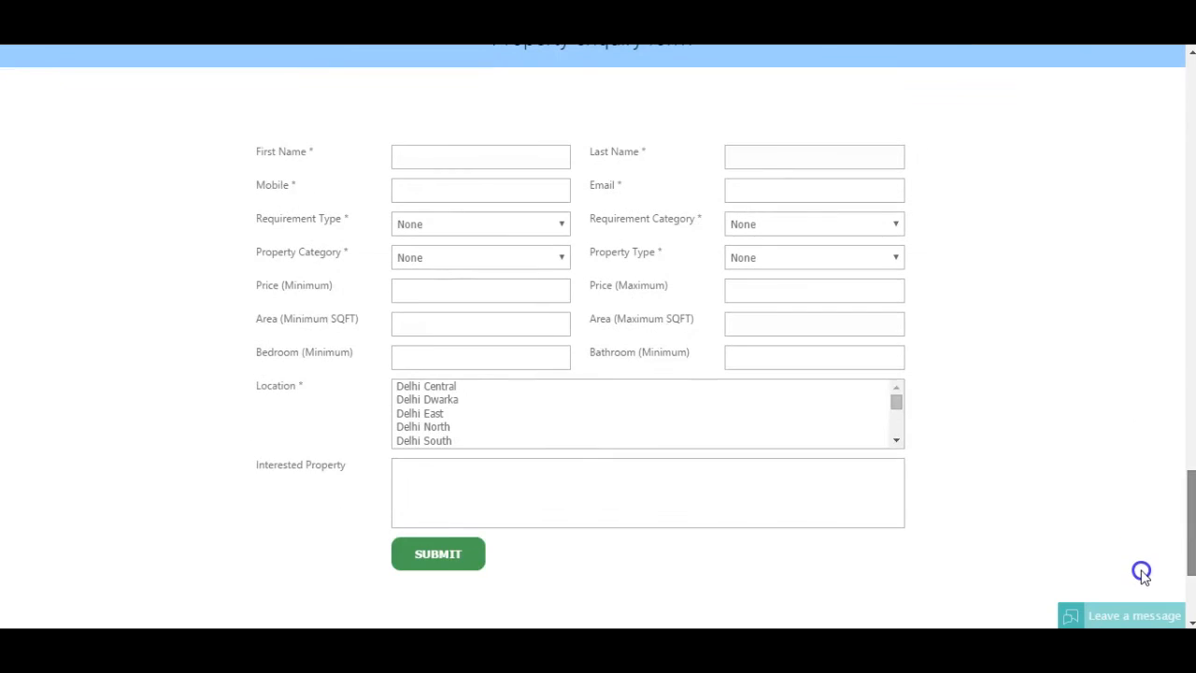
pyautogui.click(471, 161)
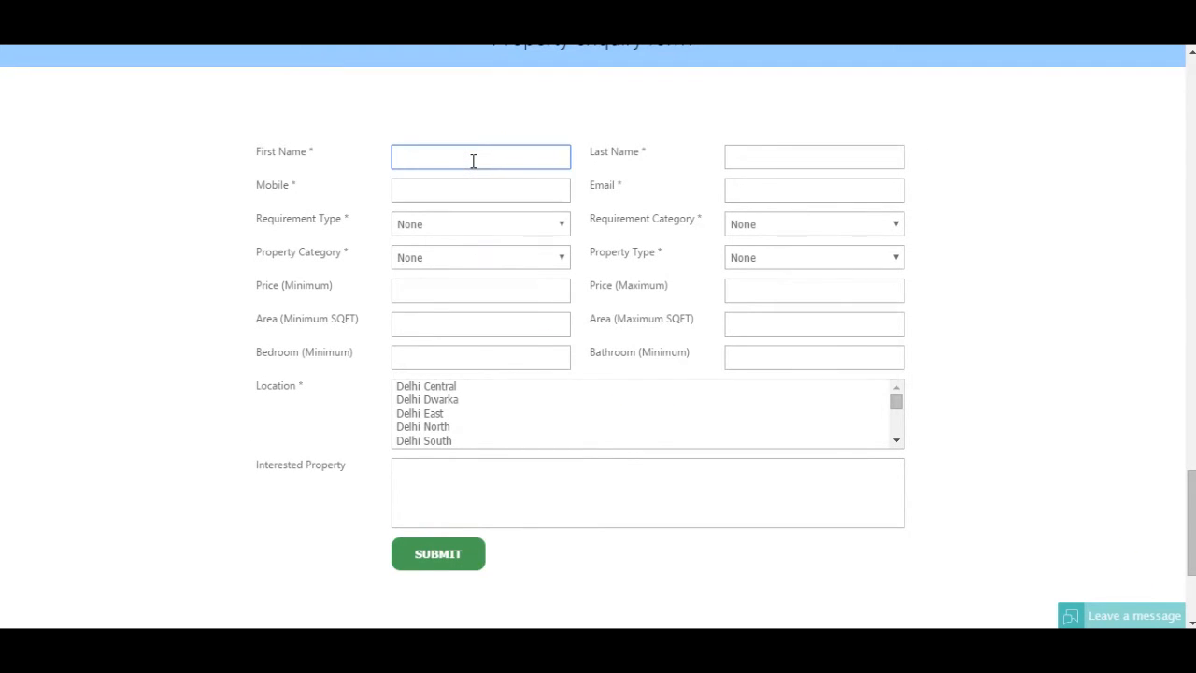
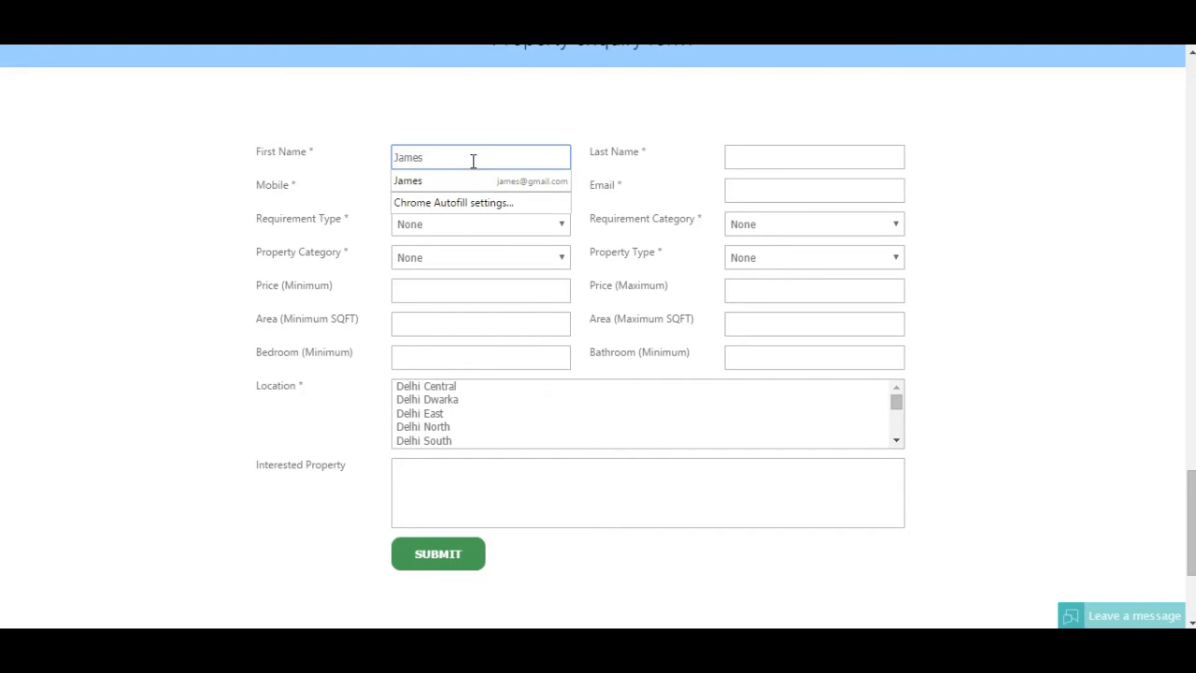
pyautogui.press('Tab')
pyautogui.press('Tab')
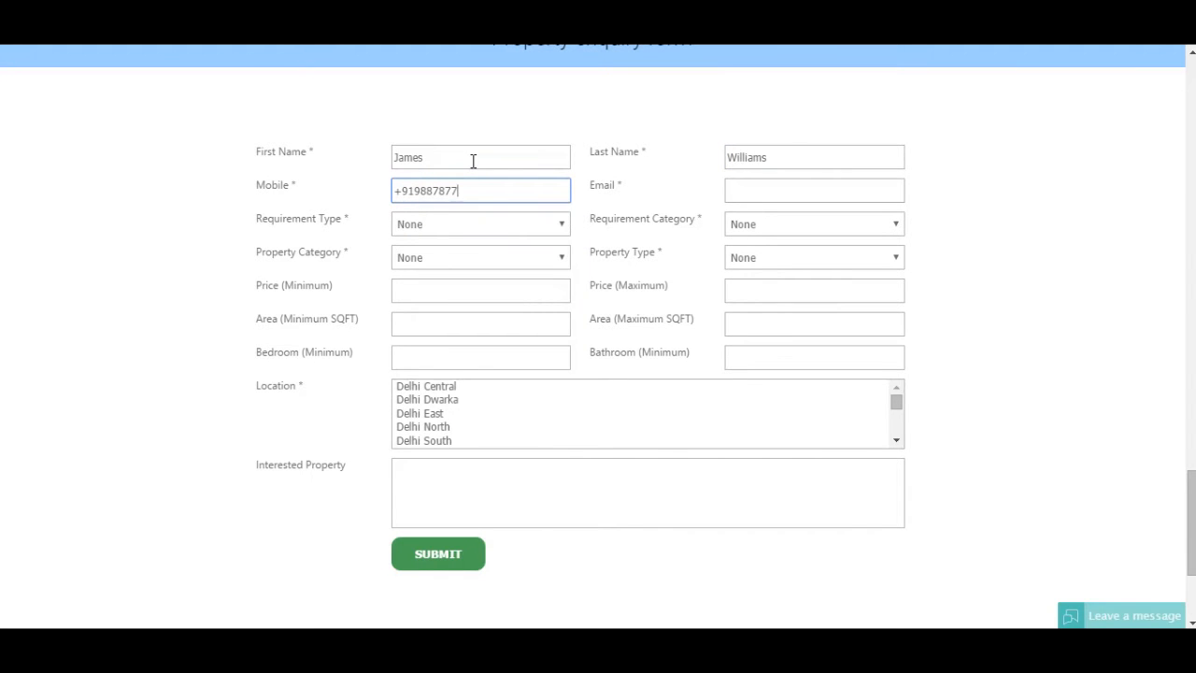
pyautogui.press('Tab')
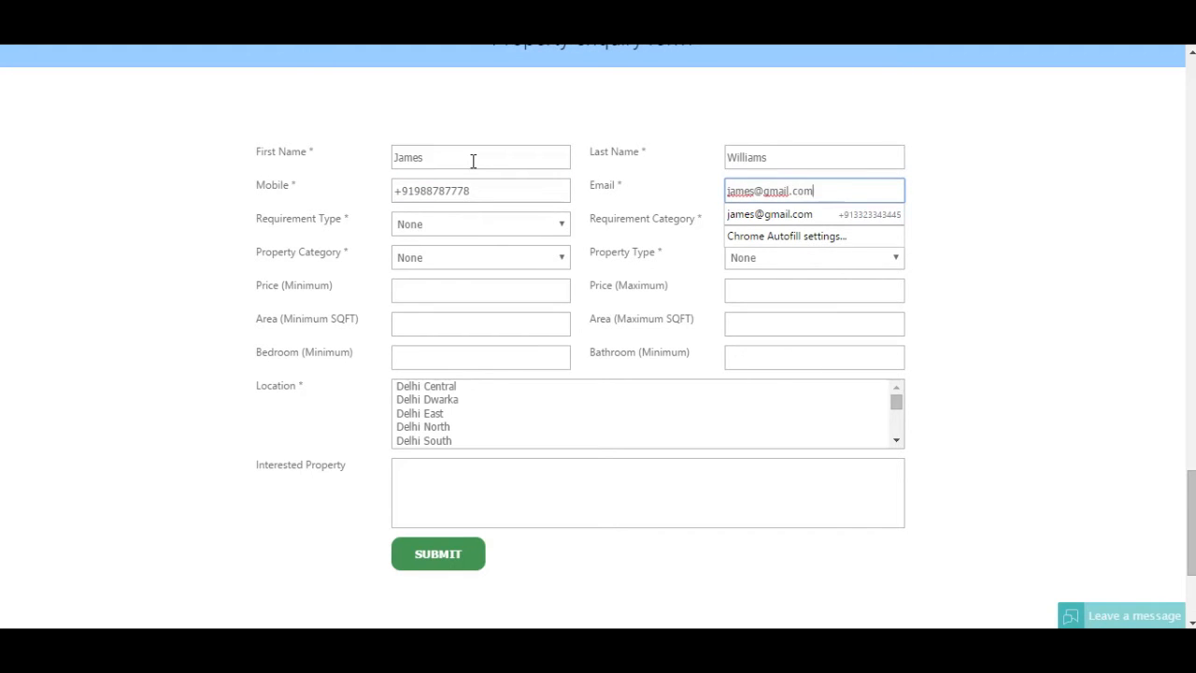
pyautogui.press('Tab')
# Step: Set the requirement to Buy, category New, Residential, type Residential Apartment
pyautogui.click(445, 226)
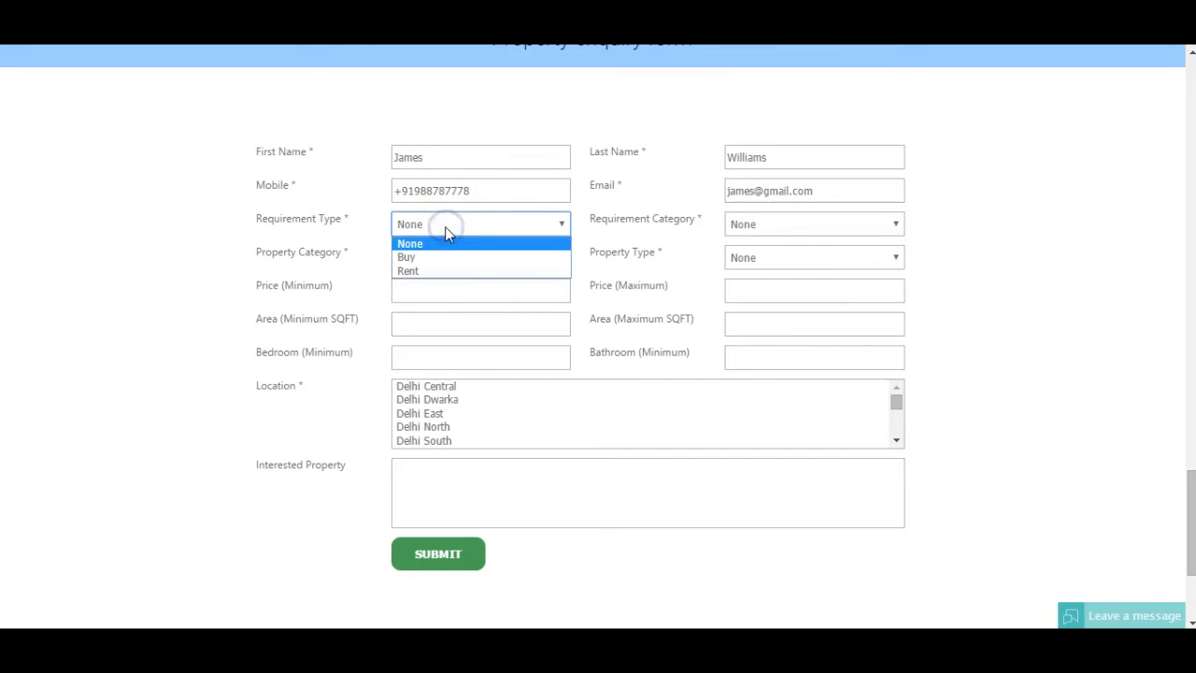
pyautogui.click(445, 257)
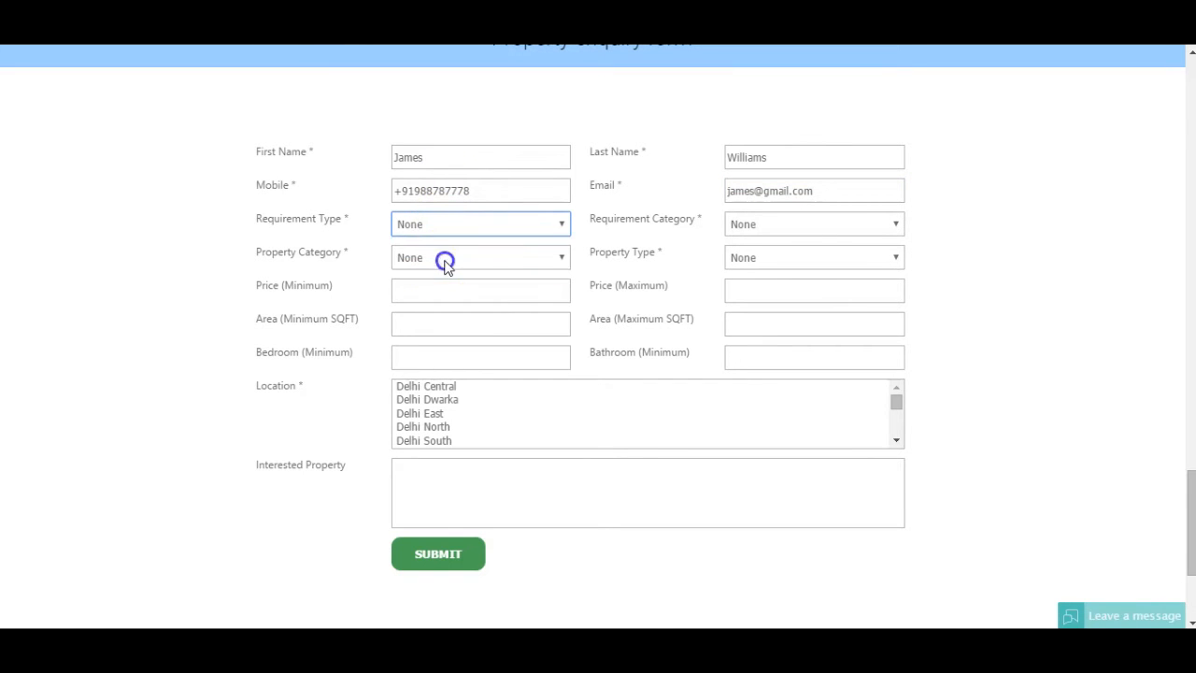
pyautogui.click(799, 225)
pyautogui.click(790, 258)
pyautogui.click(447, 263)
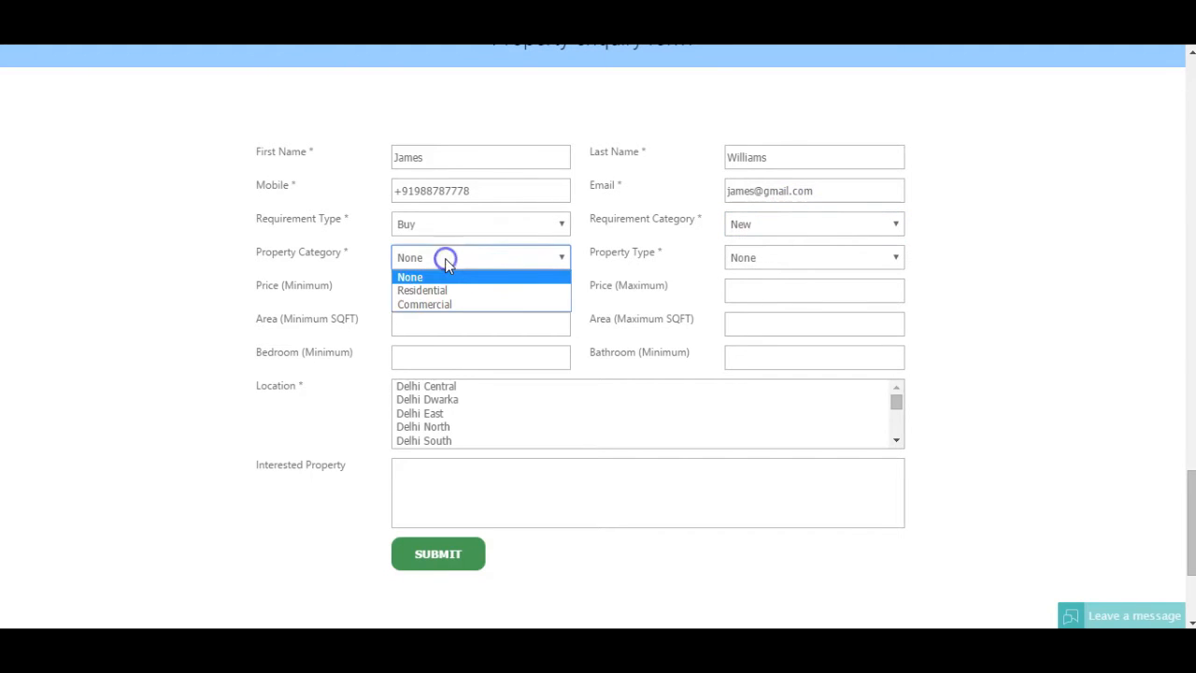
pyautogui.click(446, 287)
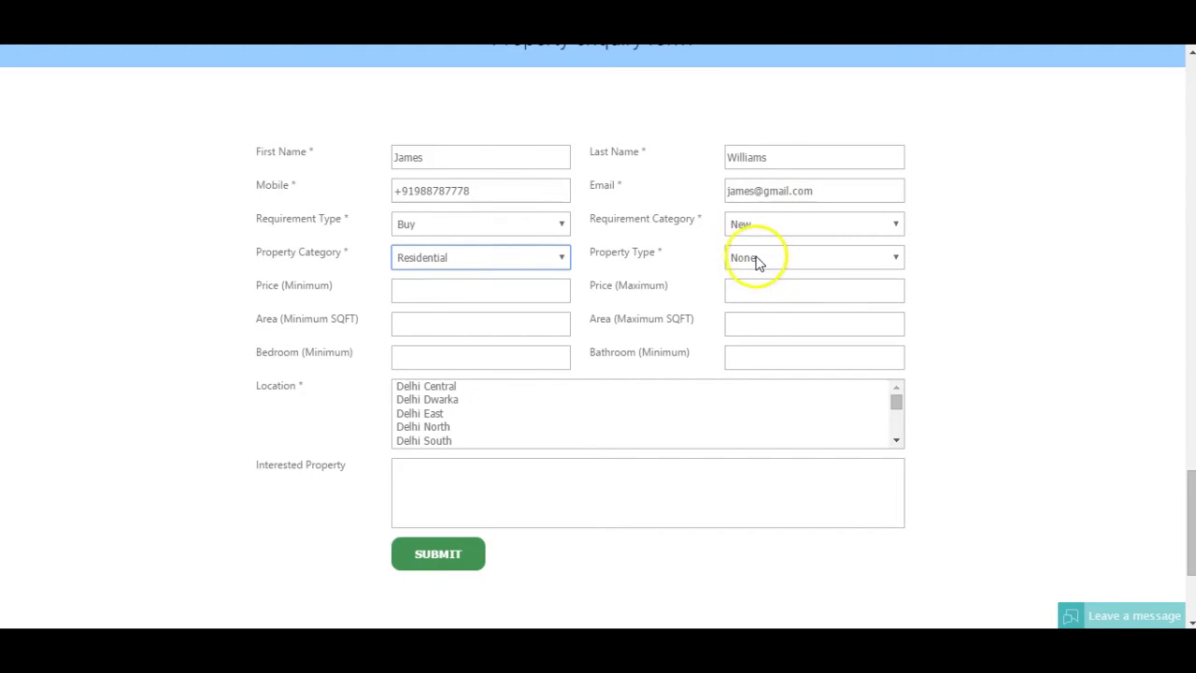
pyautogui.click(755, 259)
pyautogui.click(771, 290)
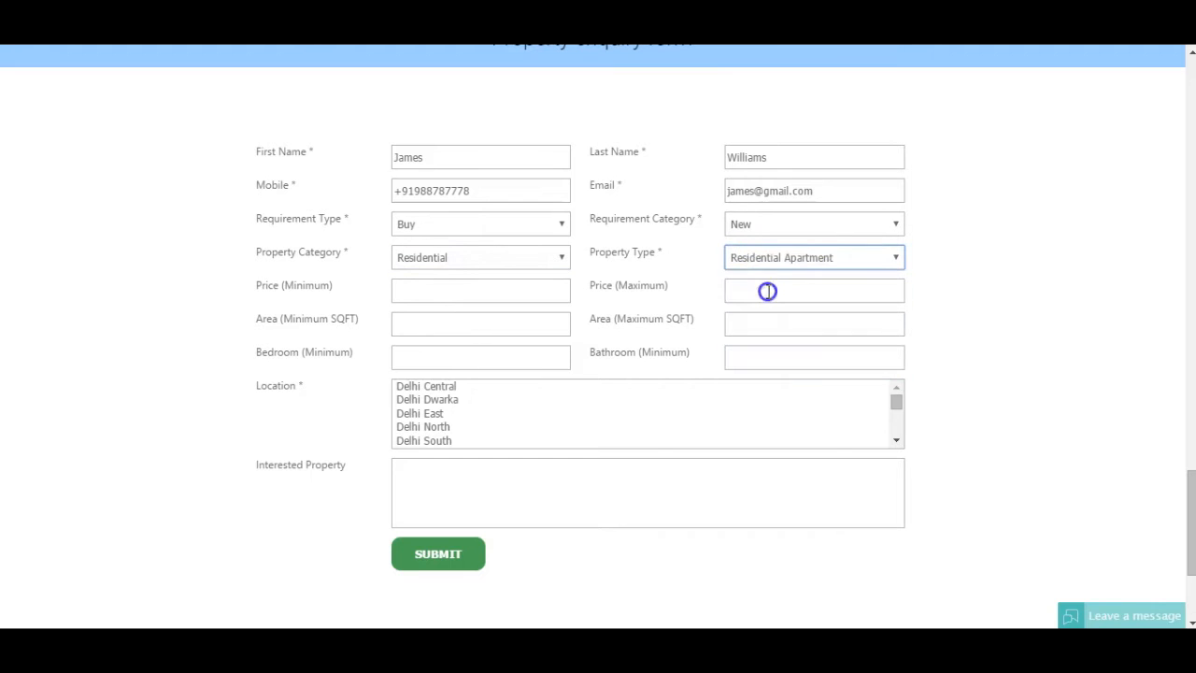
# Step: Enter price 2000000–4000000, minimum 2 bedrooms, locations Kolkata East and North, and submit the enquiry
pyautogui.click(455, 295)
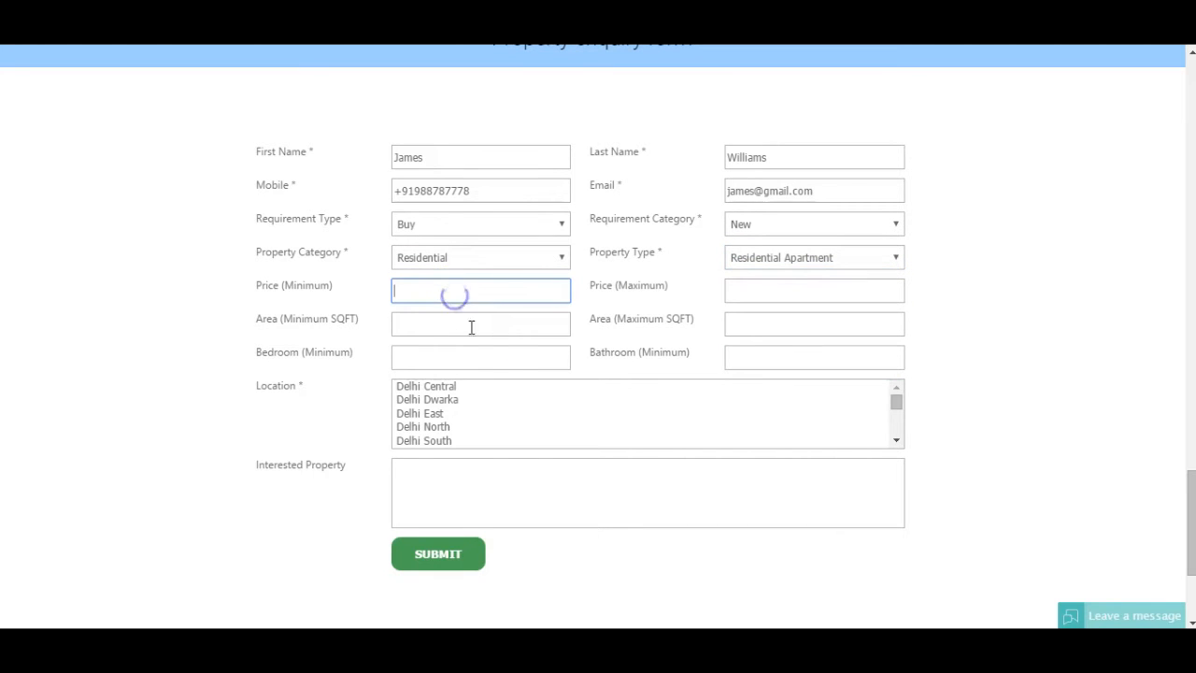
pyautogui.write('200')
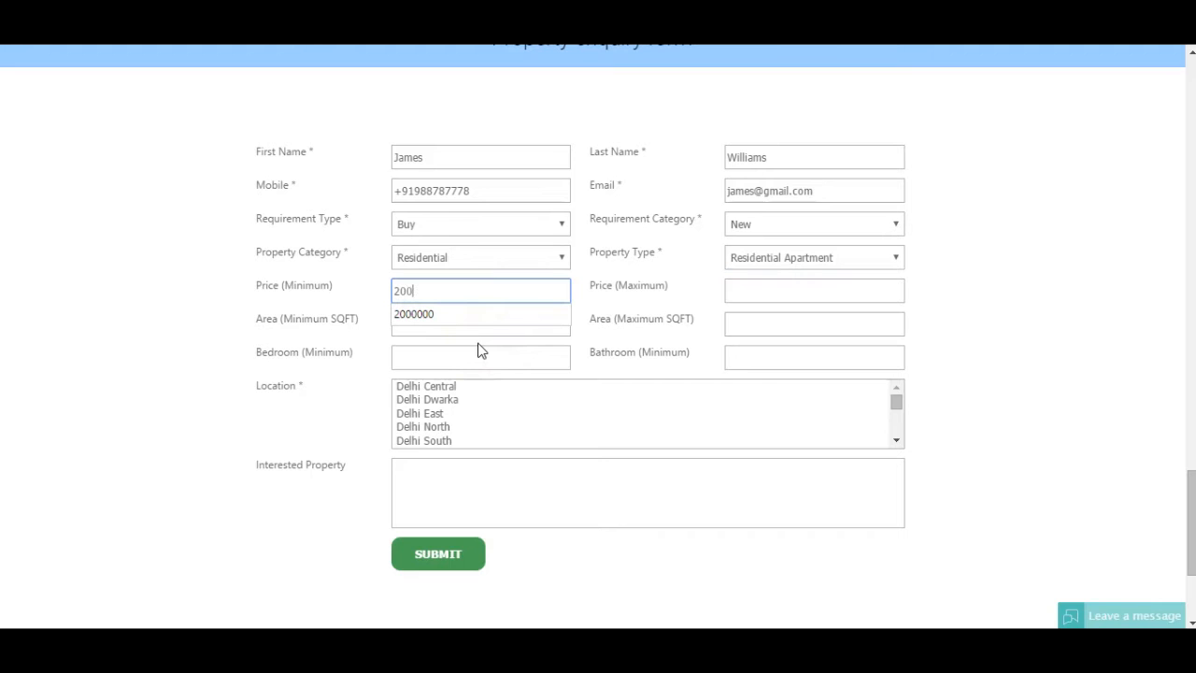
pyautogui.write('0000')
pyautogui.press('Tab')
pyautogui.write('4')
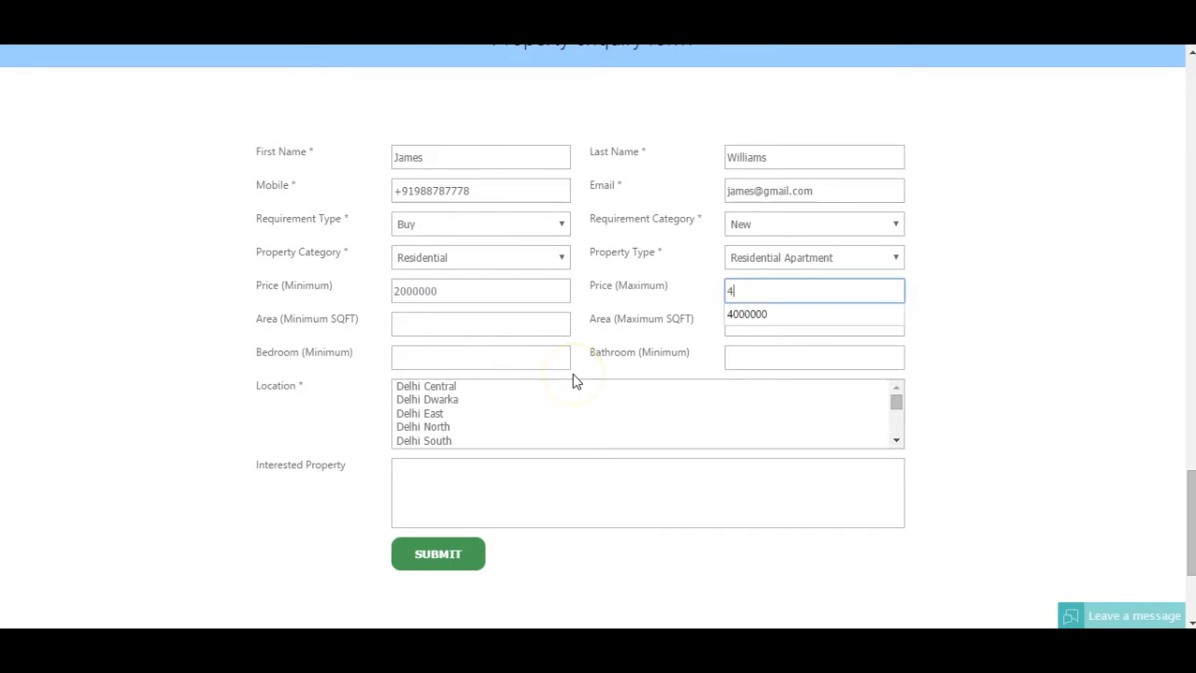
pyautogui.write('000')
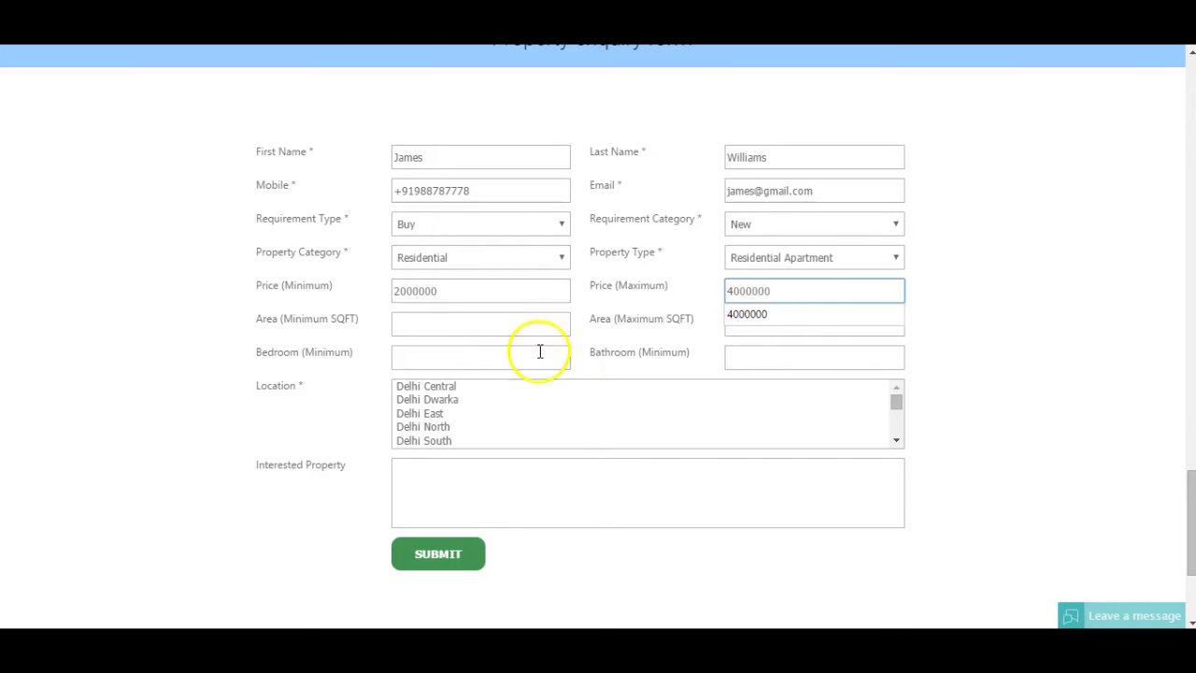
pyautogui.click(483, 326)
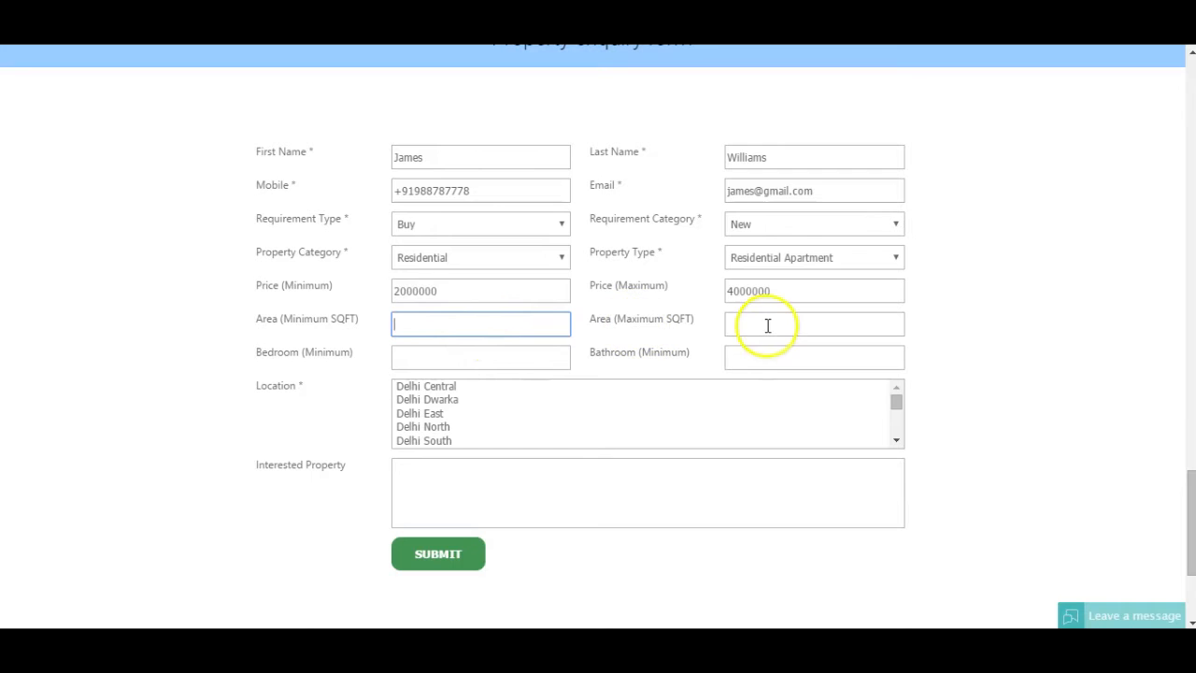
pyautogui.click(507, 356)
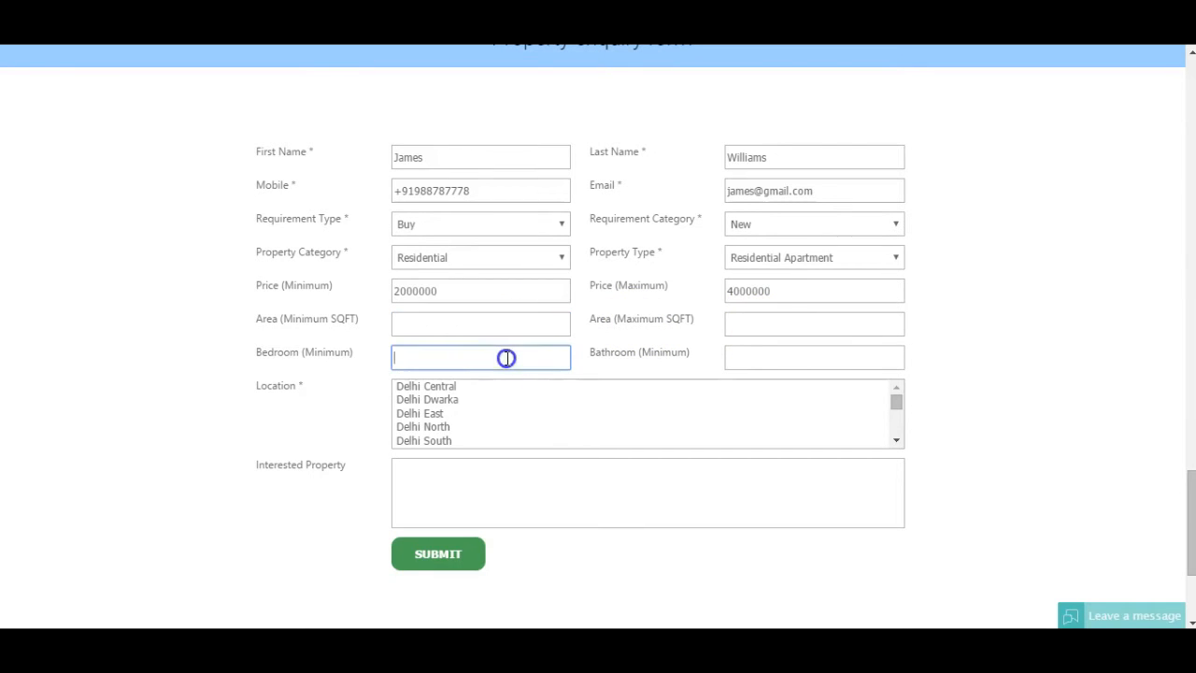
pyautogui.write('2')
pyautogui.click(560, 413)
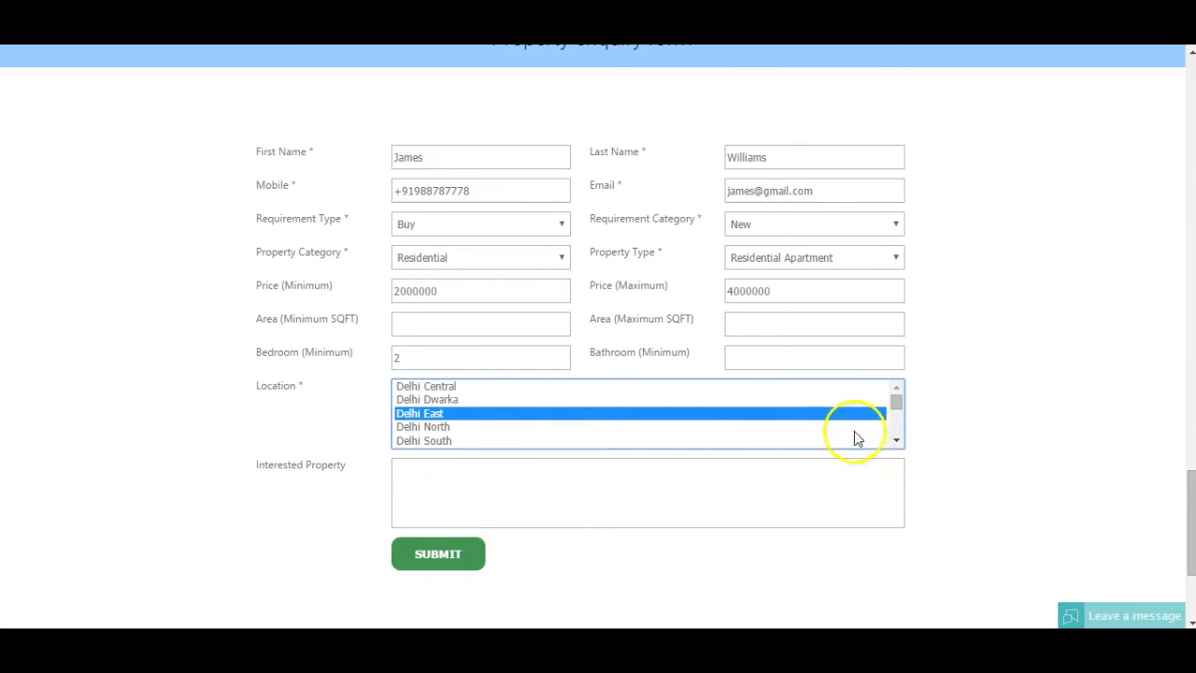
pyautogui.press('k')
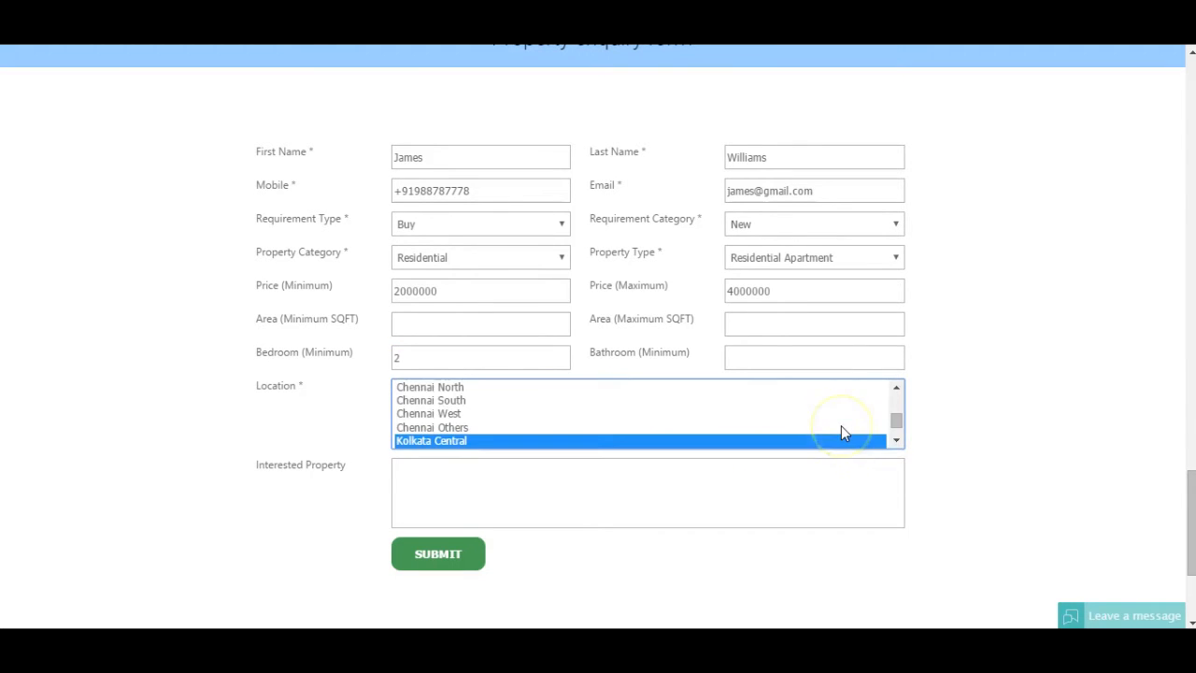
pyautogui.click(892, 443)
pyautogui.click(477, 422)
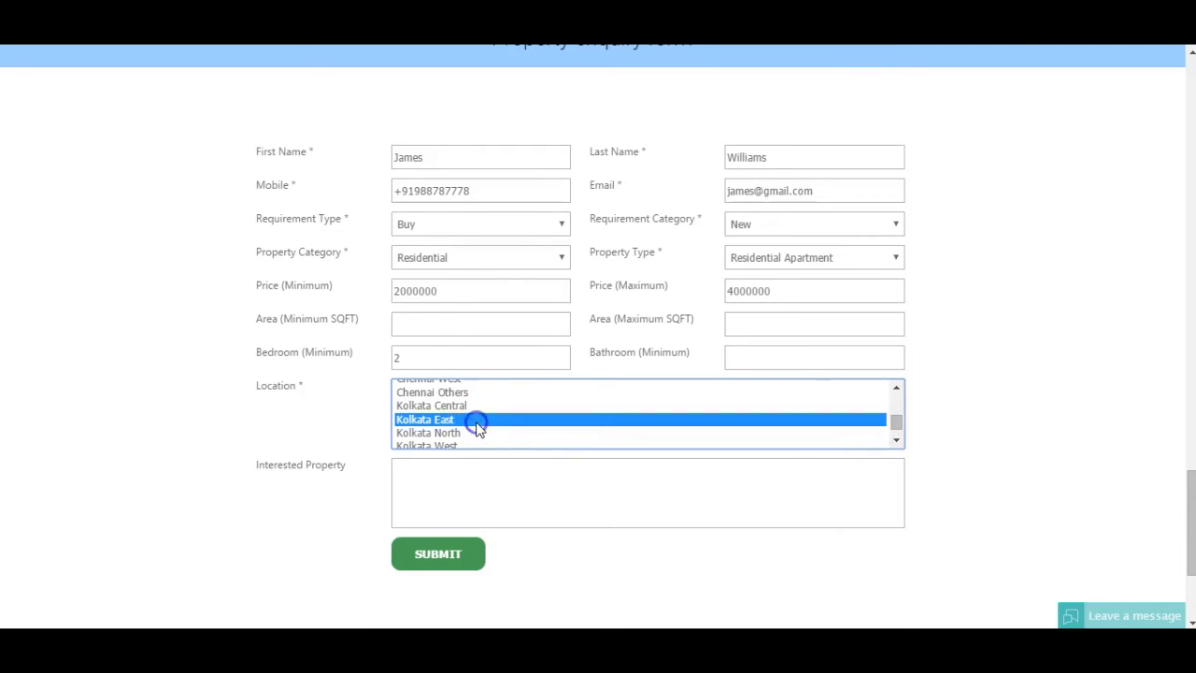
pyautogui.keyDown('ctrl'); pyautogui.click(475, 434); pyautogui.keyUp('ctrl')
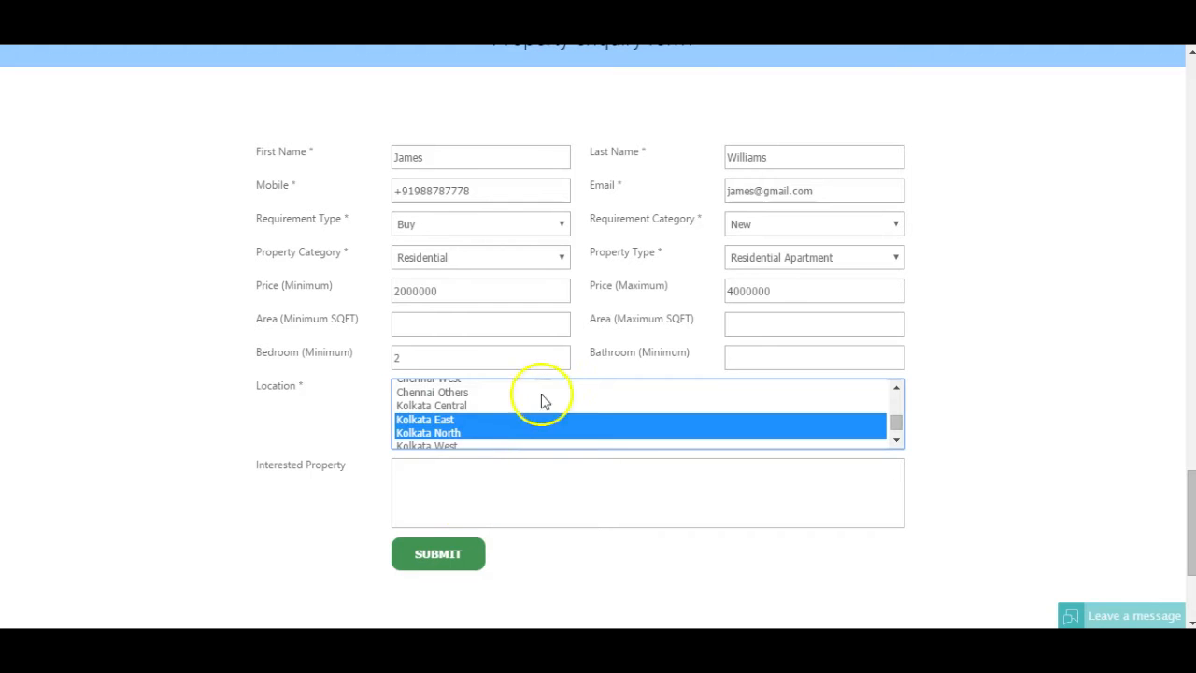
pyautogui.click(448, 559)
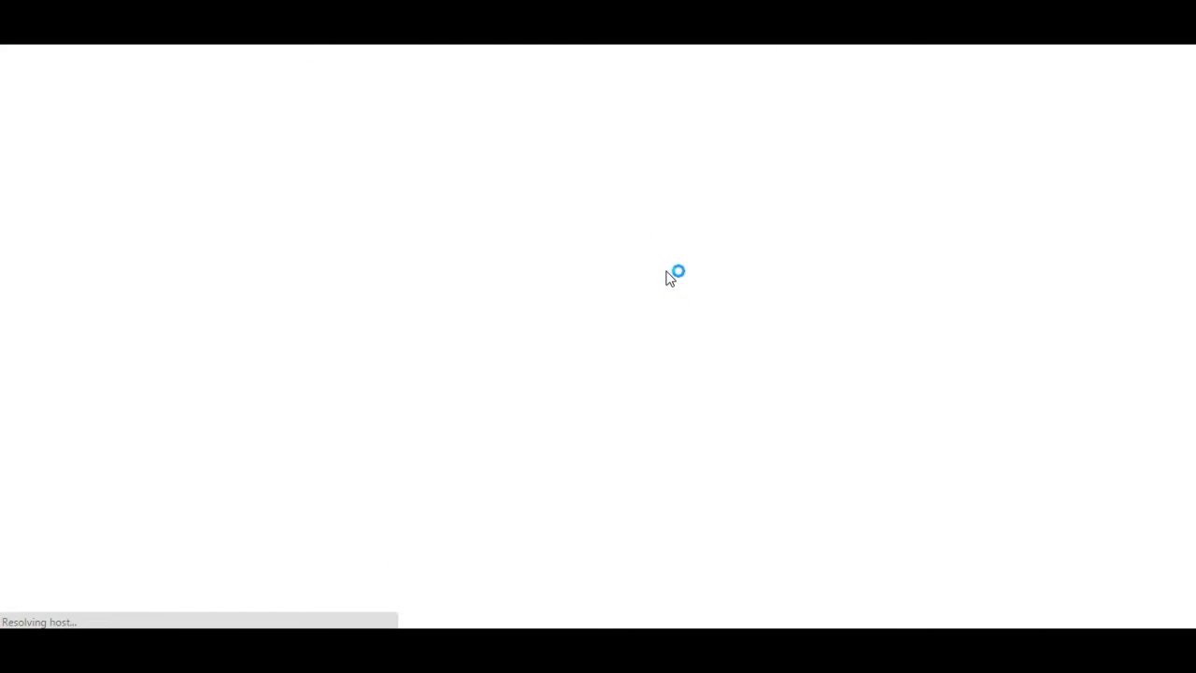
# Step: Check the website-enquiry lead's delivered thank-you email, then return to the 9-lead All Leads list
pyautogui.click(585, 276)
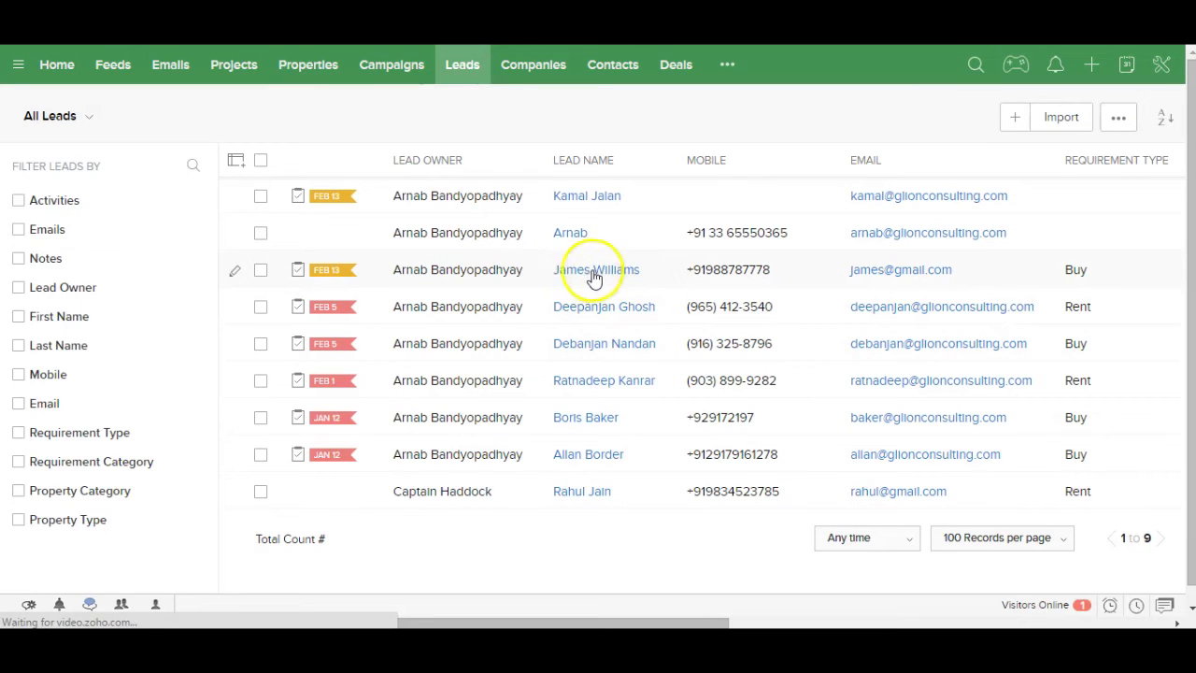
pyautogui.click(592, 278)
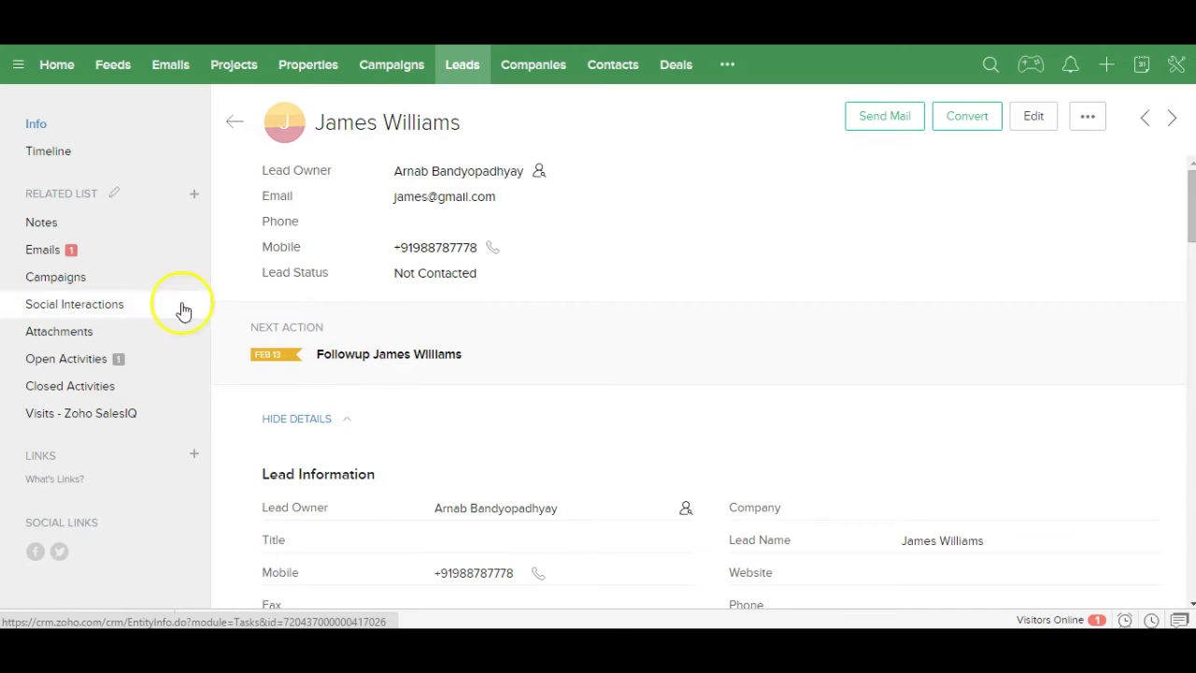
pyautogui.click(54, 250)
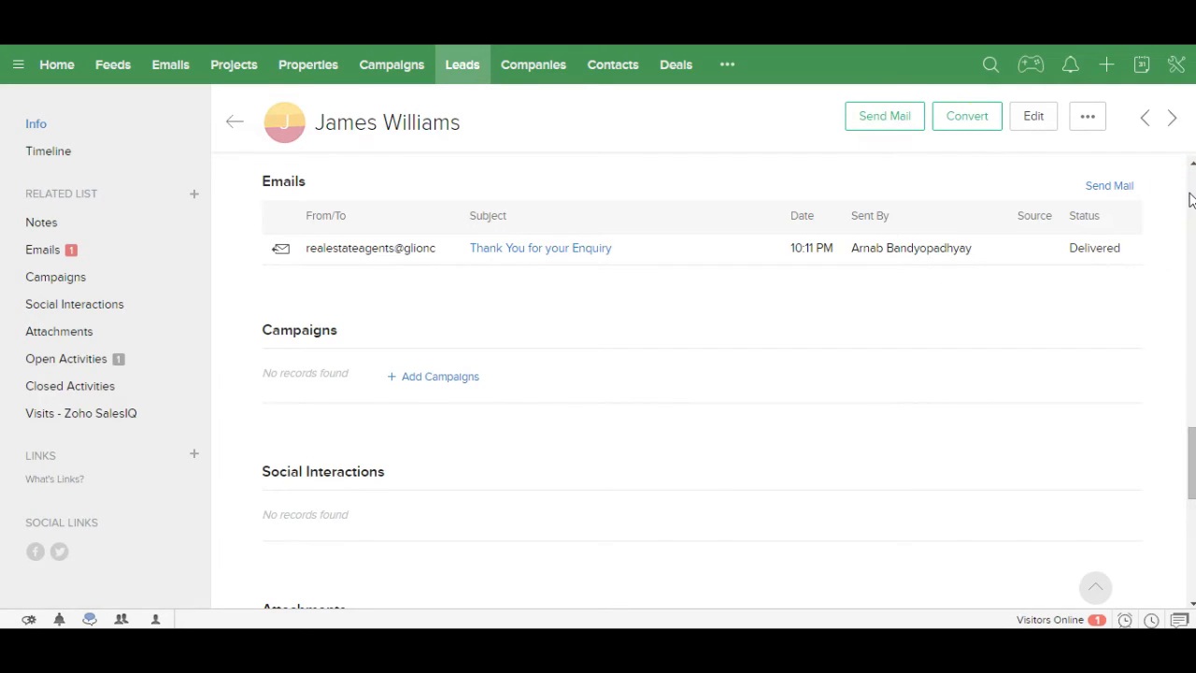
pyautogui.click(727, 64)
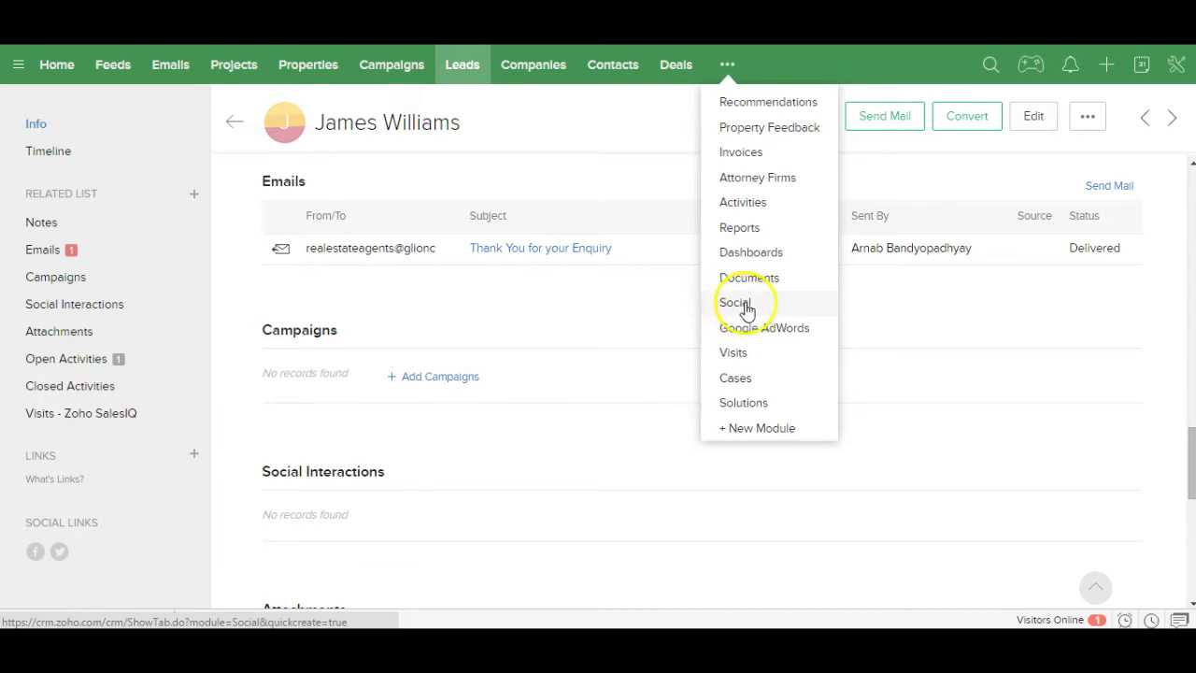
pyautogui.click(470, 69)
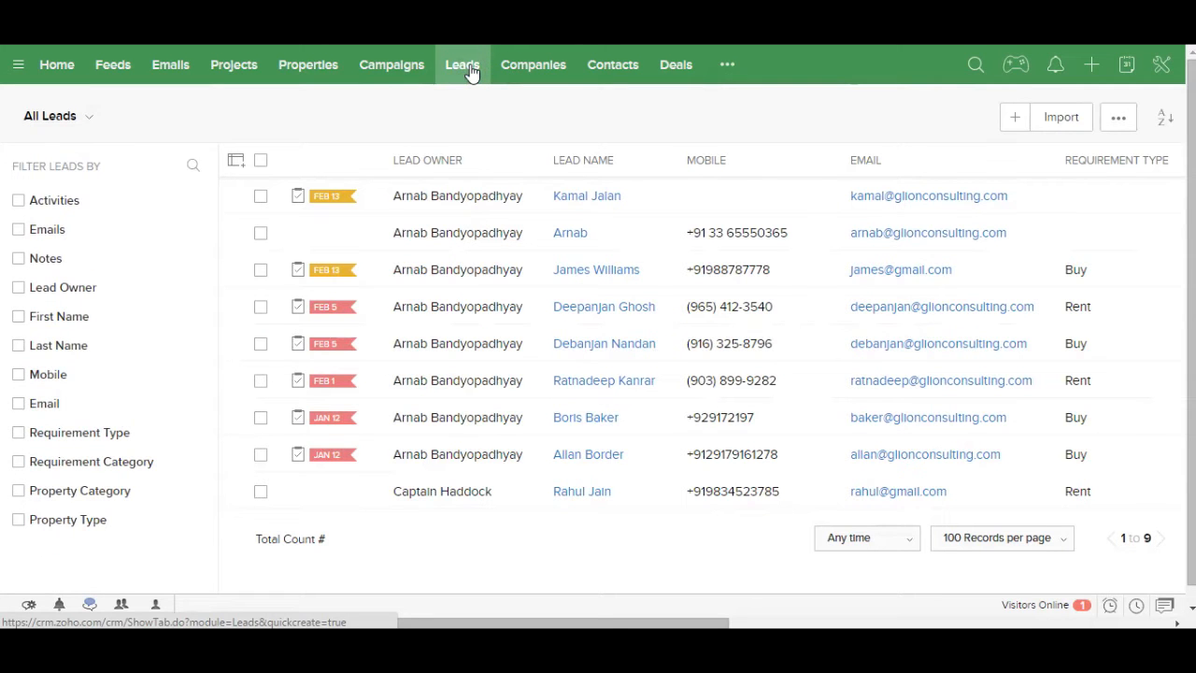
# Step: Leave the Import page and open the website-enquiry lead's record from the leads list
pyautogui.click(1062, 122)
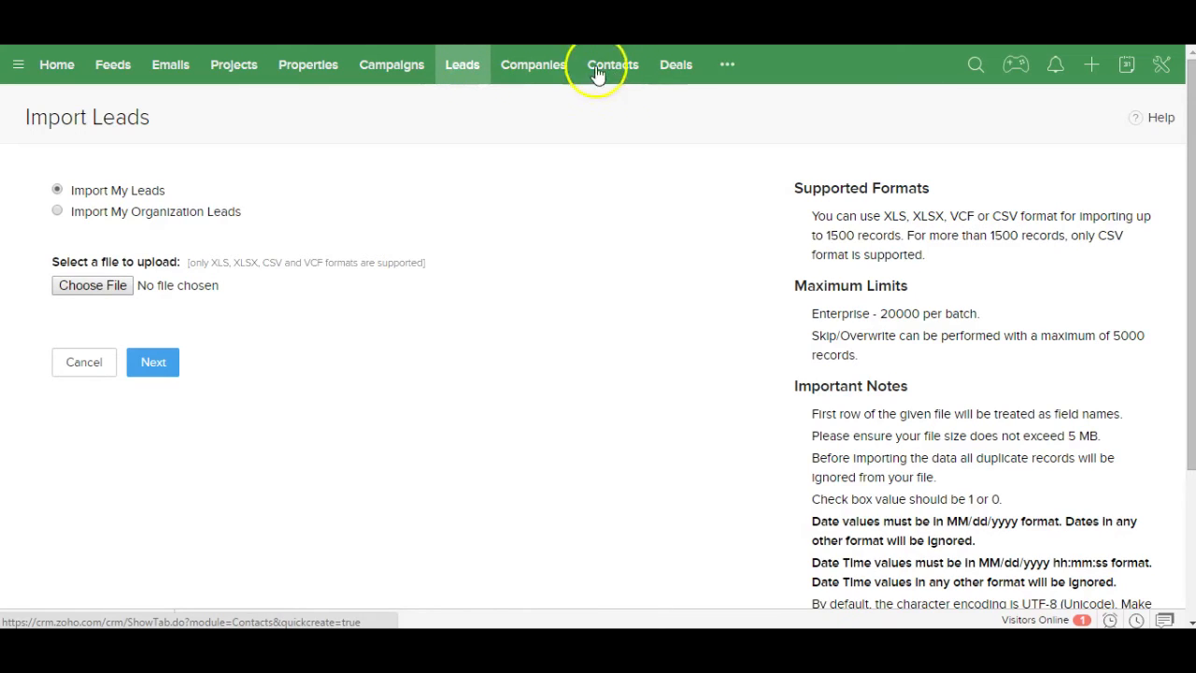
pyautogui.click(468, 71)
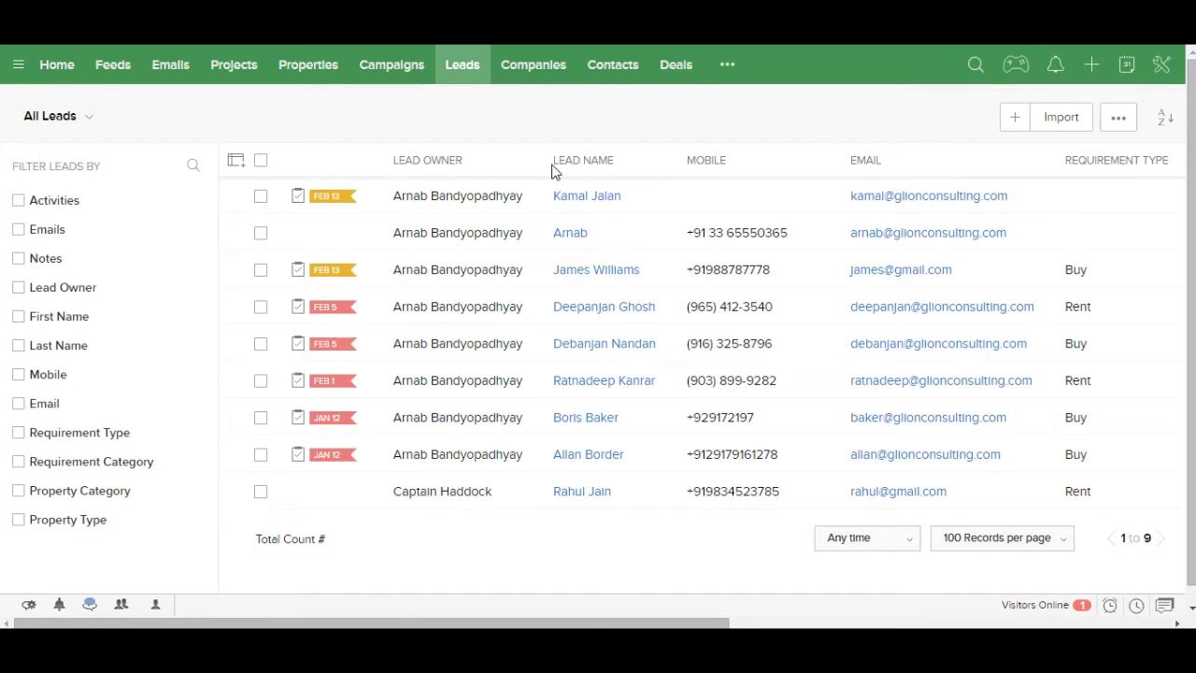
pyautogui.click(585, 271)
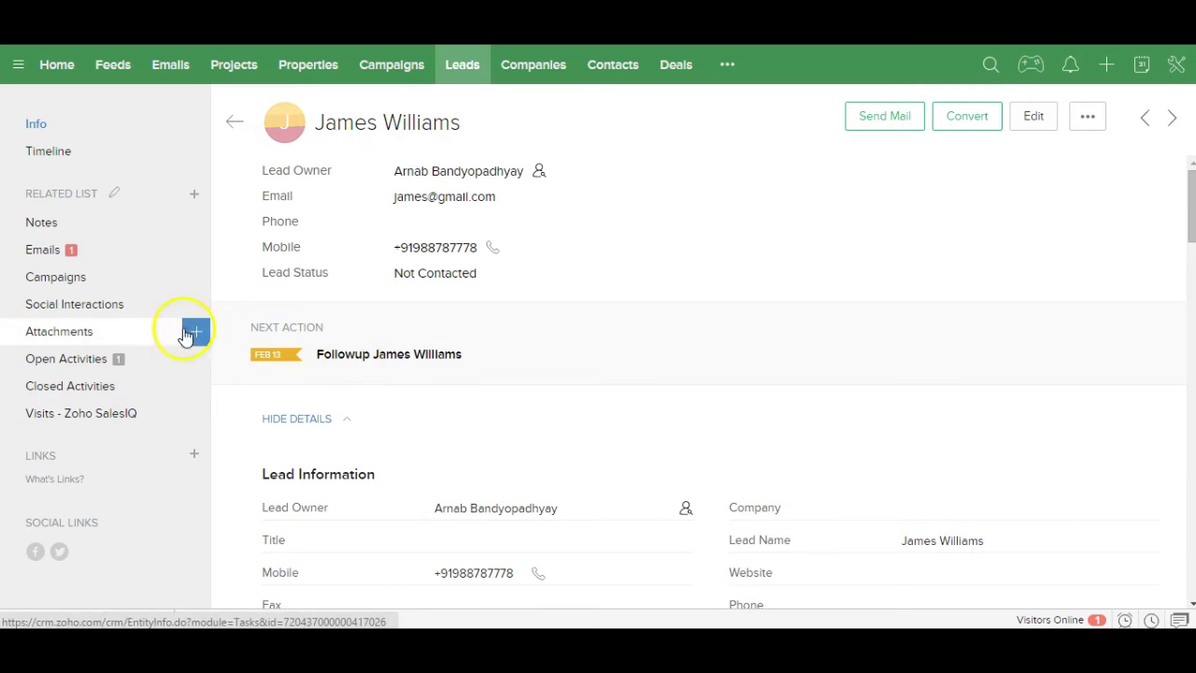
# Step: Open the lead's Followup task, due 13/02/2016 with High priority, from Open Activities
pyautogui.click(67, 359)
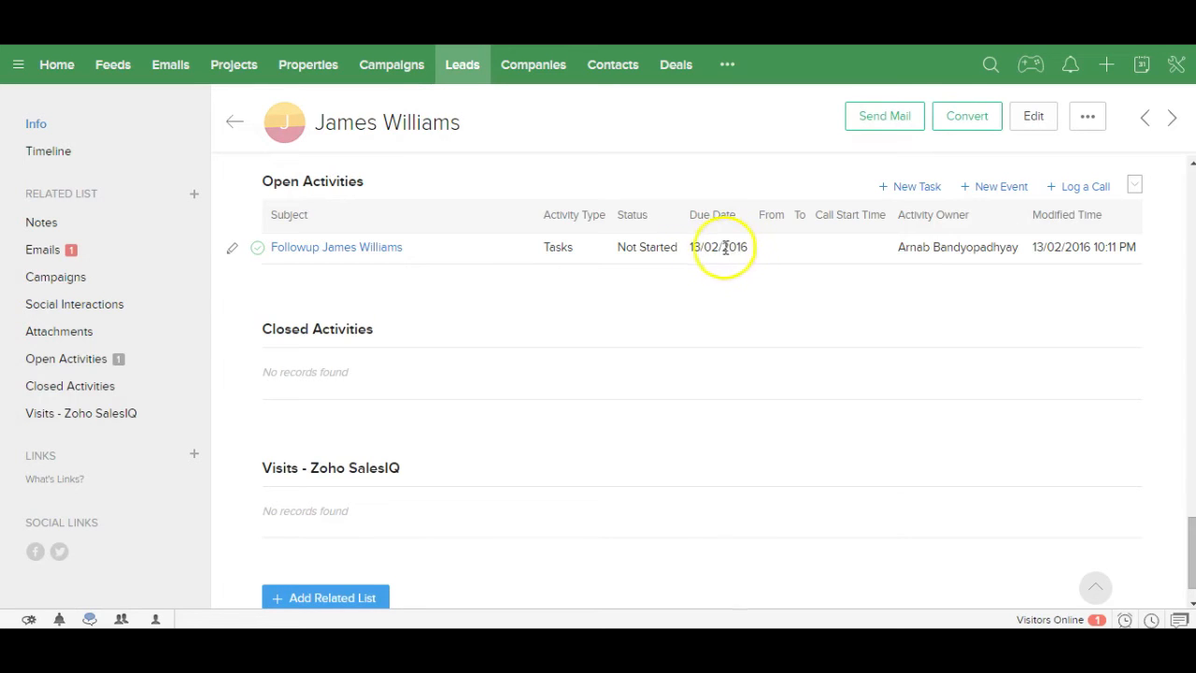
pyautogui.click(355, 250)
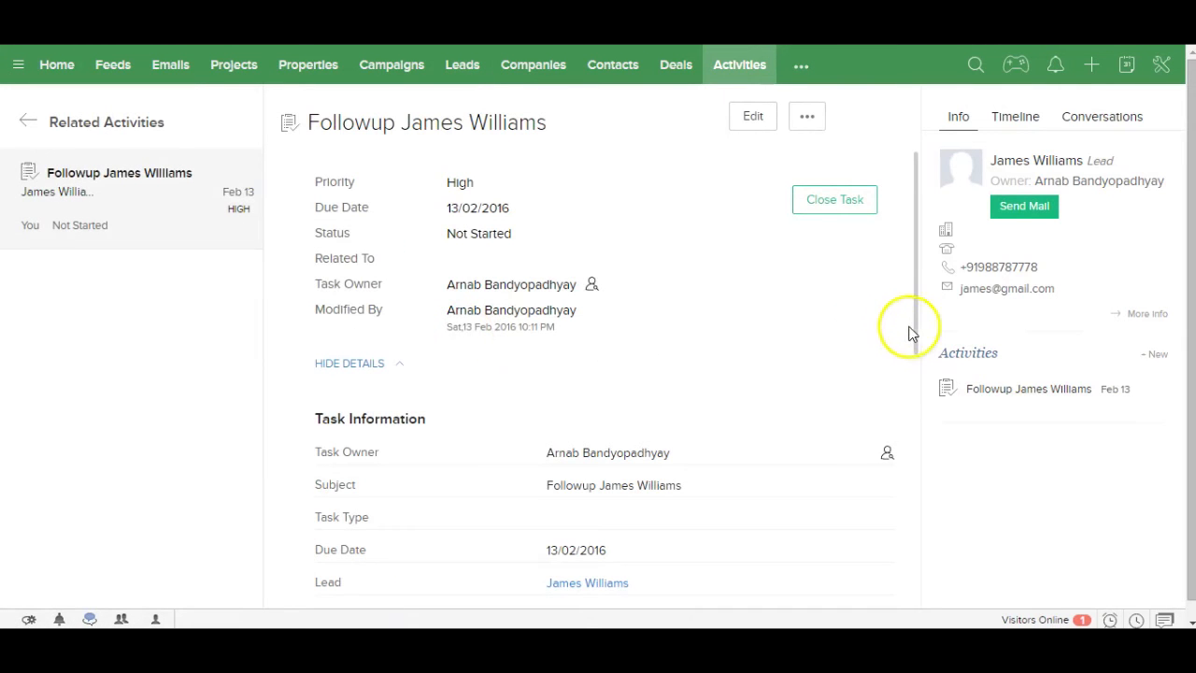
# Step: Save a titled note on the task noting a great discussion and a request for recommended properties
pyautogui.moveTo(915, 334); pyautogui.dragTo(911, 579)
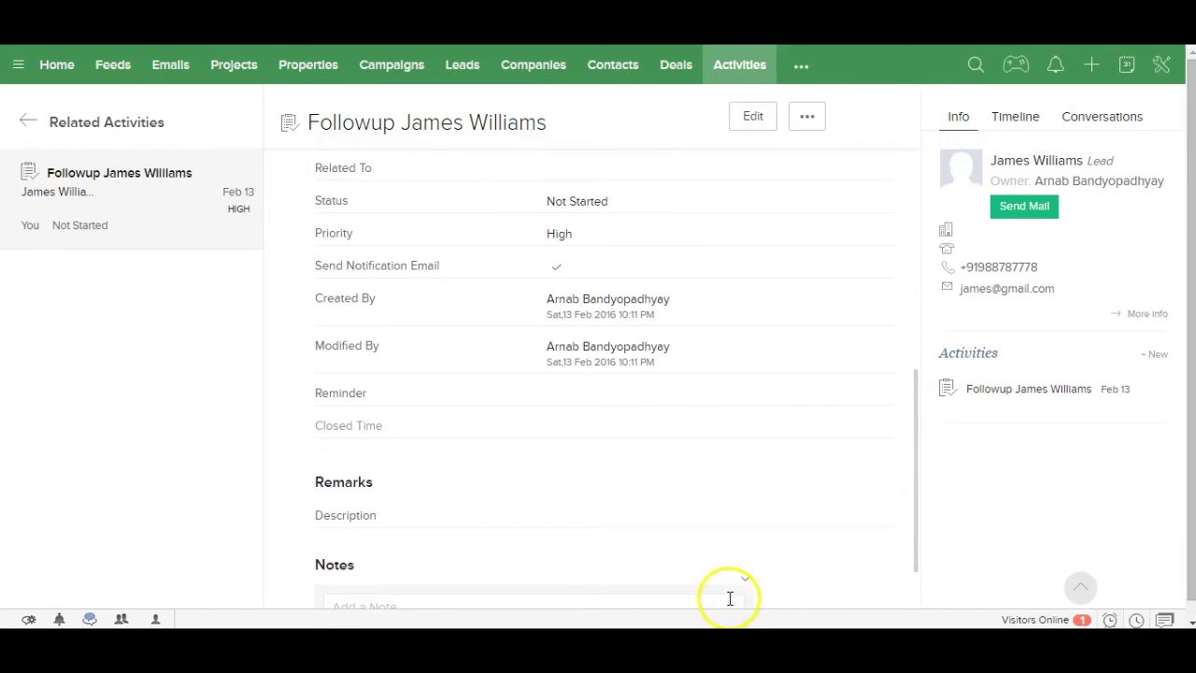
pyautogui.click(729, 599)
pyautogui.click(708, 355)
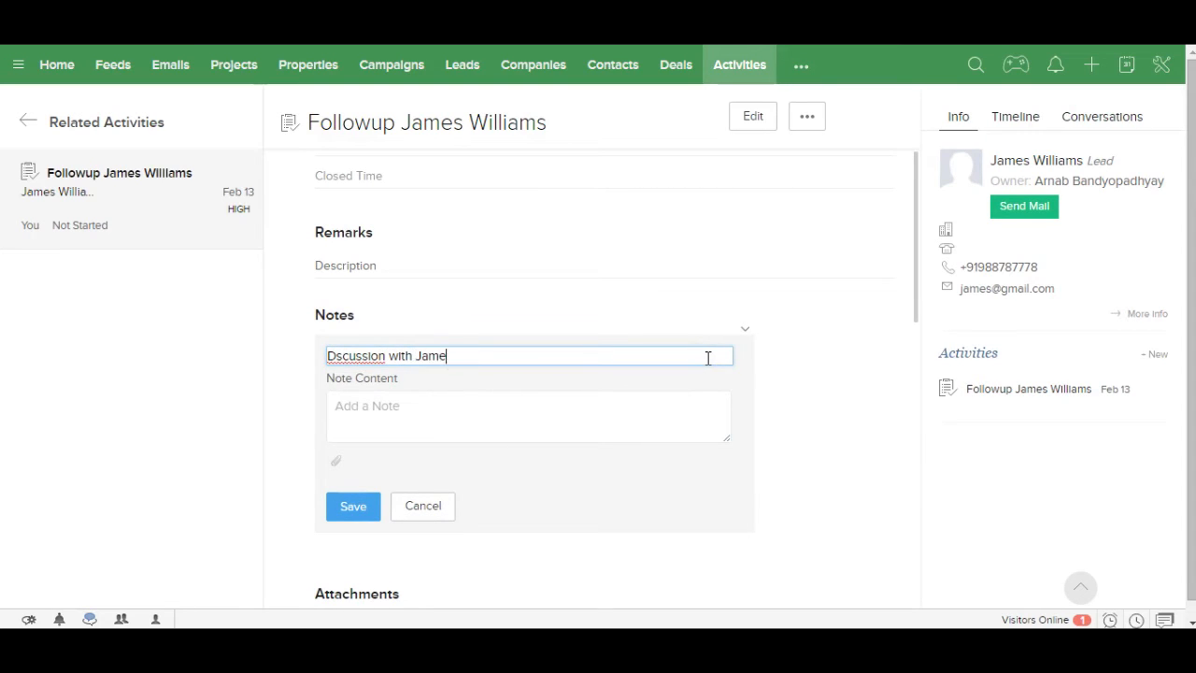
pyautogui.click(414, 406)
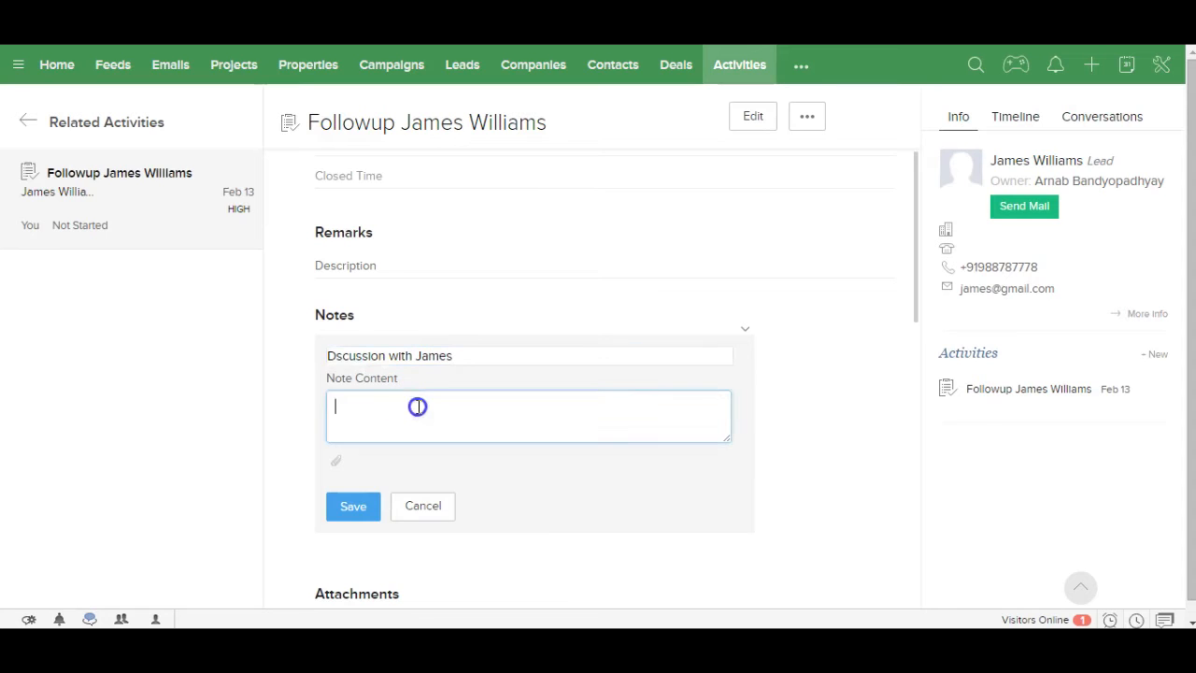
pyautogui.click(332, 356)
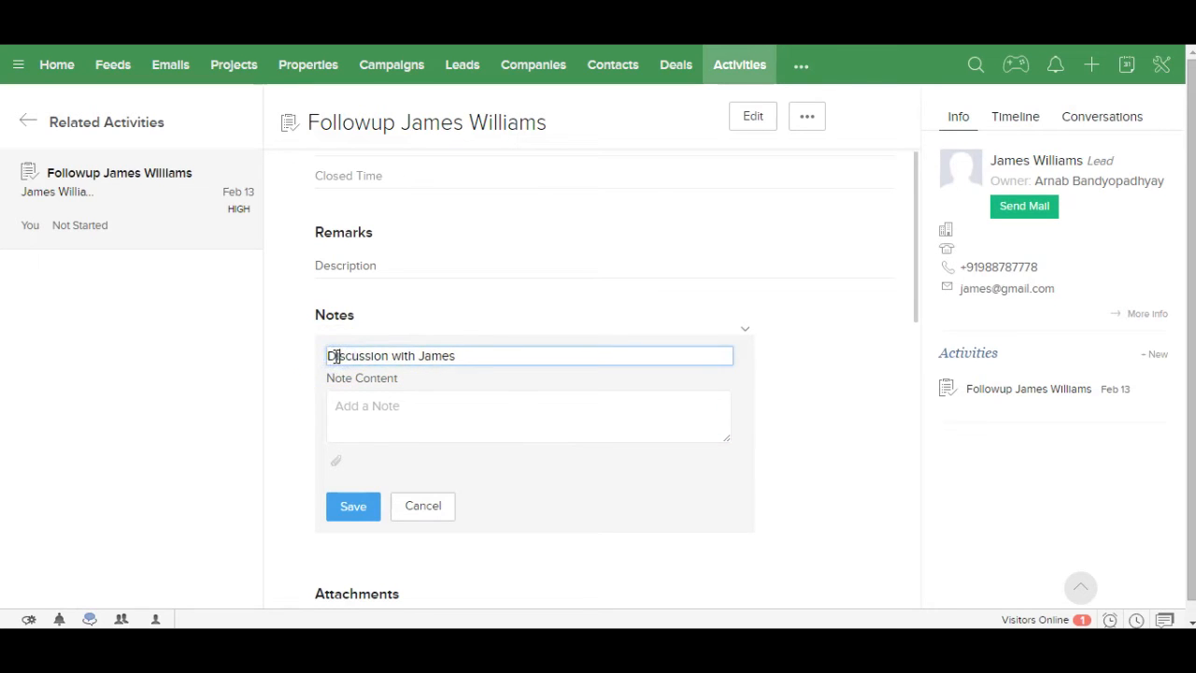
pyautogui.click(352, 418)
pyautogui.write('H')
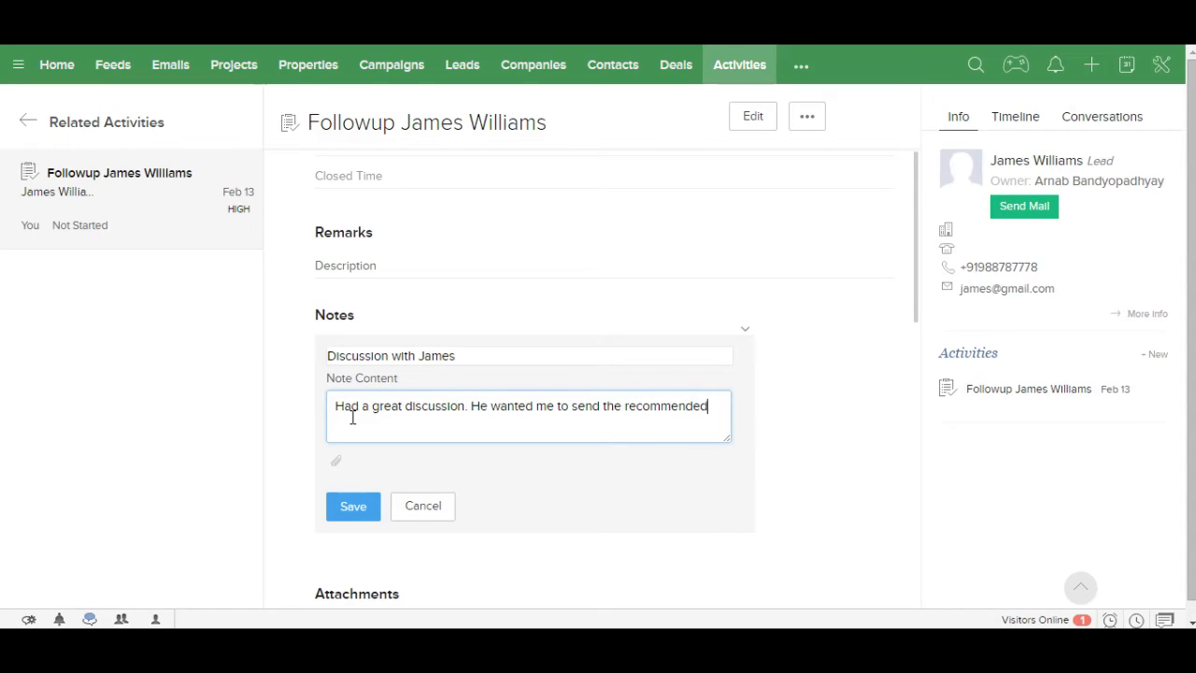
pyautogui.write('operties')
pyautogui.click(360, 511)
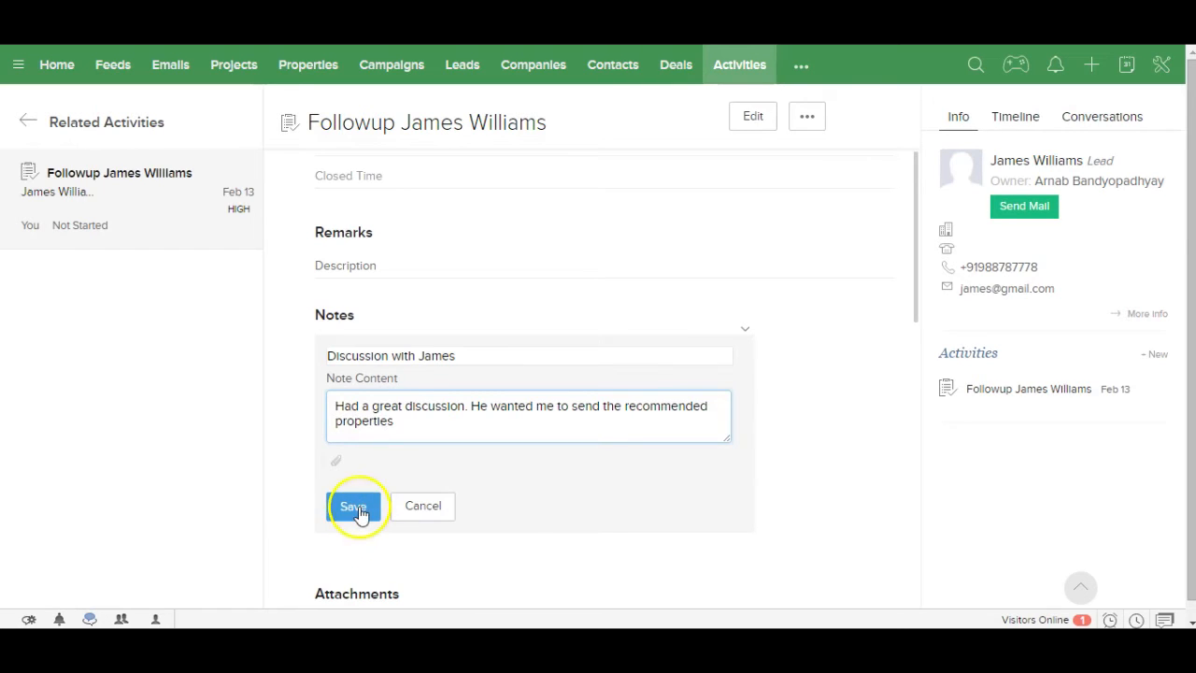
pyautogui.click(555, 398)
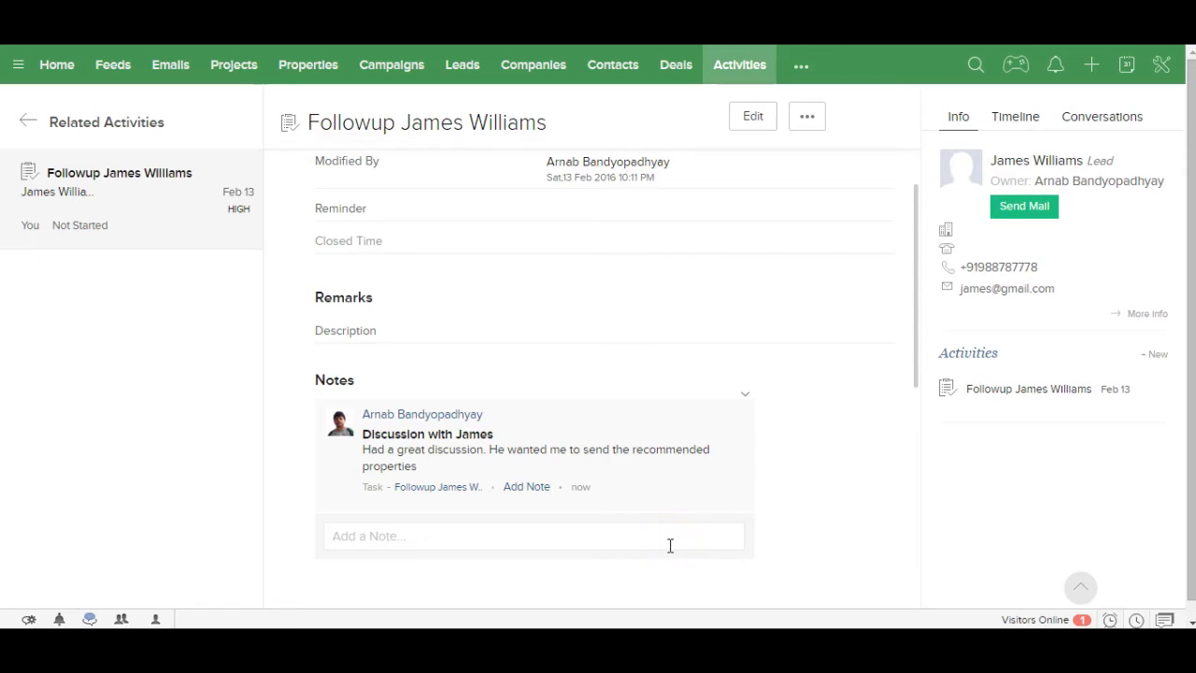
# Step: Close the high-priority follow-up task as Completed and open its linked lead record
pyautogui.moveTo(916, 315); pyautogui.dragTo(935, 187)
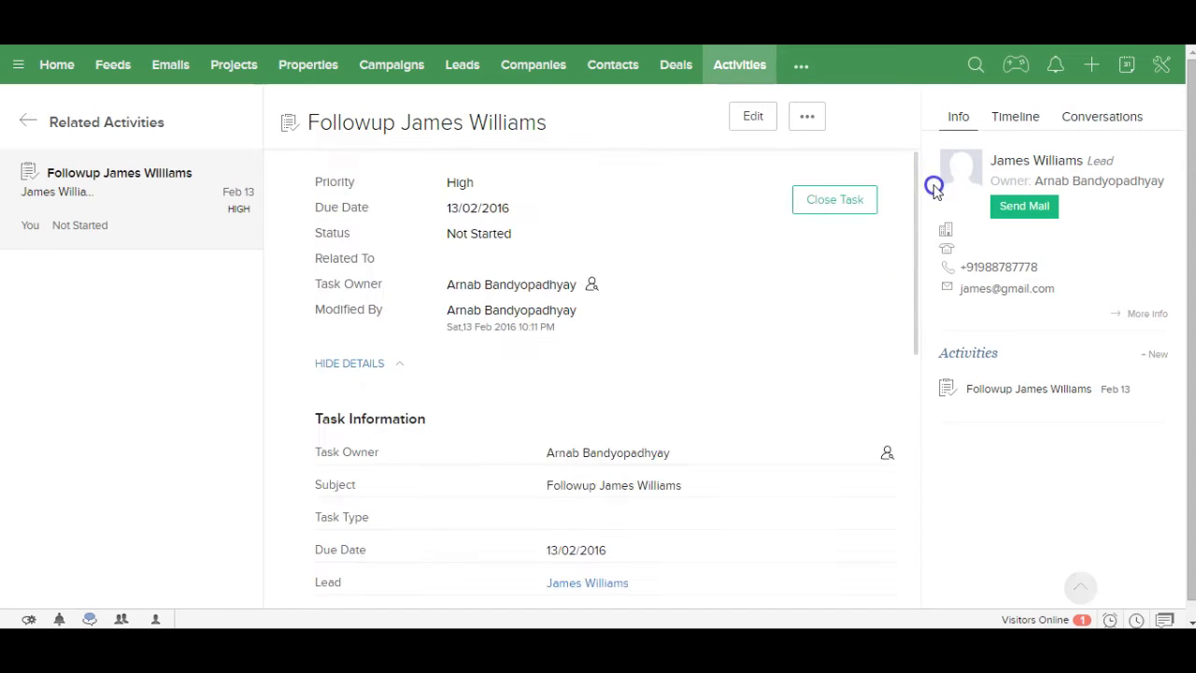
pyautogui.click(851, 203)
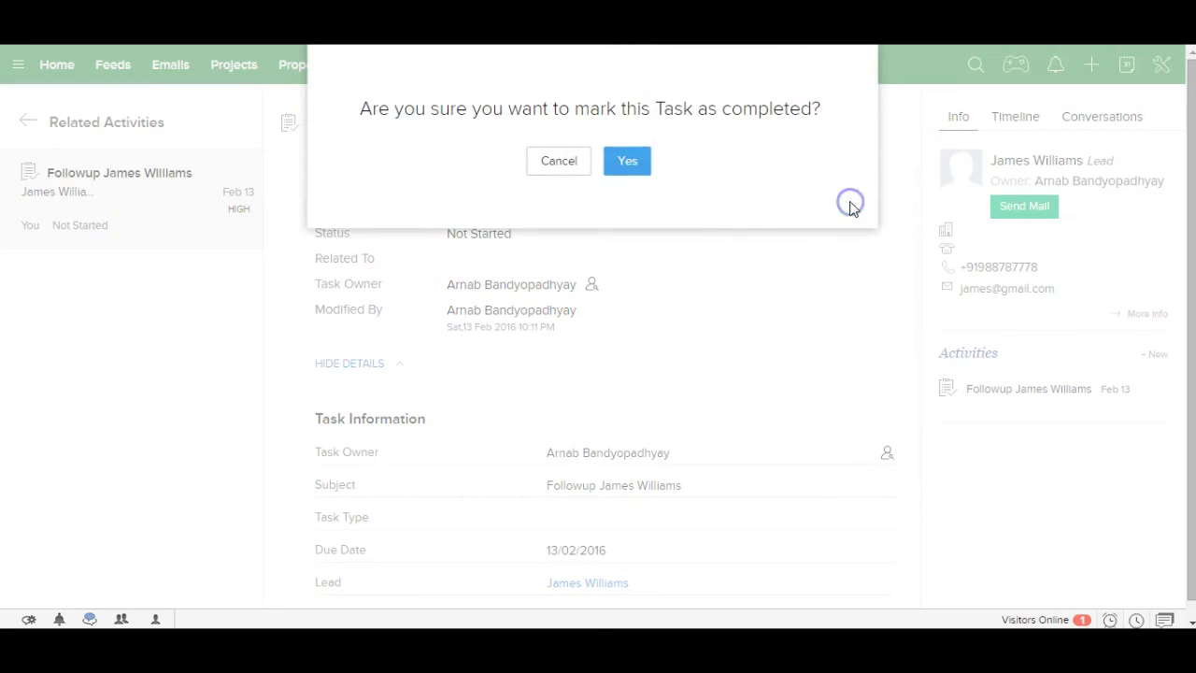
pyautogui.click(631, 162)
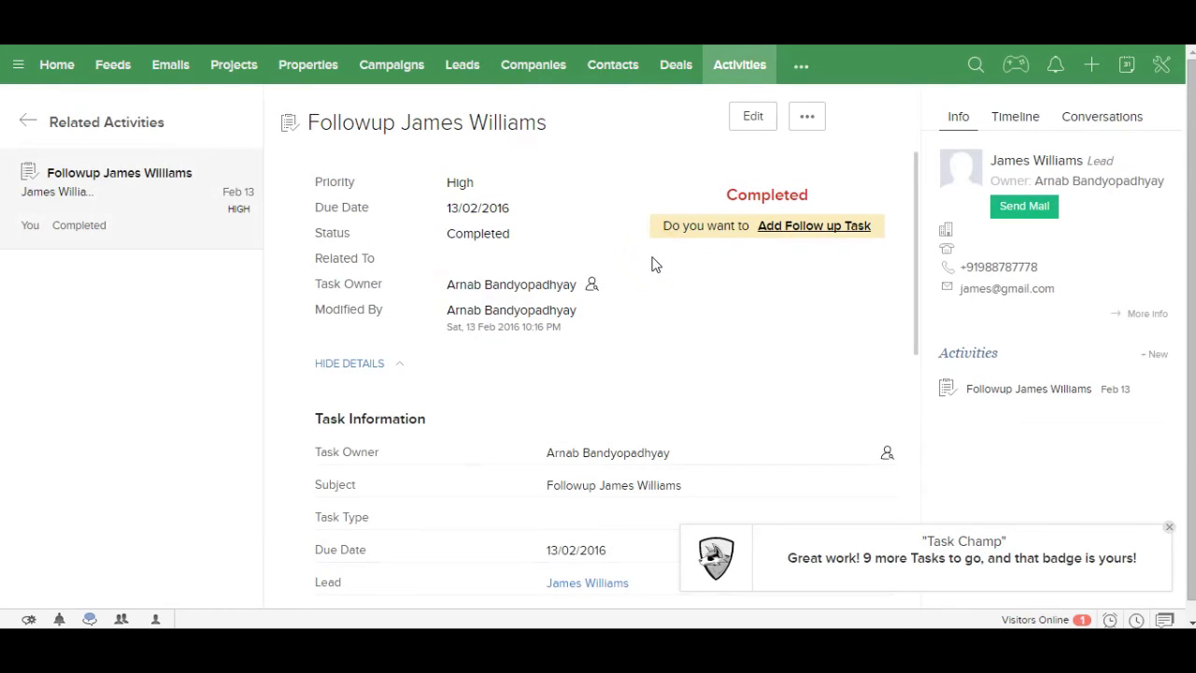
pyautogui.click(589, 582)
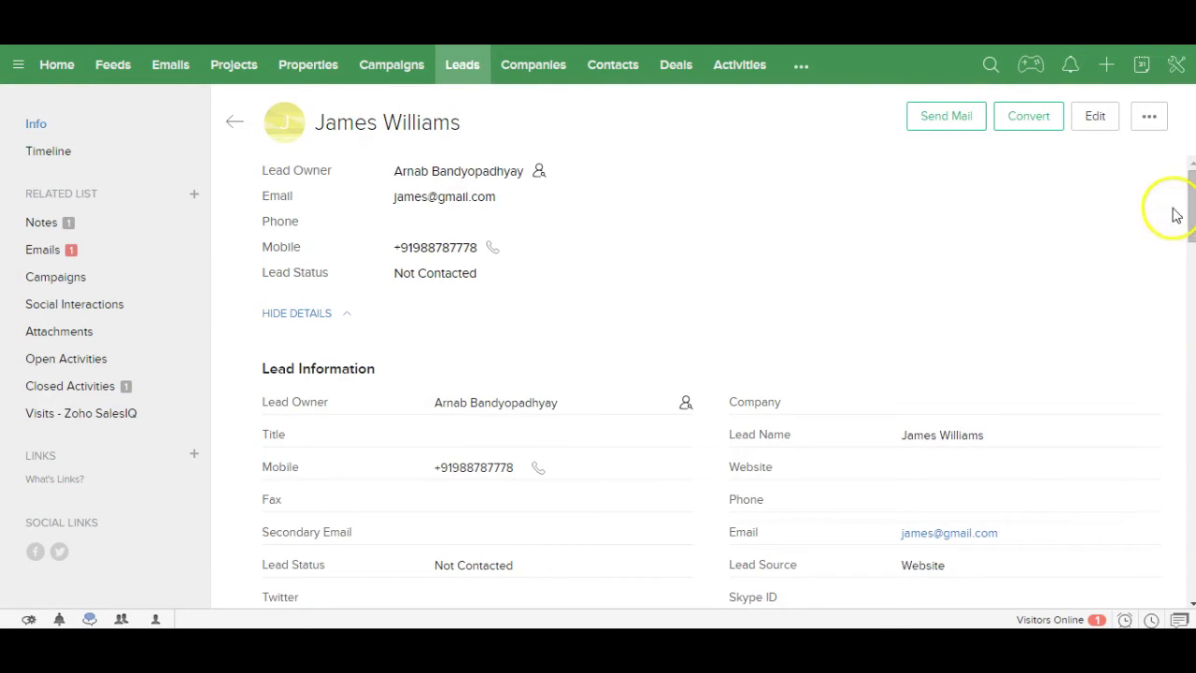
# Step: Add the lead's phone number in the Phone field
pyautogui.moveTo(1191, 211); pyautogui.dragTo(1190, 232)
pyautogui.moveTo(1081, 402)
pyautogui.click(1143, 409)
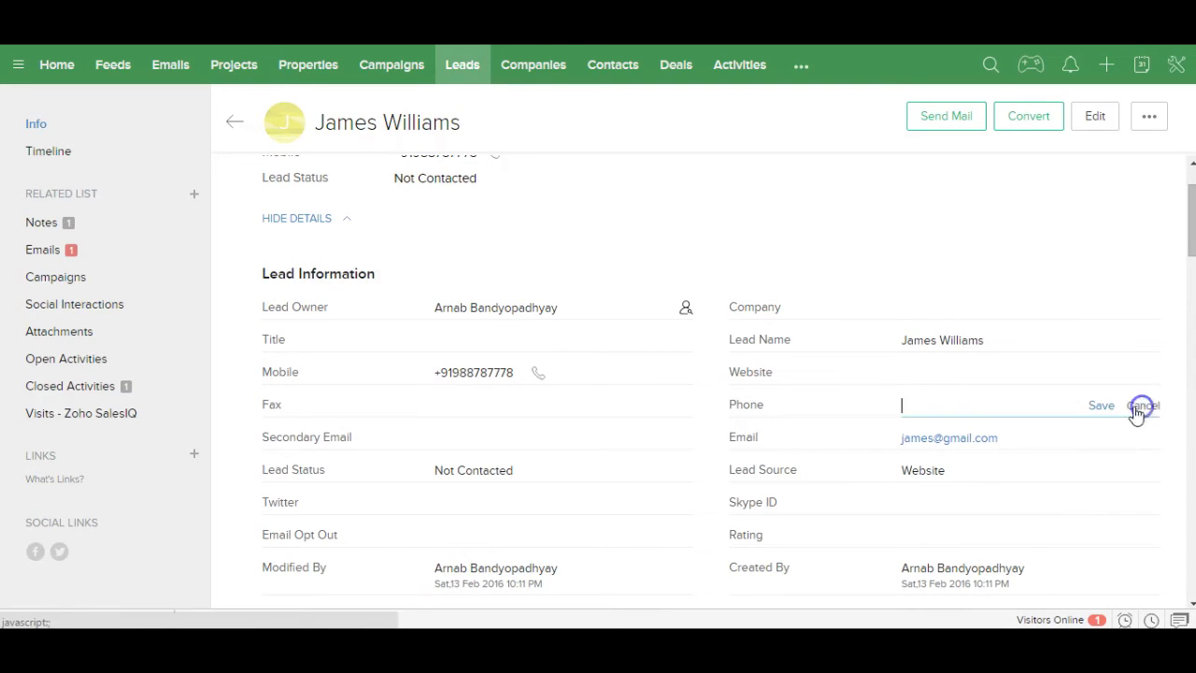
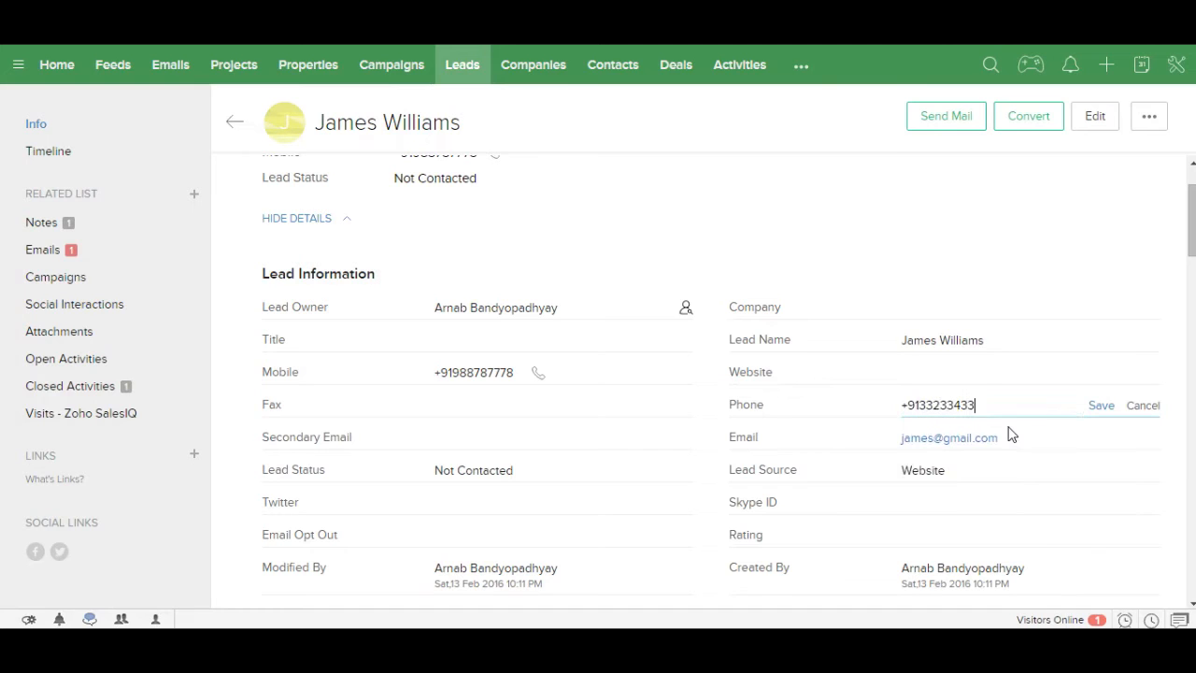
pyautogui.click(1101, 406)
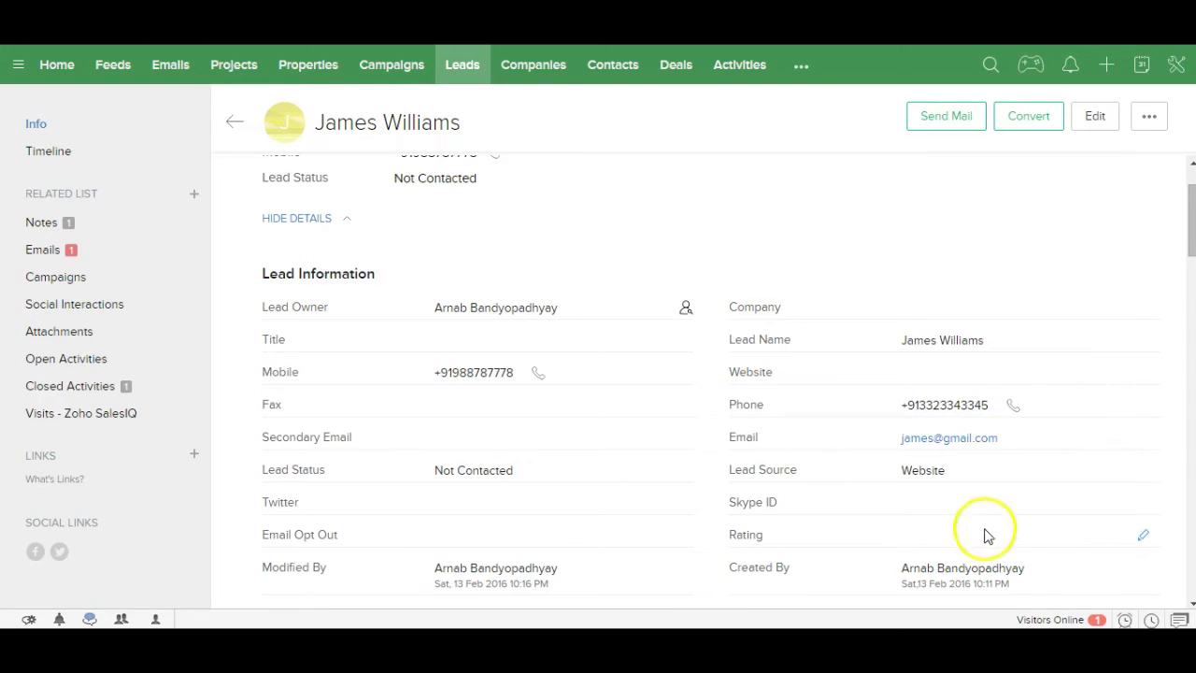
# Step: Set the lead's Rating to Warm
pyautogui.click(1143, 535)
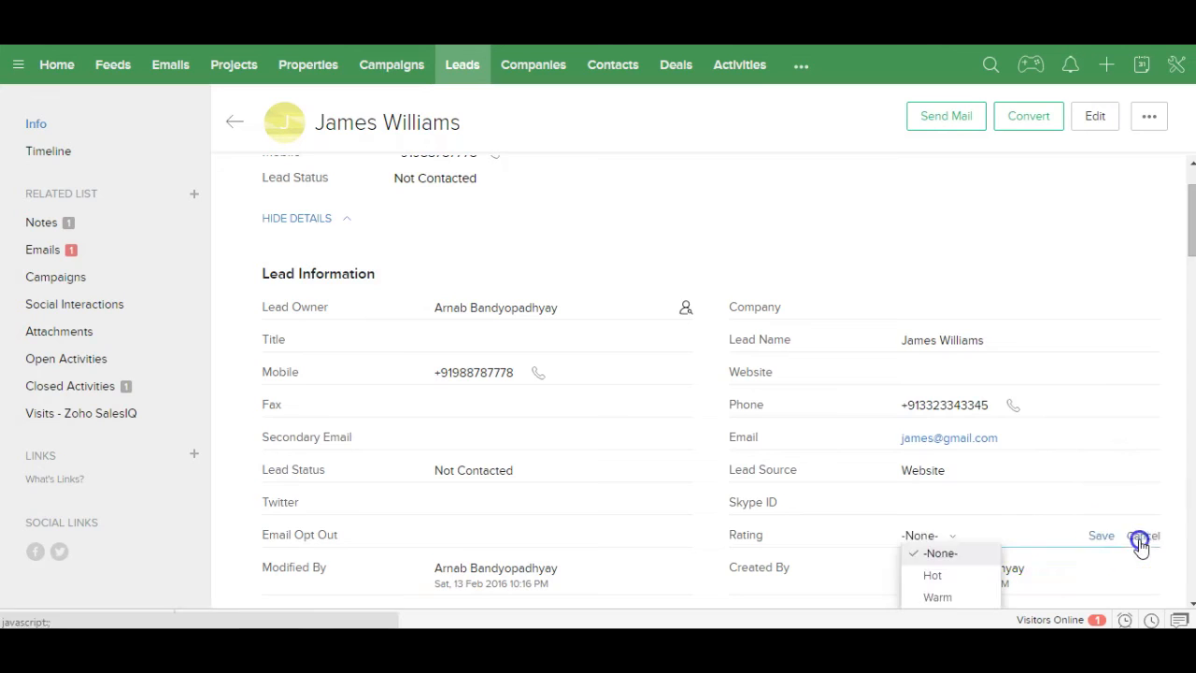
pyautogui.click(931, 597)
pyautogui.click(1103, 538)
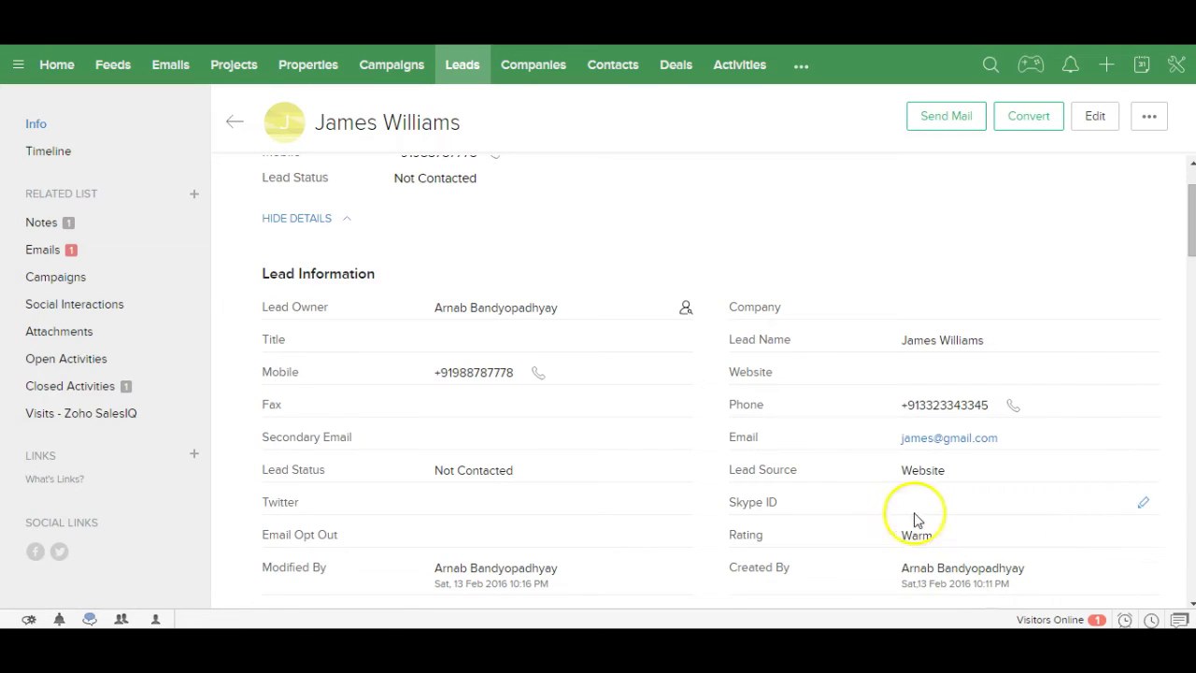
pyautogui.click(1190, 604)
pyautogui.click(1191, 604)
pyautogui.click(1190, 604)
pyautogui.click(1190, 605)
pyautogui.click(1191, 604)
pyautogui.click(1190, 605)
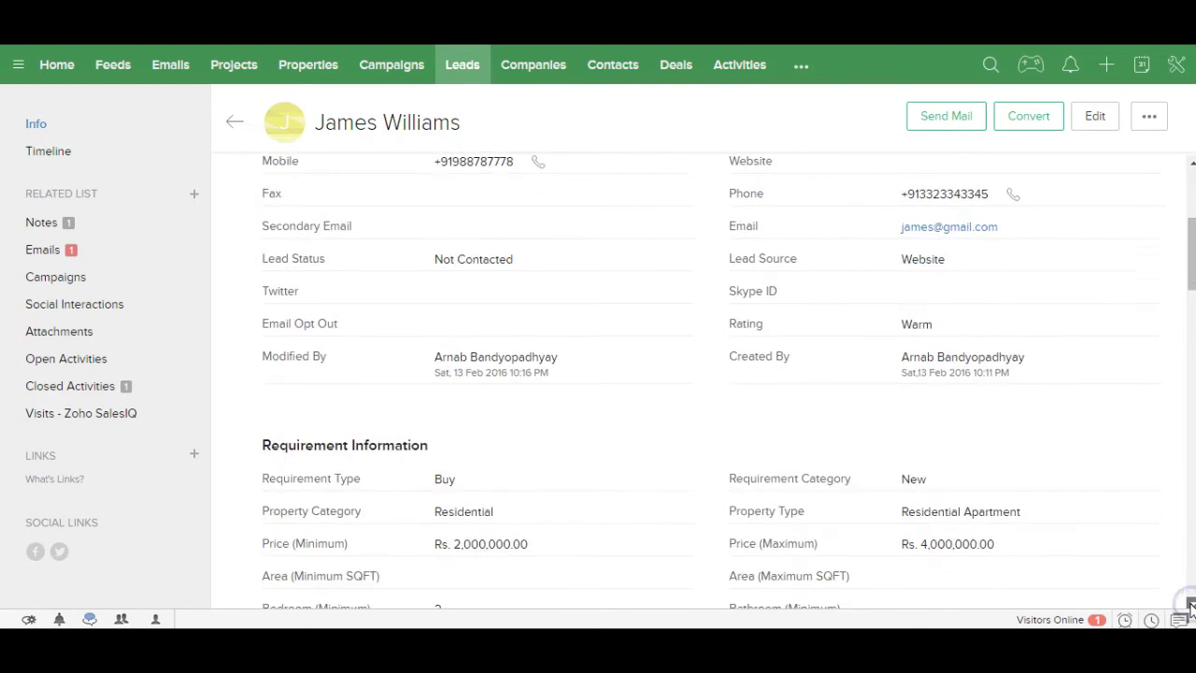
pyautogui.click(1190, 604)
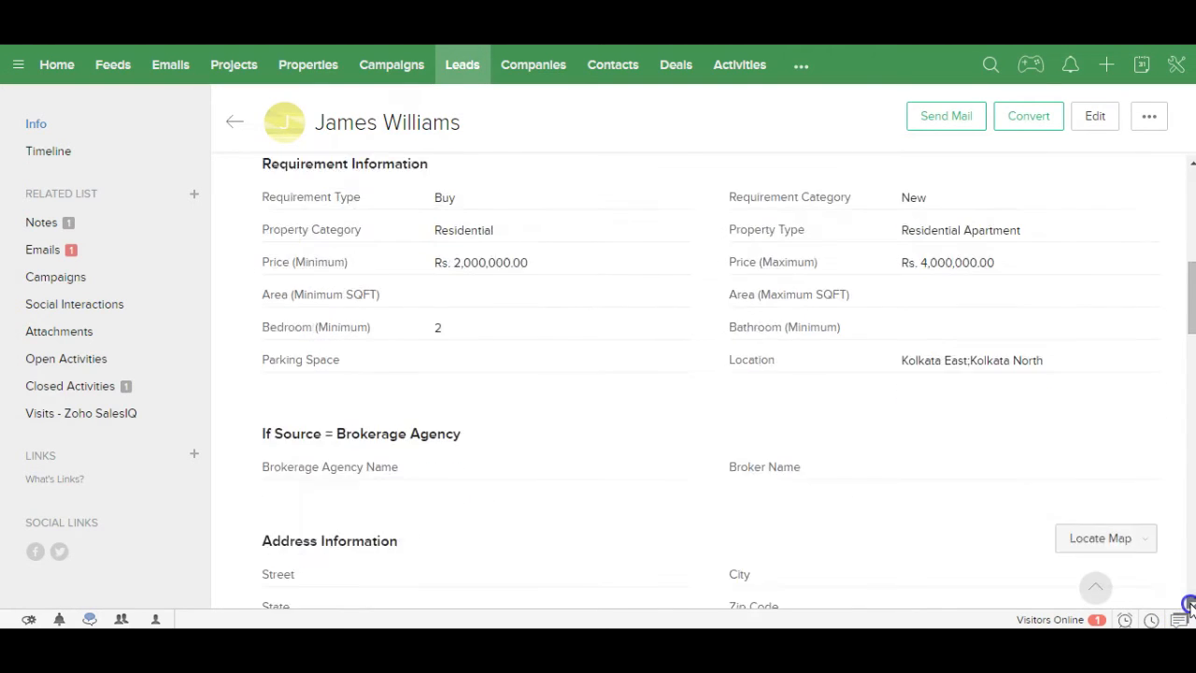
pyautogui.click(1190, 605)
pyautogui.click(1190, 604)
pyautogui.click(1191, 604)
pyautogui.click(1190, 604)
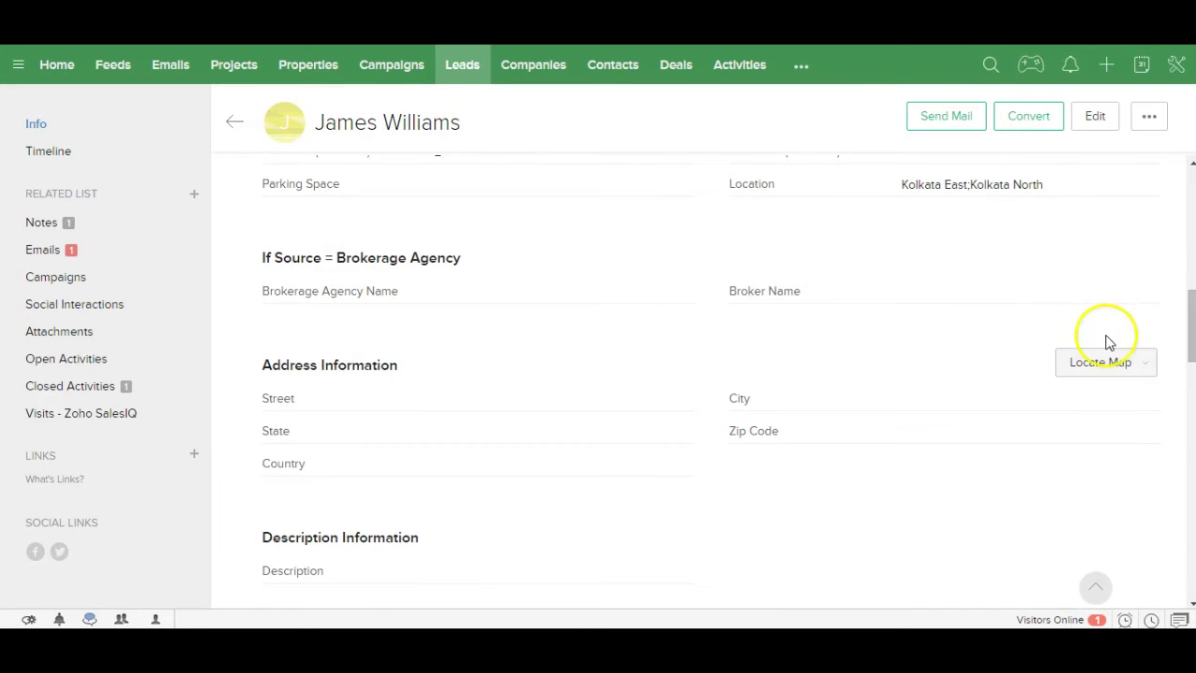
pyautogui.moveTo(1190, 334); pyautogui.dragTo(1185, 249)
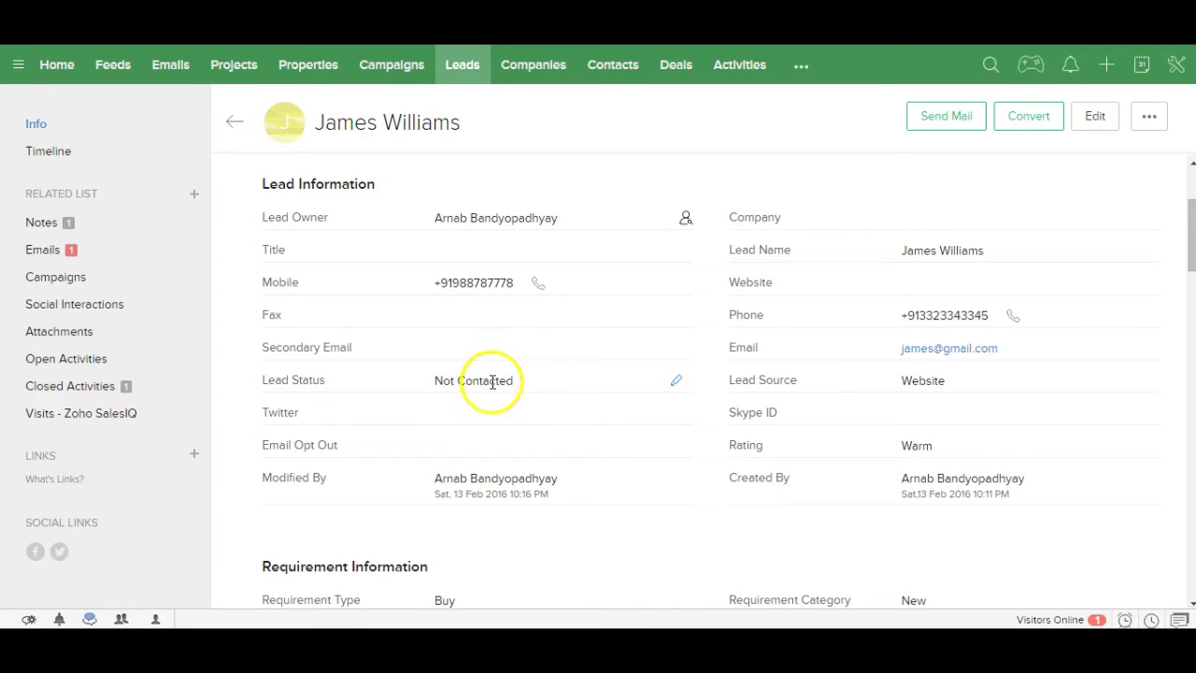
# Step: Change the Lead Status from Not Contacted to Interested
pyautogui.click(677, 381)
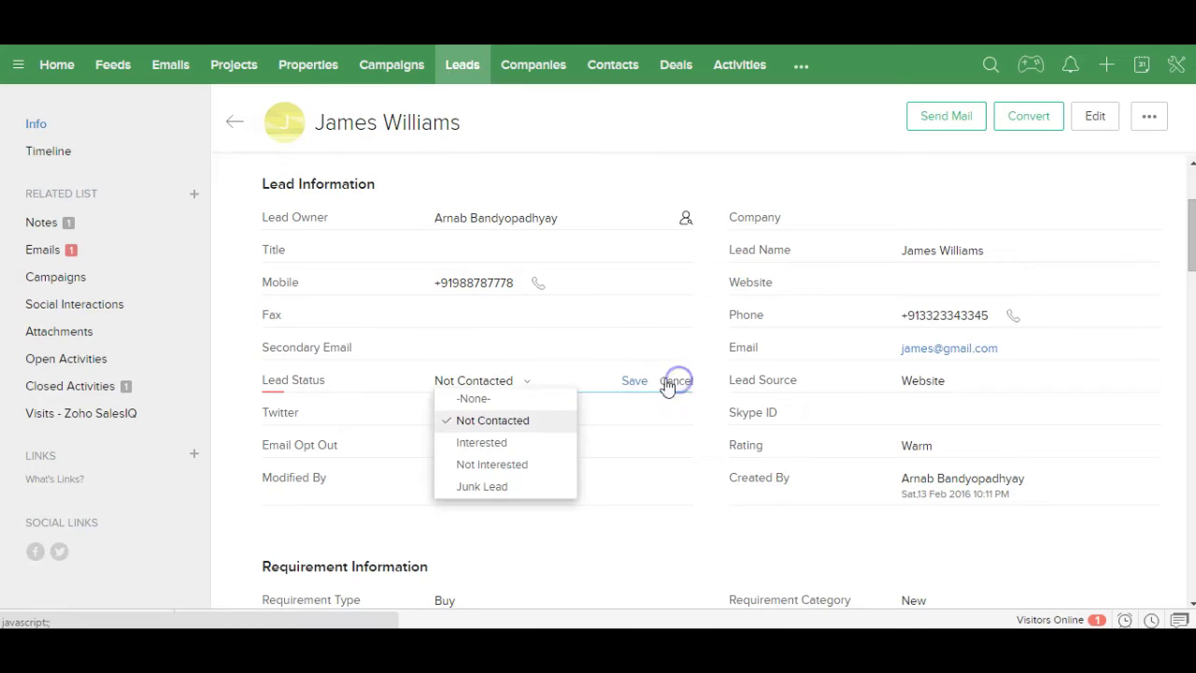
pyautogui.click(502, 444)
pyautogui.click(634, 382)
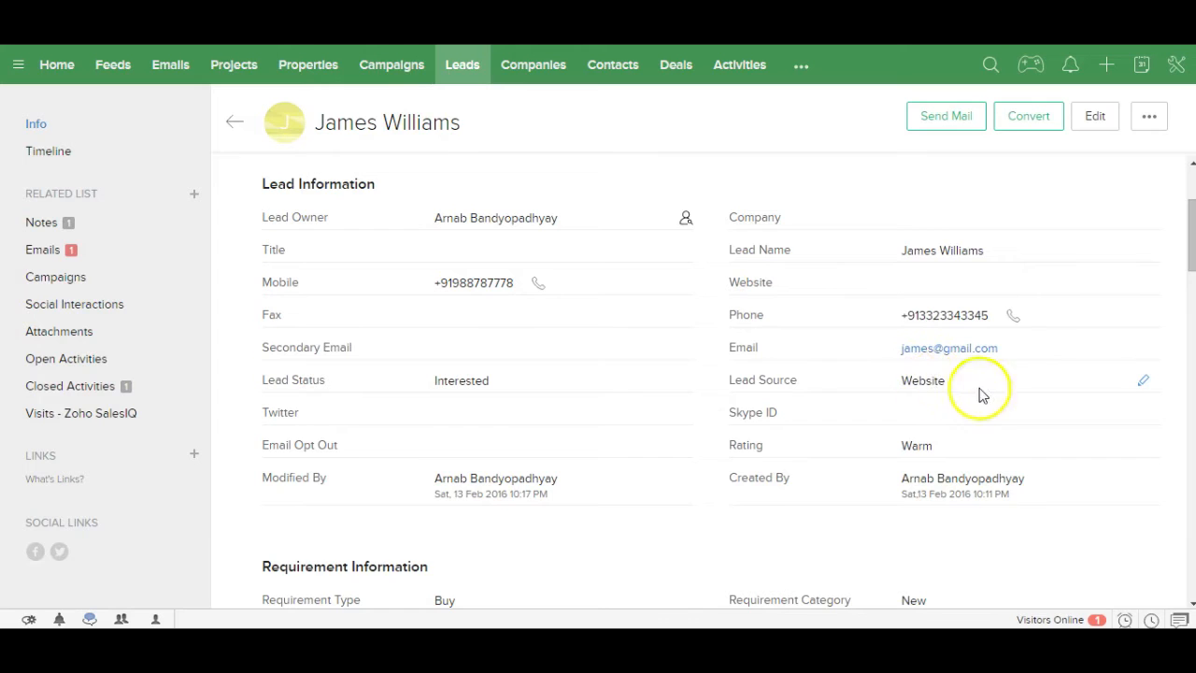
# Step: Browse the Lead Source picklist and cancel, leaving it as Website
pyautogui.click(1141, 380)
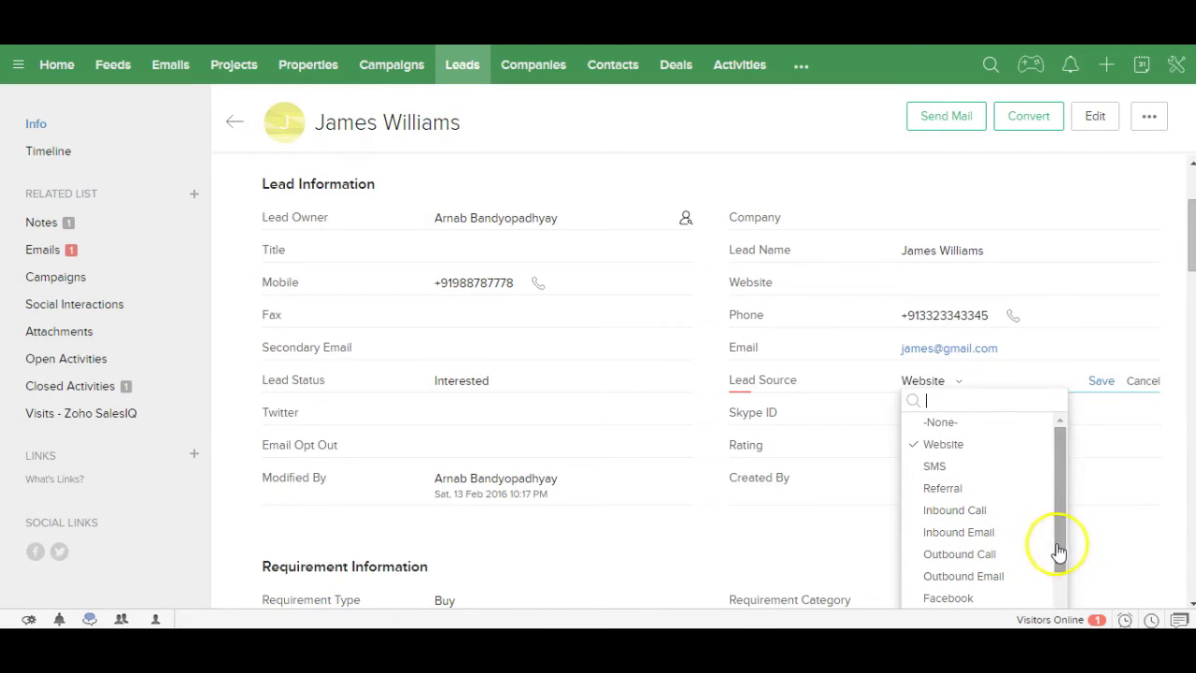
pyautogui.moveTo(1061, 551); pyautogui.dragTo(1054, 594)
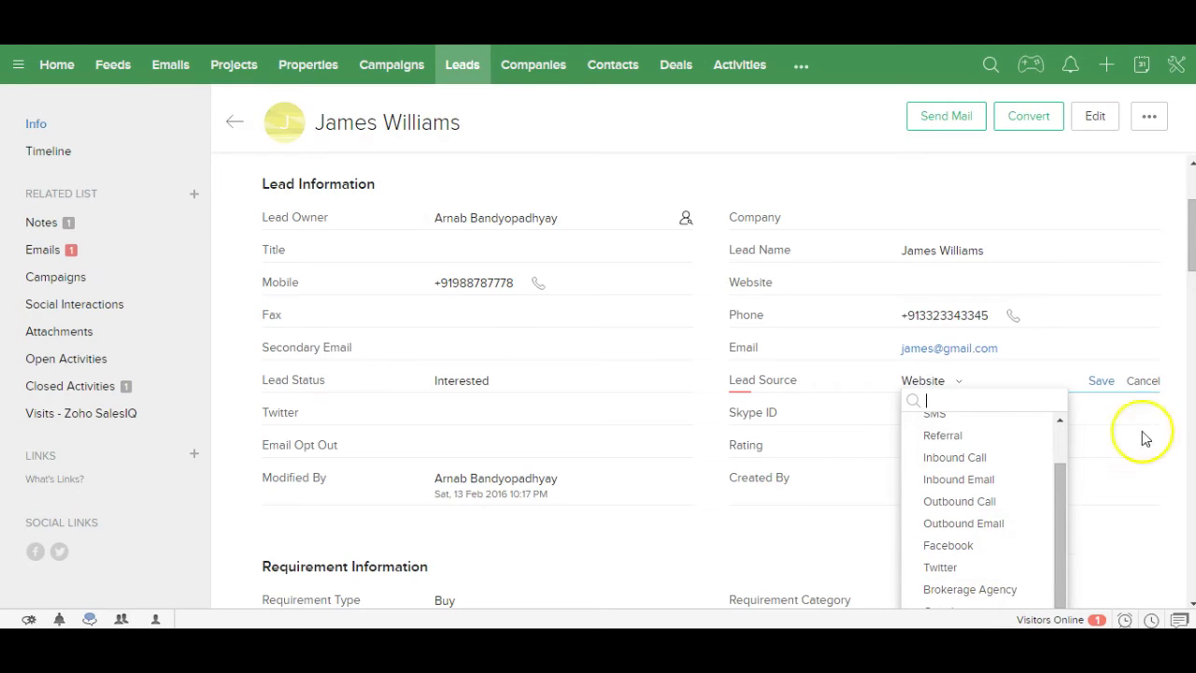
pyautogui.click(1146, 385)
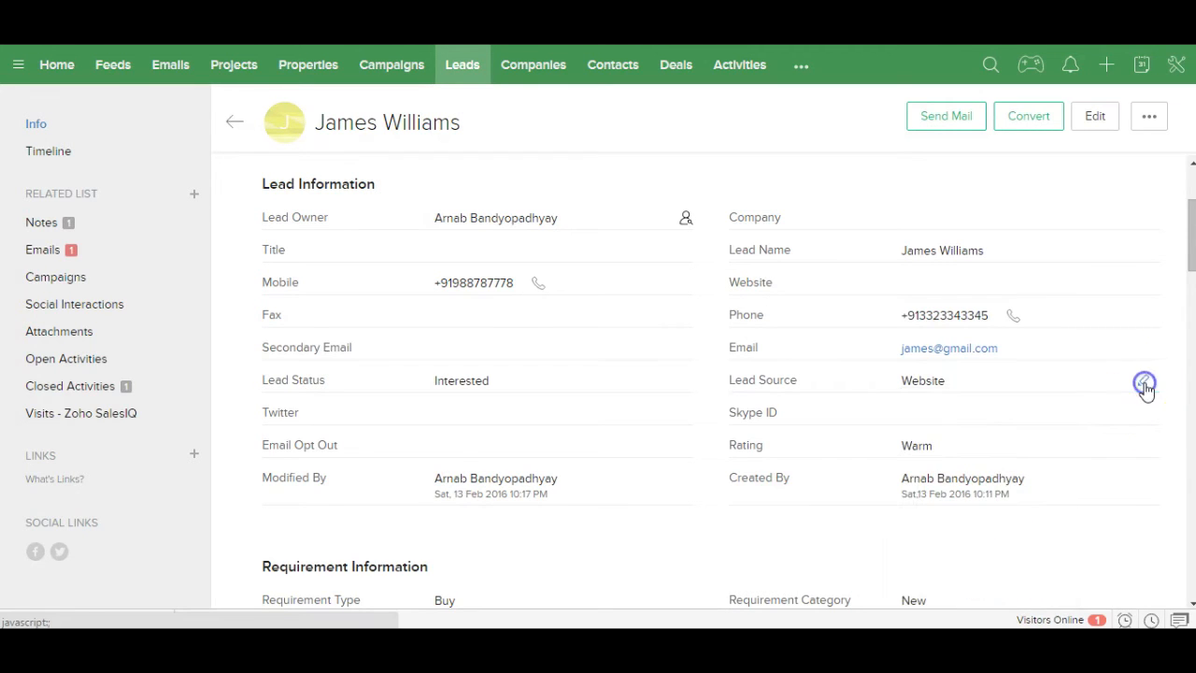
pyautogui.moveTo(1192, 249); pyautogui.dragTo(1177, 347)
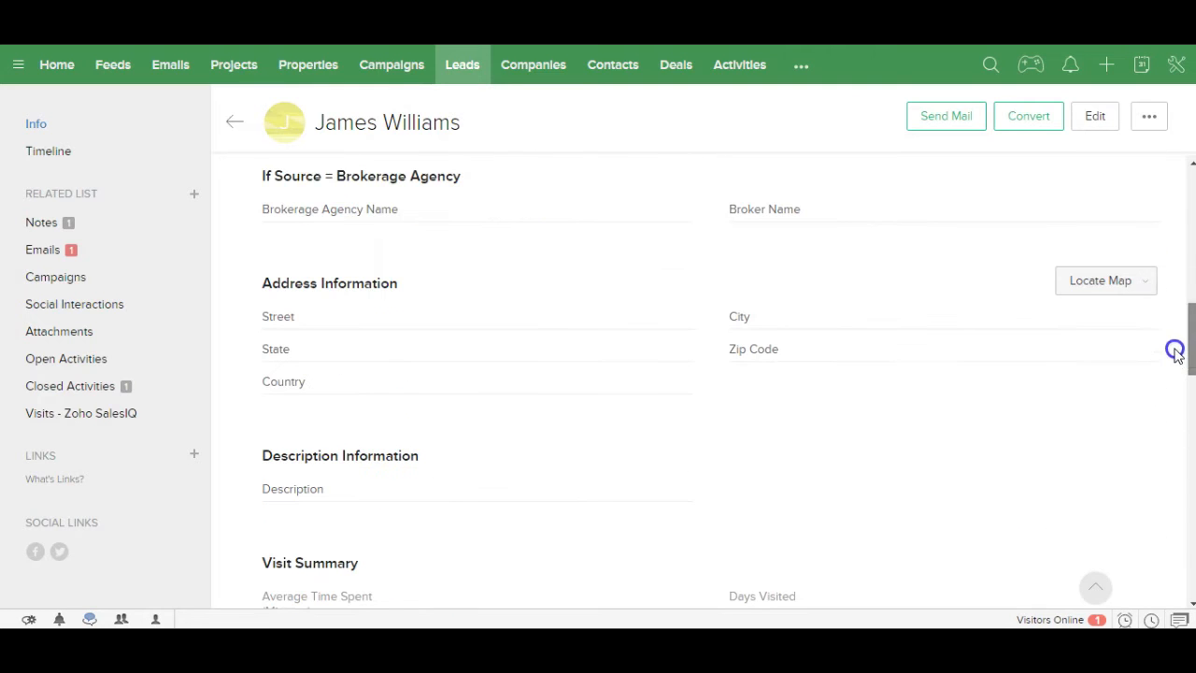
# Step: Enter the lead's street address and set the City to Kolkata
pyautogui.click(677, 319)
pyautogui.click(626, 321)
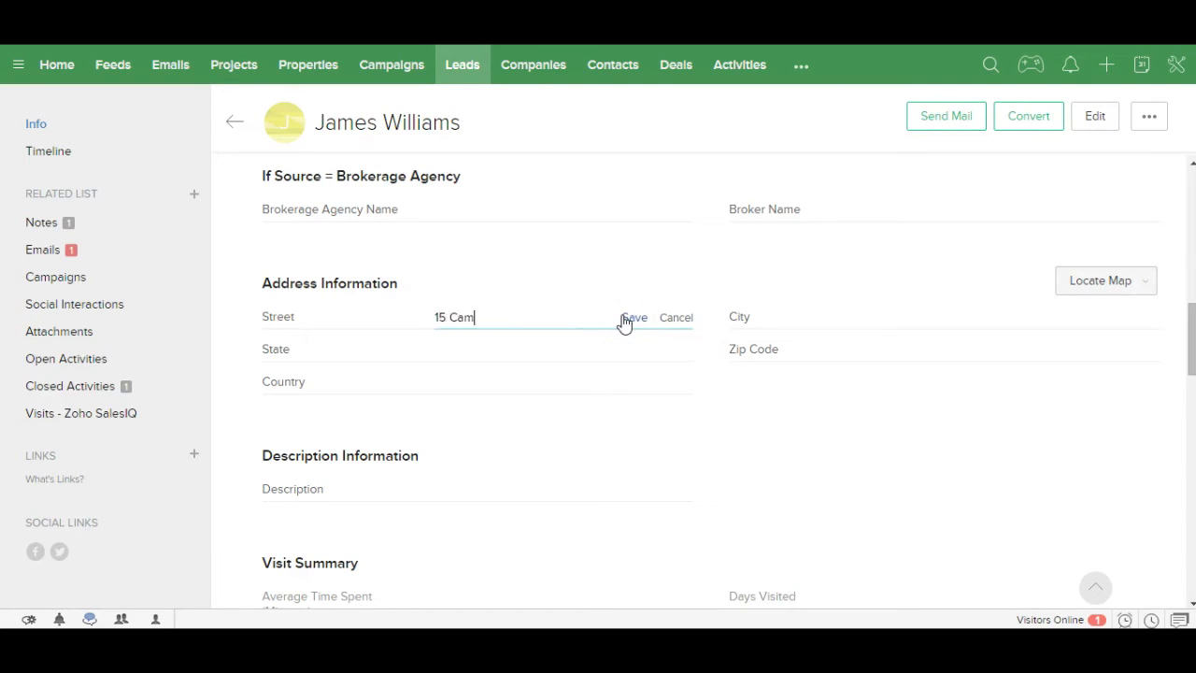
pyautogui.click(631, 321)
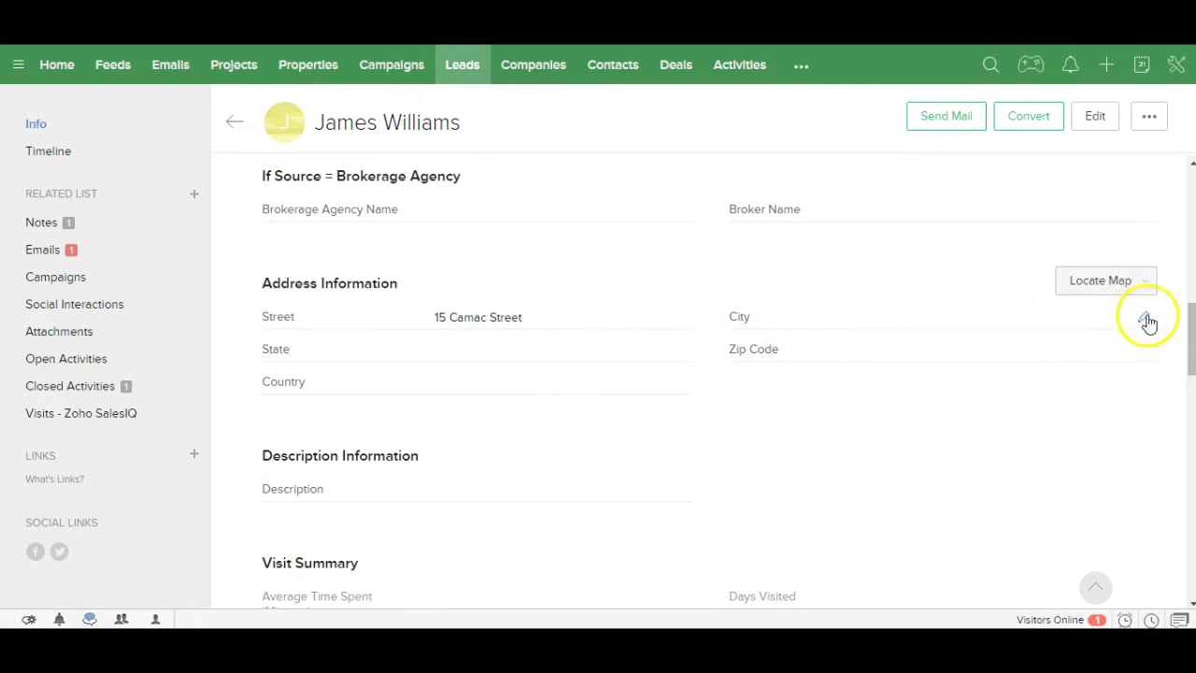
pyautogui.click(1144, 321)
pyautogui.write('Kolkata')
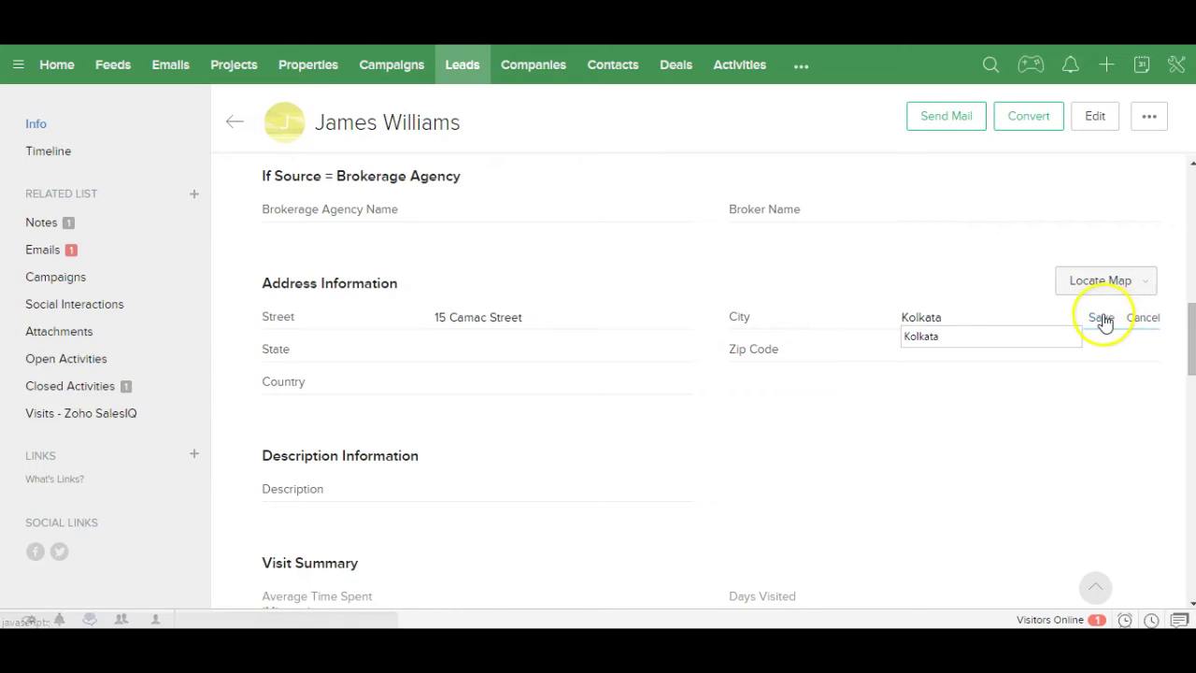
pyautogui.click(1101, 318)
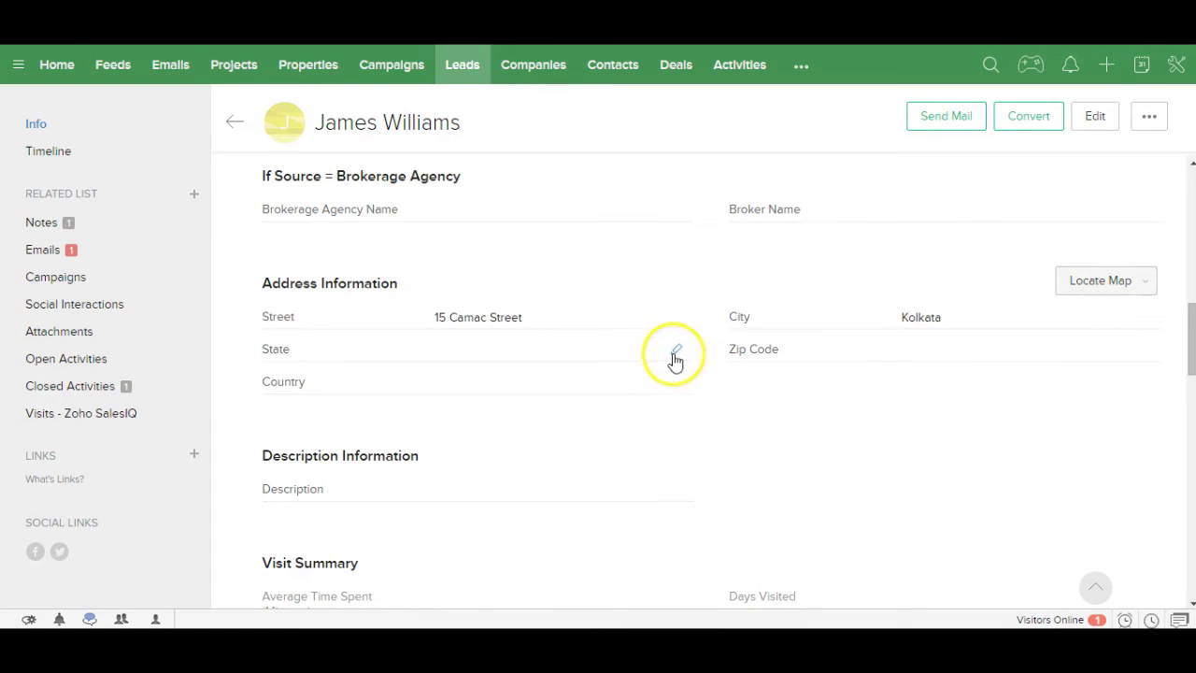
# Step: Set State to West Bengal, fill in the lead's zip code, and set Country to India
pyautogui.click(675, 354)
pyautogui.write('West Bengal')
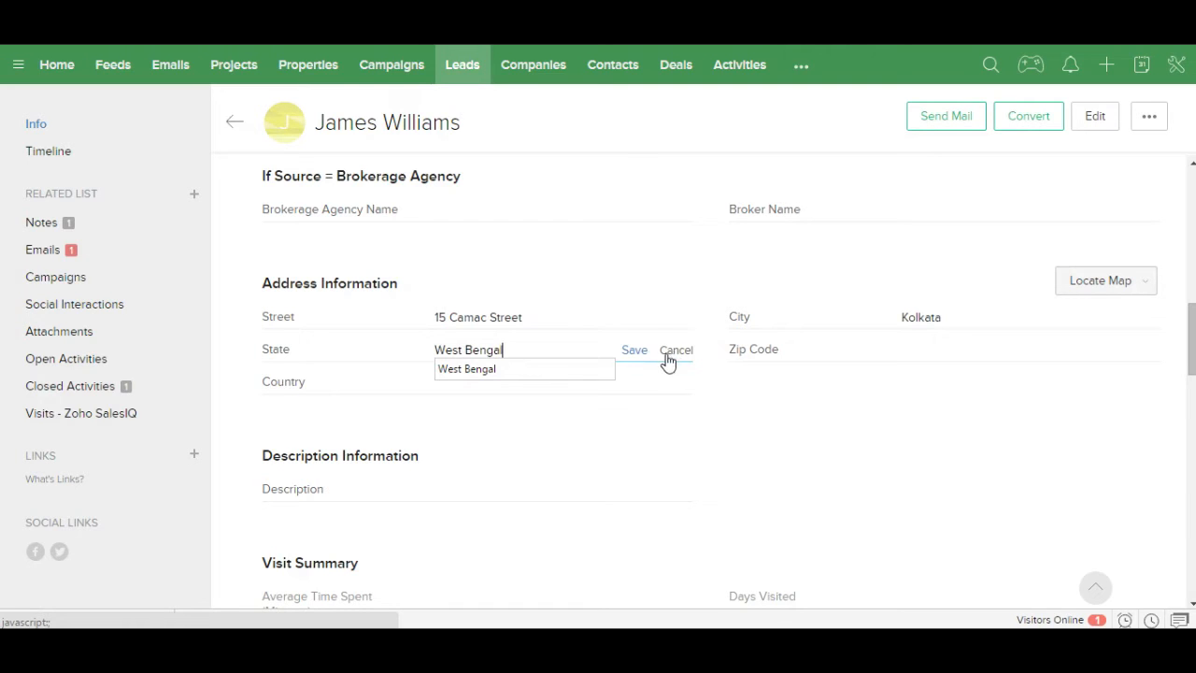
pyautogui.click(635, 350)
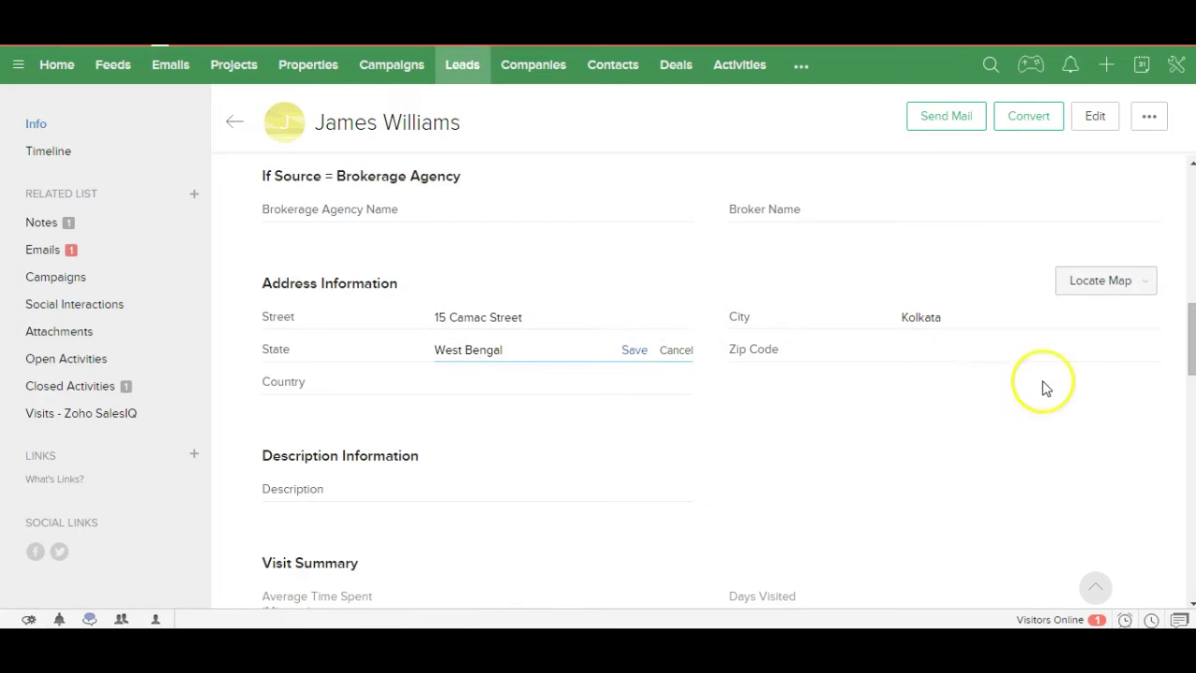
pyautogui.click(1147, 355)
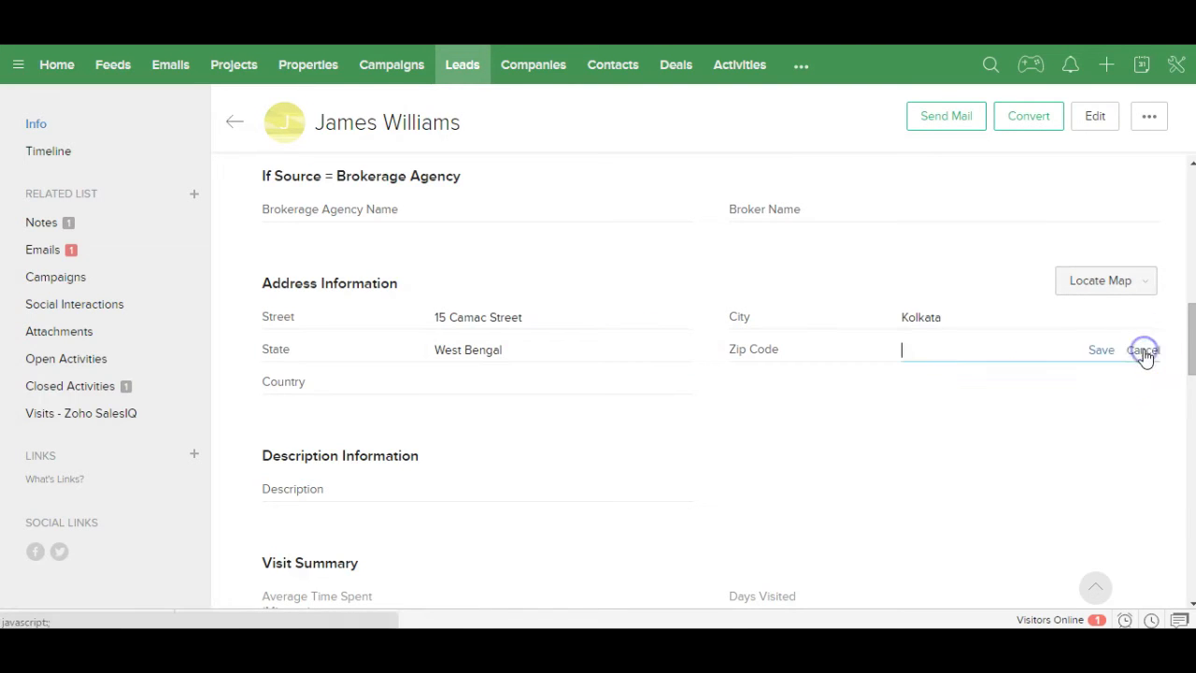
pyautogui.write('700016')
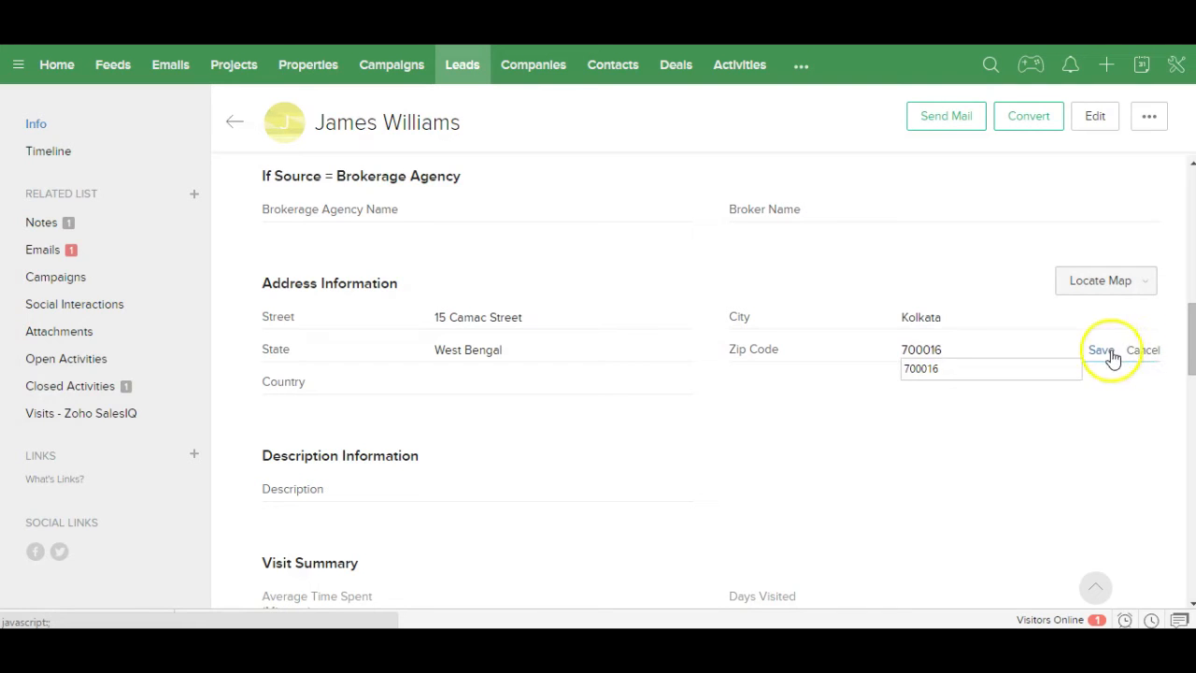
pyautogui.click(1108, 350)
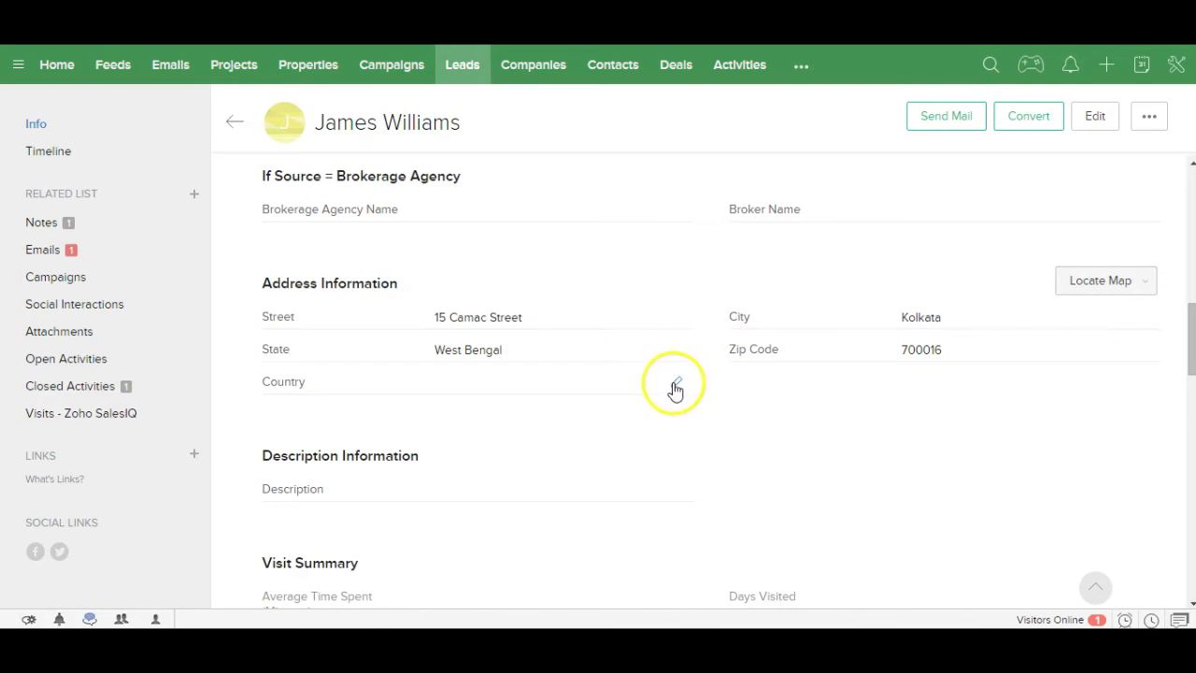
pyautogui.click(675, 385)
pyautogui.write('India')
pyautogui.click(634, 384)
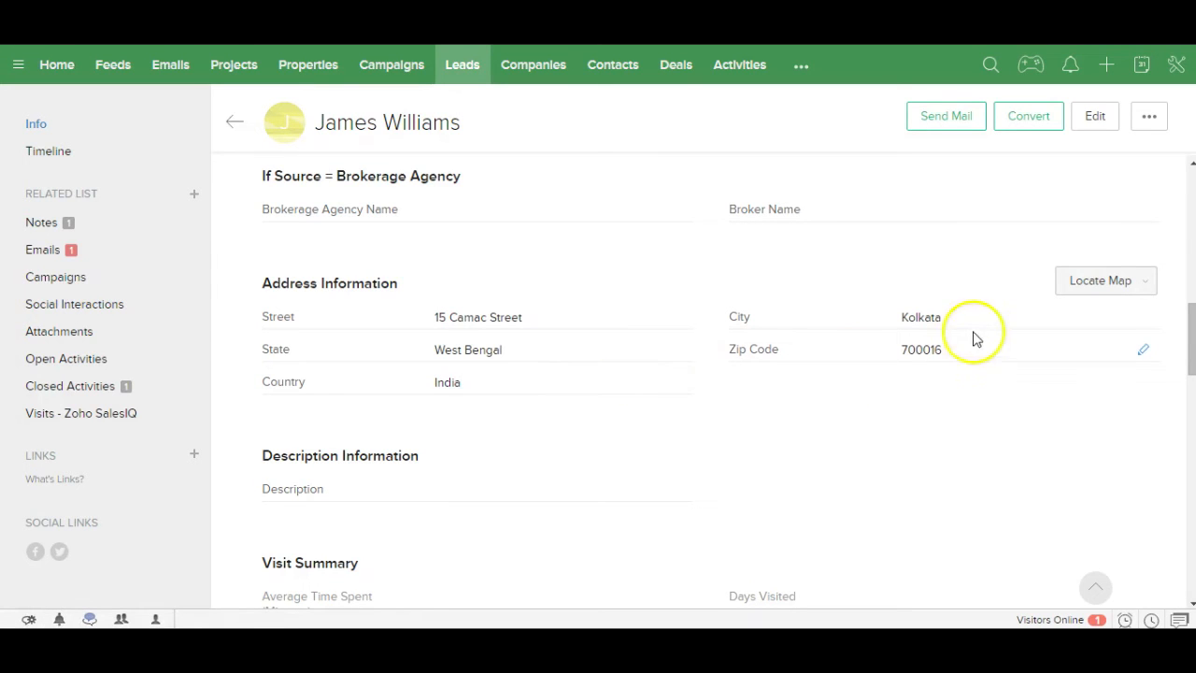
pyautogui.click(1191, 184)
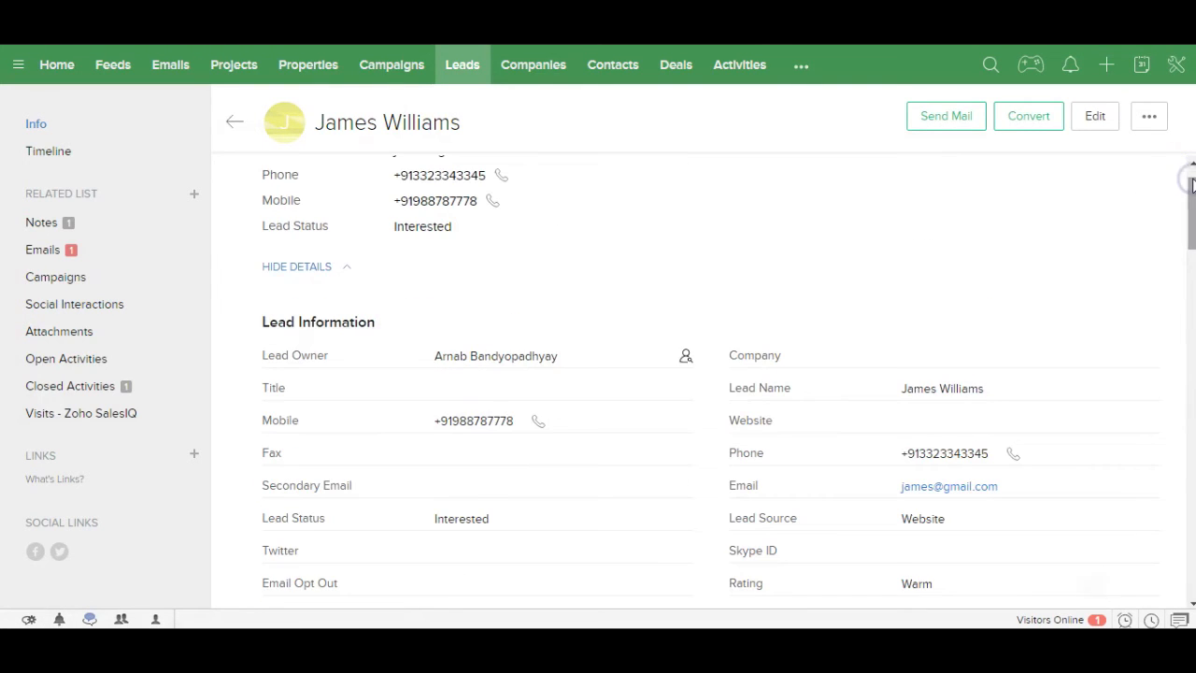
pyautogui.click(1192, 176)
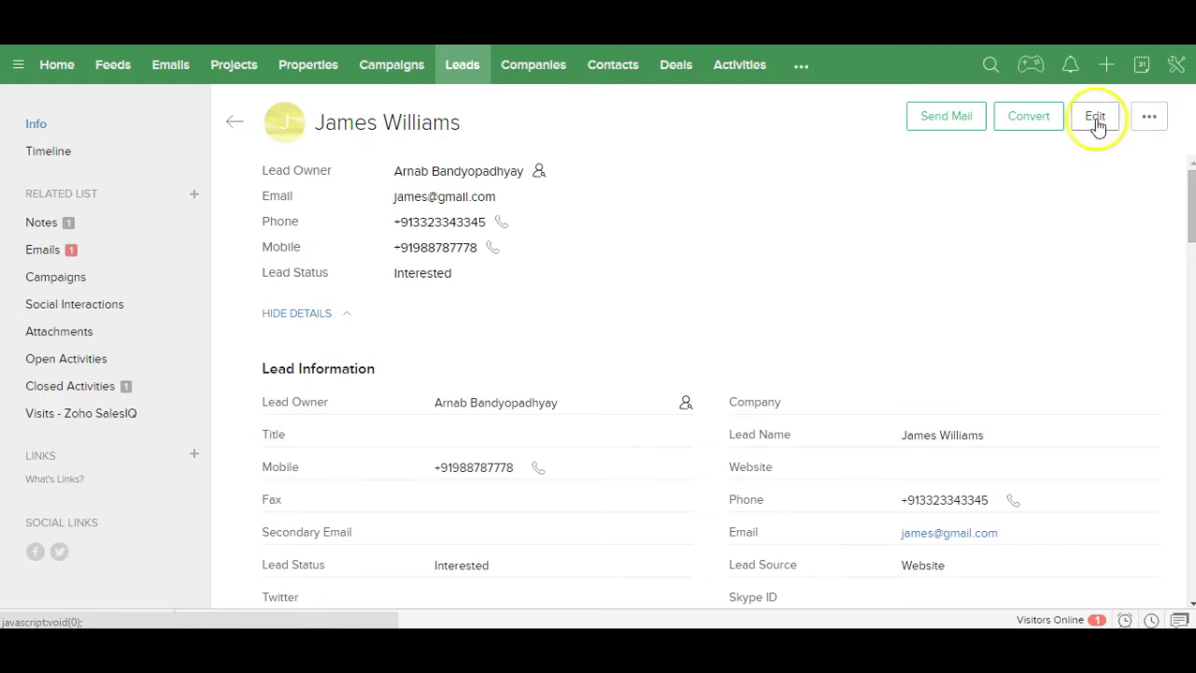
# Step: Start the lead conversion with a new deal closing 20/02/2016 at stage Interested
pyautogui.click(1026, 121)
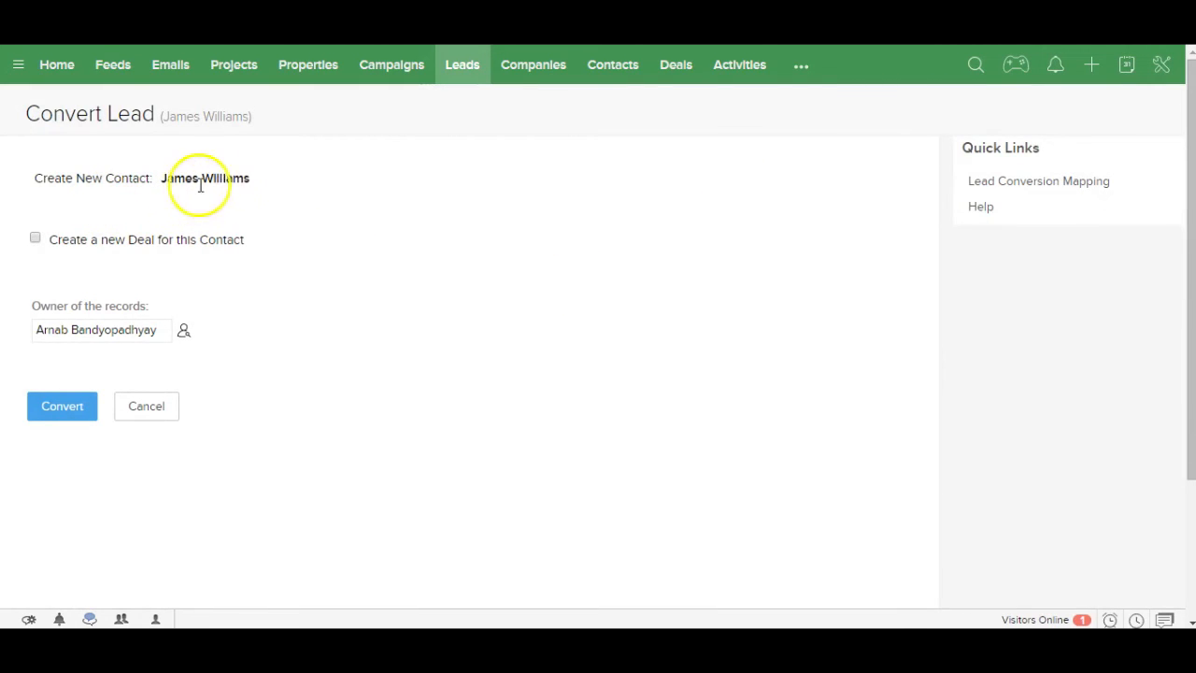
pyautogui.click(36, 241)
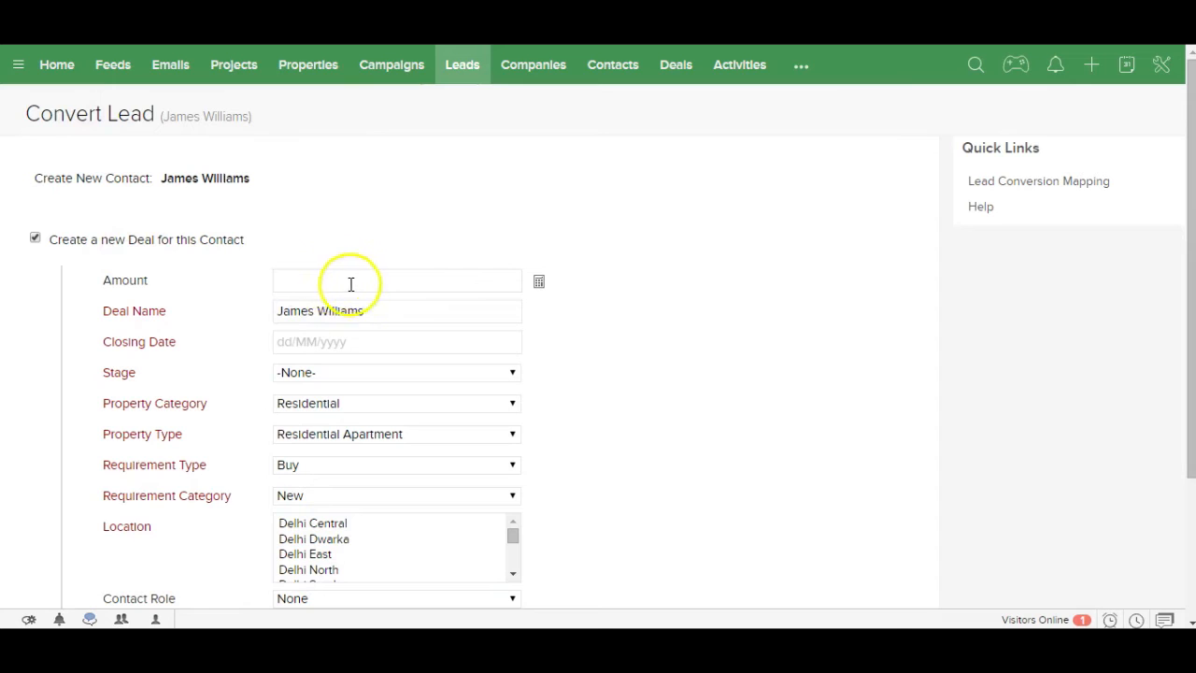
pyautogui.click(365, 346)
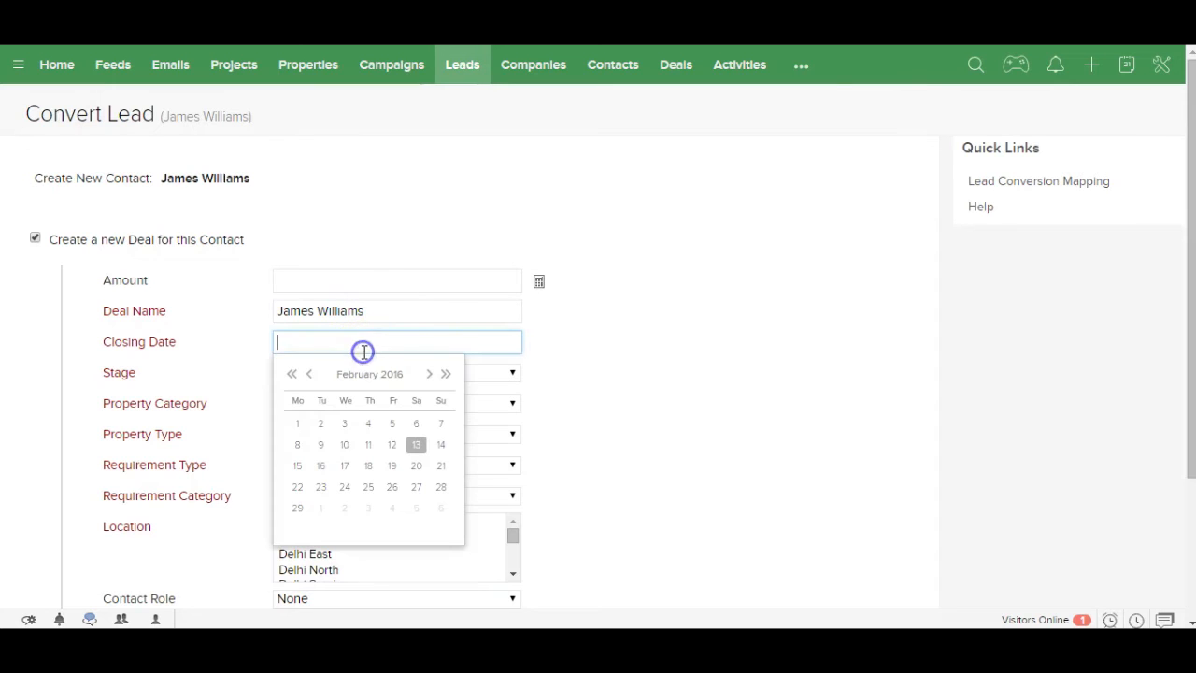
pyautogui.click(417, 466)
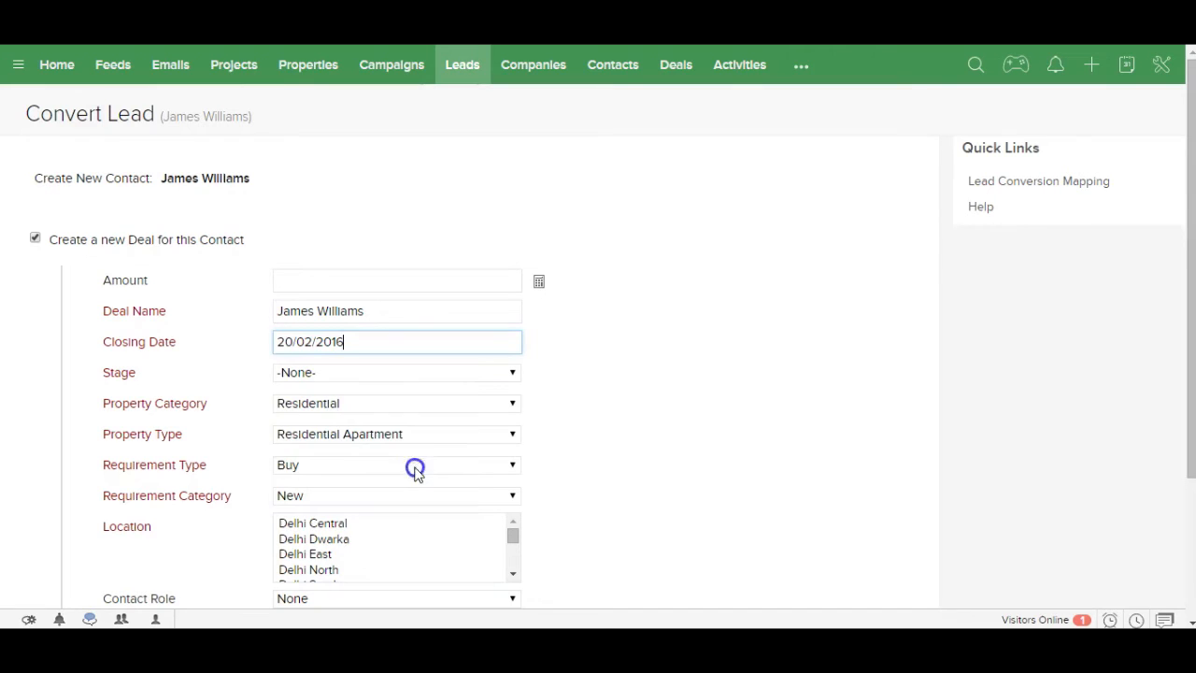
pyautogui.click(337, 374)
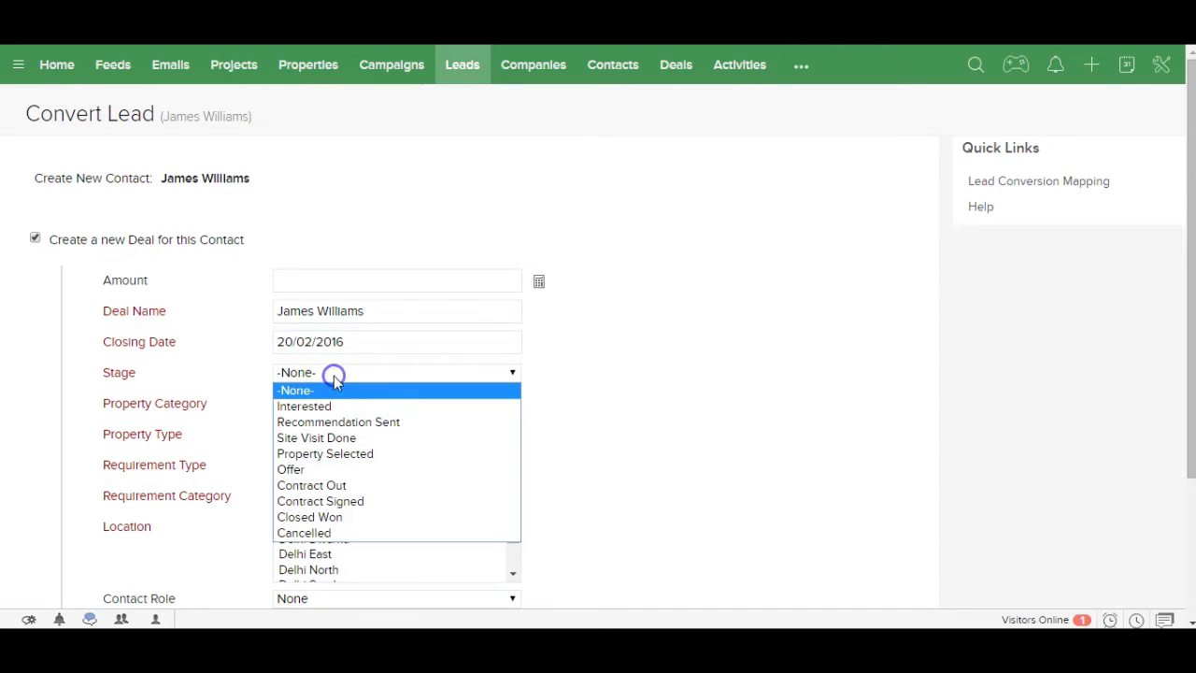
pyautogui.click(331, 409)
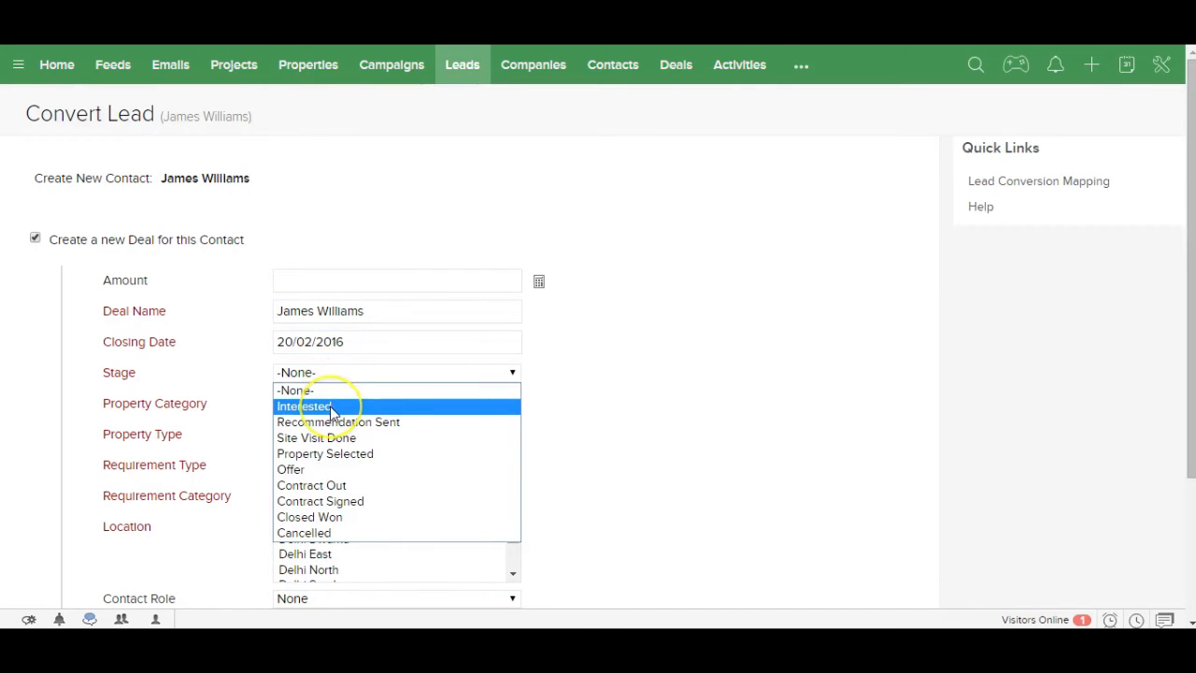
pyautogui.click(332, 409)
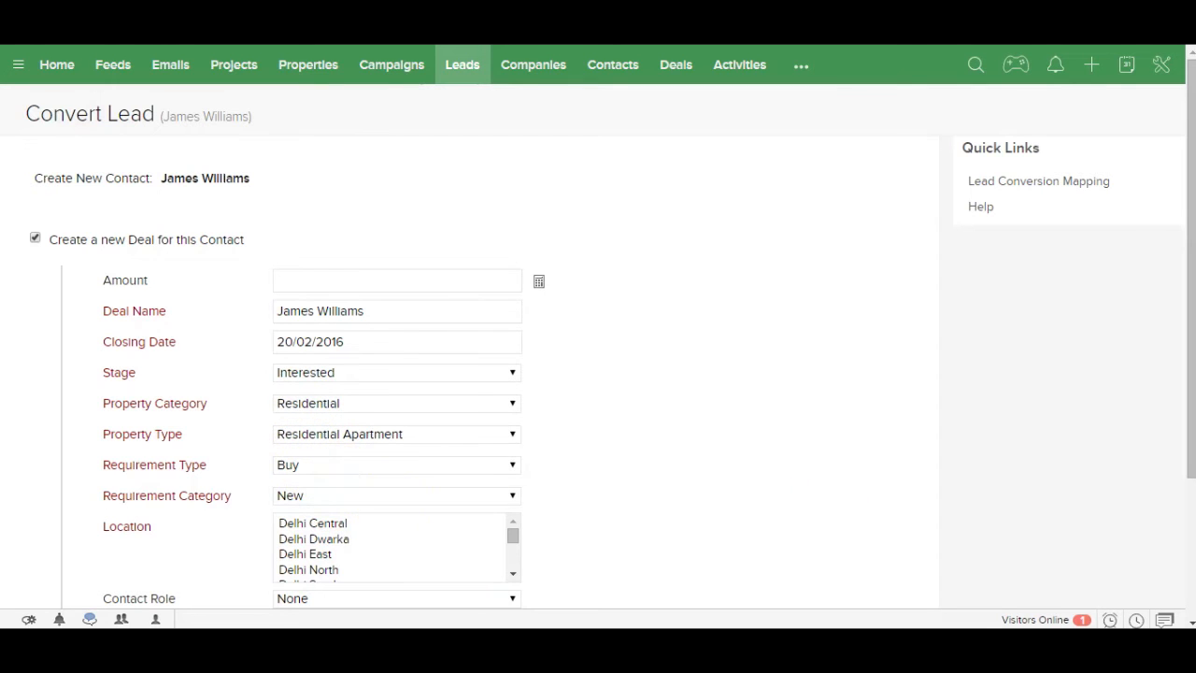
# Step: Set the contact role to Decision Maker and complete the conversion
pyautogui.moveTo(1190, 365); pyautogui.dragTo(1169, 486)
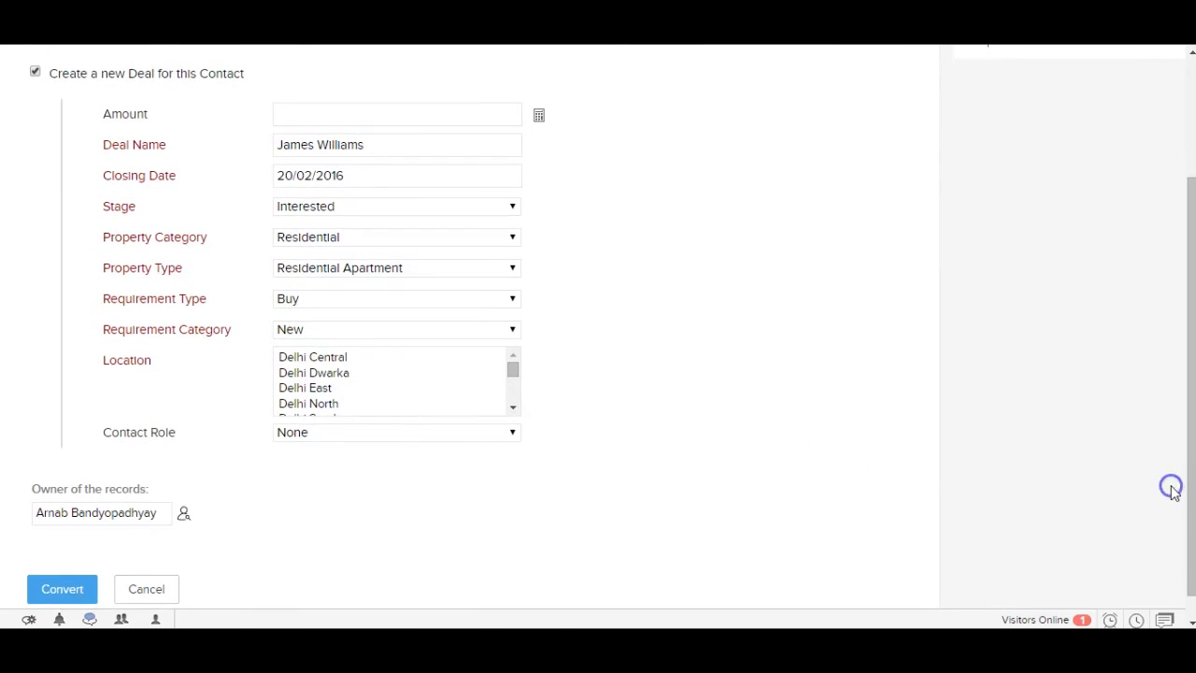
pyautogui.click(461, 435)
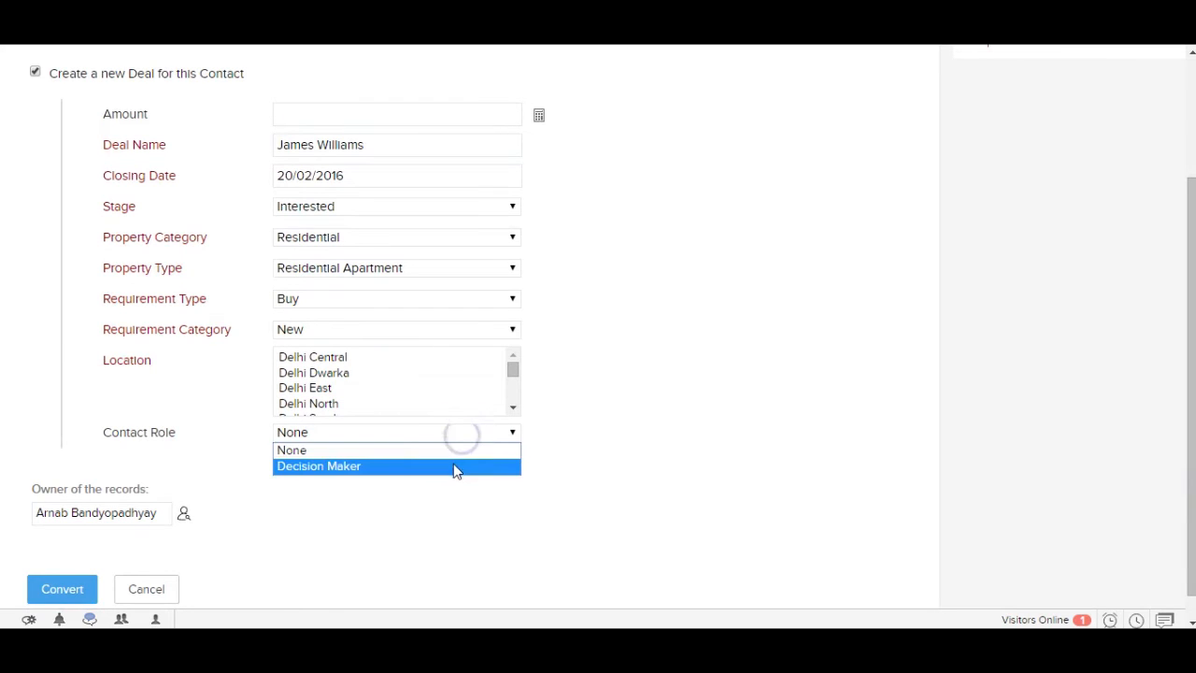
pyautogui.click(456, 467)
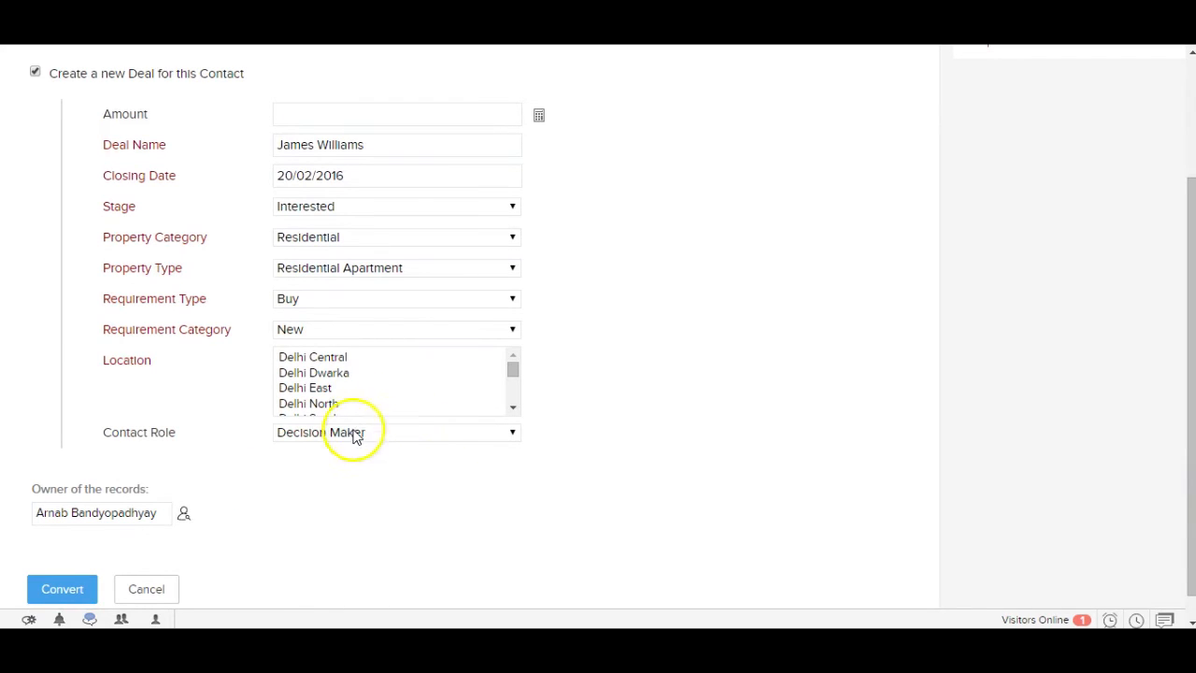
pyautogui.click(58, 588)
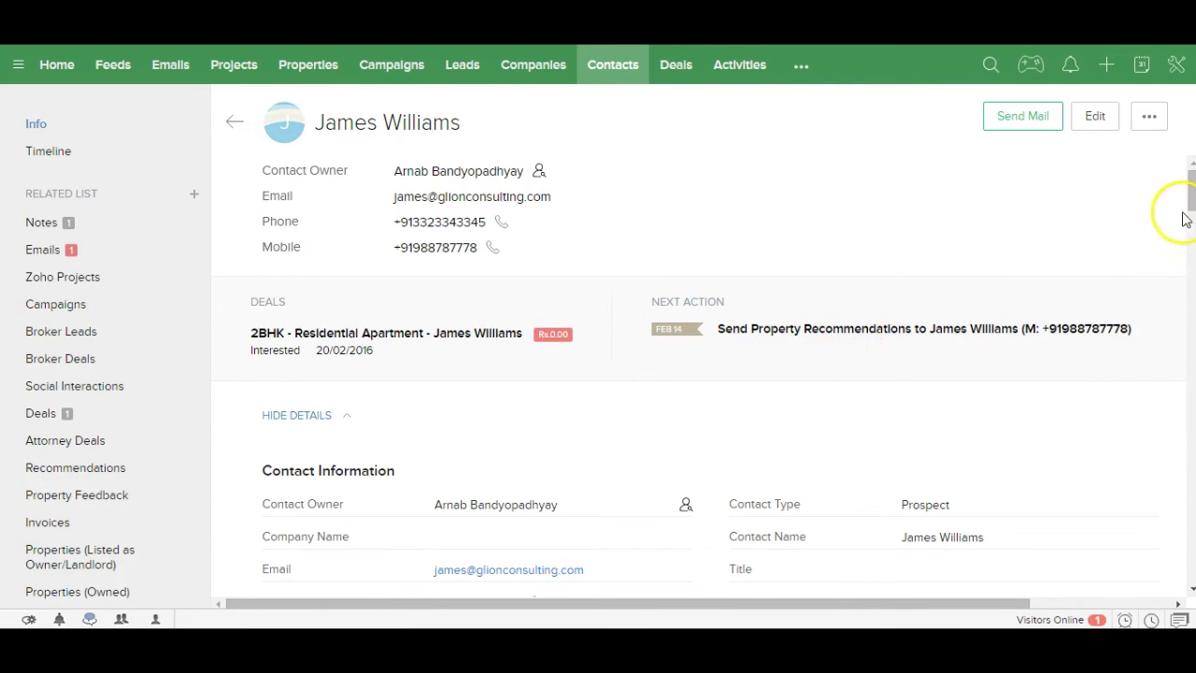
# Step: Review the new contact page and open the 2BHK - Residential Apartment deal from its Deals section
pyautogui.moveTo(1189, 204); pyautogui.dragTo(1189, 224)
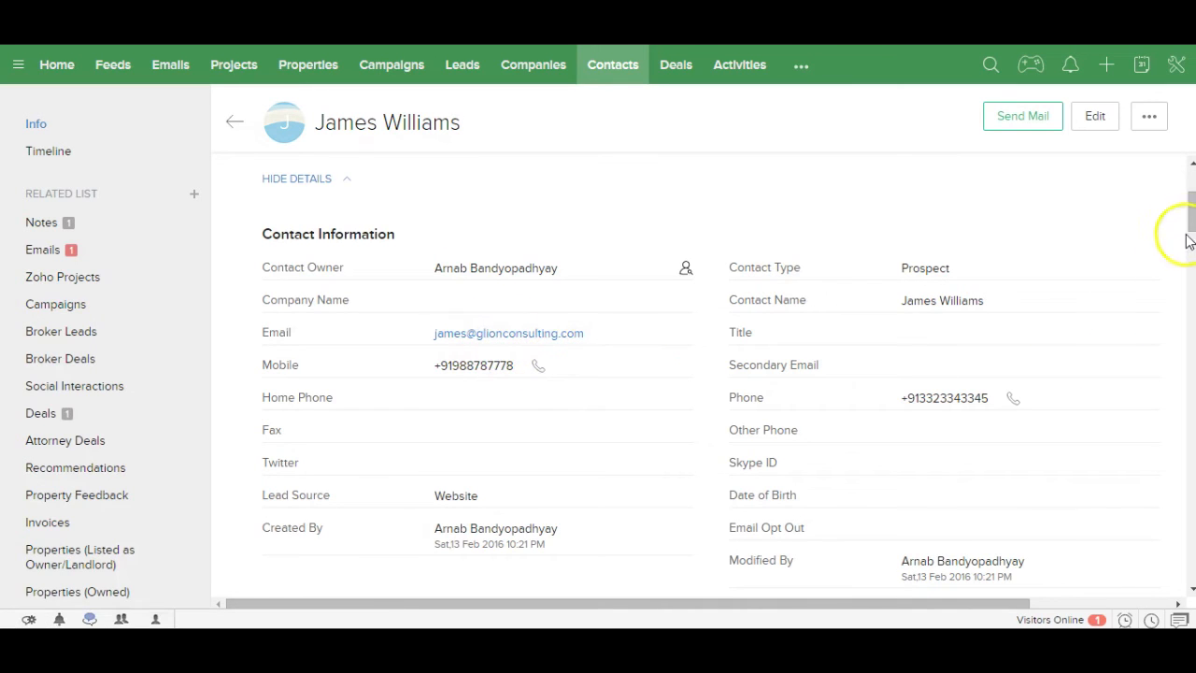
pyautogui.moveTo(1186, 220); pyautogui.dragTo(1187, 192)
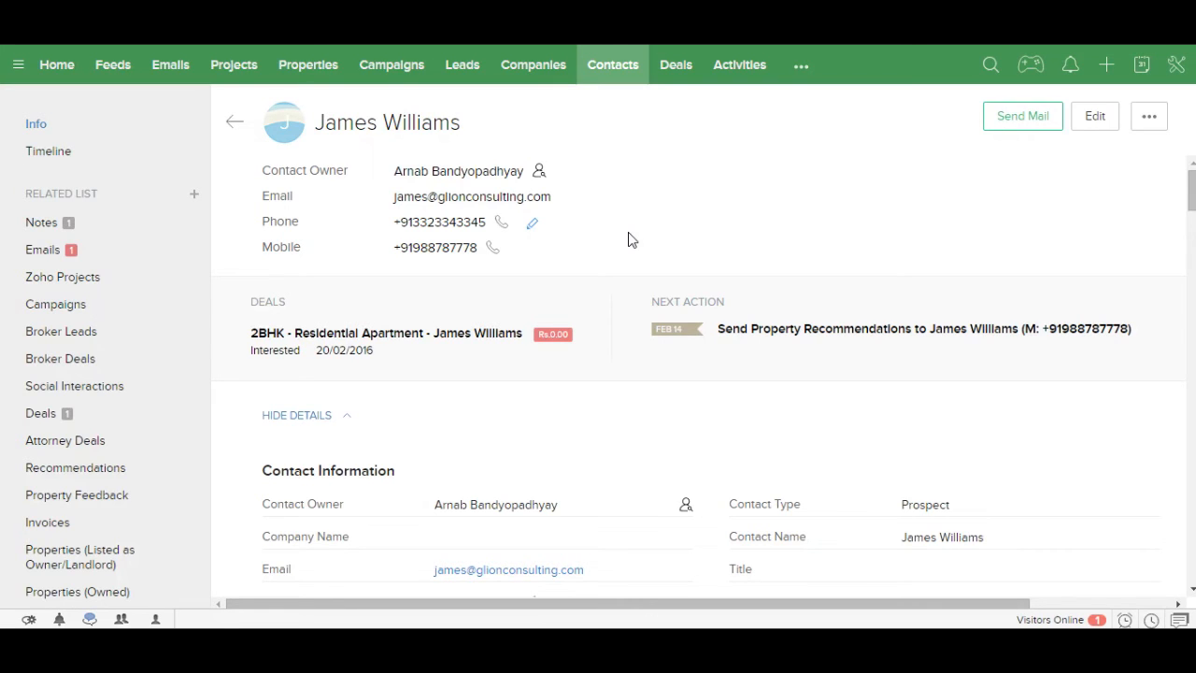
pyautogui.click(401, 342)
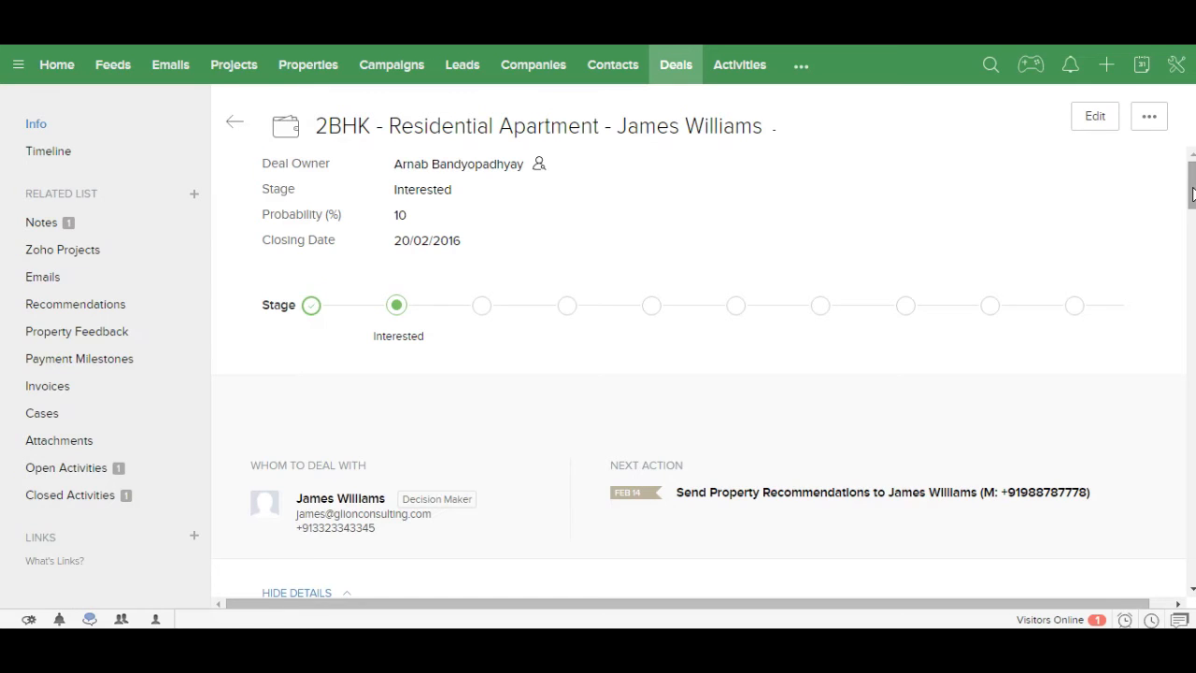
# Step: Change Property Recommendations Created to Yes under the deal's Requirement Information
pyautogui.moveTo(1191, 190); pyautogui.dragTo(1191, 240)
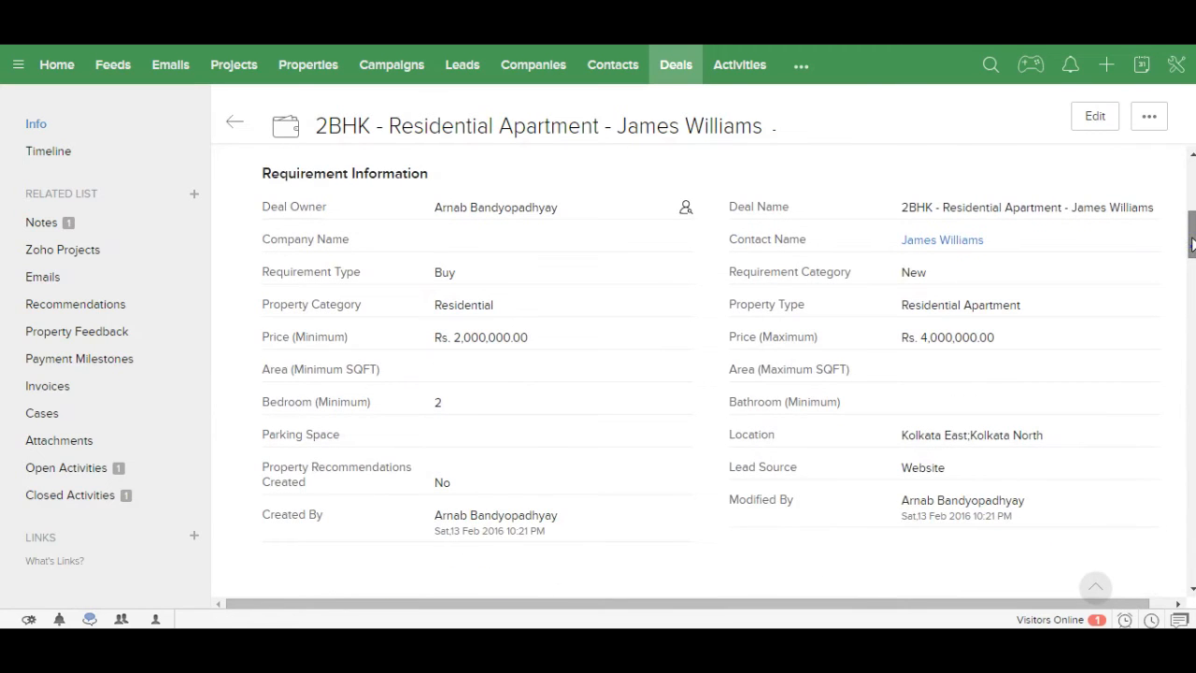
pyautogui.moveTo(537, 484)
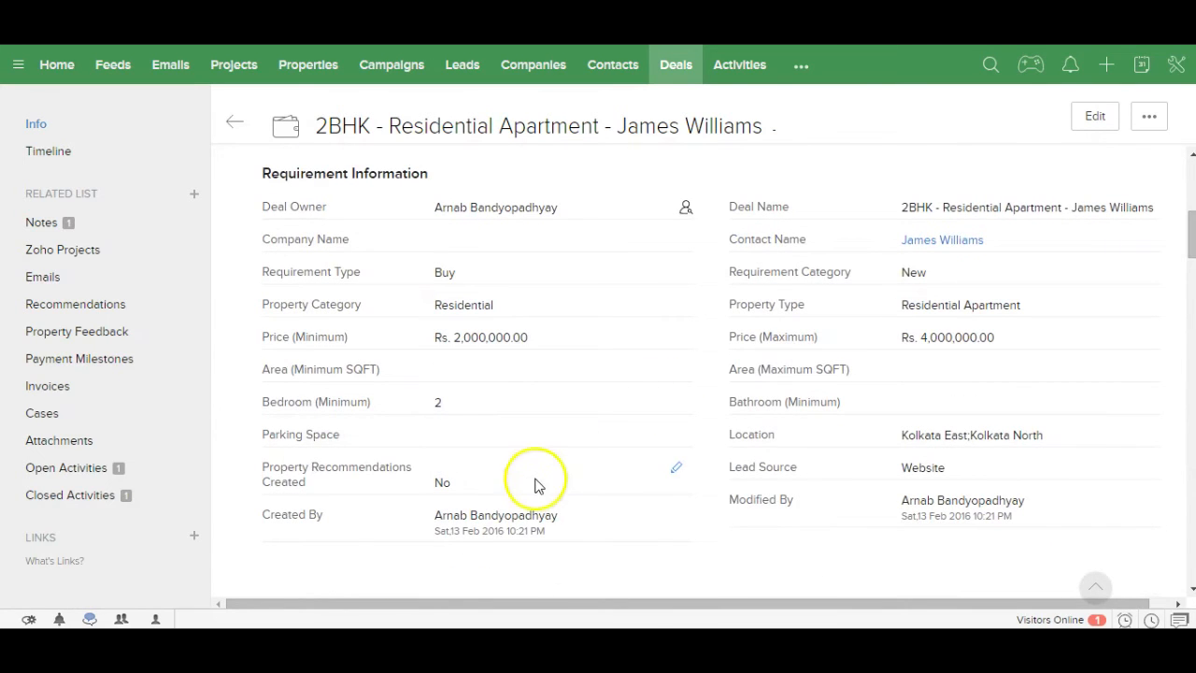
pyautogui.click(674, 472)
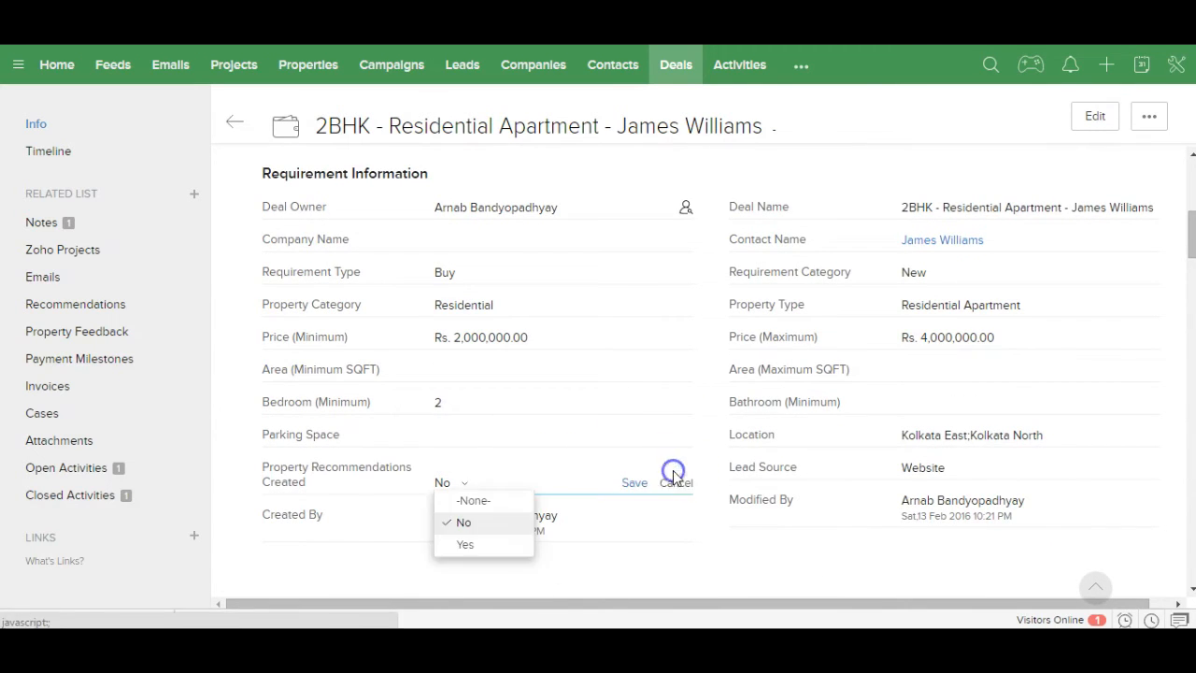
pyautogui.click(474, 545)
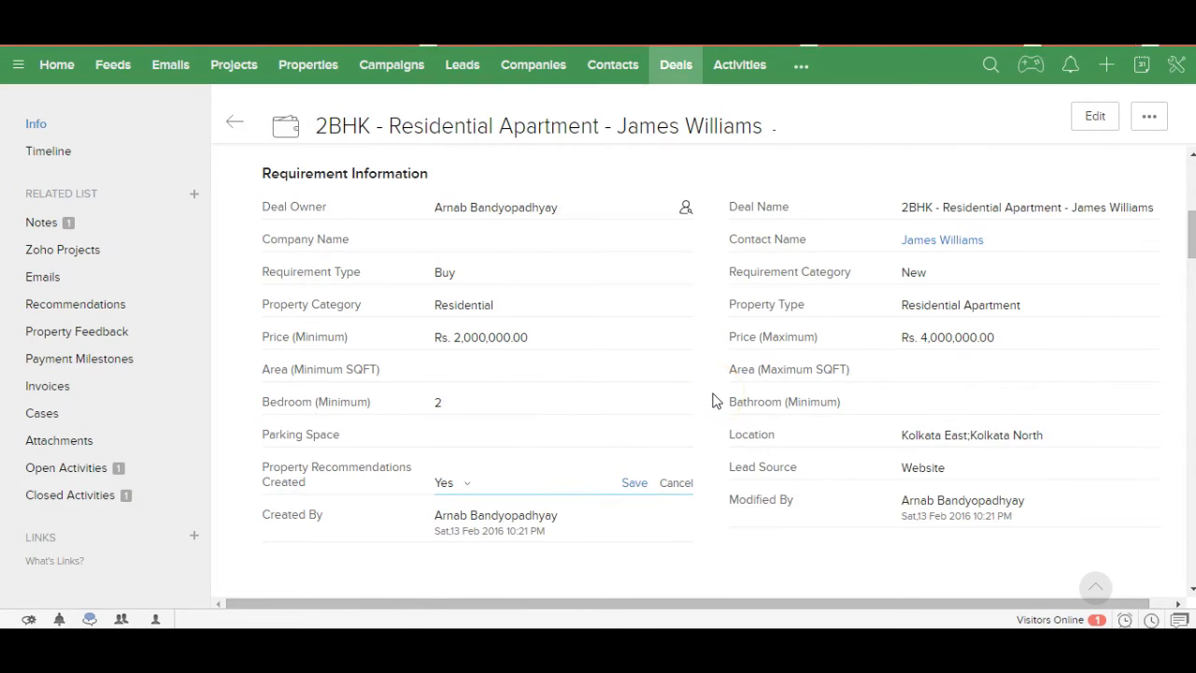
pyautogui.click(1189, 184)
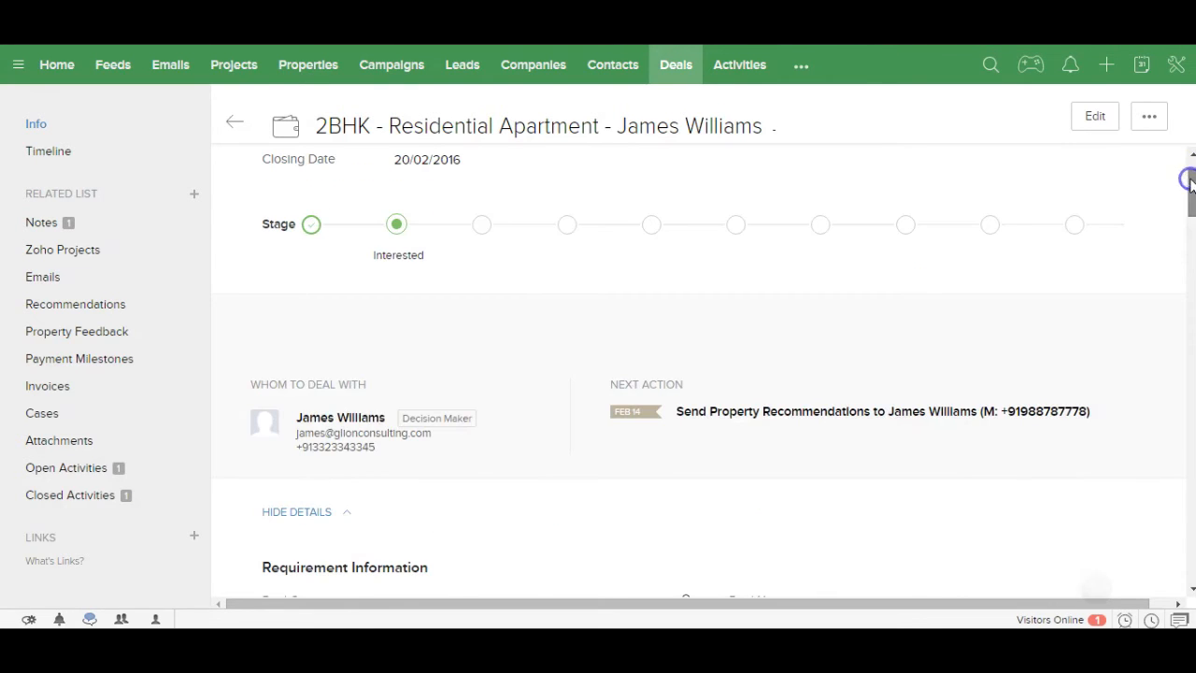
# Step: Open the latest 2BHK recommendation from the Recommendations module and review properties P899, P878 and P508
pyautogui.click(796, 67)
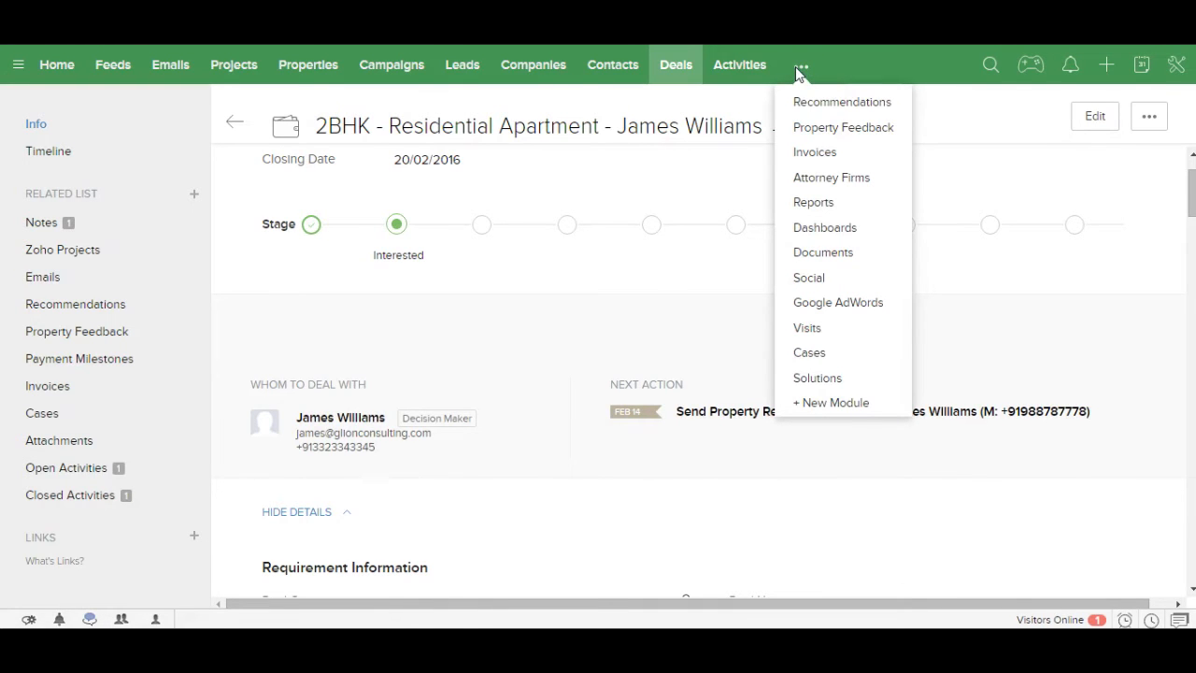
pyautogui.click(802, 103)
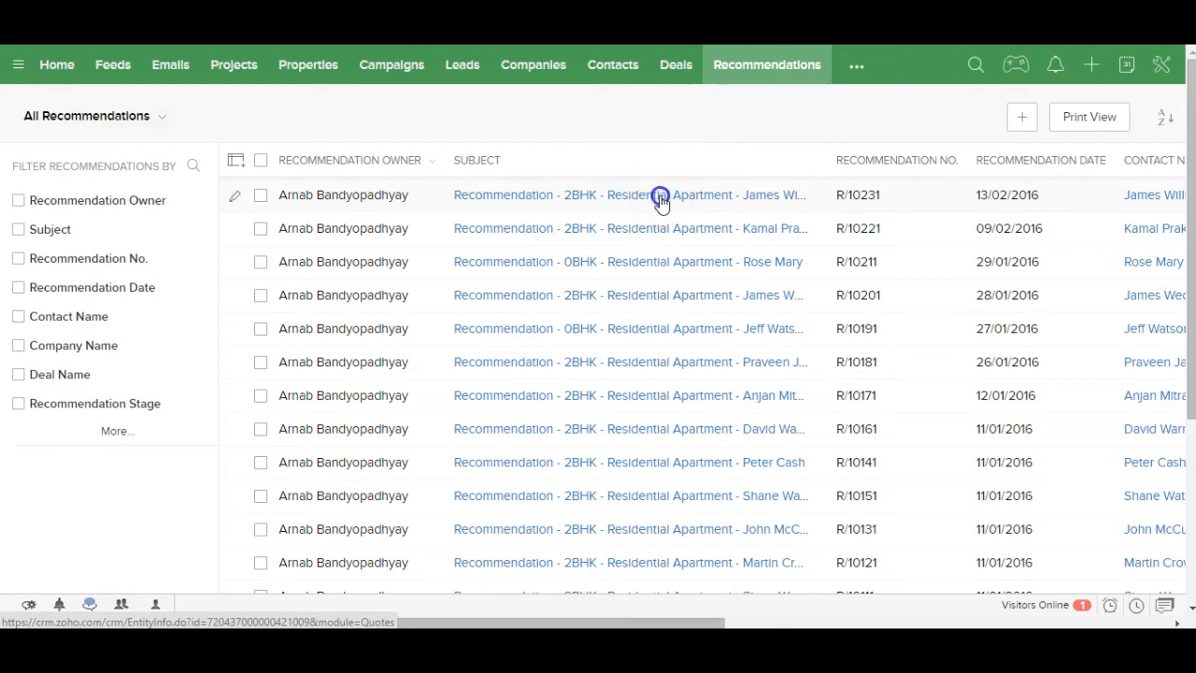
pyautogui.click(660, 201)
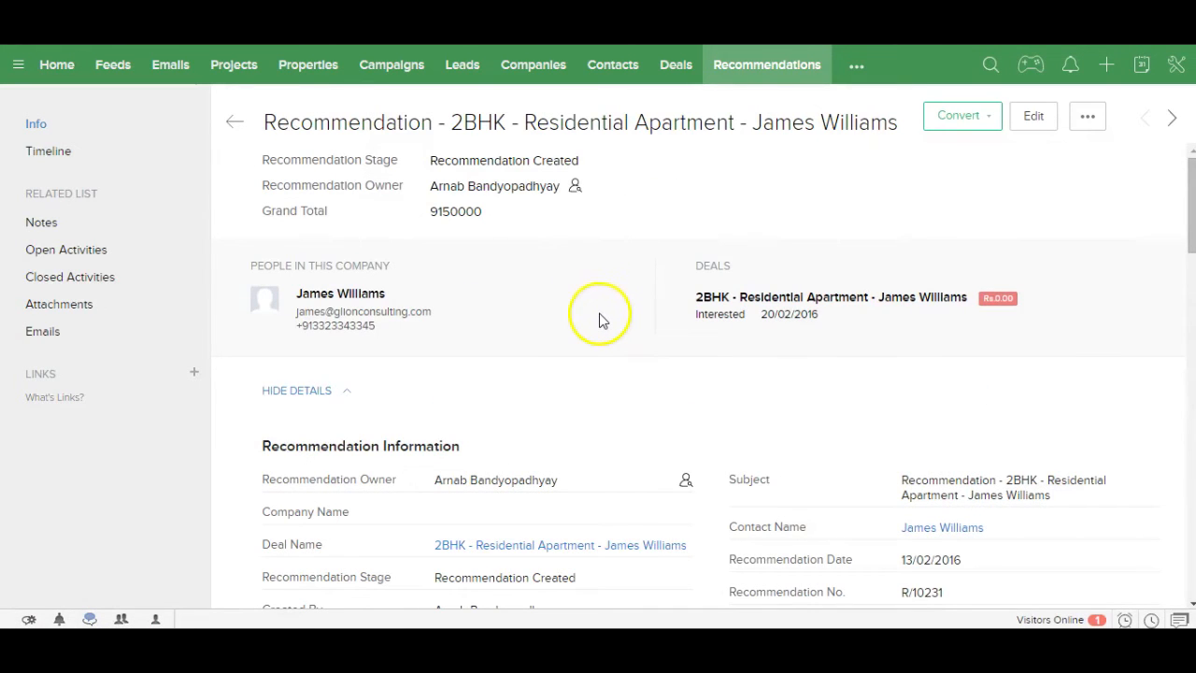
pyautogui.moveTo(1190, 227); pyautogui.dragTo(1169, 339)
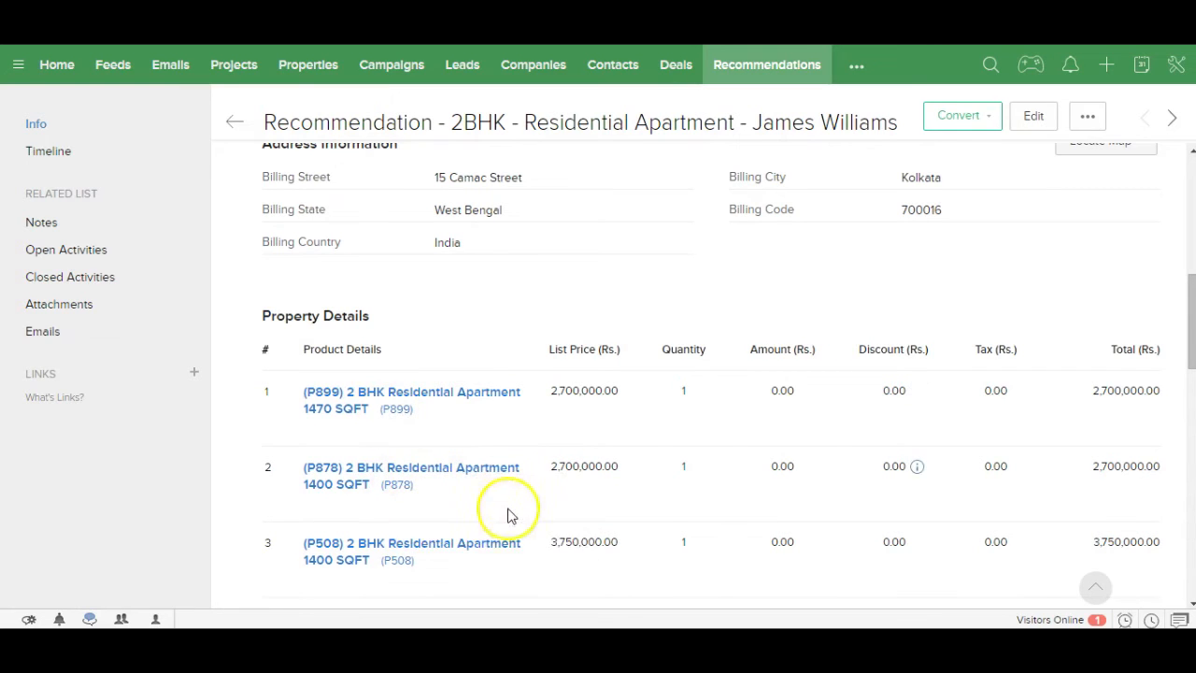
pyautogui.moveTo(1185, 349); pyautogui.dragTo(1190, 258)
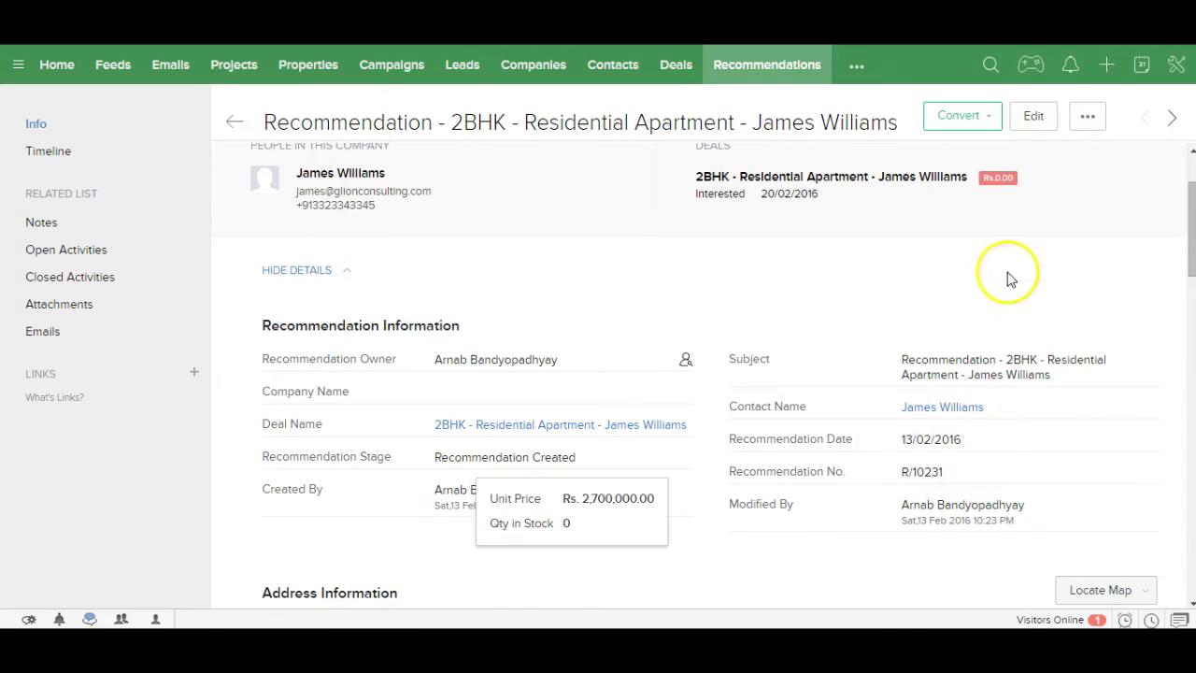
# Step: Export the recommendation to PDF with Recommendation Template in portrait, then return to the record
pyautogui.click(1084, 122)
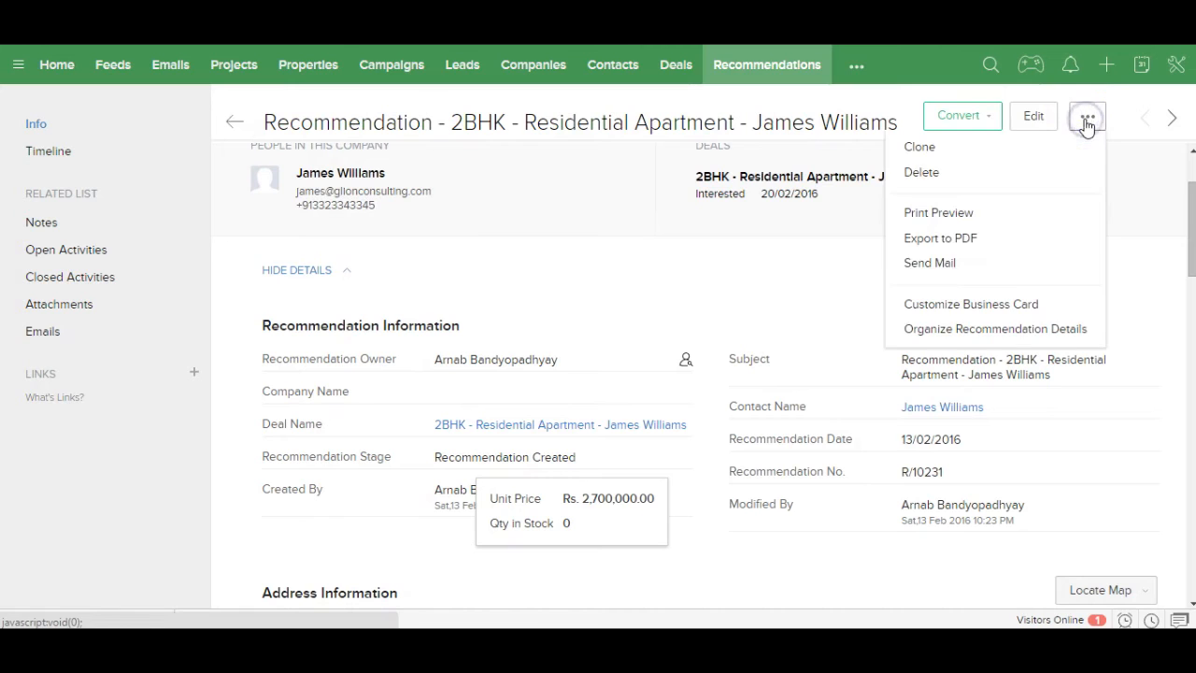
pyautogui.click(992, 239)
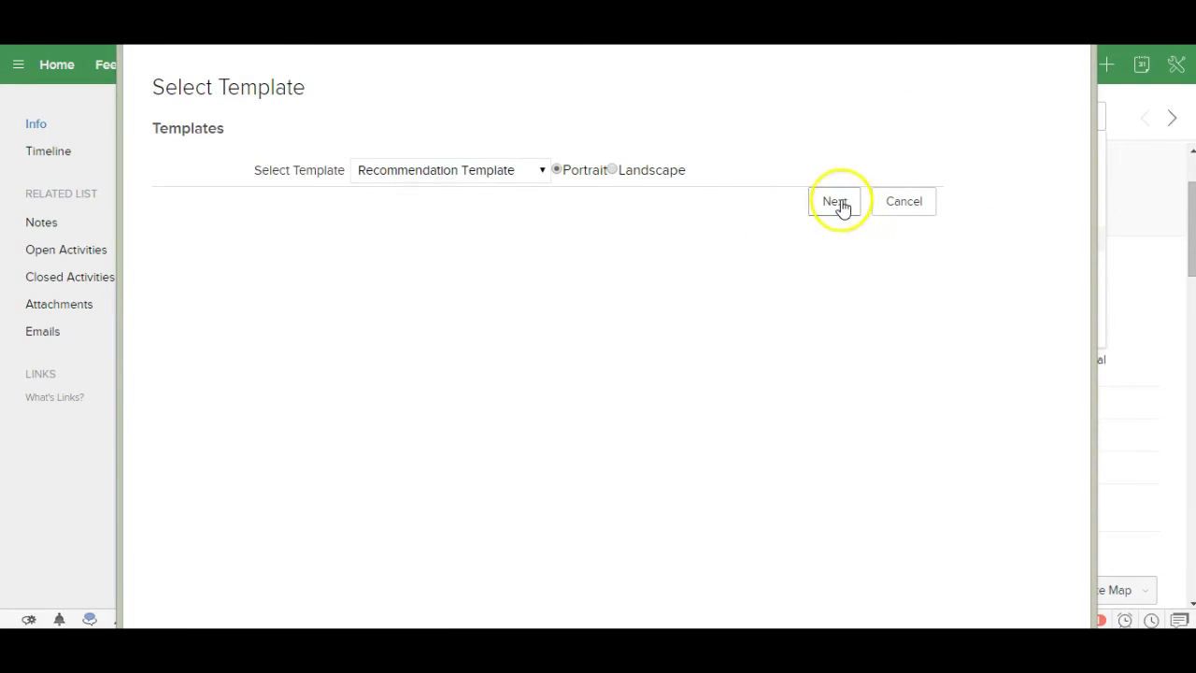
pyautogui.click(835, 201)
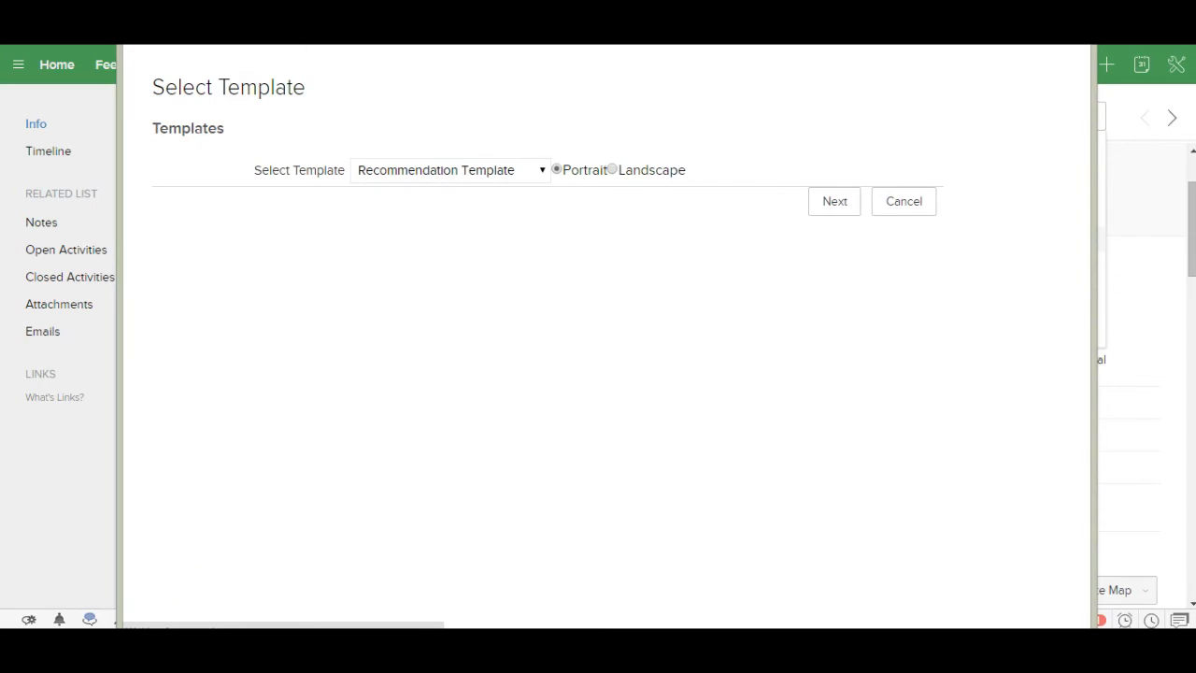
pyautogui.click(121, 599)
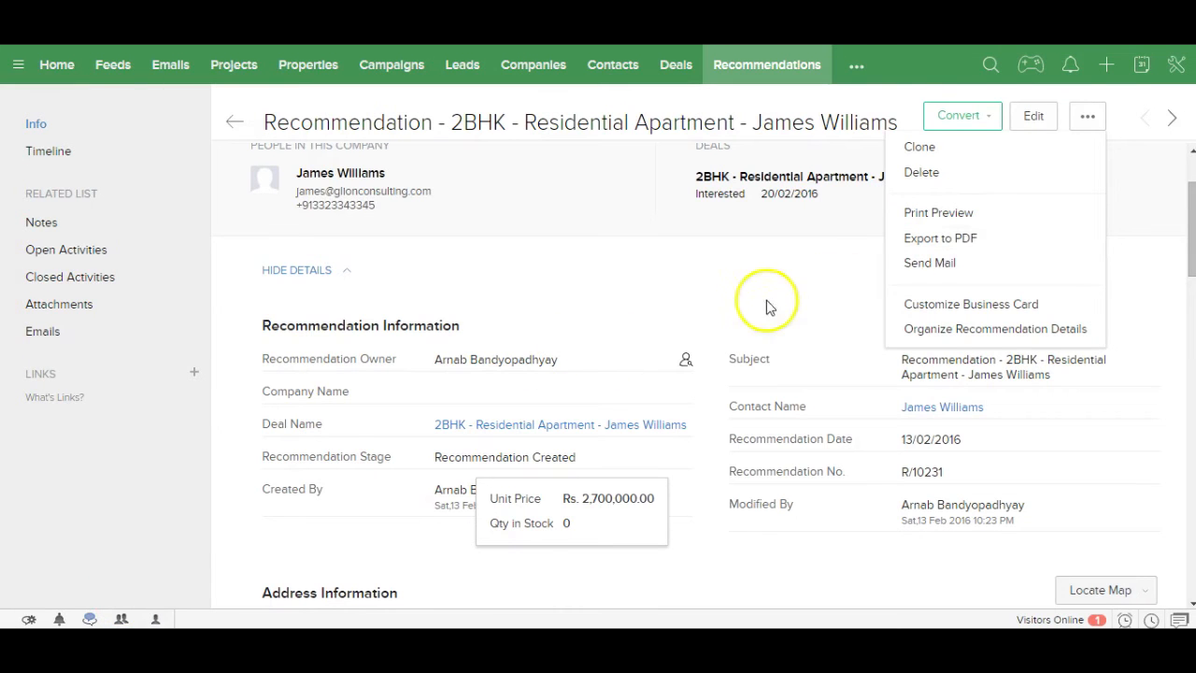
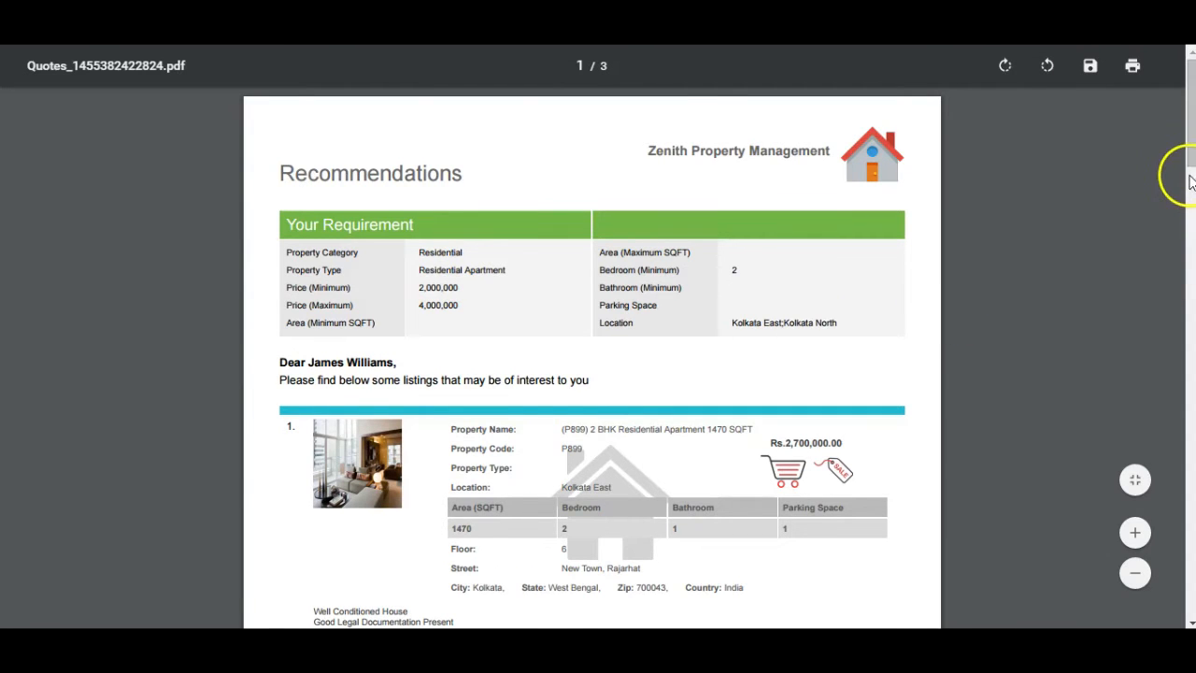
# Step: Mark the 2BHK recommendation as Recommendation Sent and open its linked Residential Apartment deal
pyautogui.moveTo(1190, 157); pyautogui.dragTo(1189, 158)
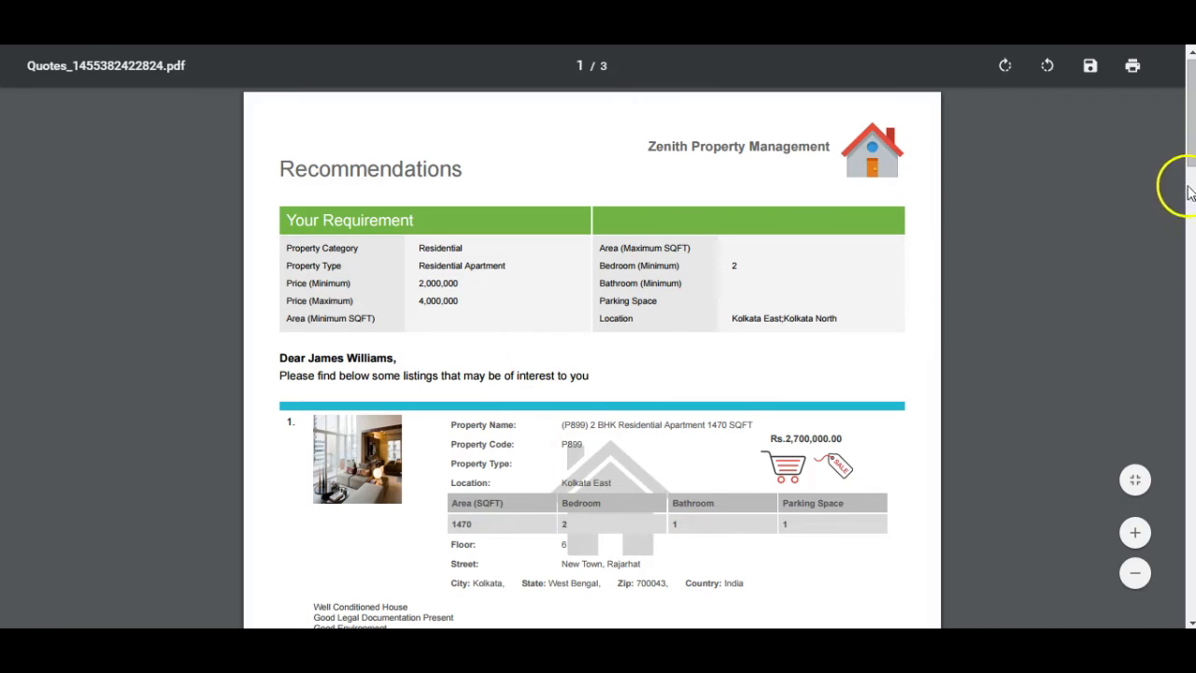
pyautogui.moveTo(1186, 157); pyautogui.dragTo(1167, 120)
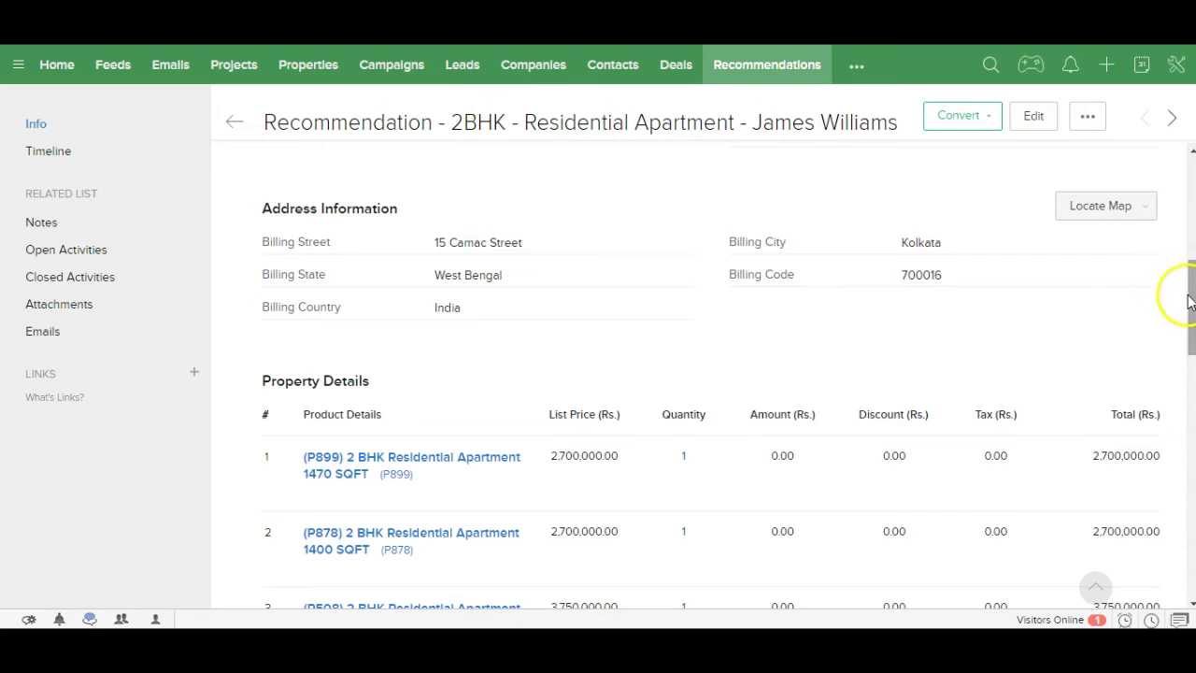
pyautogui.moveTo(1192, 304)
pyautogui.mouseDown()
pyautogui.moveTo(1188, 253)
pyautogui.moveTo(1177, 335)
pyautogui.moveTo(1177, 318)
pyautogui.mouseUp()
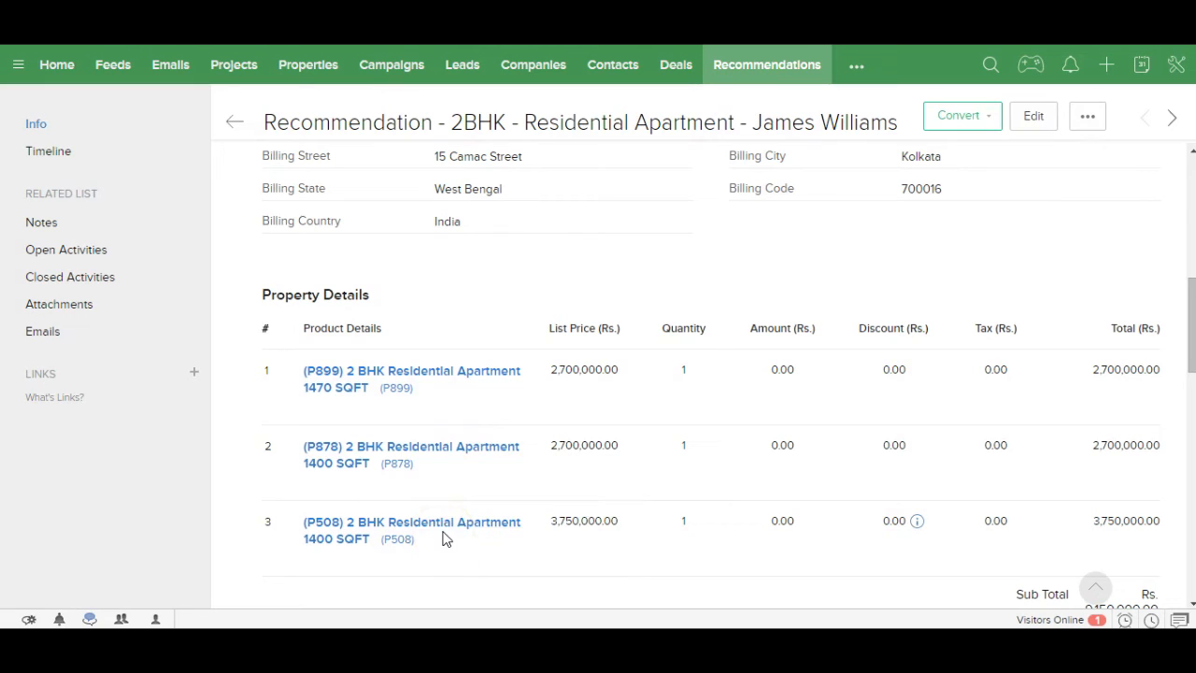
pyautogui.moveTo(1191, 369); pyautogui.dragTo(1181, 286)
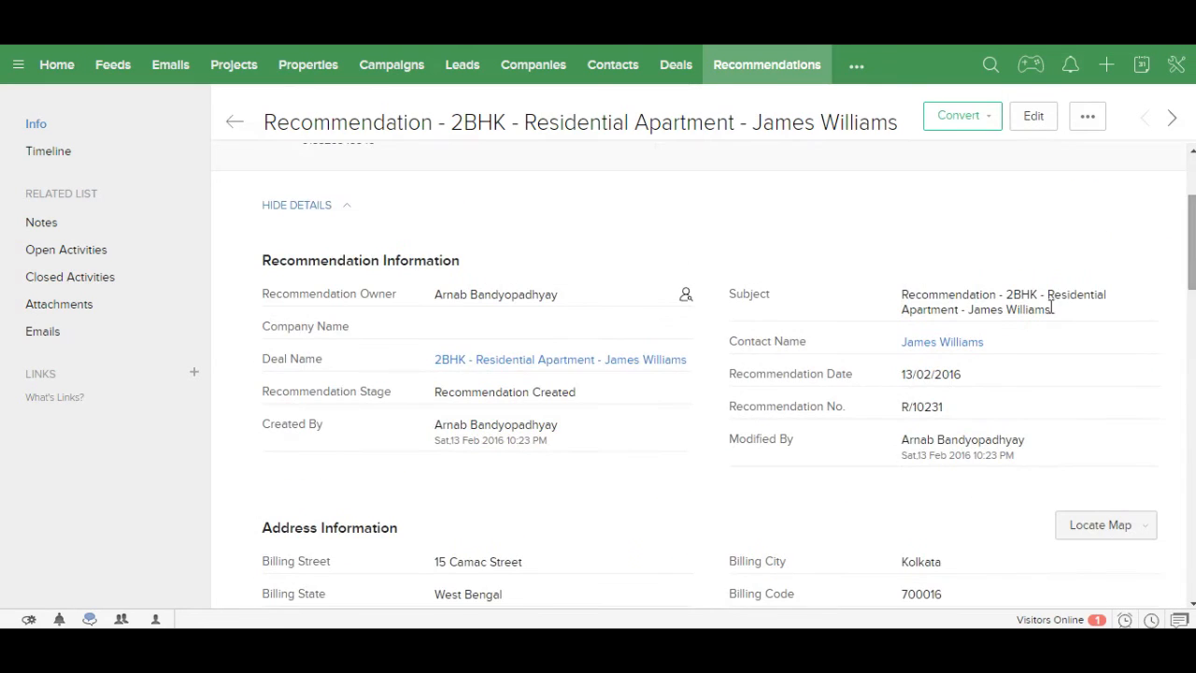
pyautogui.moveTo(668, 392)
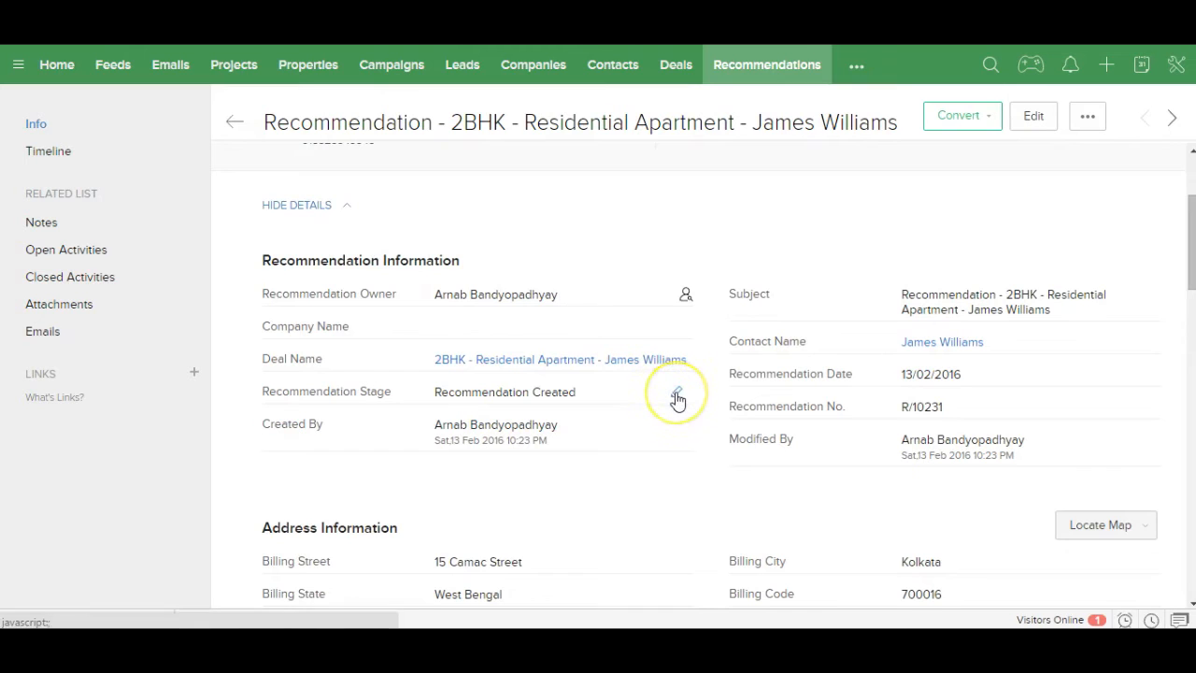
pyautogui.click(677, 395)
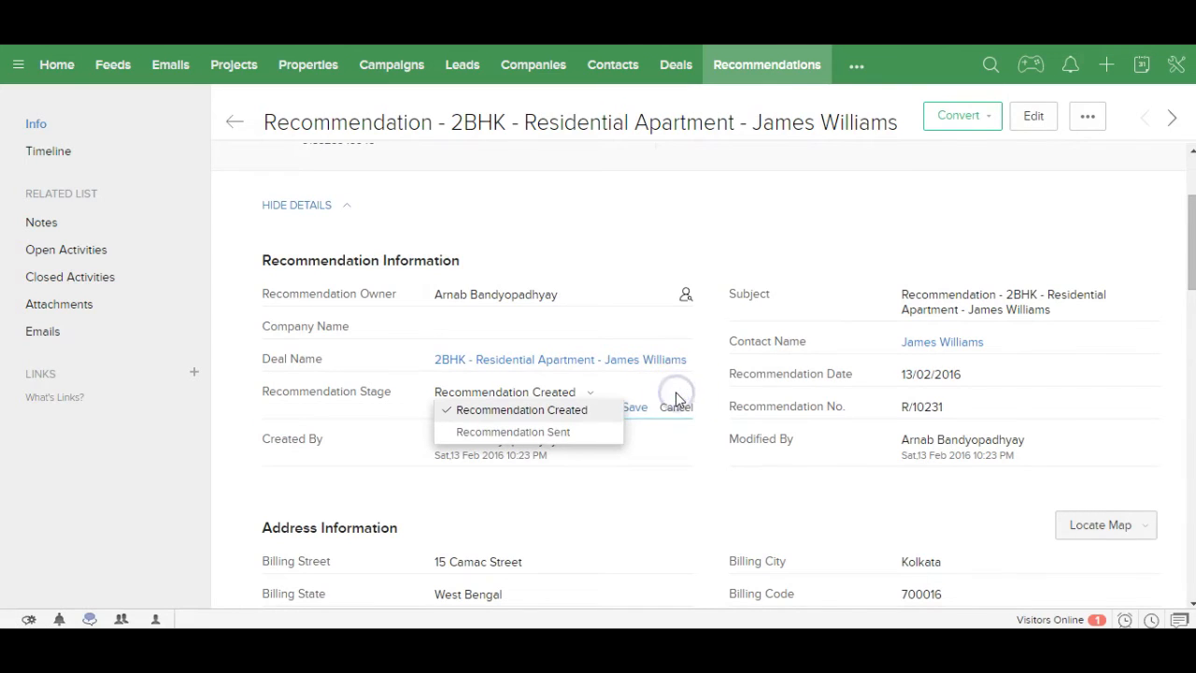
pyautogui.click(540, 432)
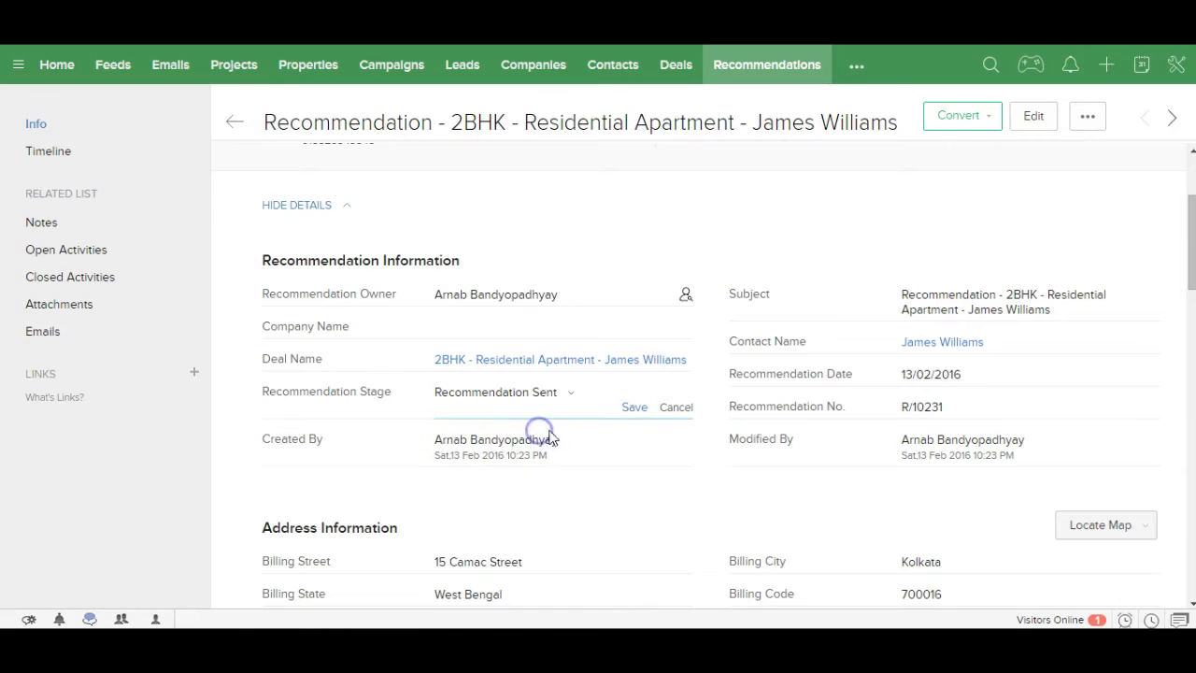
pyautogui.click(633, 408)
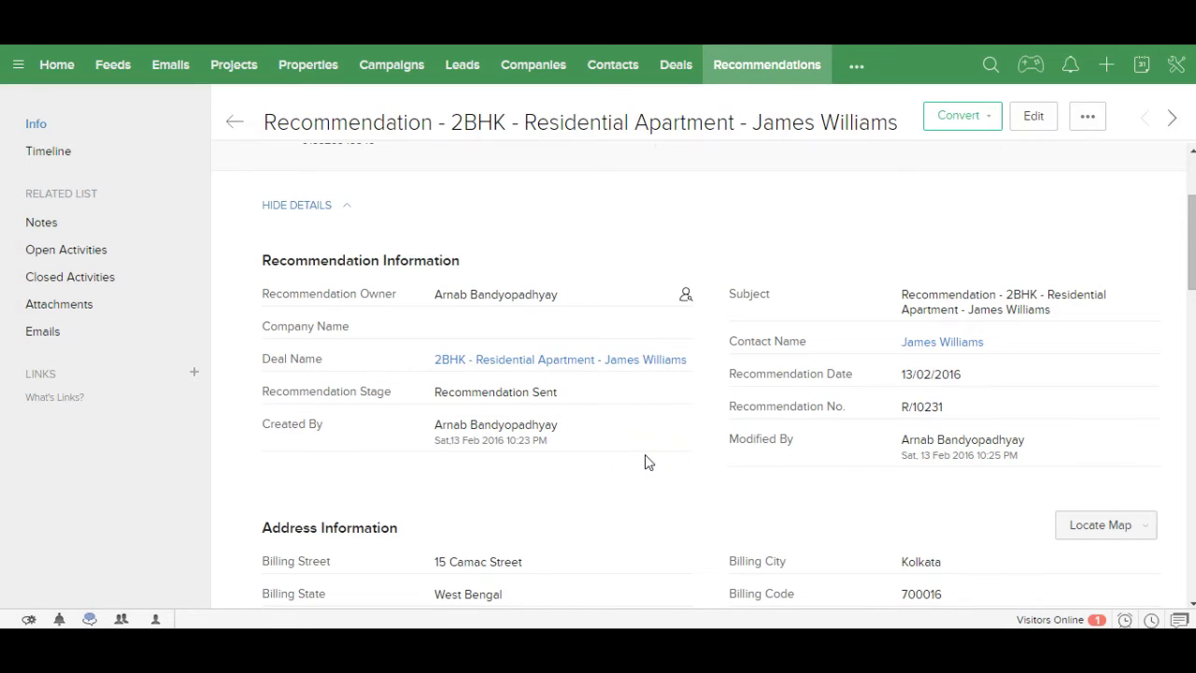
pyautogui.click(570, 362)
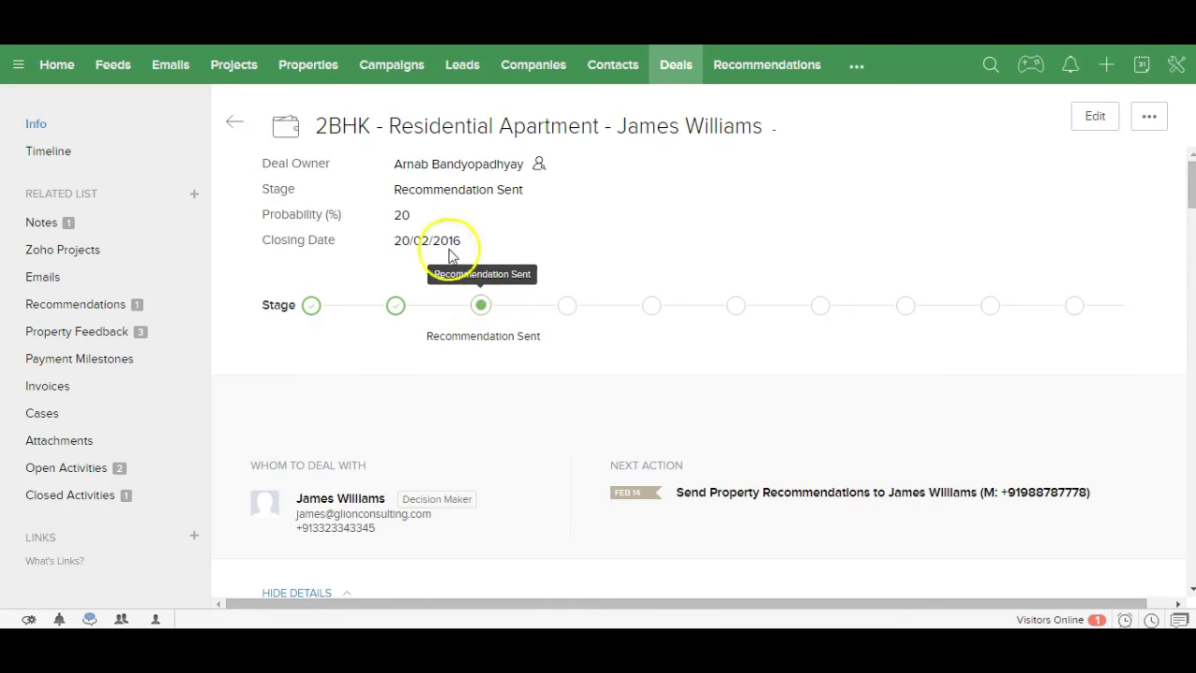
# Step: Complete the Send Property Recommendations task, then return to the deal's property feedback records
pyautogui.click(110, 338)
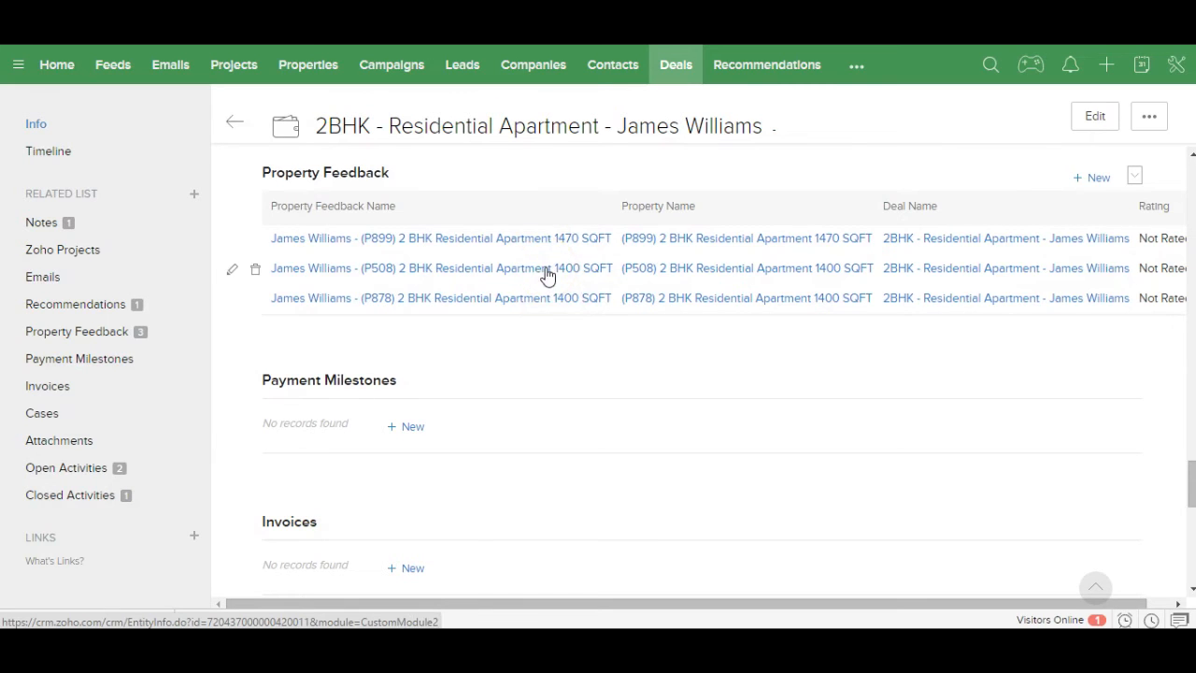
pyautogui.click(101, 477)
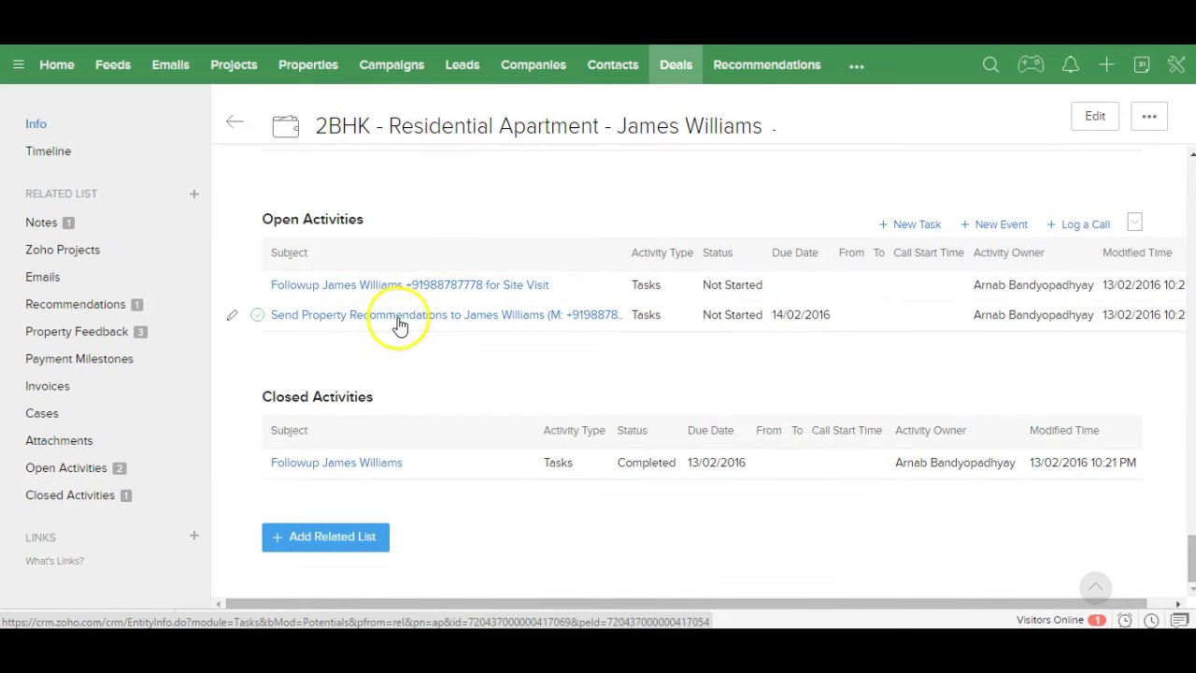
pyautogui.click(258, 318)
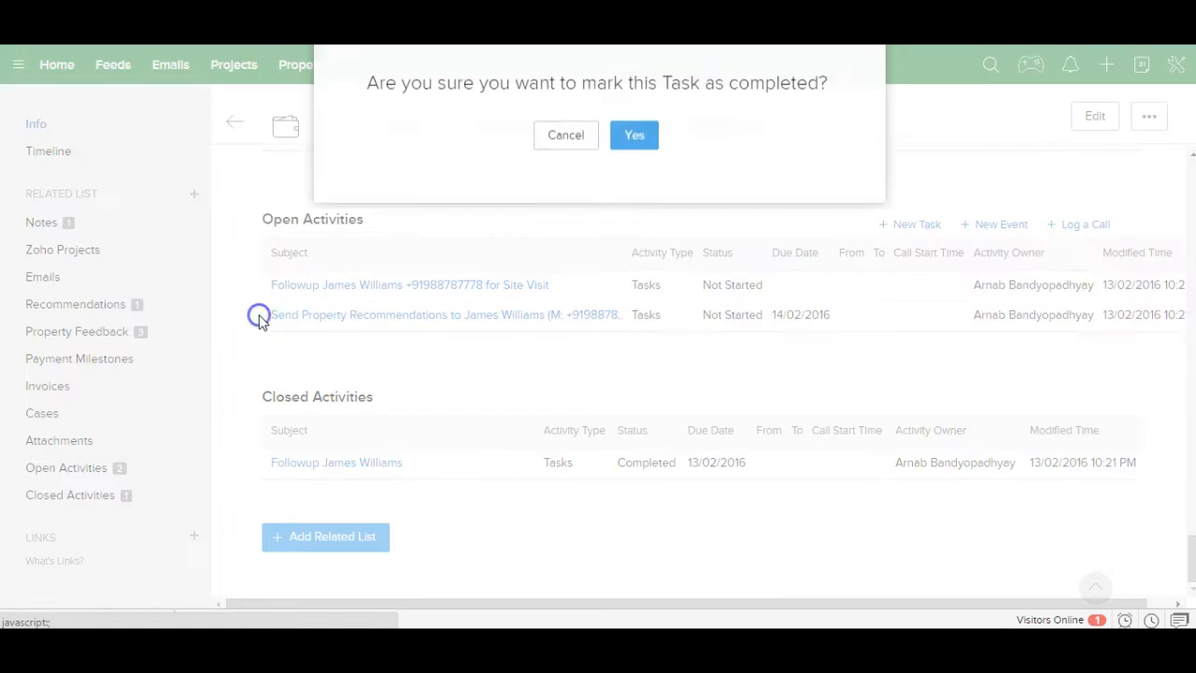
pyautogui.click(643, 164)
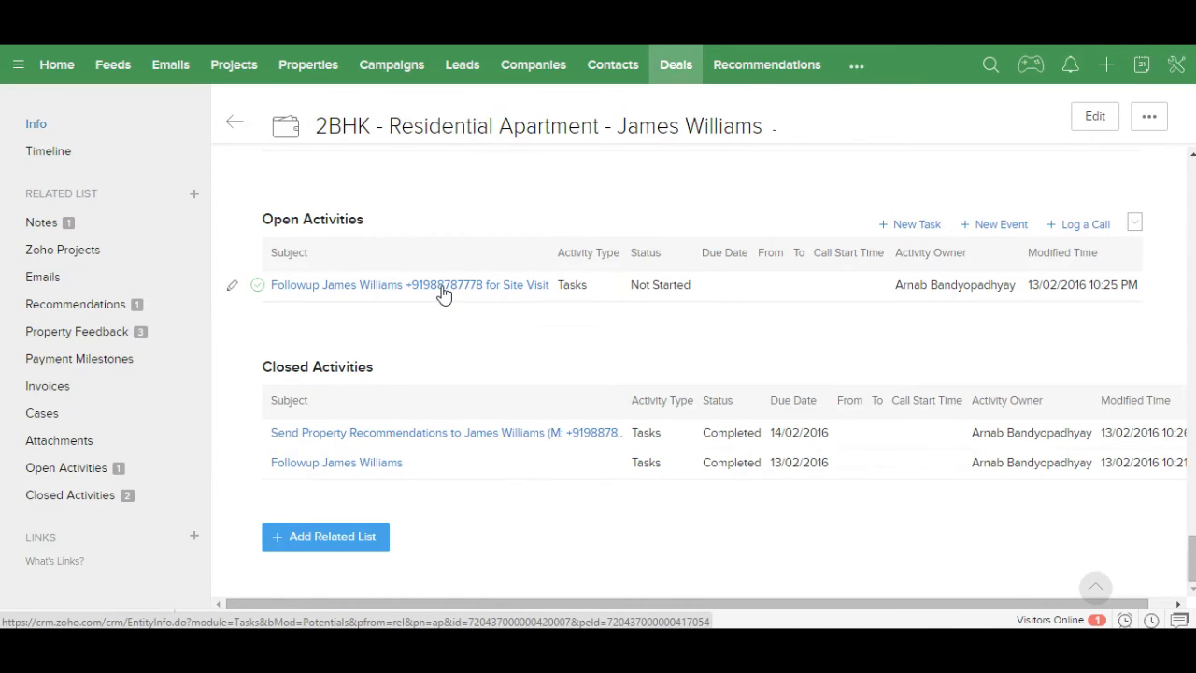
pyautogui.click(118, 336)
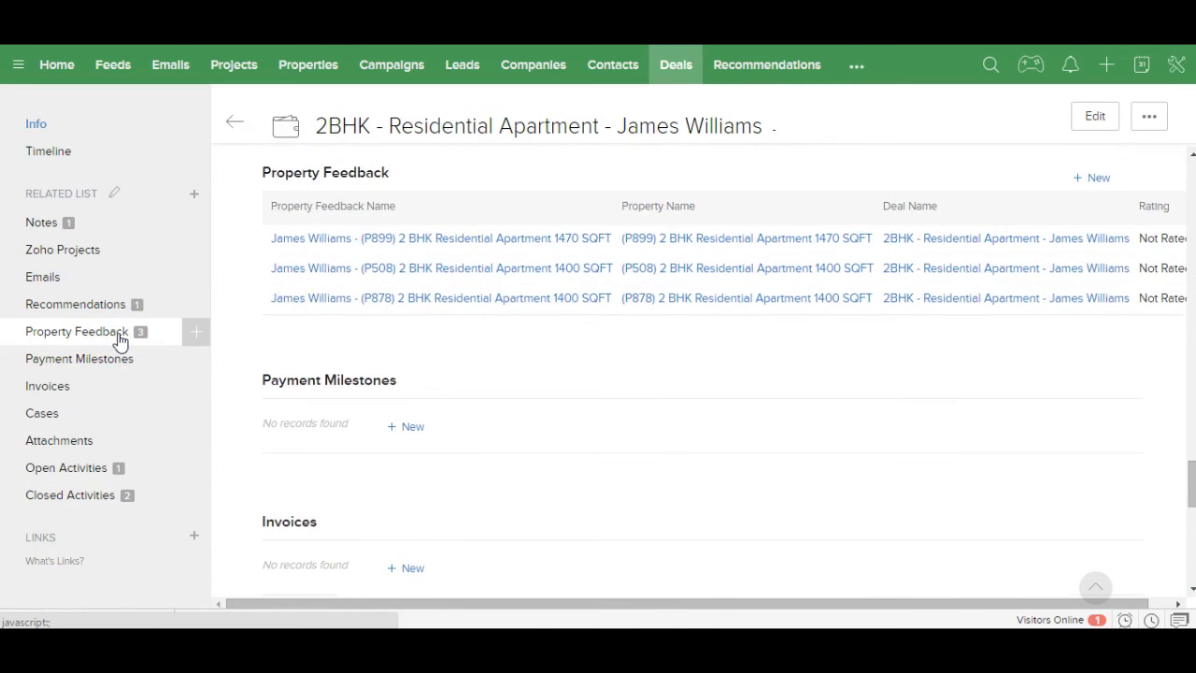
# Step: Open the P899 (2 BHK, 1470 SQFT) feedback record and show the New Task, New Event and Log a Call options
pyautogui.click(406, 239)
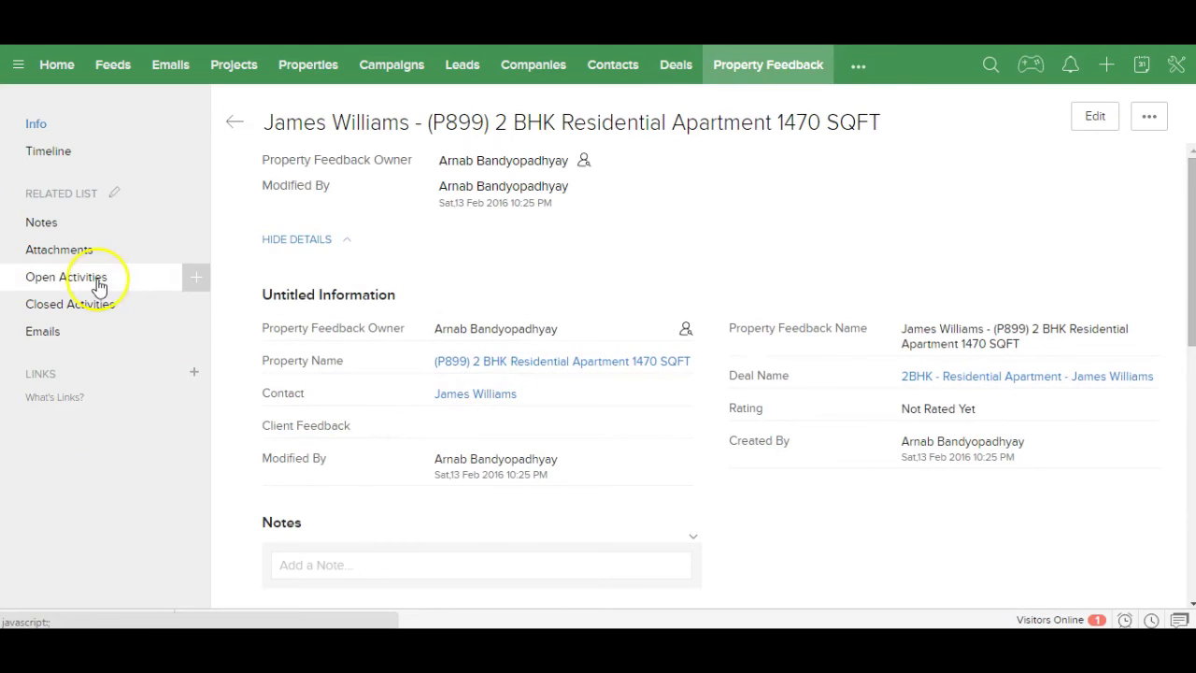
pyautogui.click(195, 282)
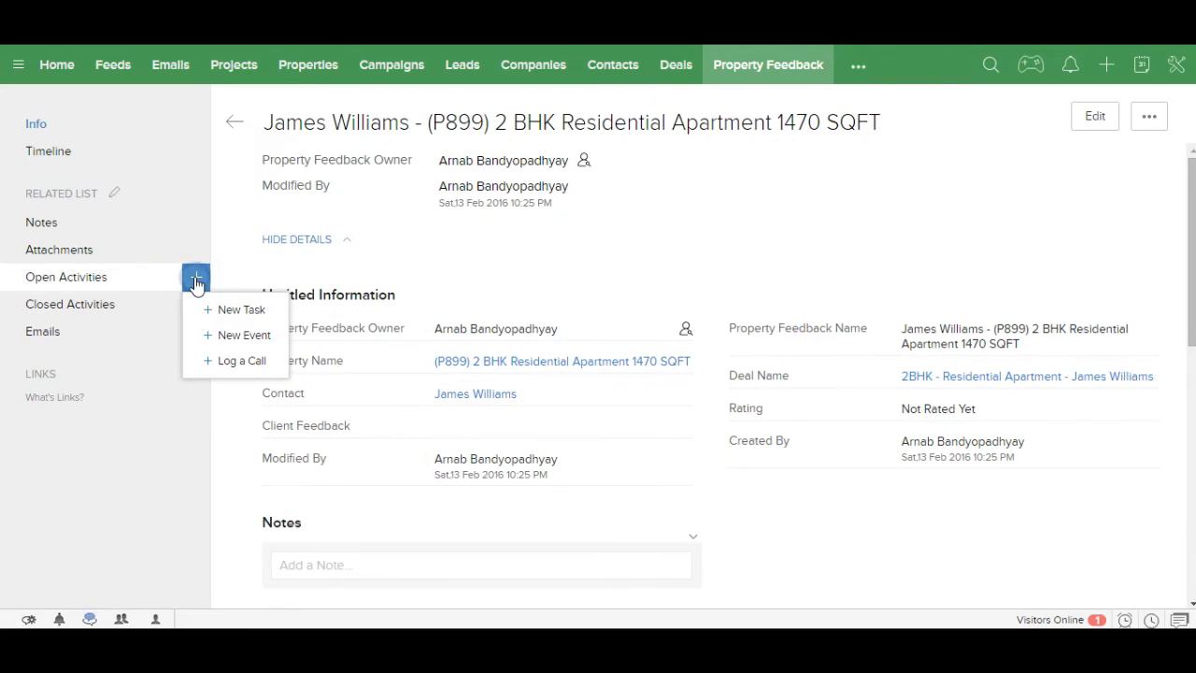
# Step: Start a new Site Visit event dated 15/02/2016, beginning at 02:00 PM
pyautogui.click(243, 336)
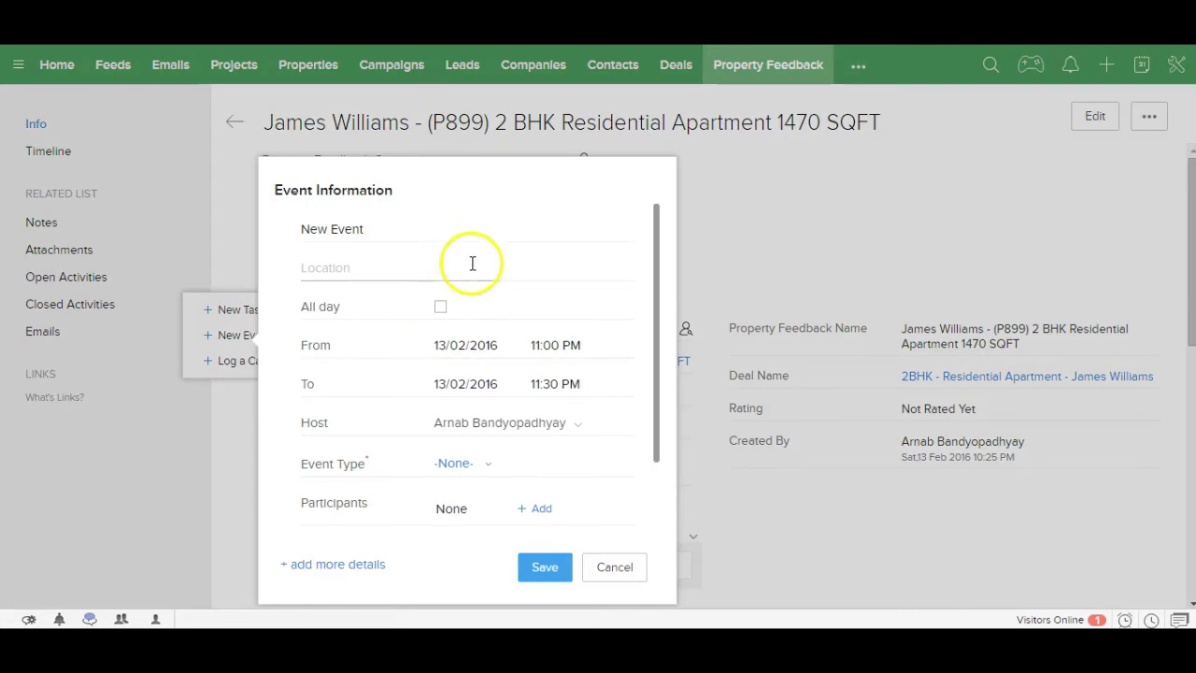
pyautogui.moveTo(395, 230); pyautogui.dragTo(277, 225)
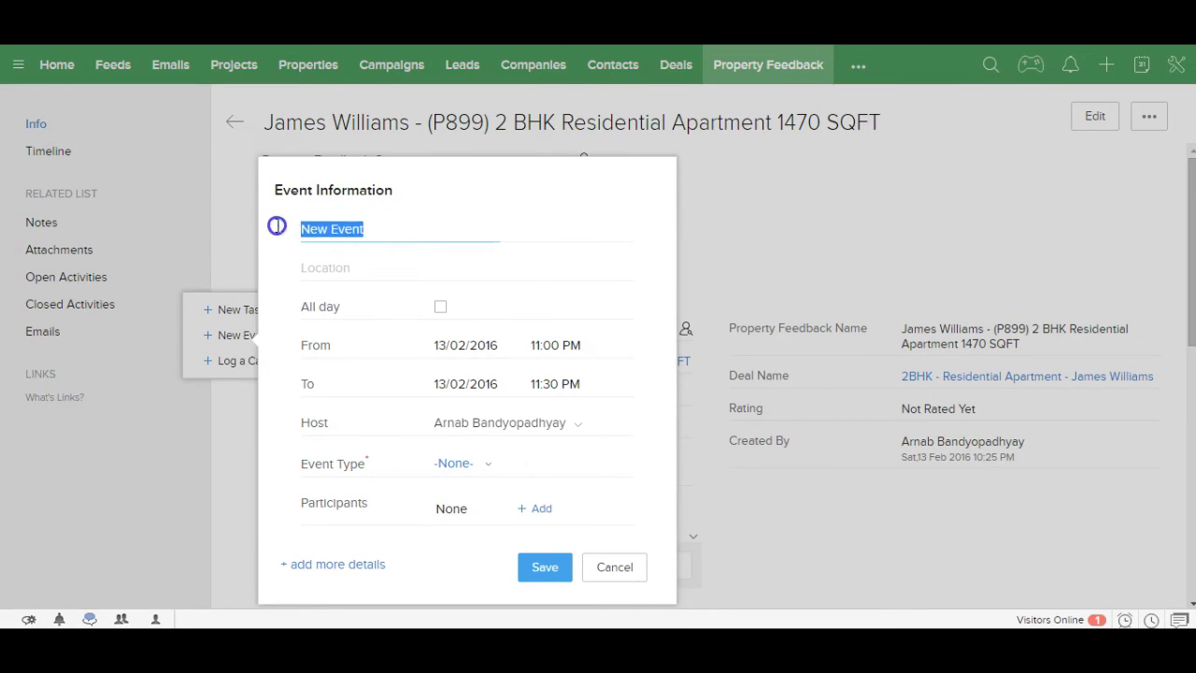
pyautogui.write('Sl')
pyautogui.click(325, 266)
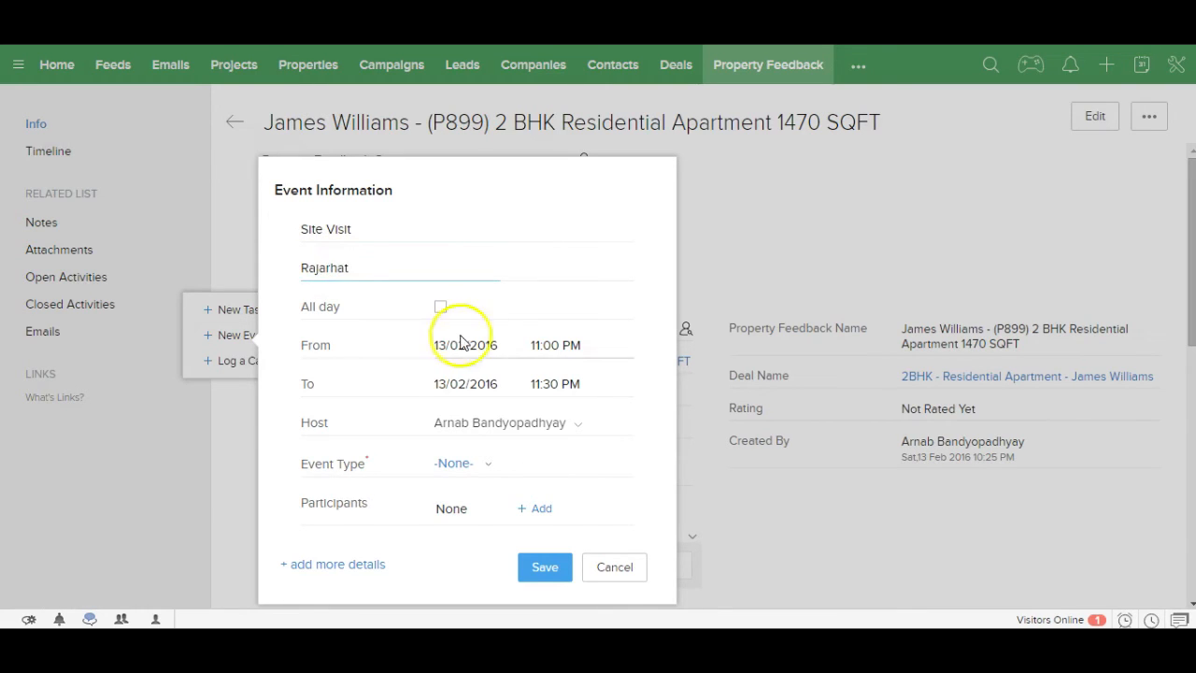
pyautogui.click(509, 344)
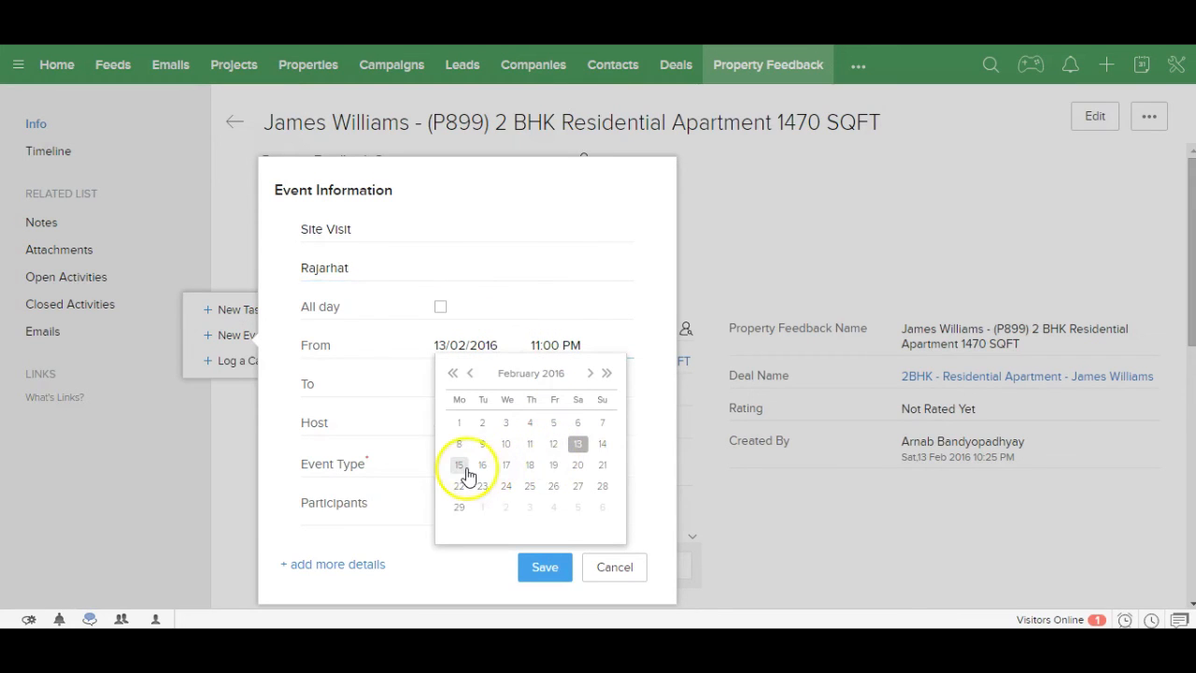
pyautogui.click(459, 466)
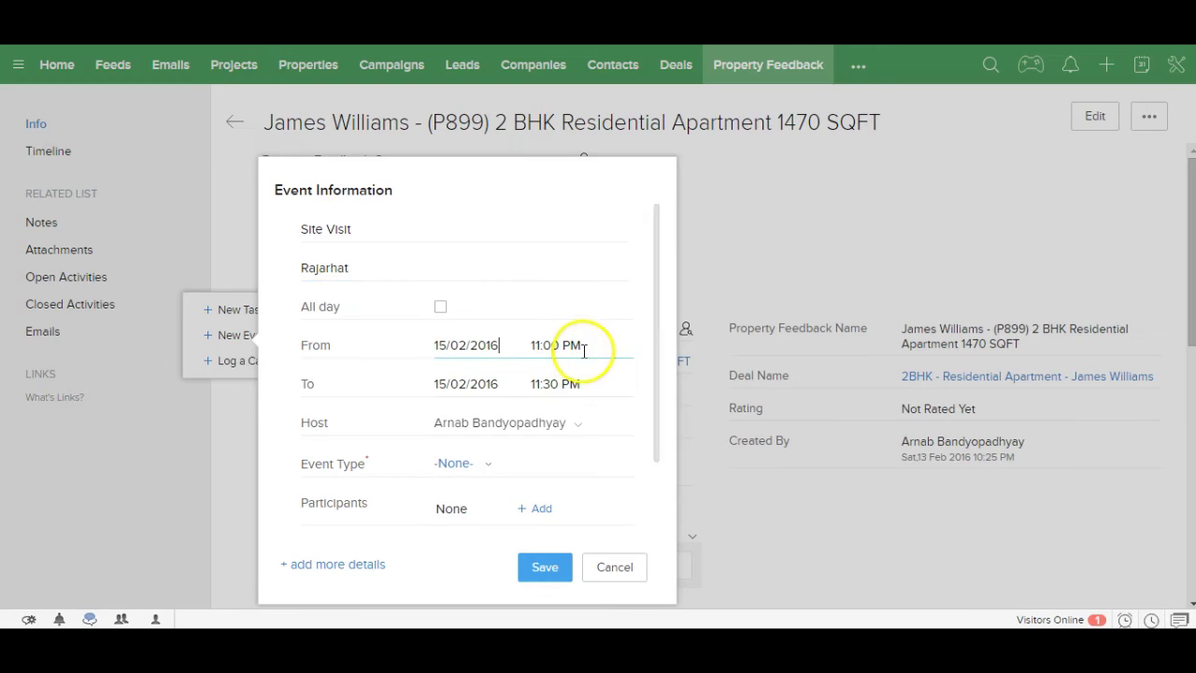
pyautogui.click(583, 347)
pyautogui.moveTo(606, 507); pyautogui.dragTo(606, 462)
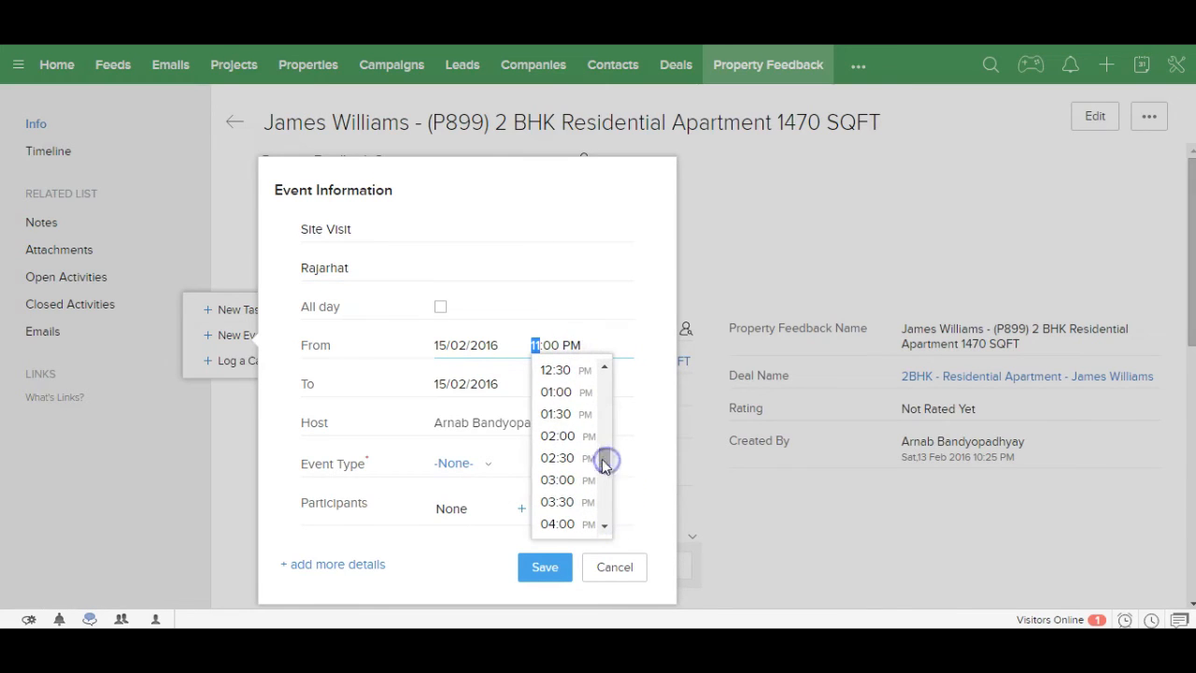
pyautogui.click(583, 439)
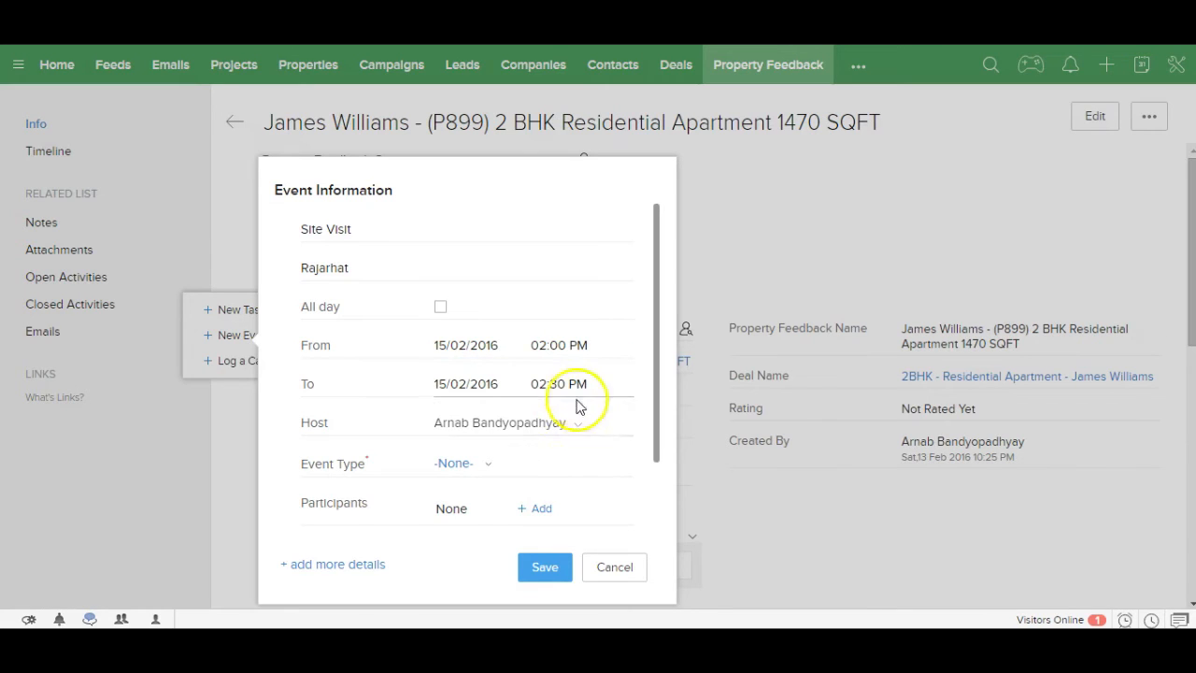
pyautogui.click(486, 466)
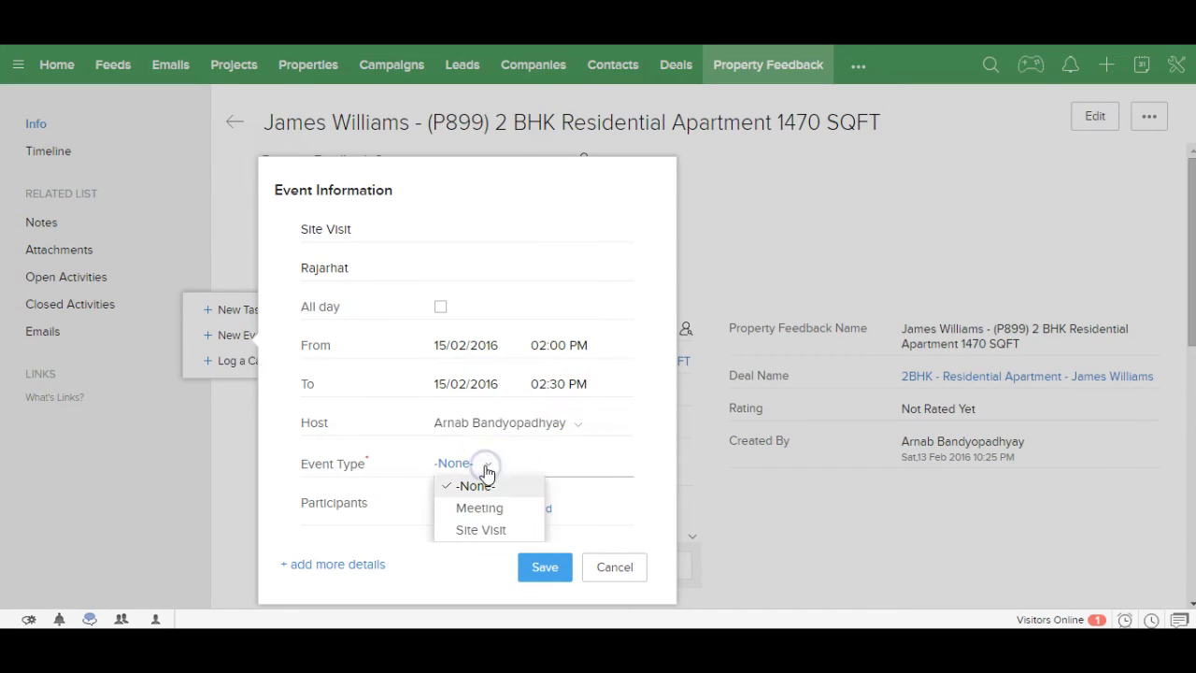
pyautogui.click(479, 533)
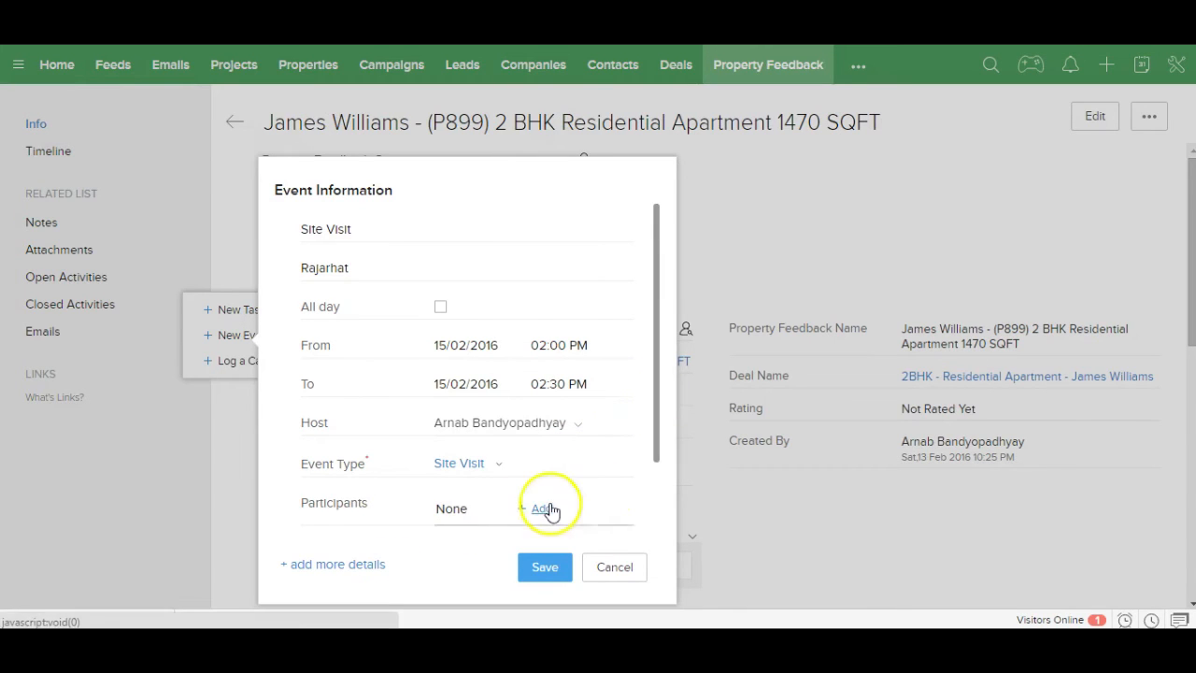
pyautogui.moveTo(659, 454); pyautogui.dragTo(652, 533)
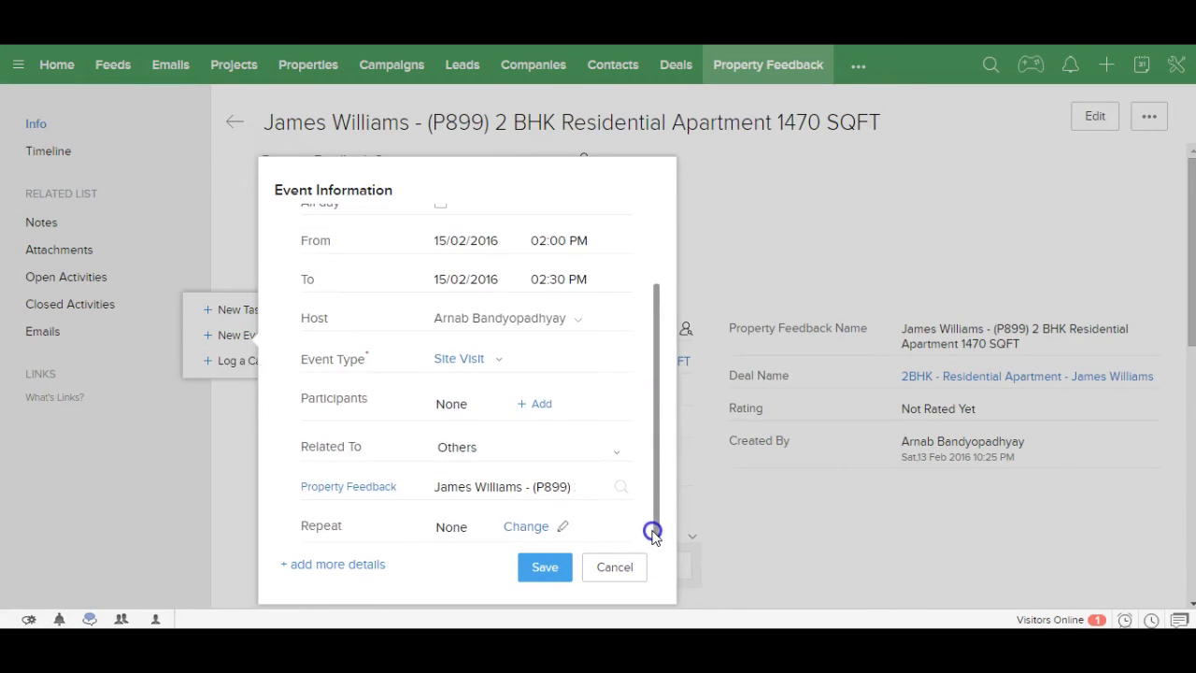
# Step: Add the client's contact as participant and save the event without sending invitations
pyautogui.click(543, 405)
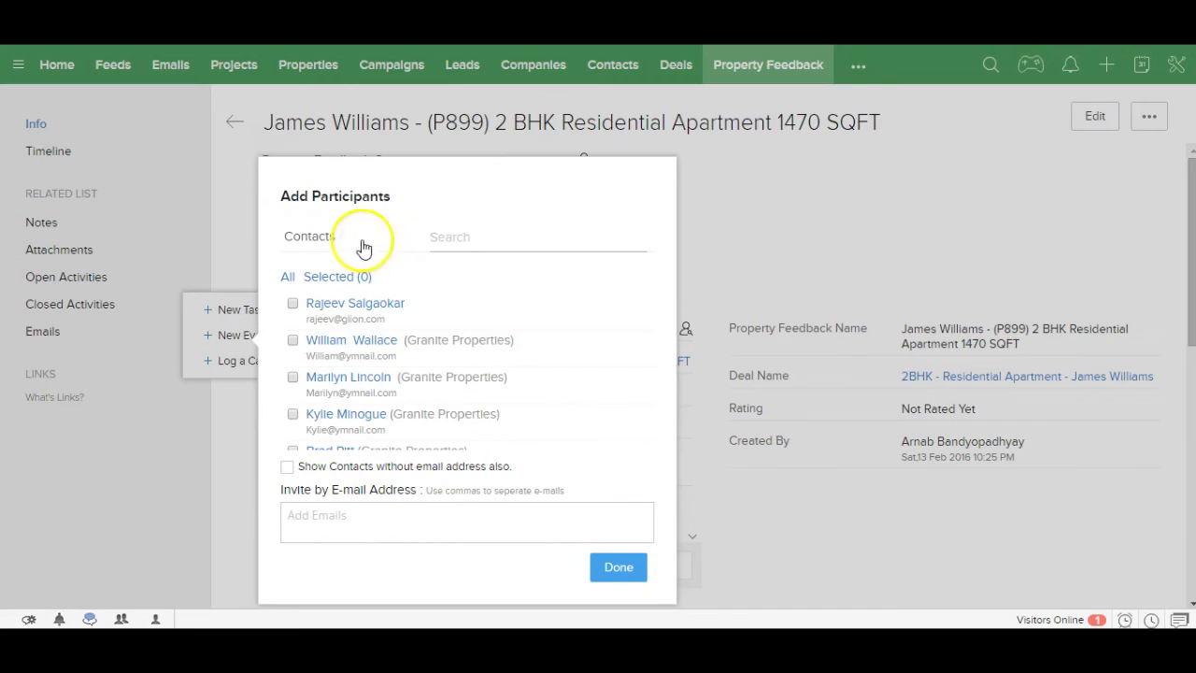
pyautogui.click(451, 237)
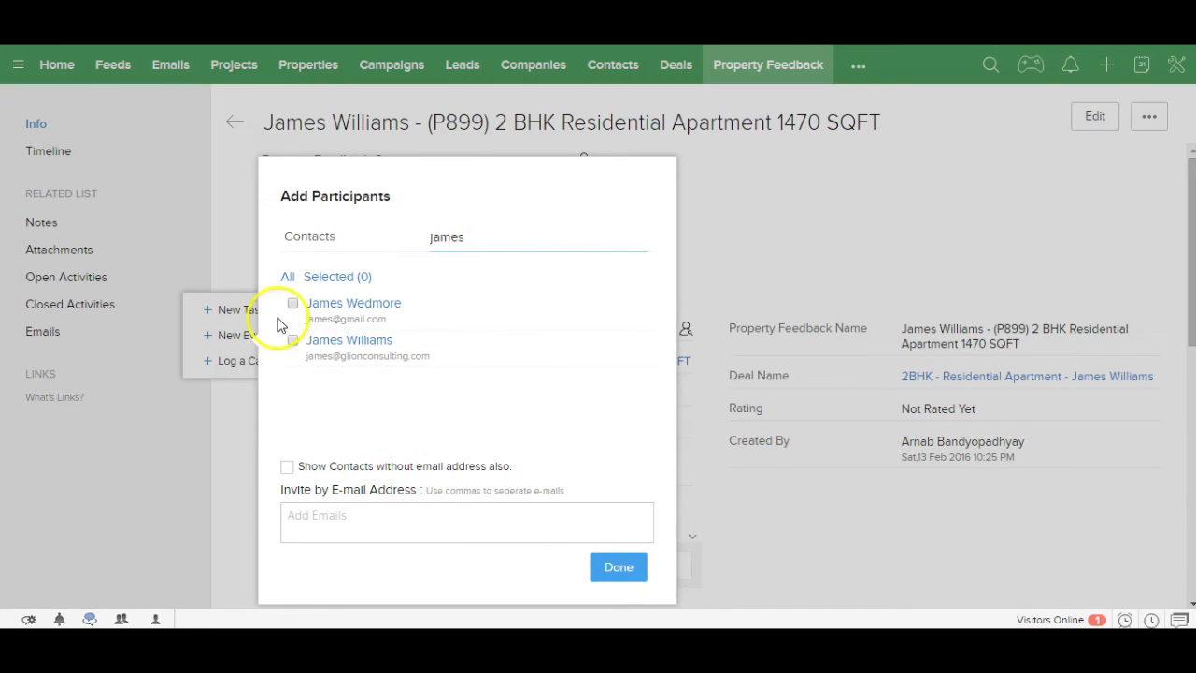
pyautogui.click(291, 340)
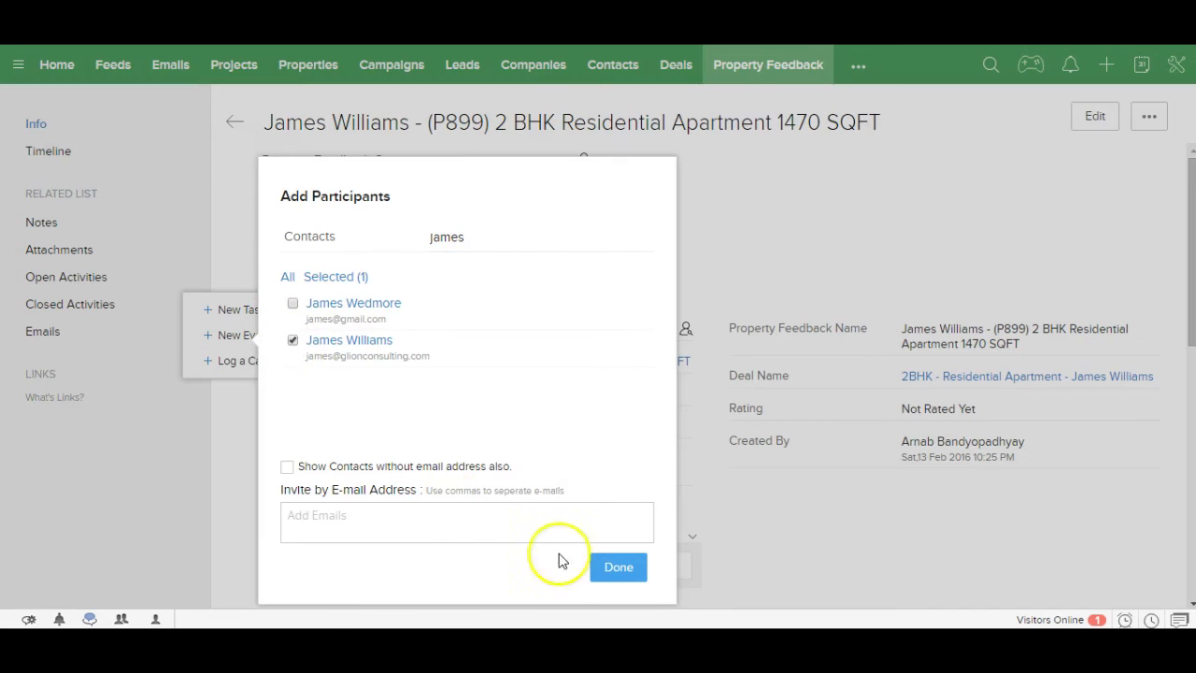
pyautogui.click(619, 569)
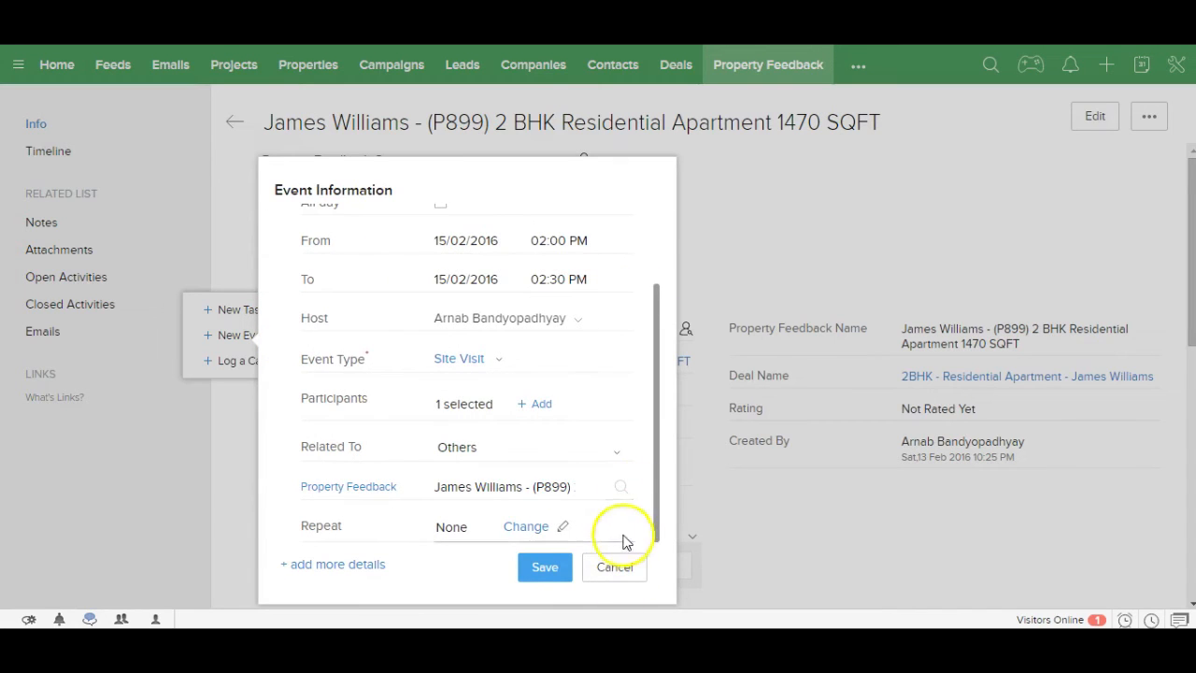
pyautogui.click(656, 514)
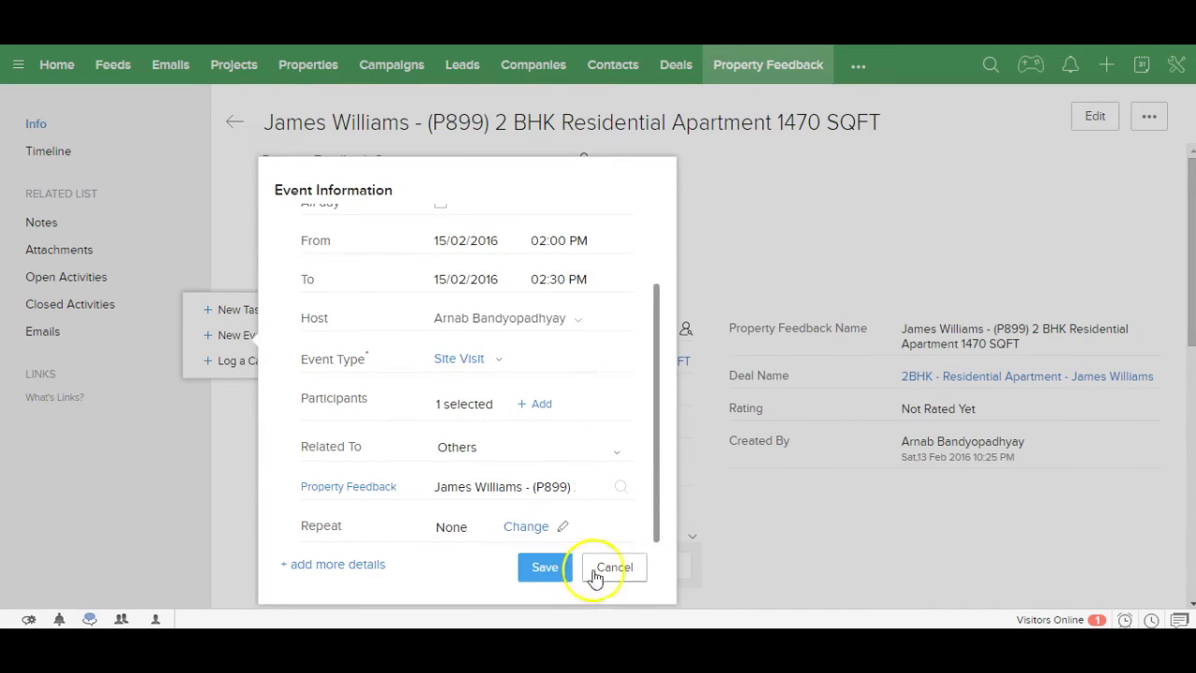
pyautogui.click(552, 570)
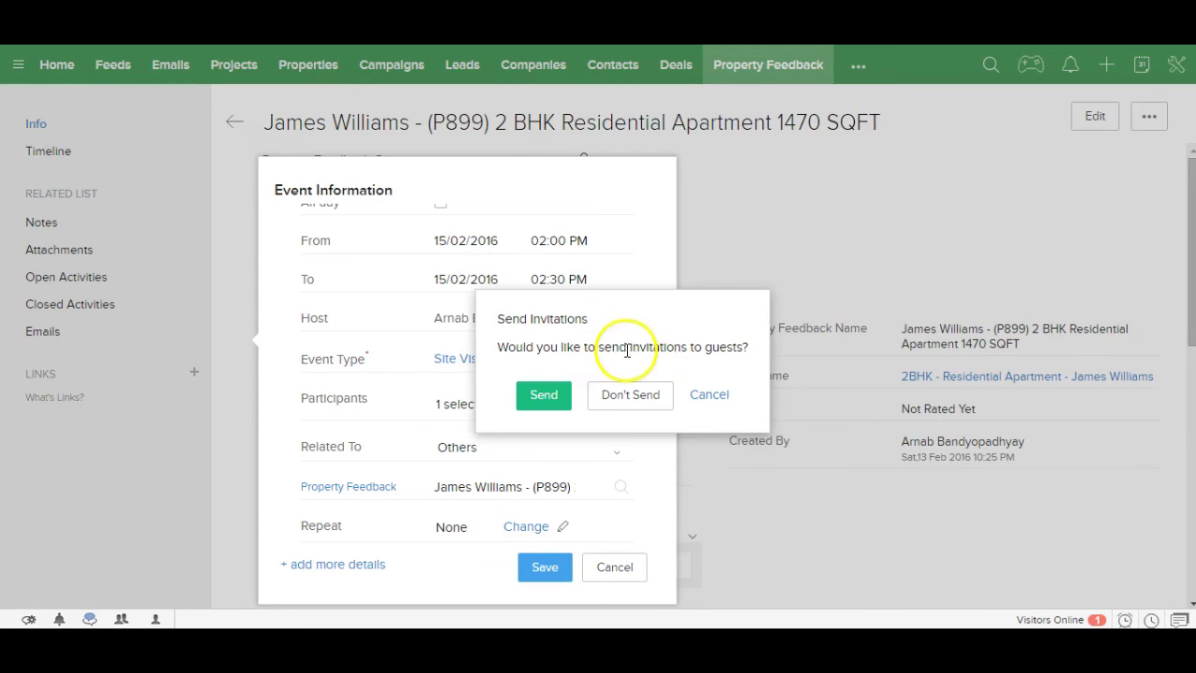
pyautogui.click(628, 396)
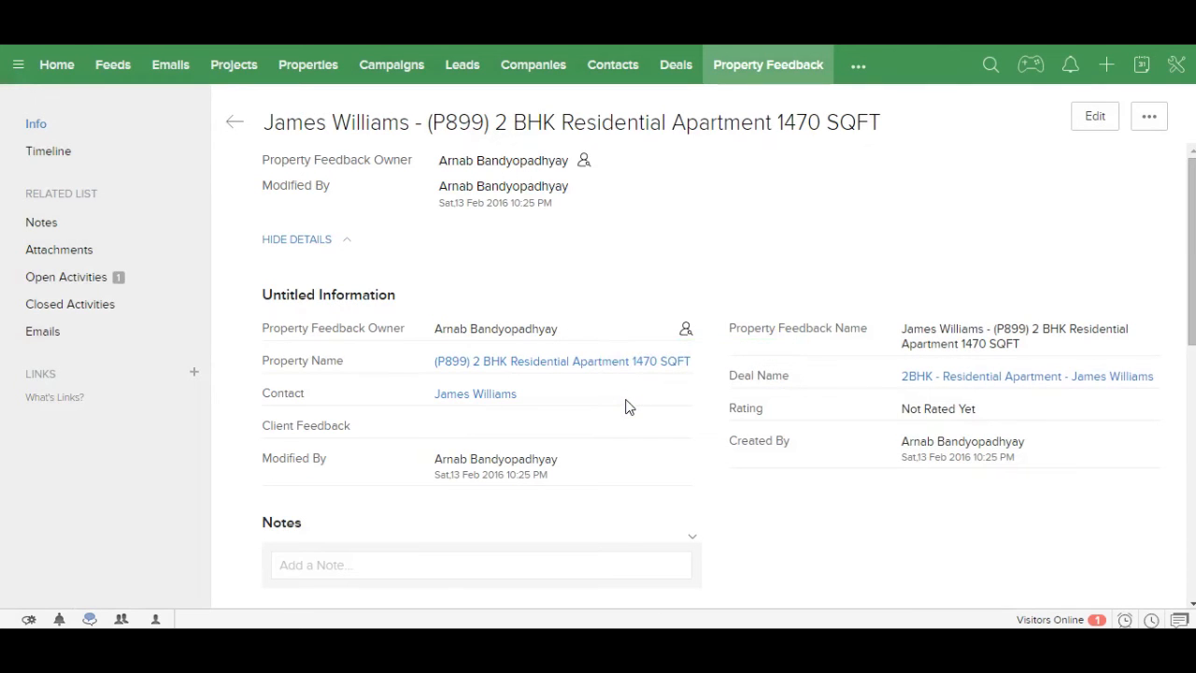
# Step: Confirm the Site Visit under open activities, then open the mini calendar on 15 February 2016
pyautogui.click(106, 282)
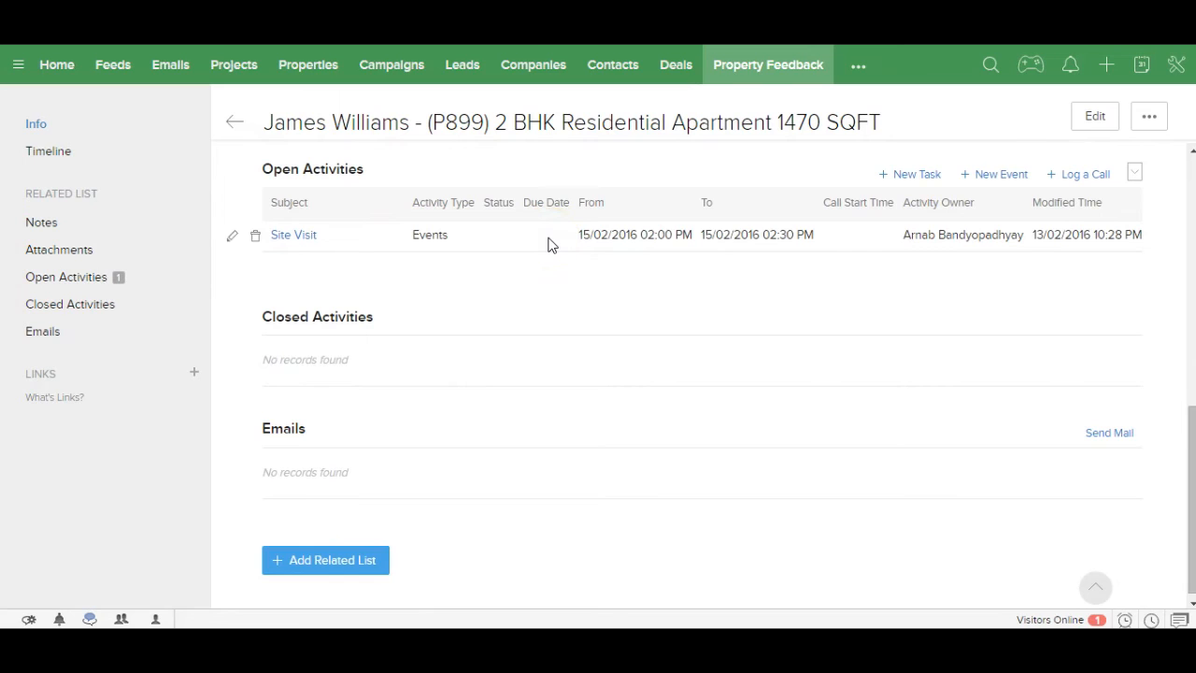
pyautogui.click(1141, 67)
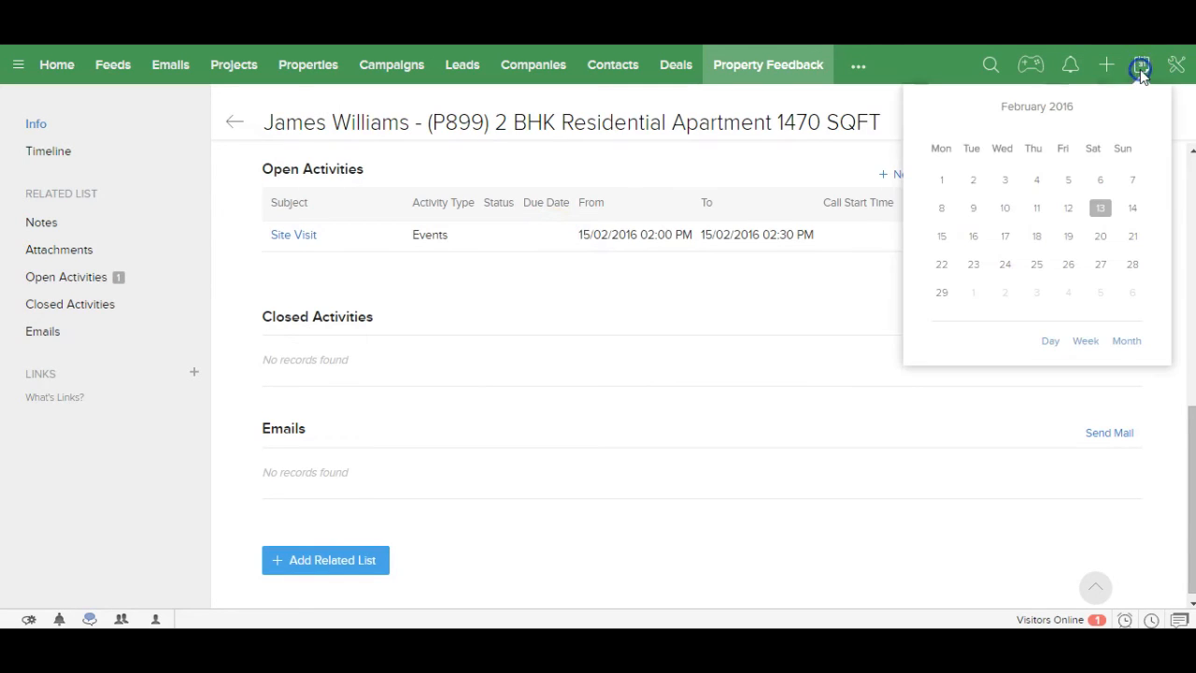
pyautogui.click(942, 239)
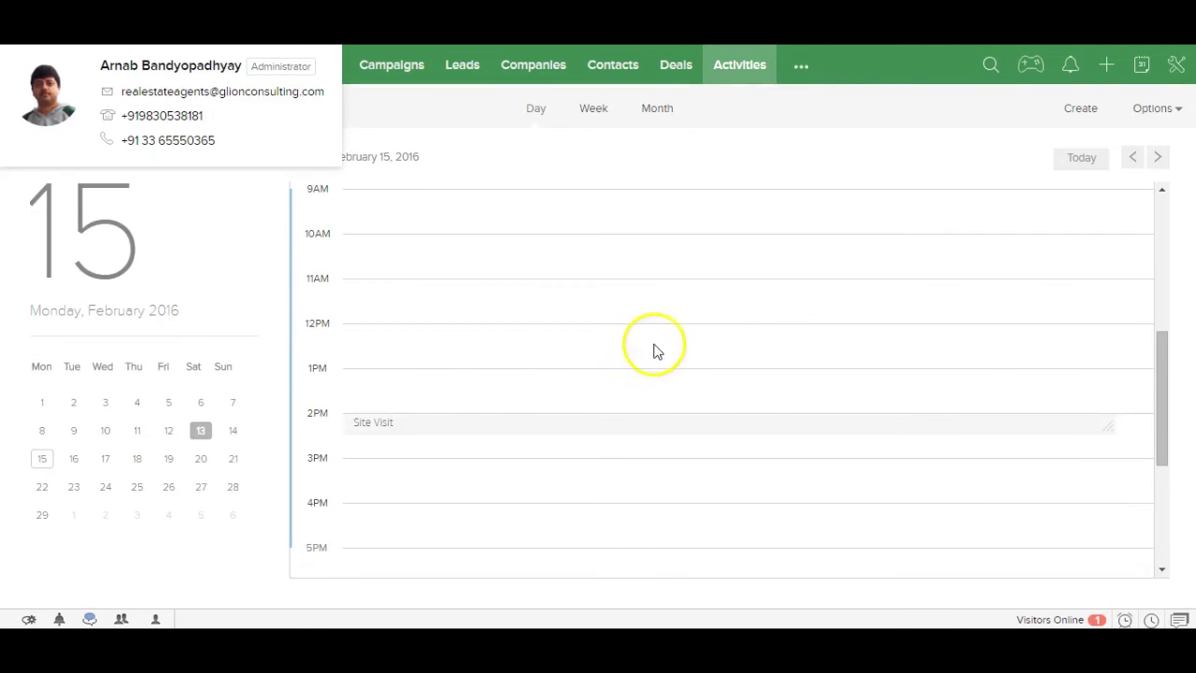
pyautogui.moveTo(392, 428)
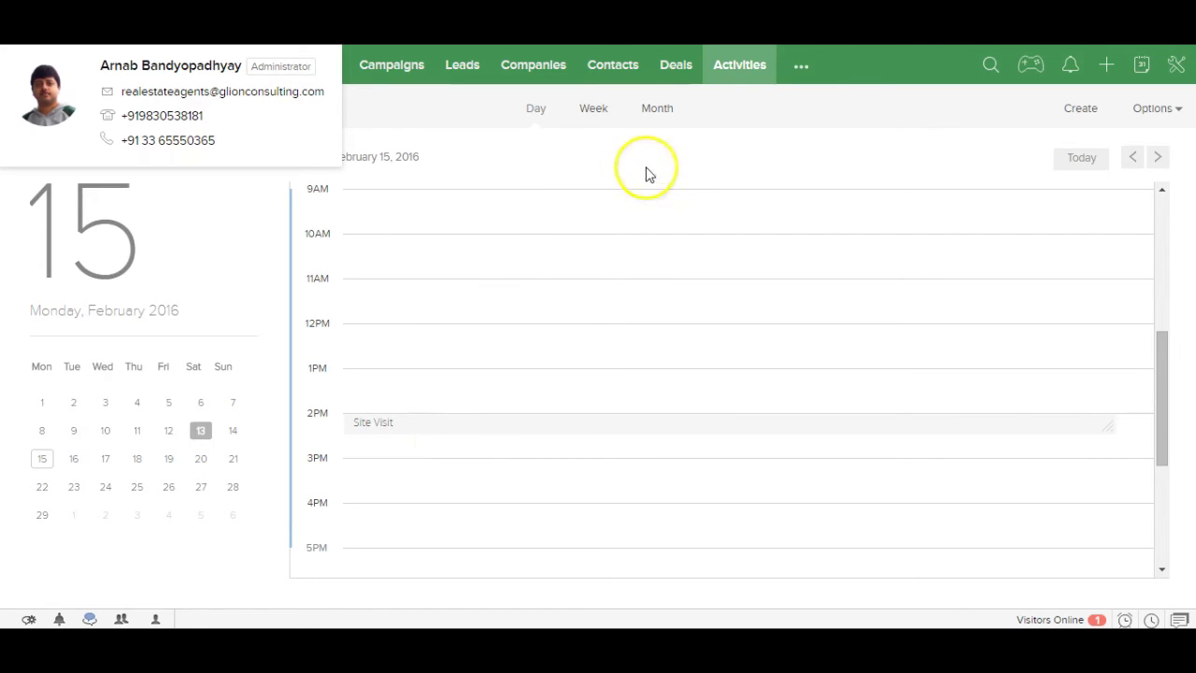
pyautogui.click(683, 70)
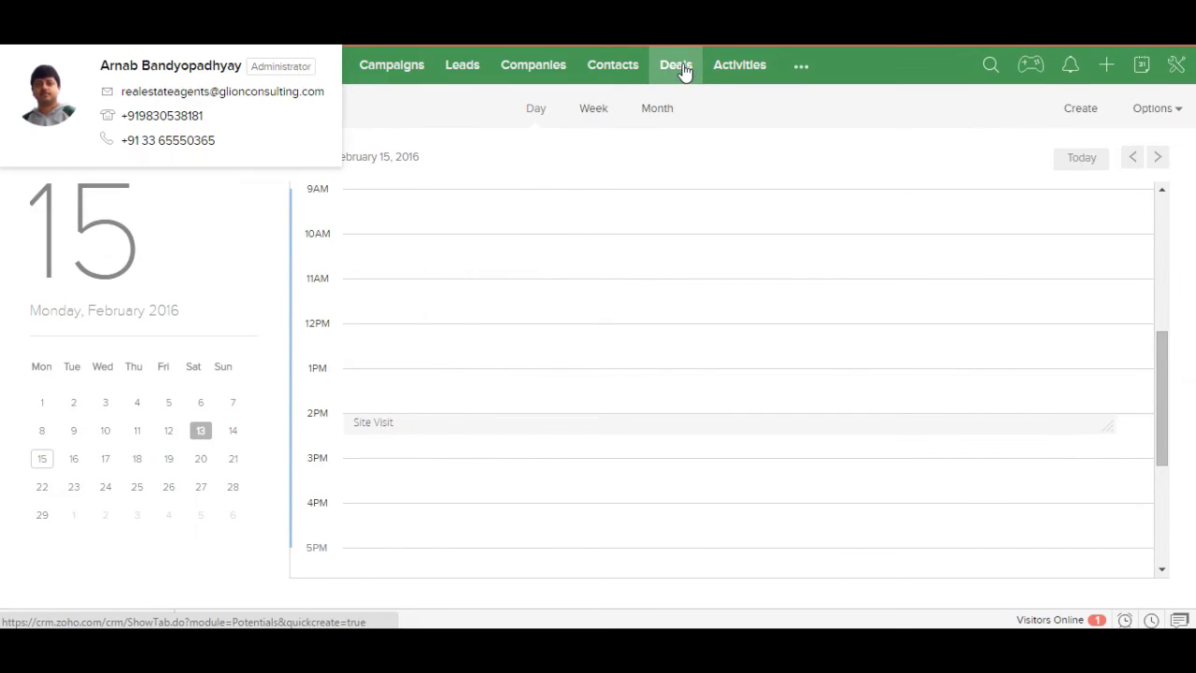
pyautogui.click(871, 193)
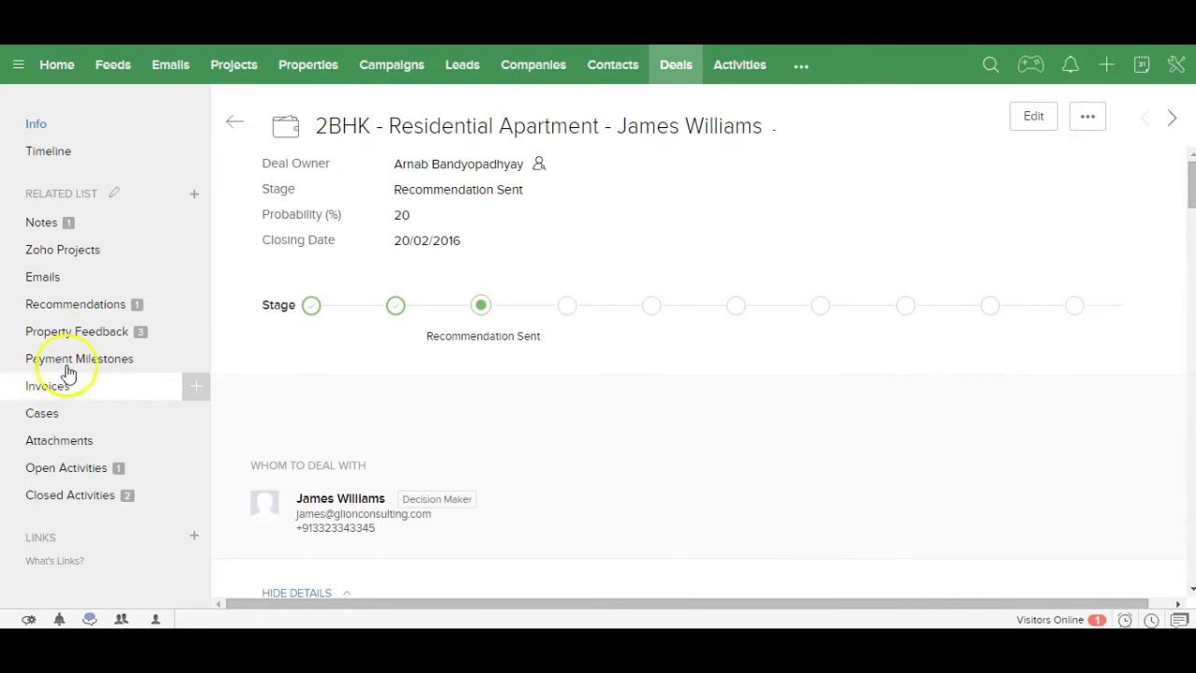
# Step: Jump to the deal's Property Feedback list showing records for P899, P508 and P878
pyautogui.click(78, 336)
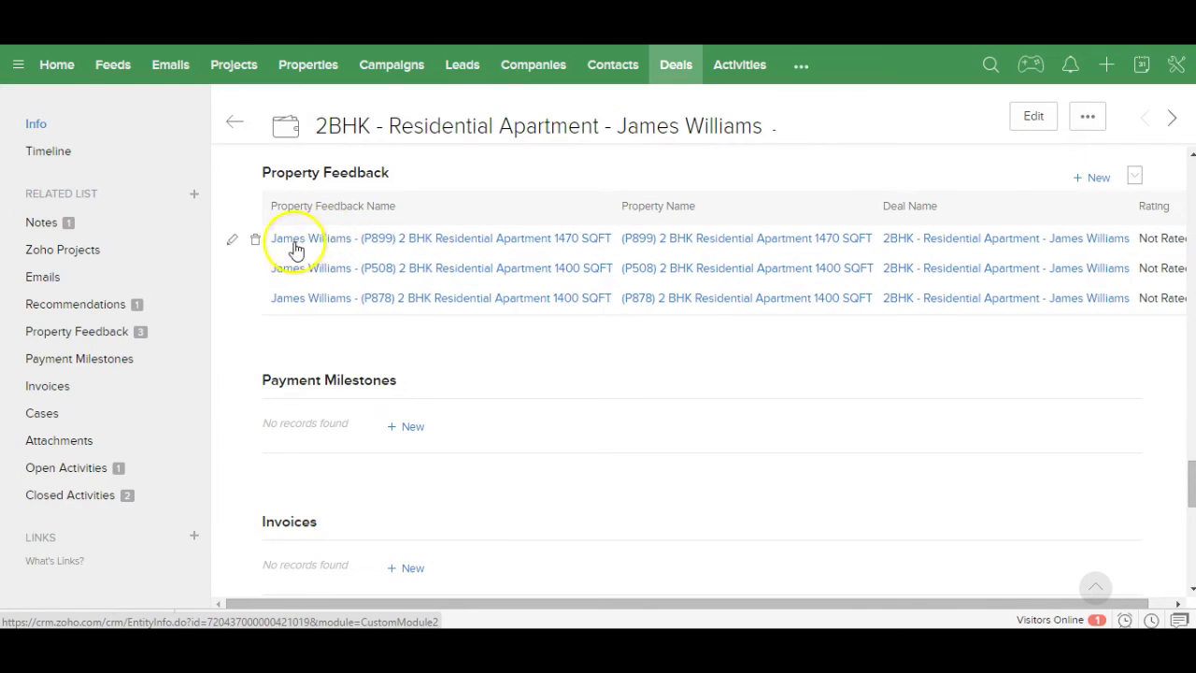
# Step: Edit the three feedback ratings, P899 to 4 Star, P508 Rejected and P878 Selected, saving each
pyautogui.click(232, 242)
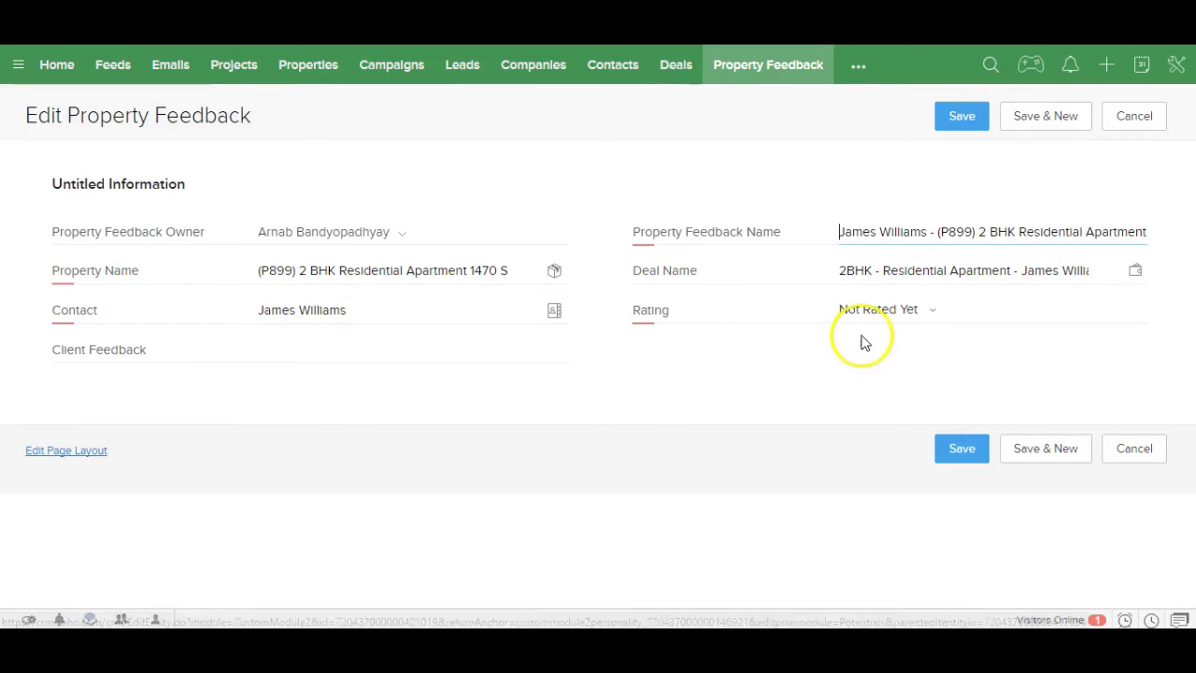
pyautogui.click(893, 313)
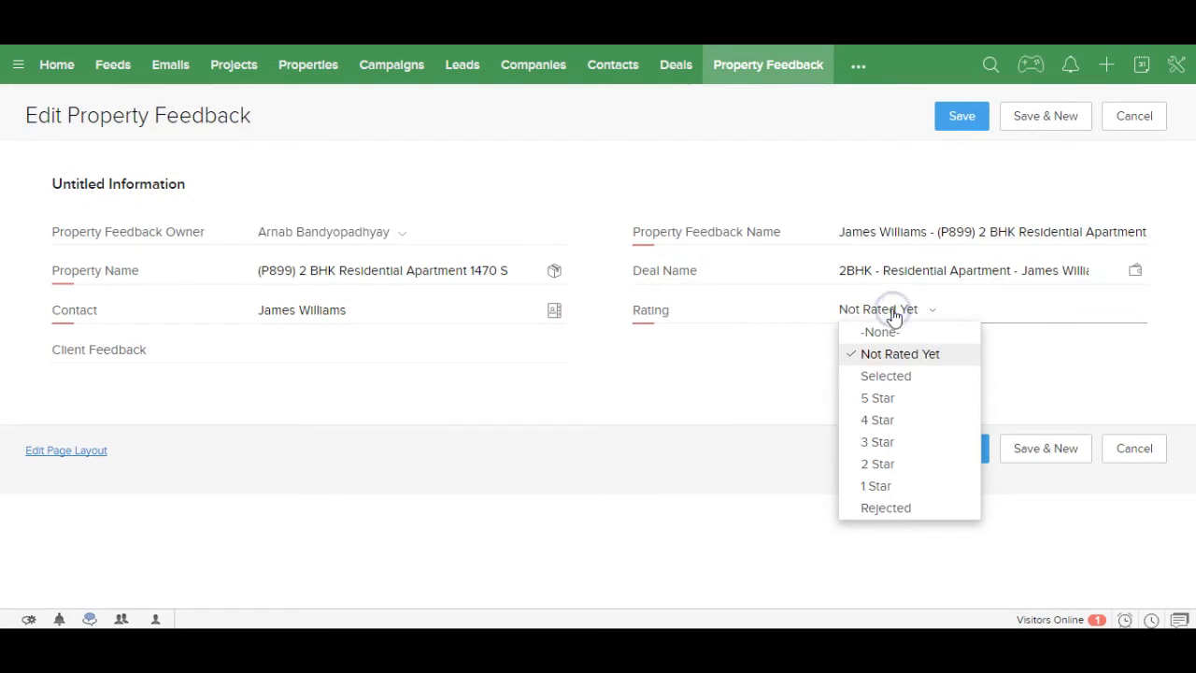
pyautogui.click(878, 421)
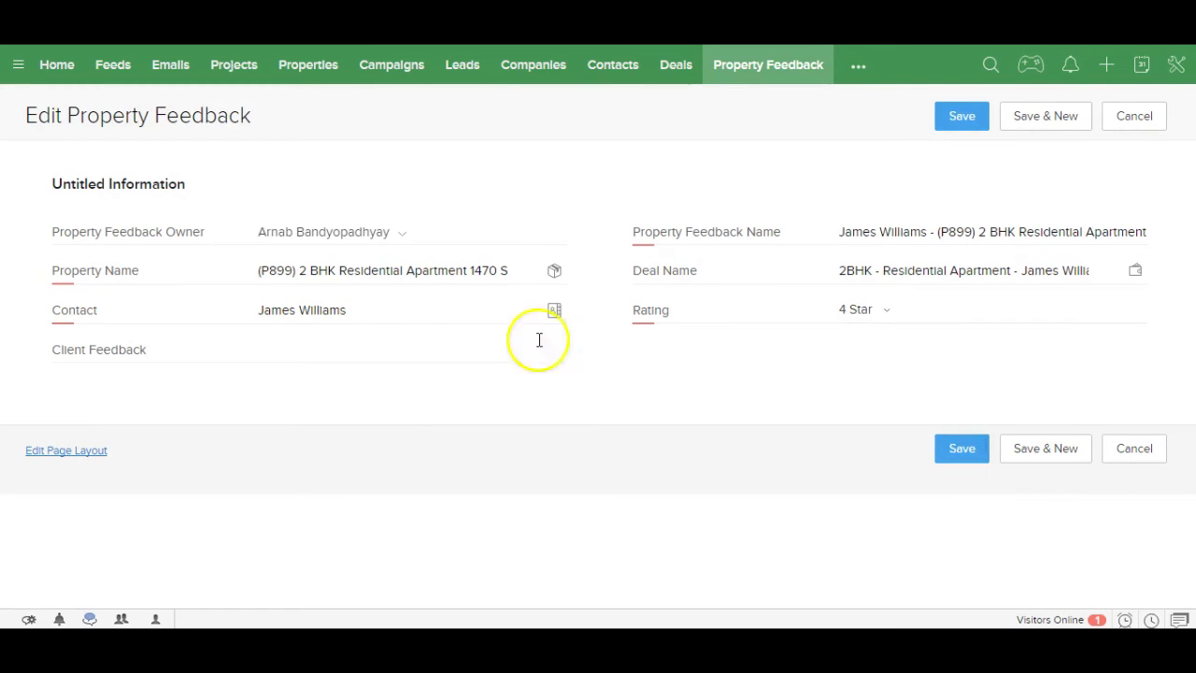
pyautogui.click(957, 450)
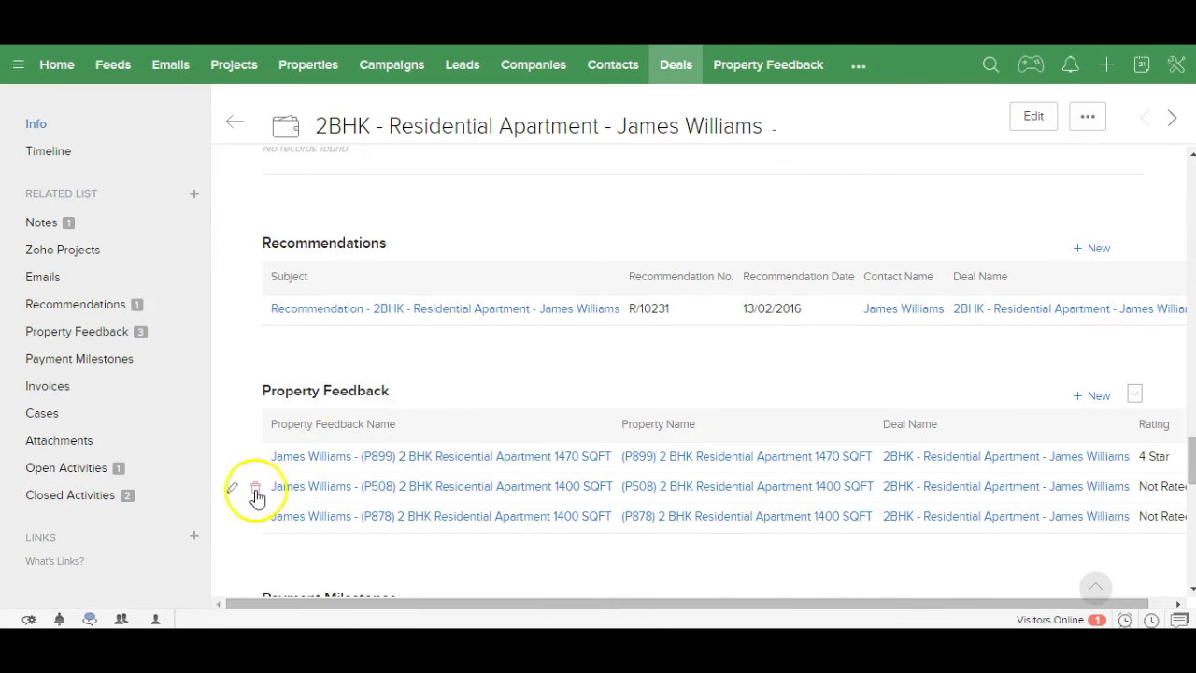
pyautogui.click(235, 491)
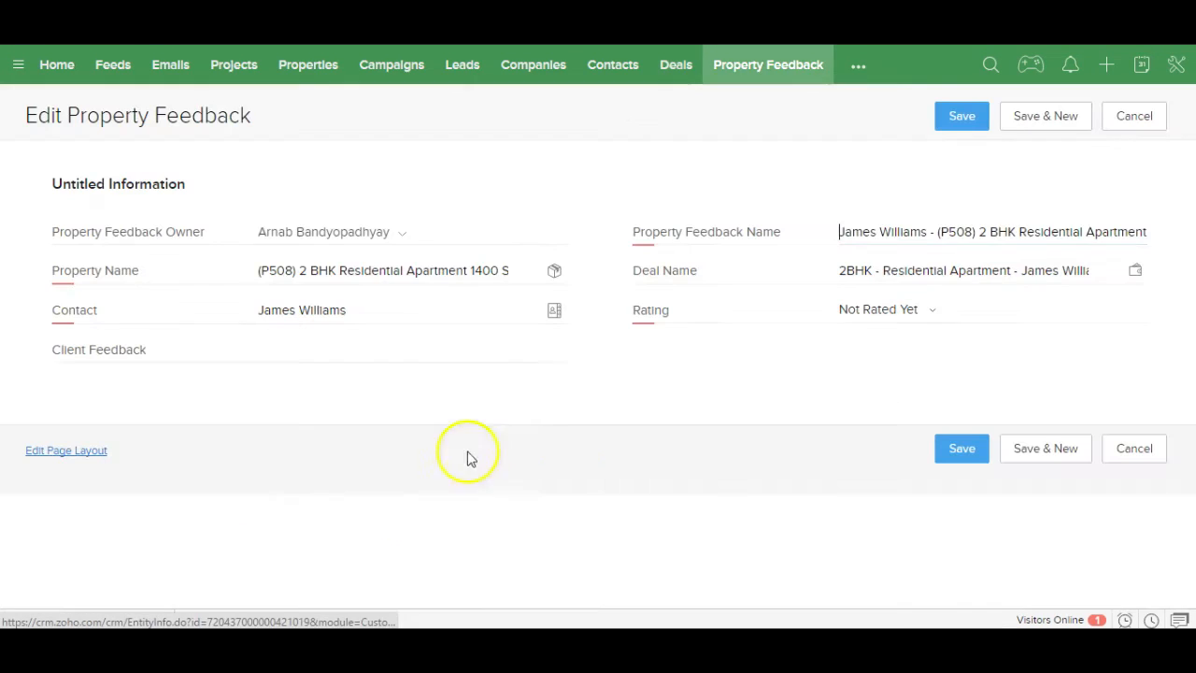
pyautogui.click(886, 306)
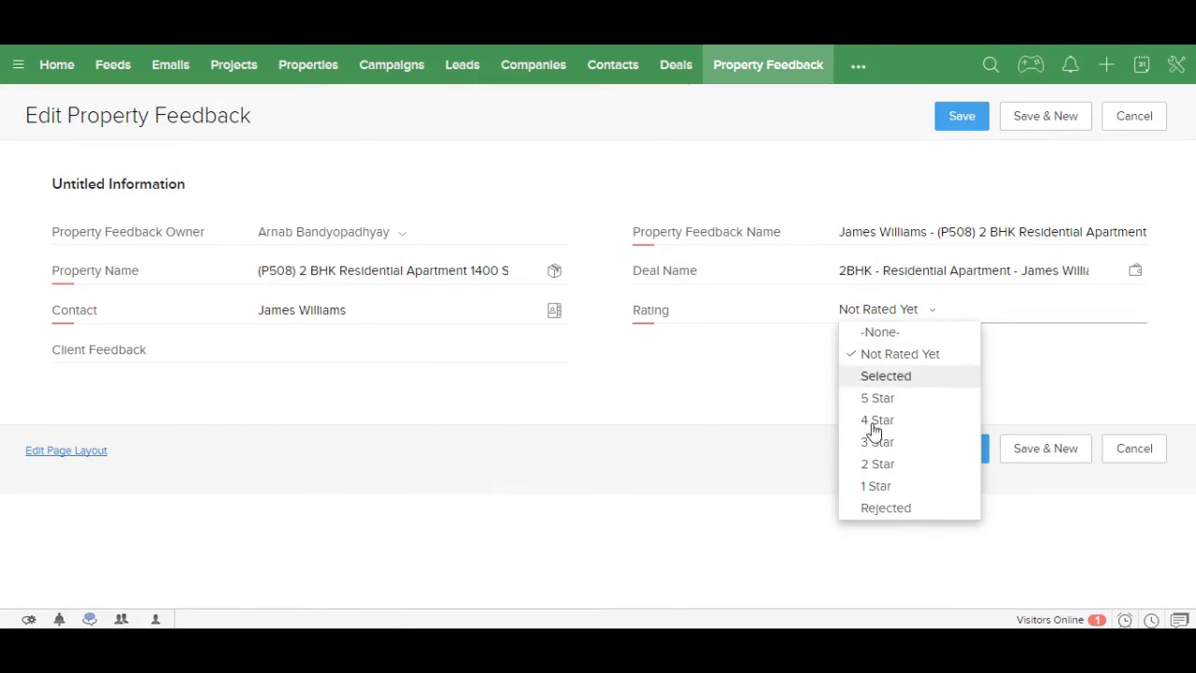
pyautogui.click(872, 510)
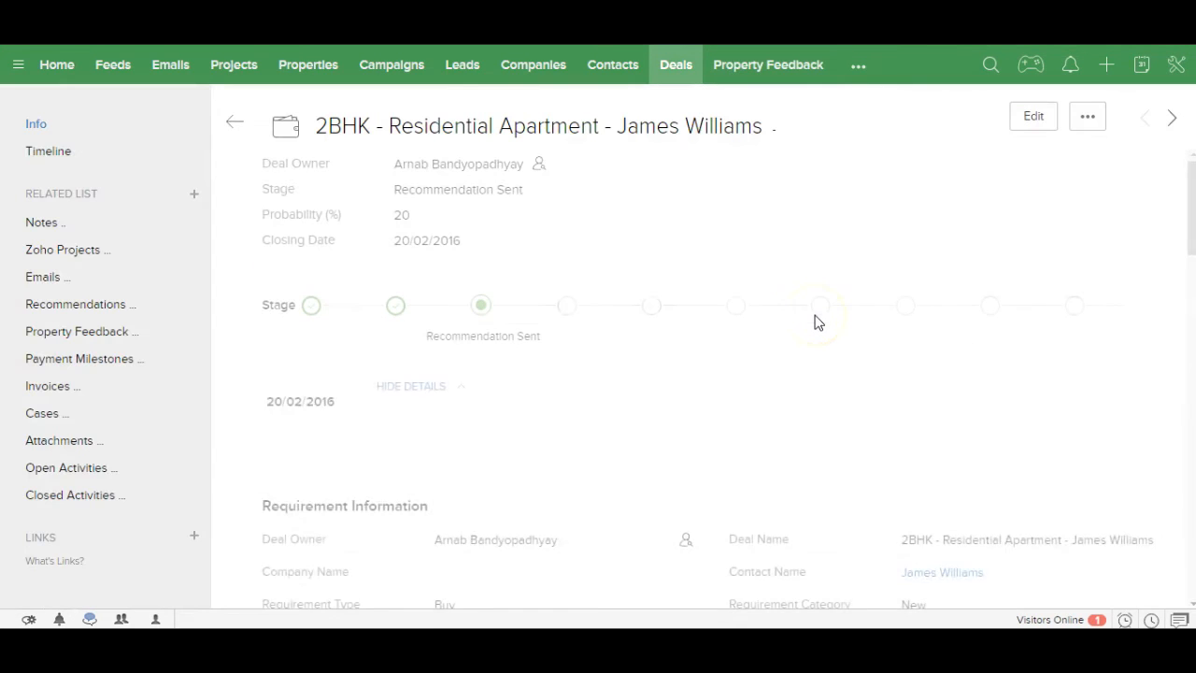
pyautogui.scroll(-15, 699, 447)
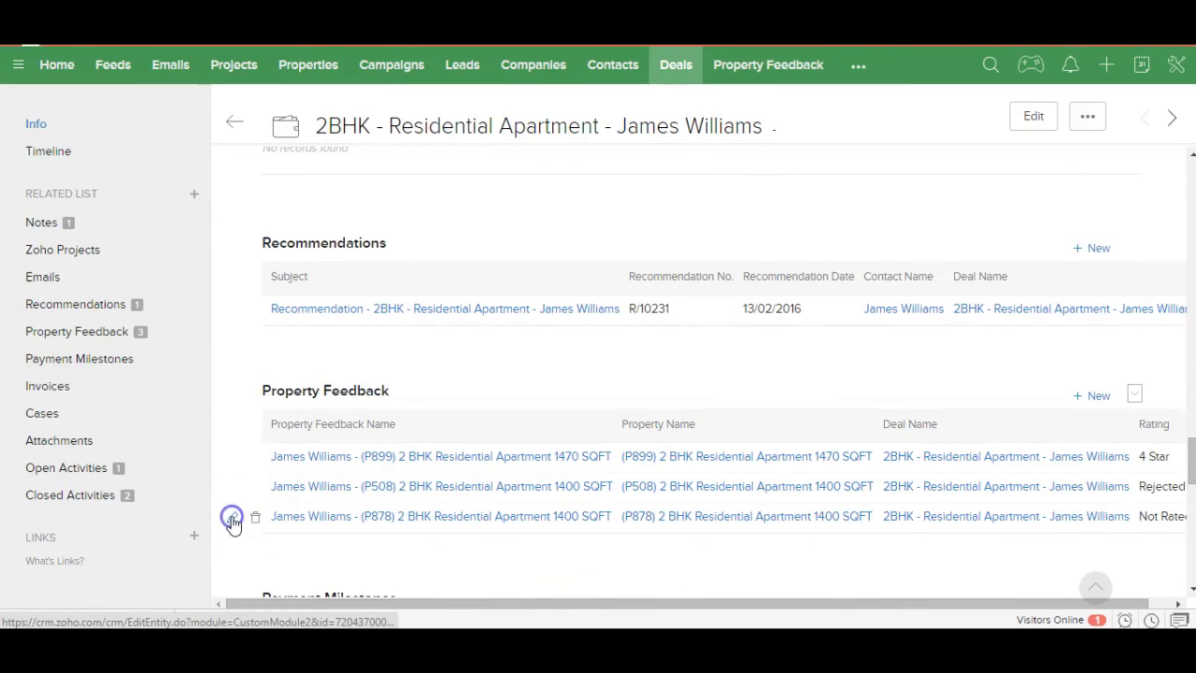
pyautogui.click(232, 517)
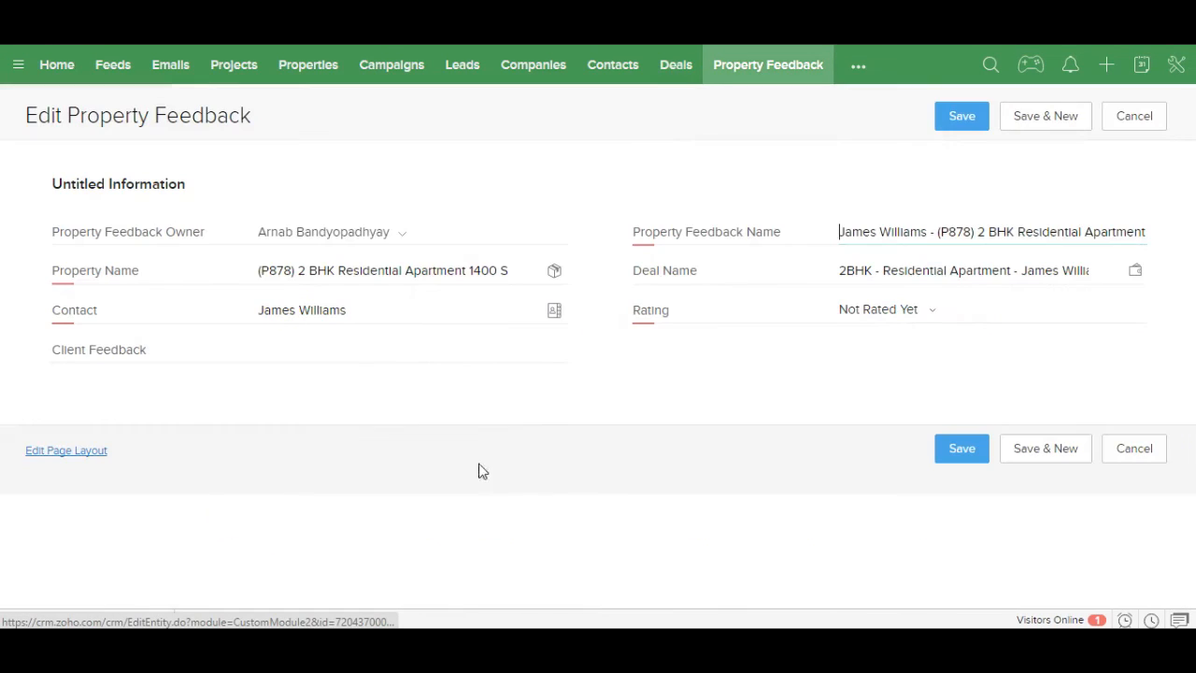
pyautogui.click(905, 311)
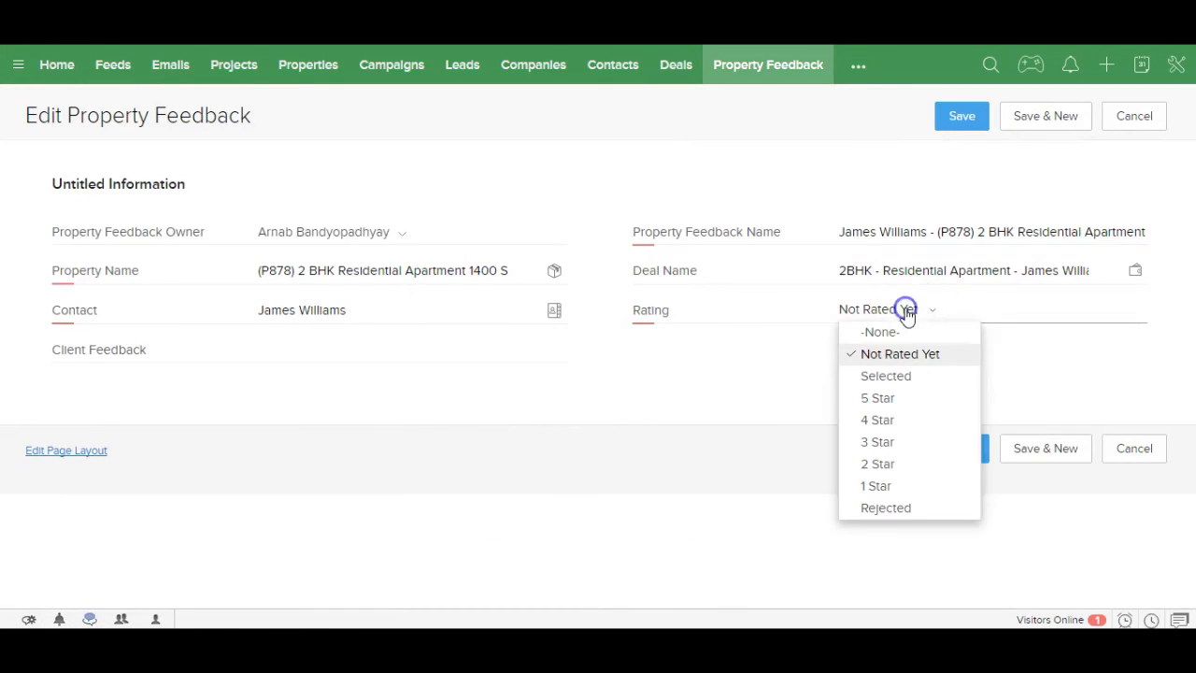
pyautogui.click(894, 376)
pyautogui.click(956, 449)
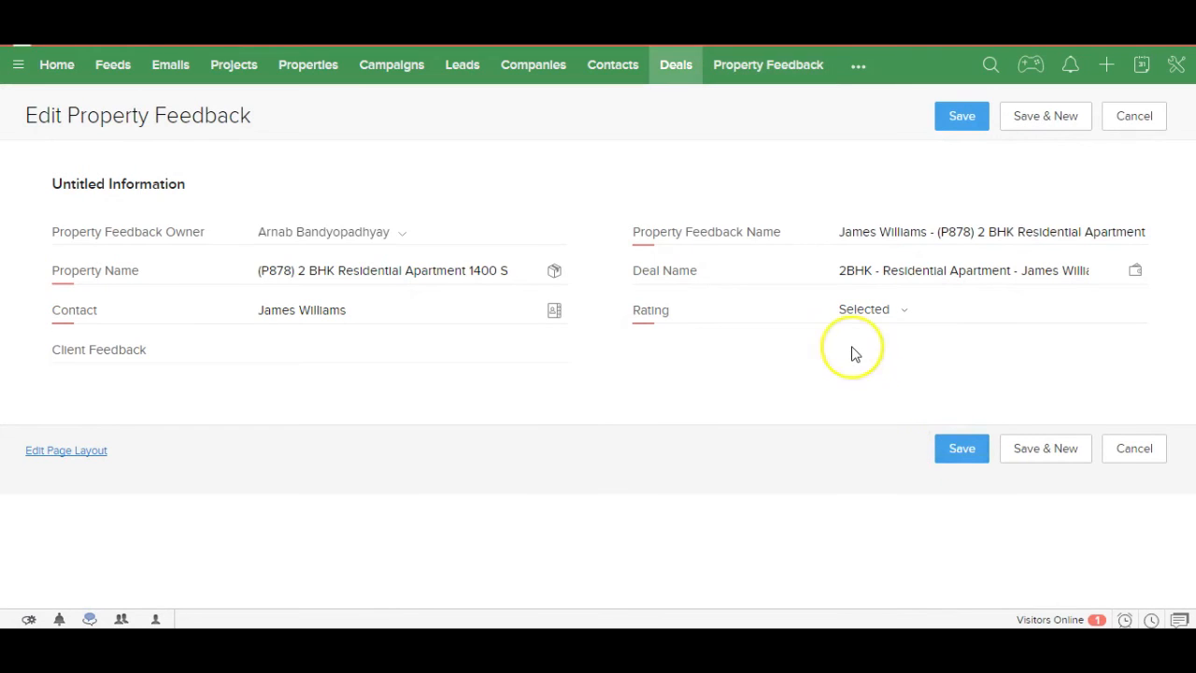
pyautogui.scroll(-15, 852, 353)
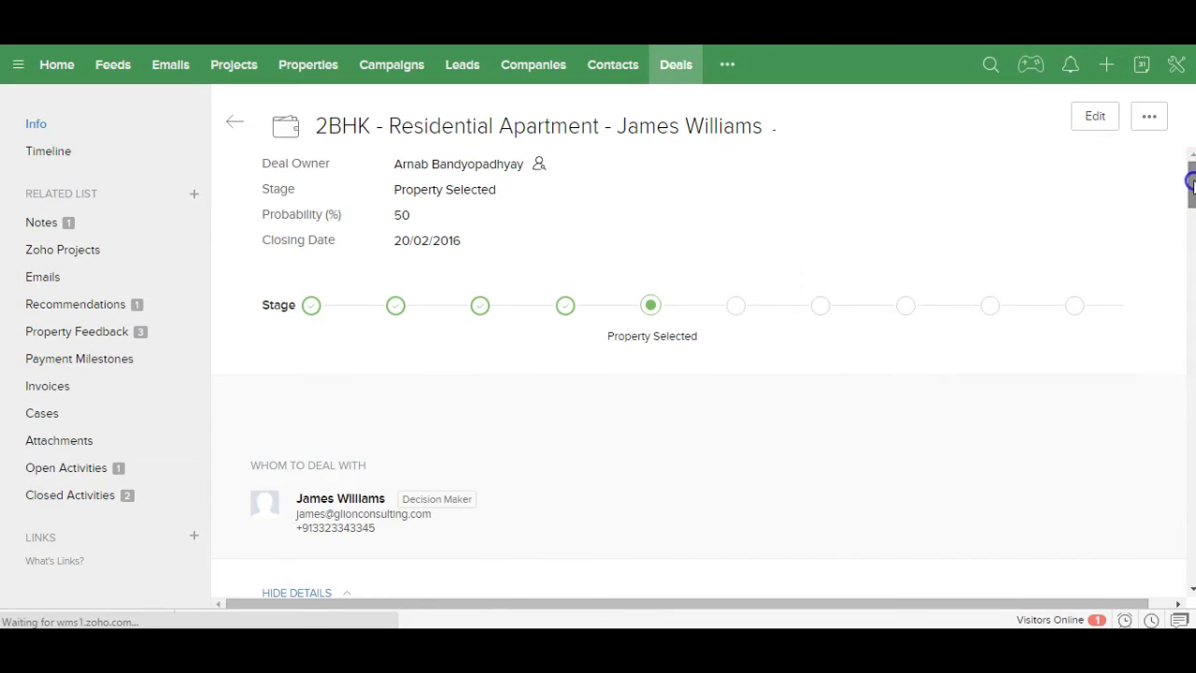
# Step: Complete the deal's follow-up task, dismiss the Task Champ notification, and return to the deal's top
pyautogui.scroll(-3, 1191, 191)
pyautogui.moveTo(1186, 213); pyautogui.dragTo(1168, 275)
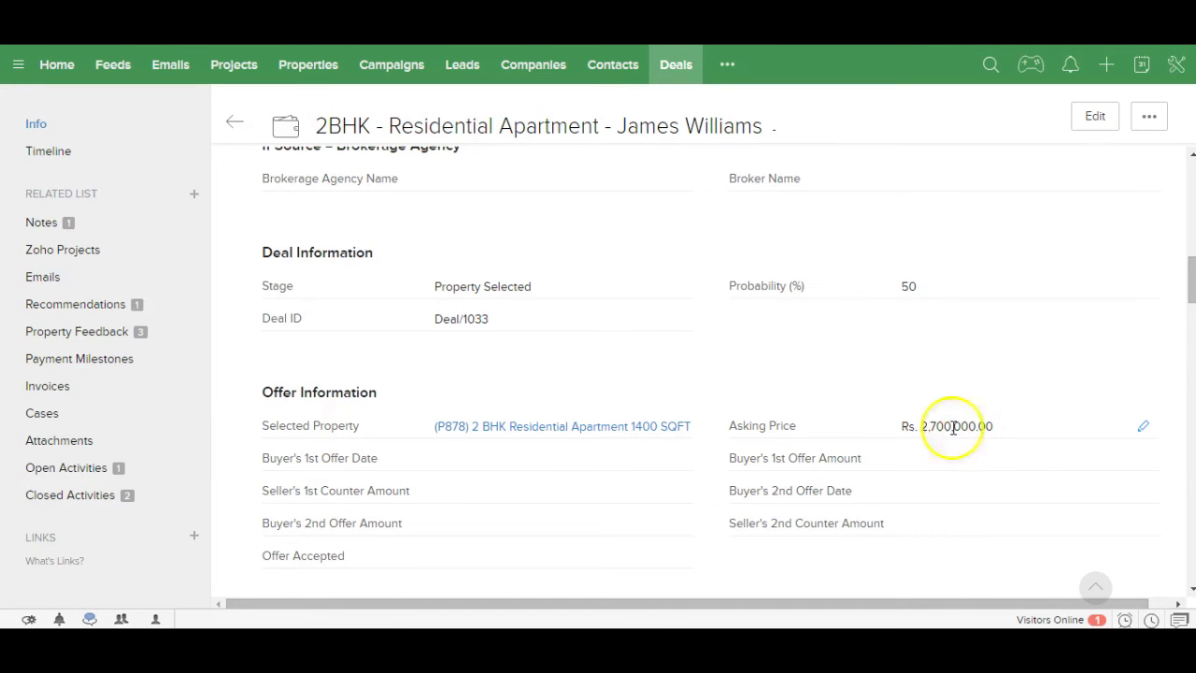
pyautogui.click(66, 468)
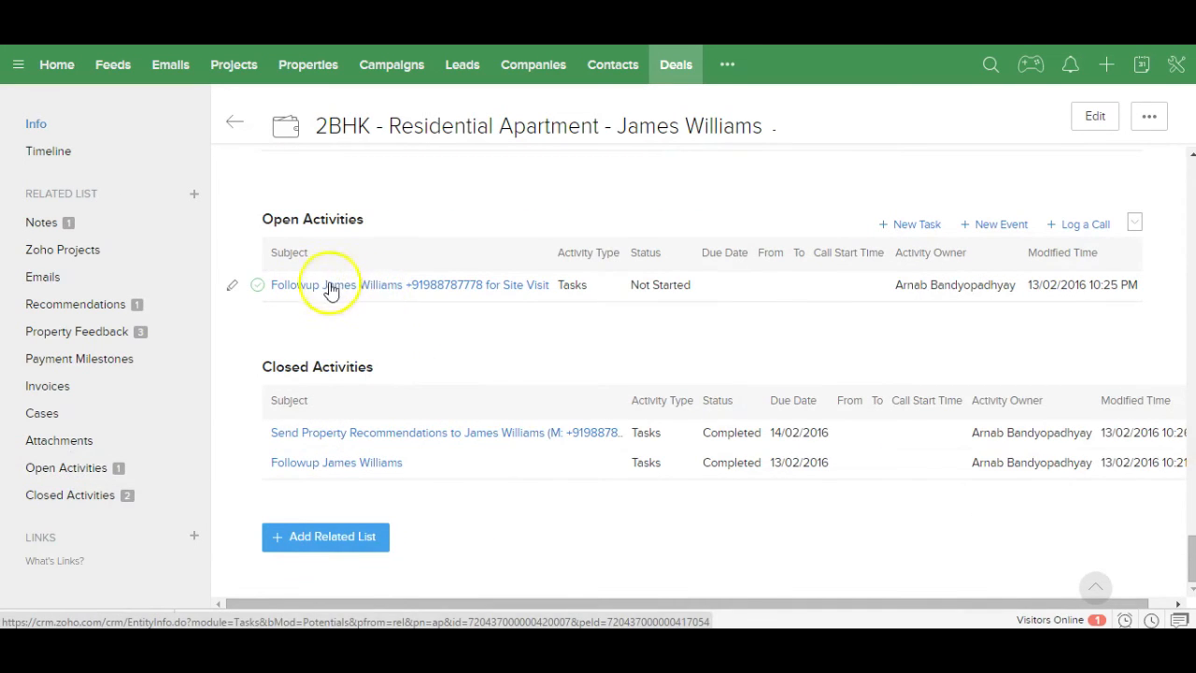
pyautogui.click(259, 286)
pyautogui.click(634, 163)
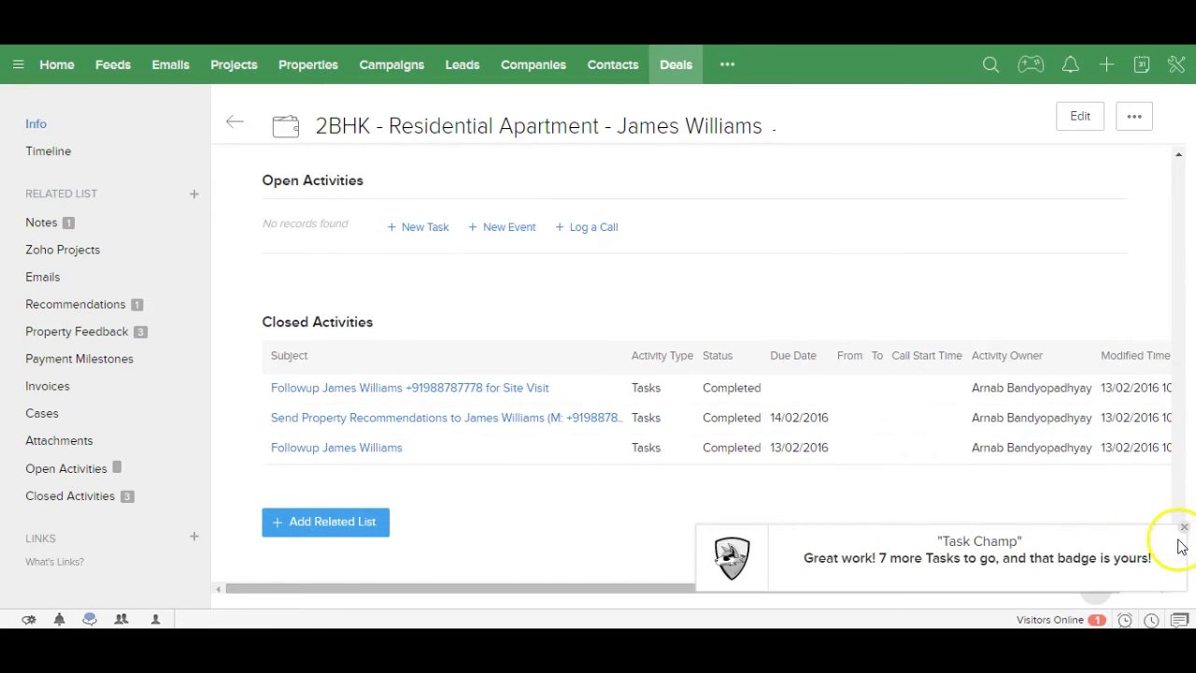
pyautogui.click(1183, 531)
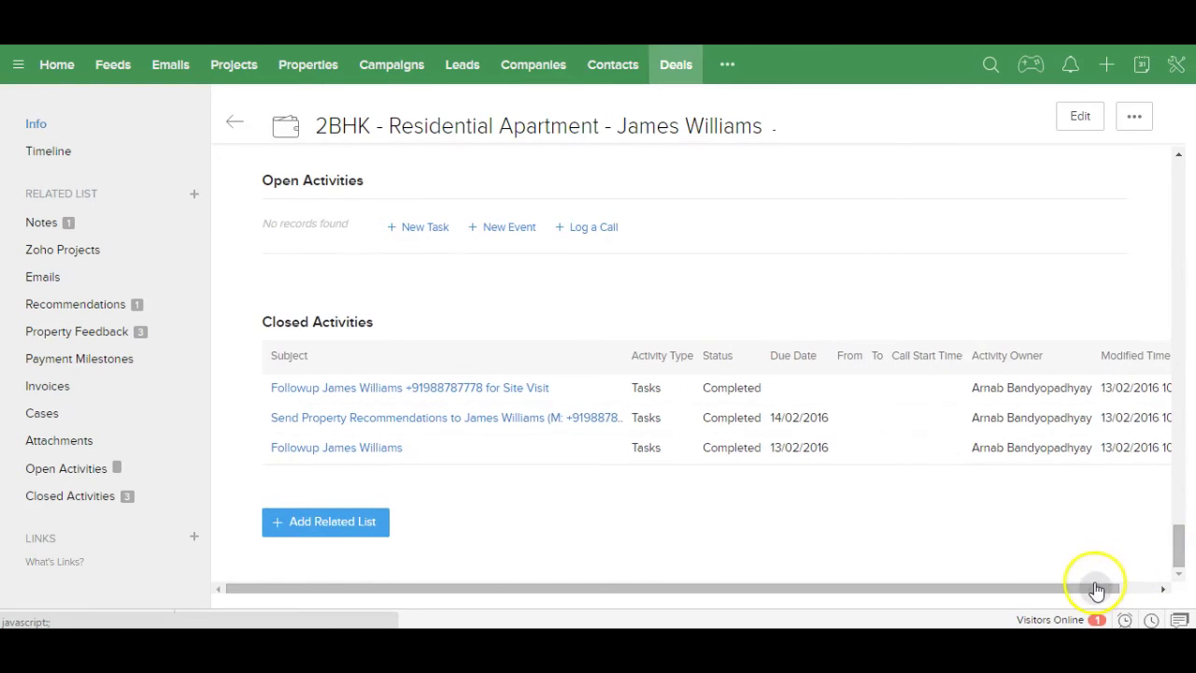
pyautogui.click(1093, 589)
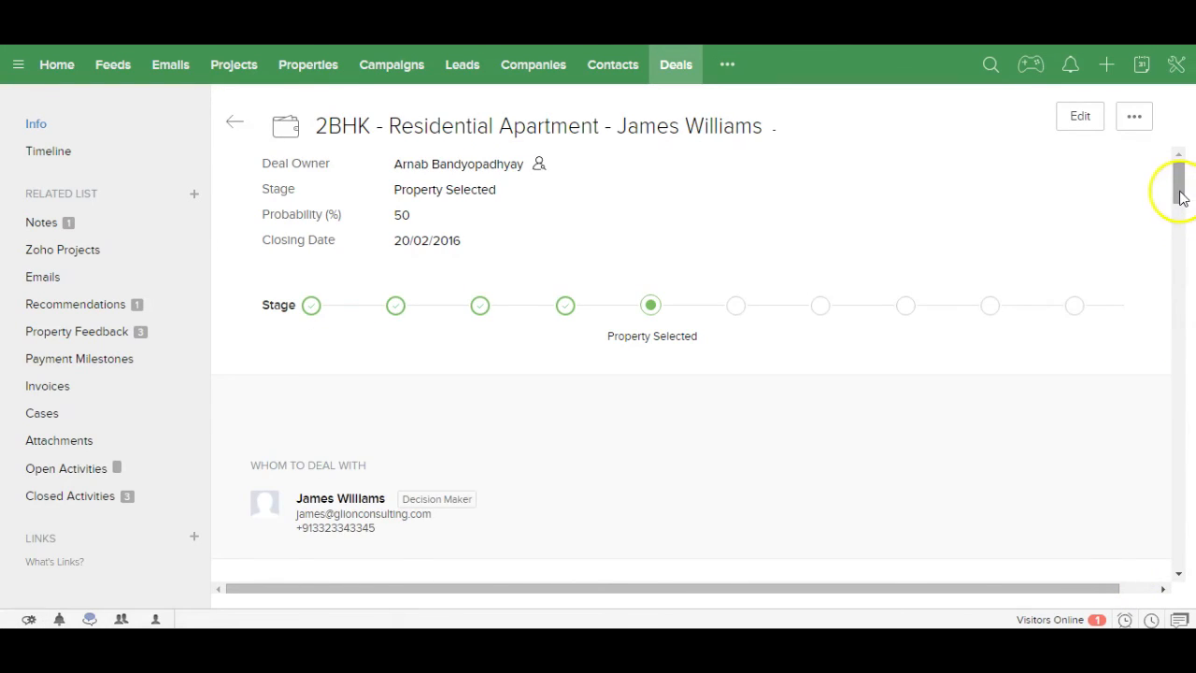
pyautogui.moveTo(1179, 194); pyautogui.dragTo(1177, 208)
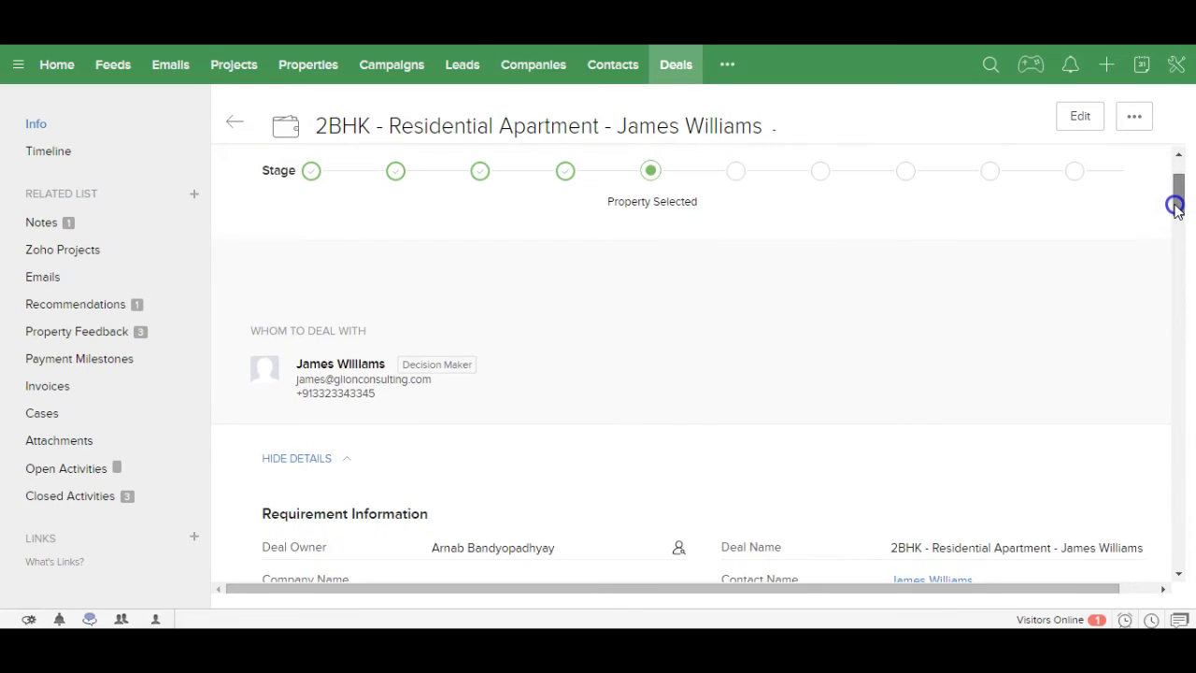
pyautogui.moveTo(1175, 207); pyautogui.dragTo(1175, 183)
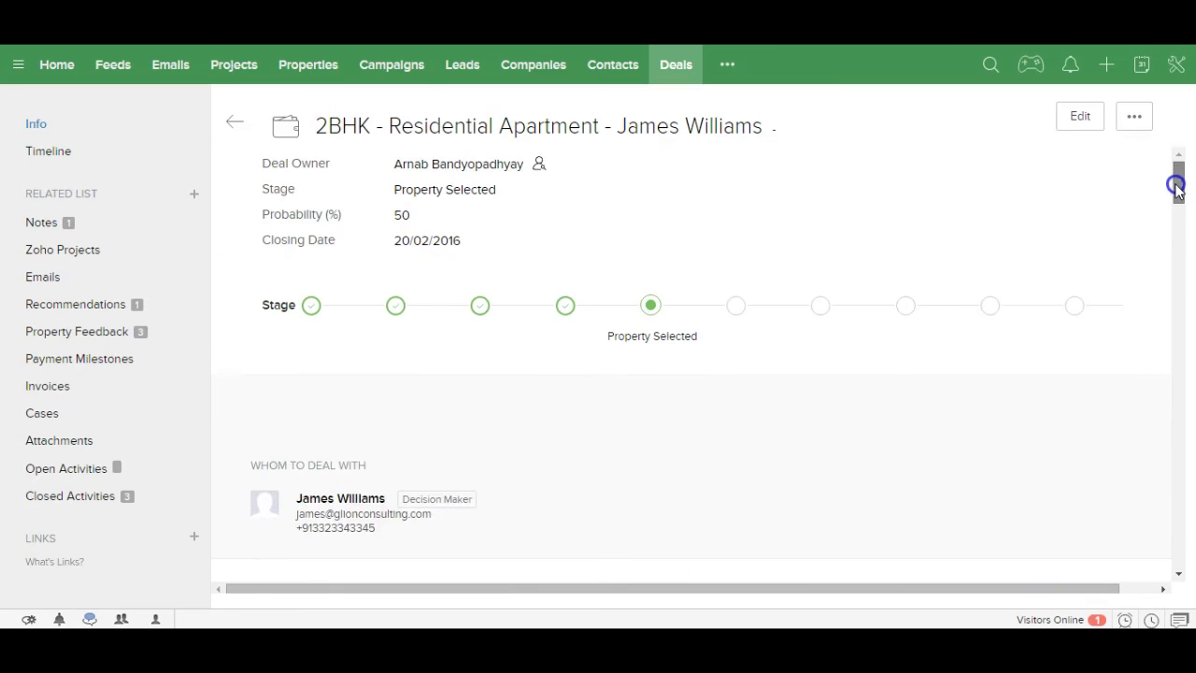
# Step: Move the deal to Offer and record the buyer's first offer of 2550000 dated 13 February
pyautogui.click(734, 308)
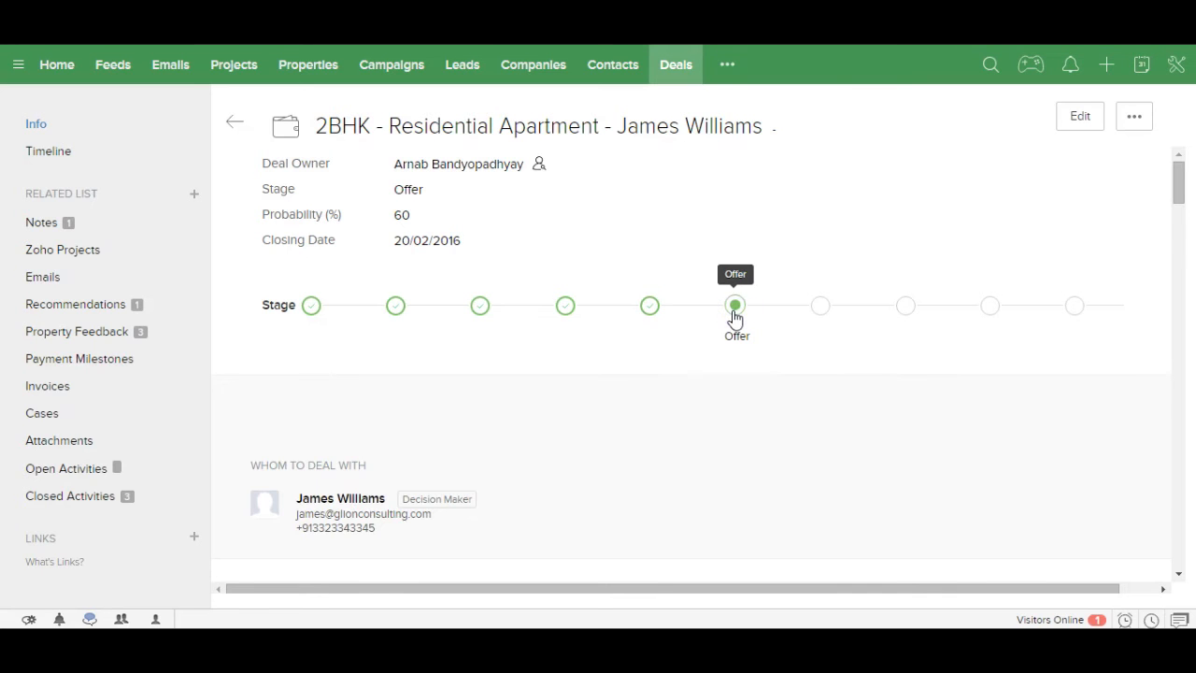
pyautogui.moveTo(1177, 181); pyautogui.dragTo(1168, 286)
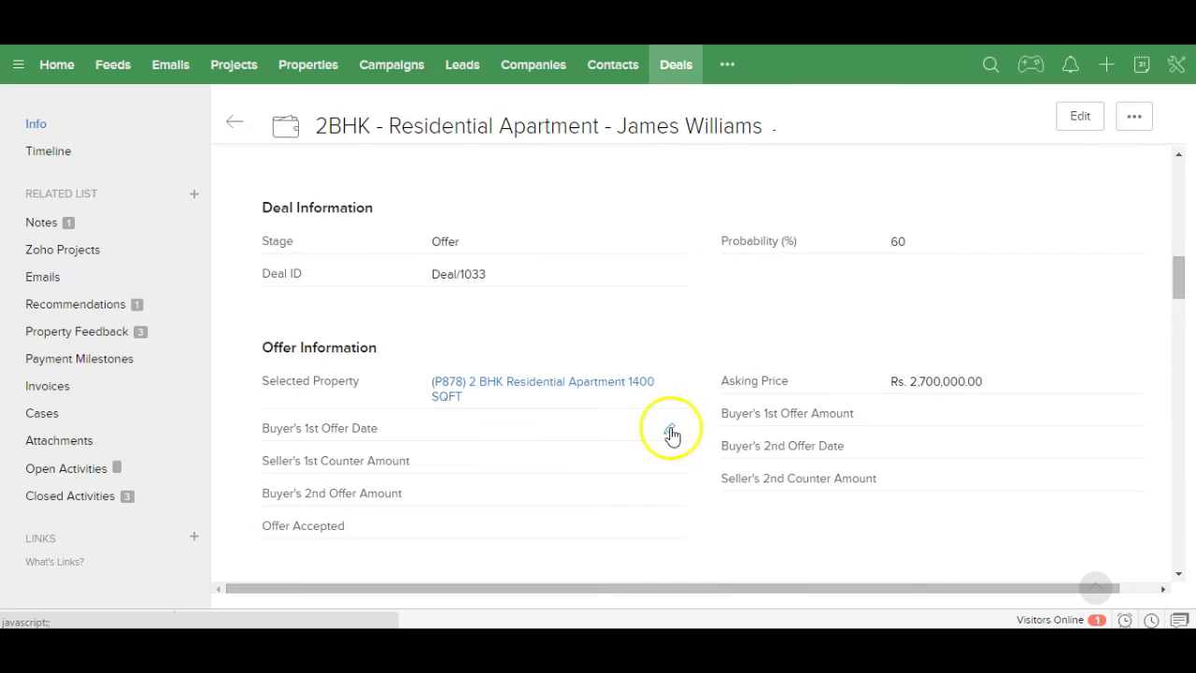
pyautogui.click(671, 432)
pyautogui.click(507, 432)
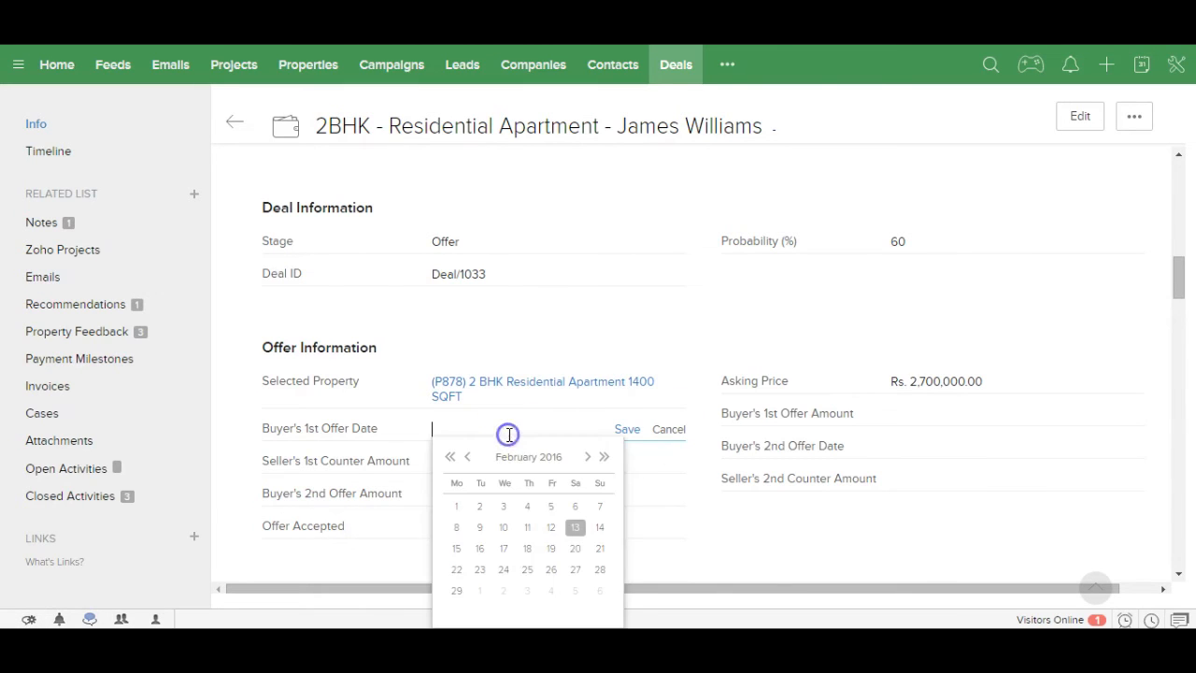
pyautogui.click(576, 530)
pyautogui.click(627, 430)
pyautogui.click(1128, 416)
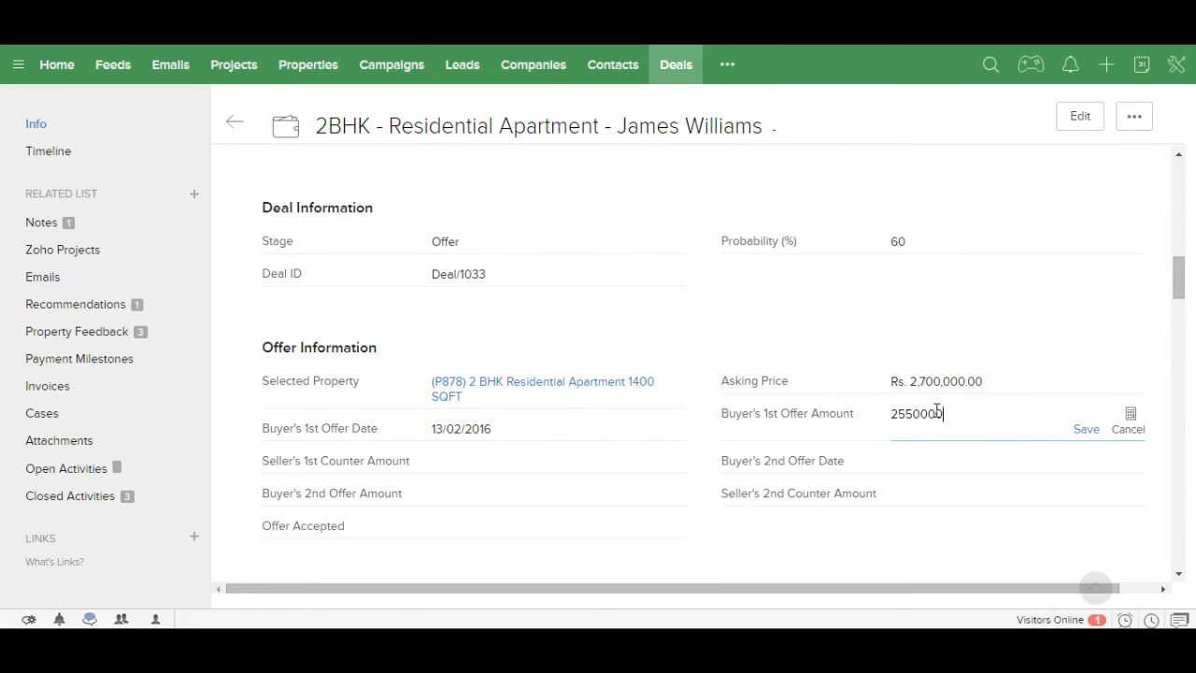
pyautogui.write('2550000')
pyautogui.click(1084, 431)
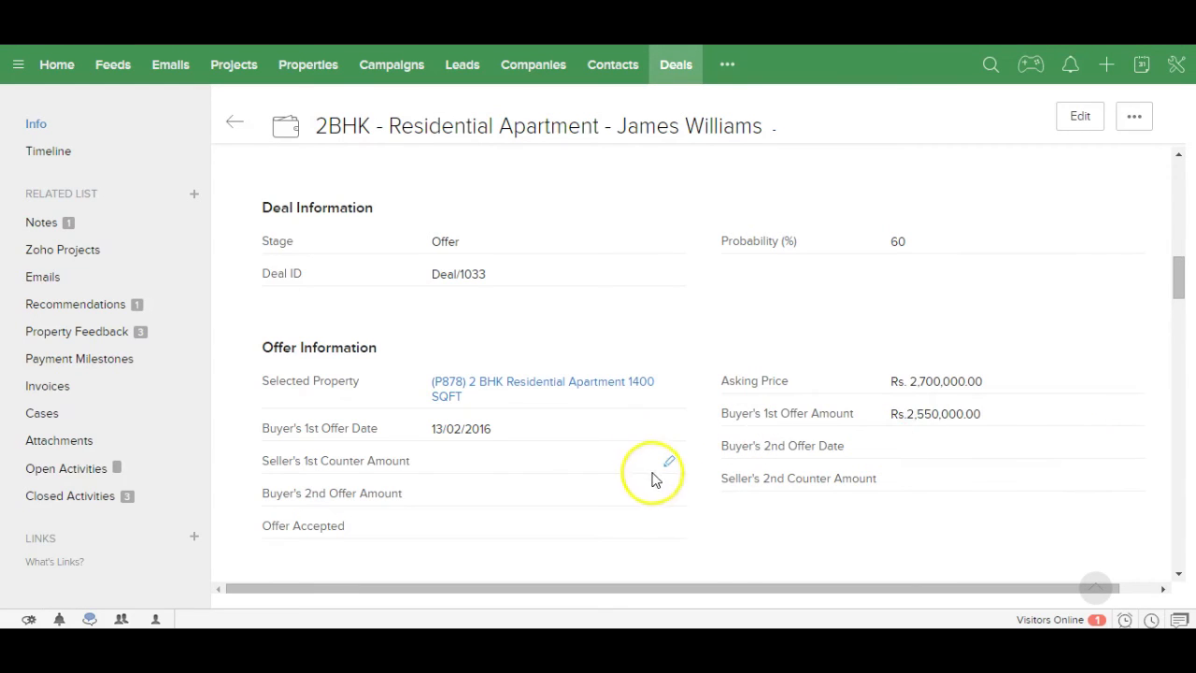
# Step: Enter the seller's counter of 2675000 and second offer date 13/02/2016, and set Offer Accepted to Yes
pyautogui.moveTo(672, 469)
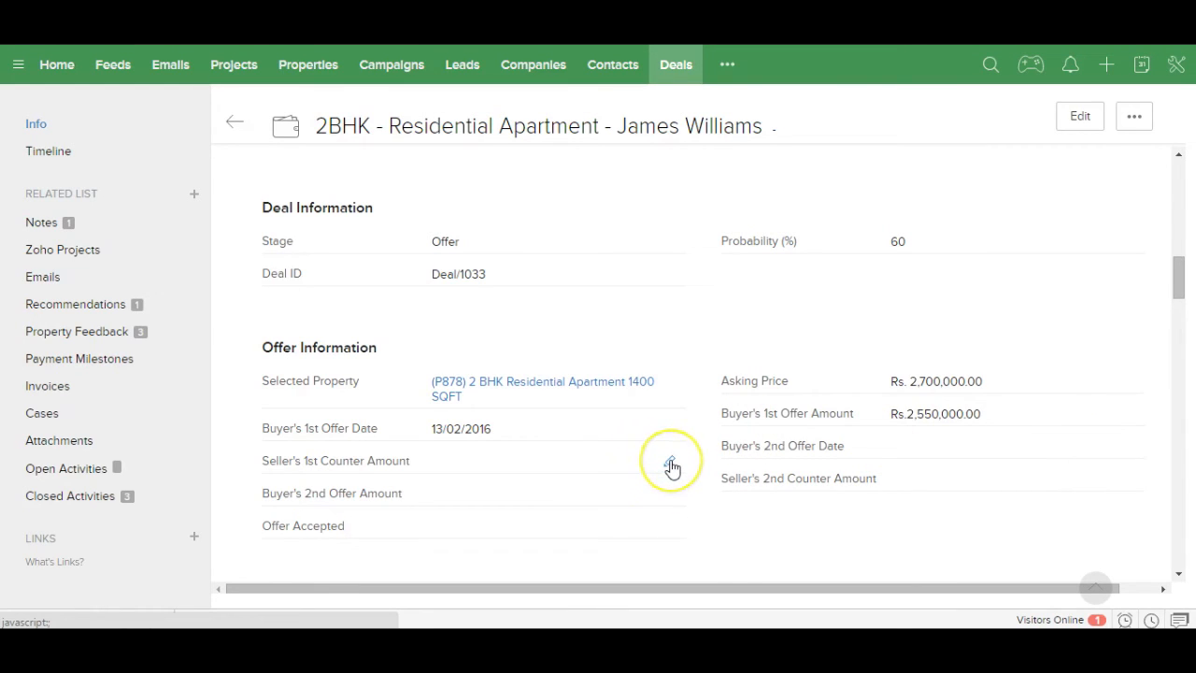
pyautogui.click(672, 466)
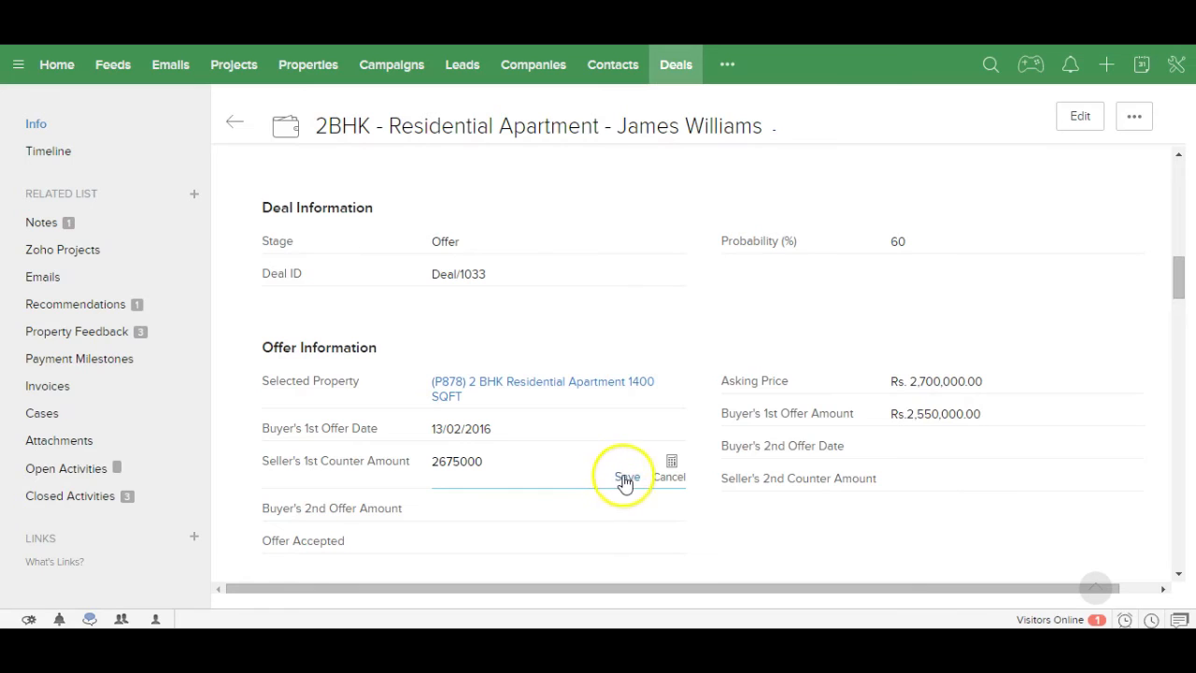
pyautogui.click(625, 478)
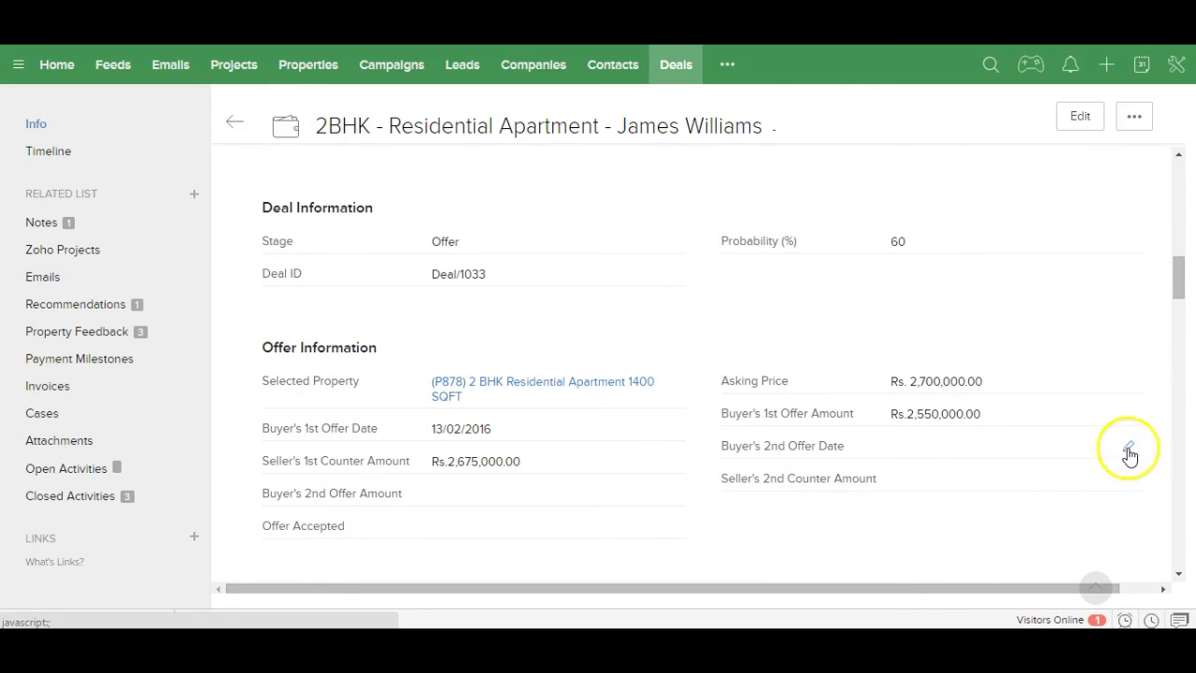
pyautogui.click(1129, 454)
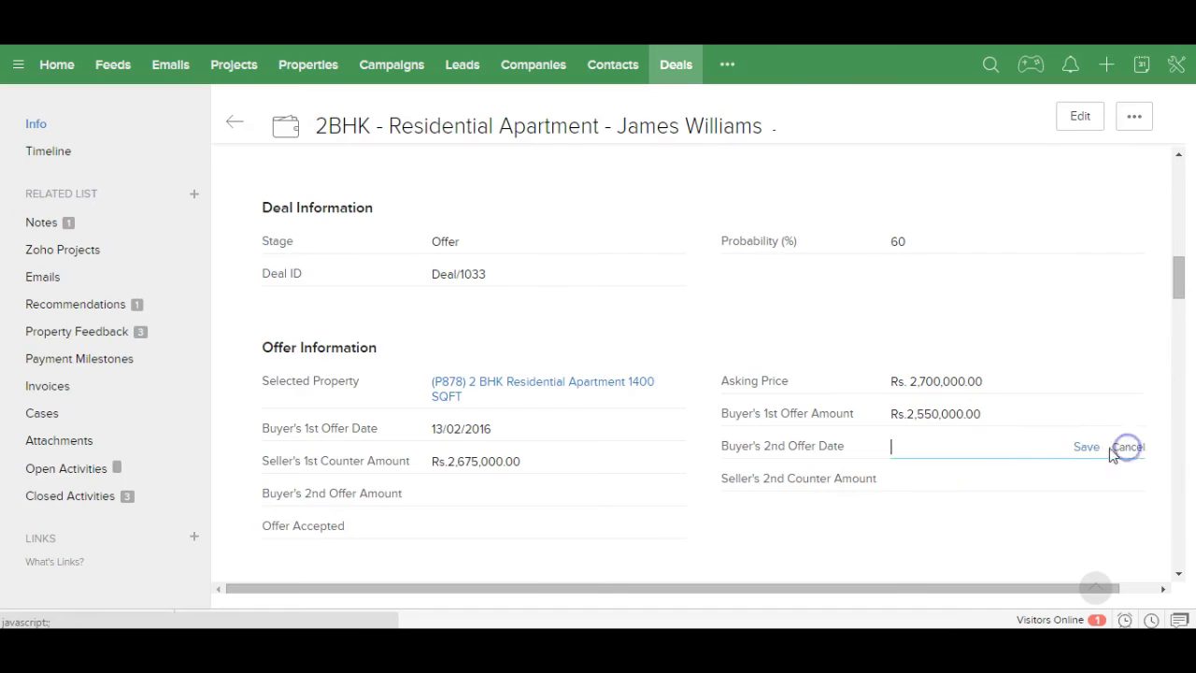
pyautogui.click(950, 451)
pyautogui.click(1034, 545)
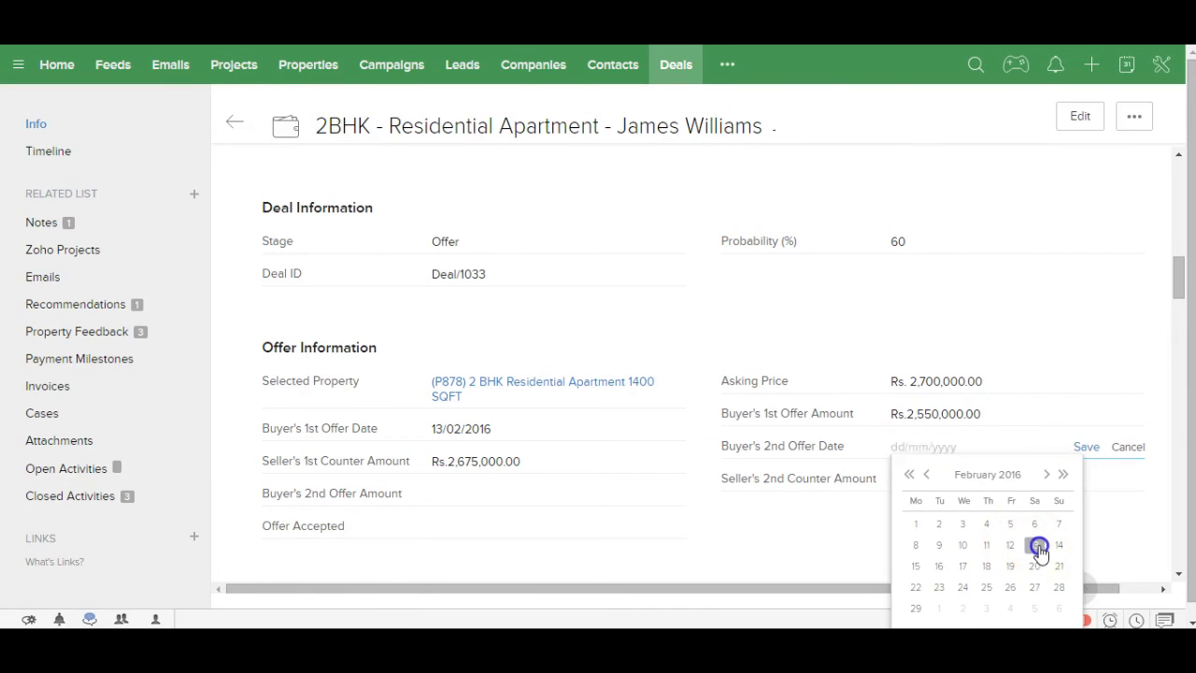
pyautogui.click(1083, 447)
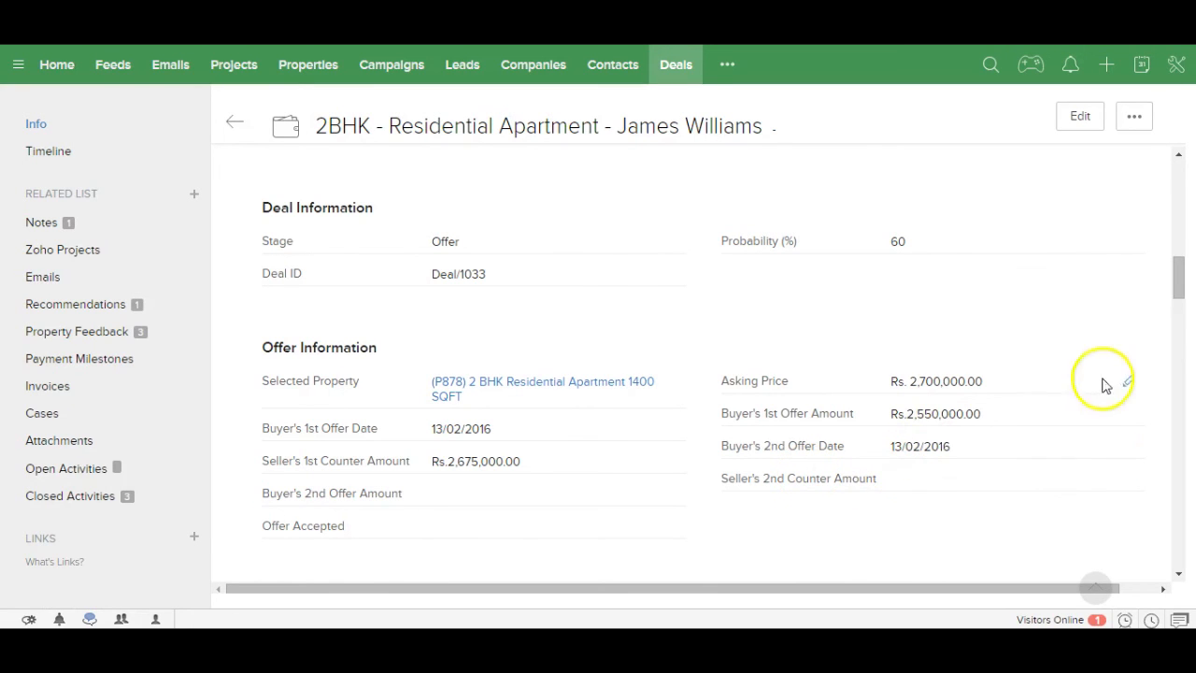
pyautogui.moveTo(1175, 285); pyautogui.dragTo(1175, 306)
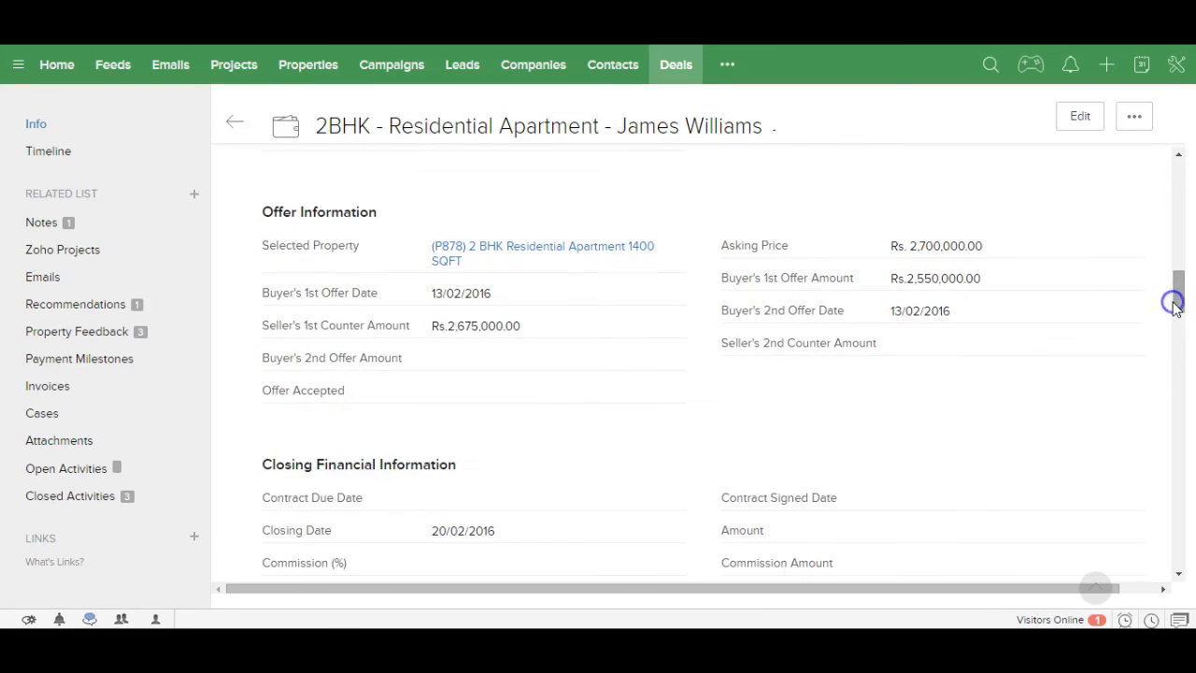
pyautogui.click(671, 400)
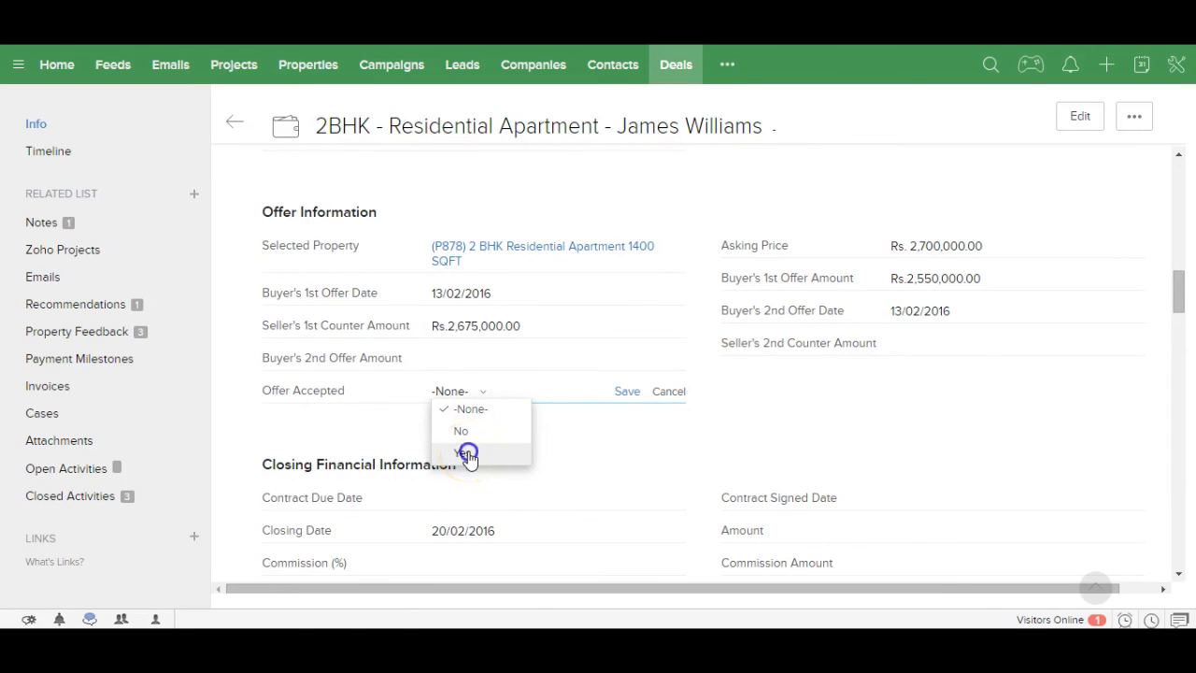
pyautogui.click(465, 453)
pyautogui.click(624, 393)
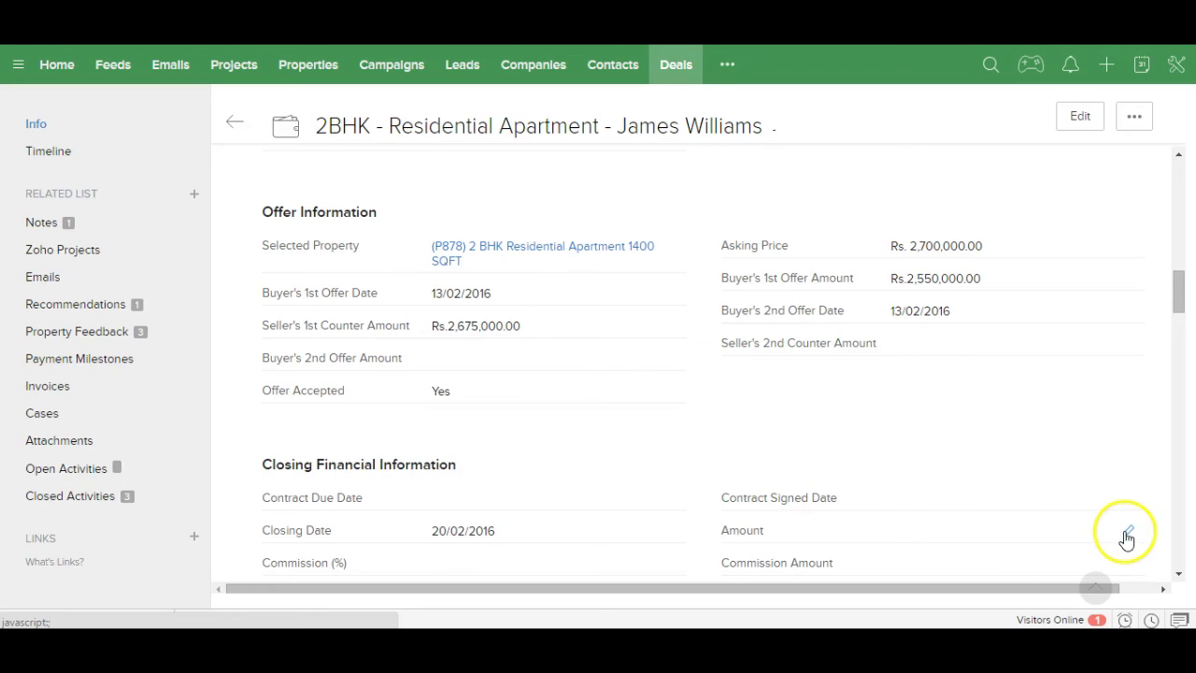
# Step: Set the deal amount to Rs.2,675,000.00 and the commission to 2%
pyautogui.click(1125, 535)
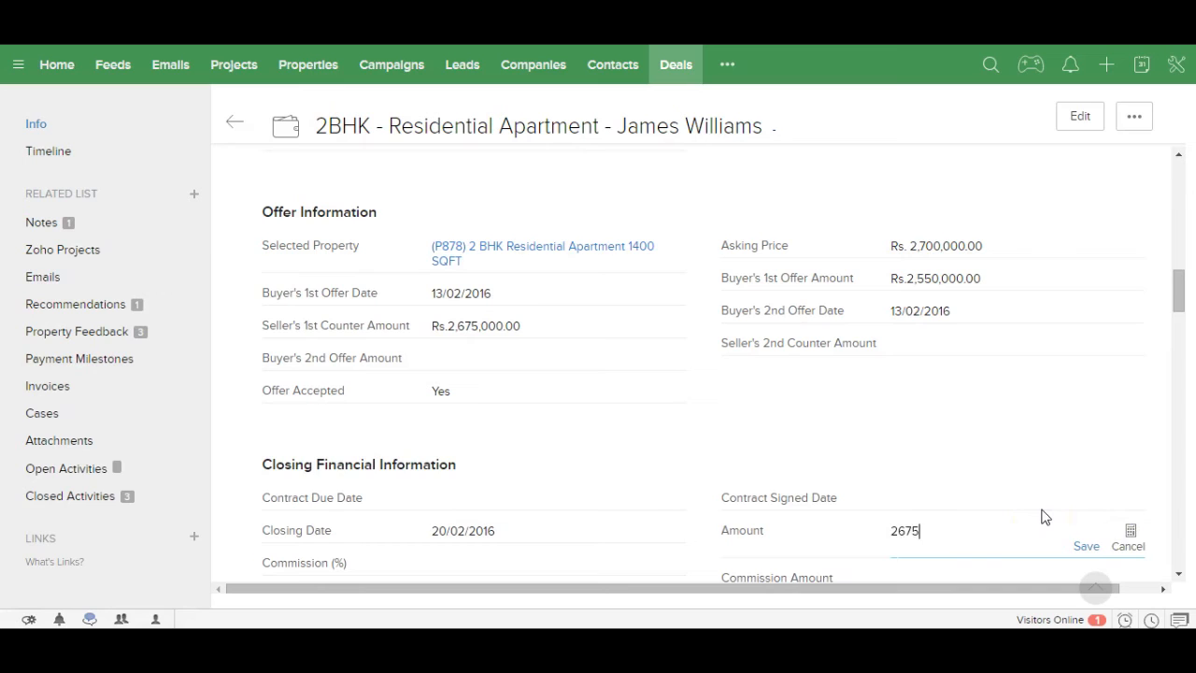
pyautogui.click(1083, 546)
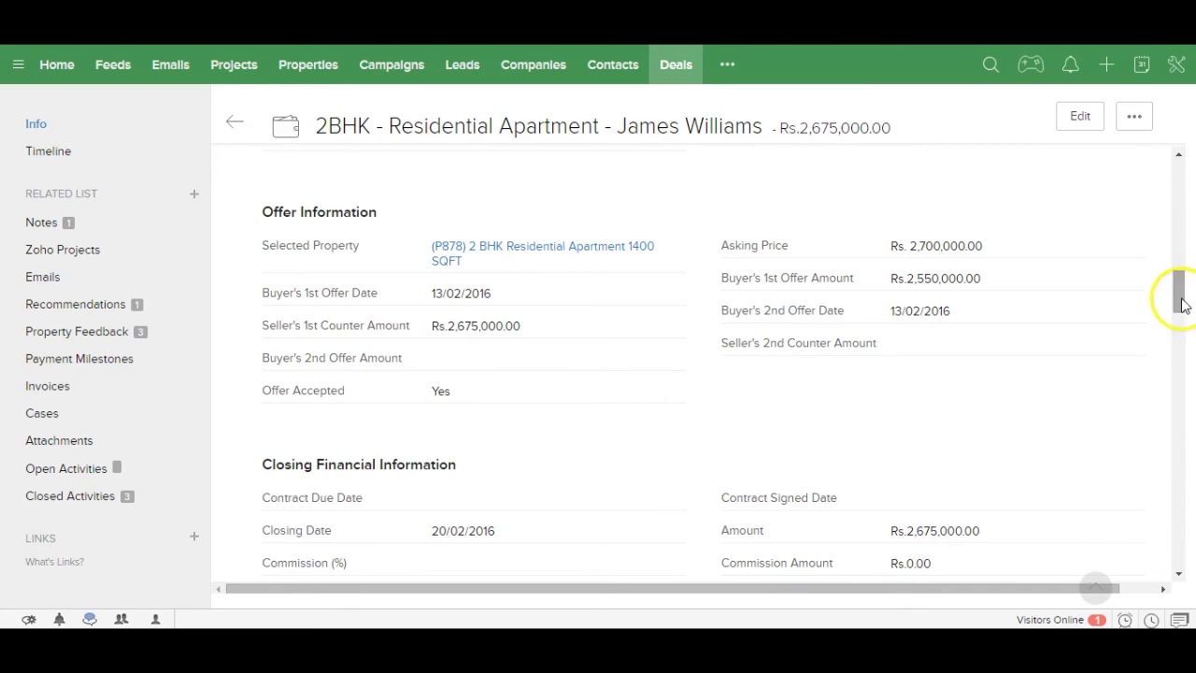
pyautogui.scroll(-1, 1178, 307)
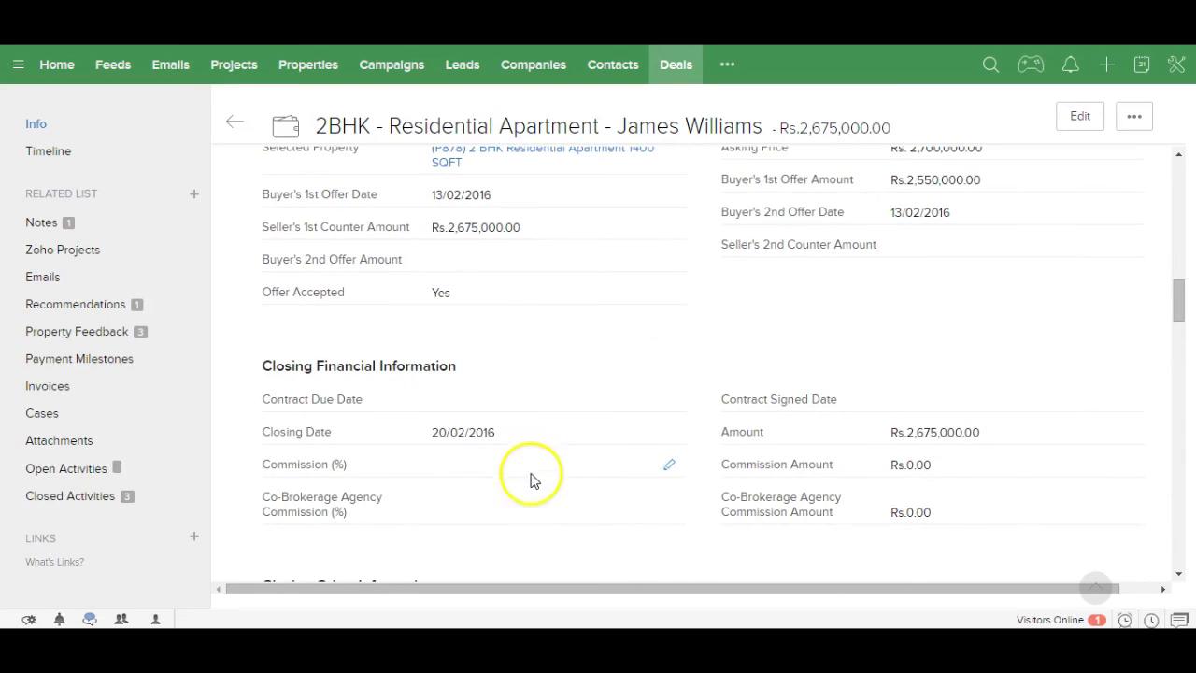
pyautogui.click(668, 467)
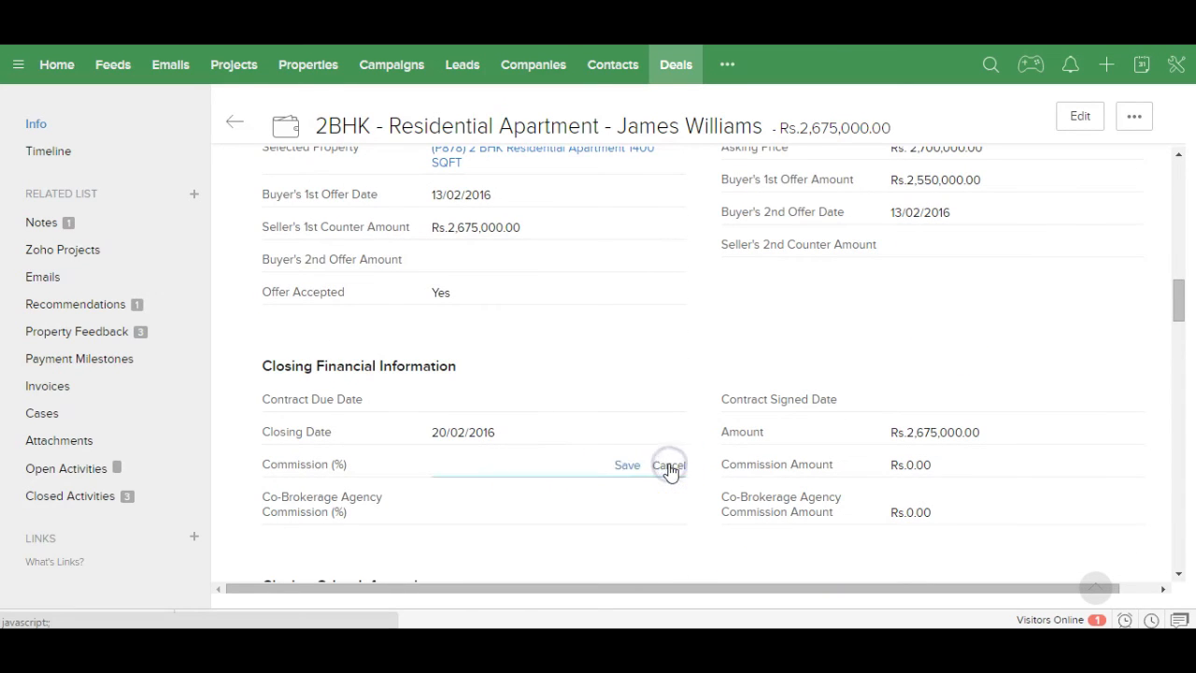
pyautogui.write('2')
pyautogui.click(624, 464)
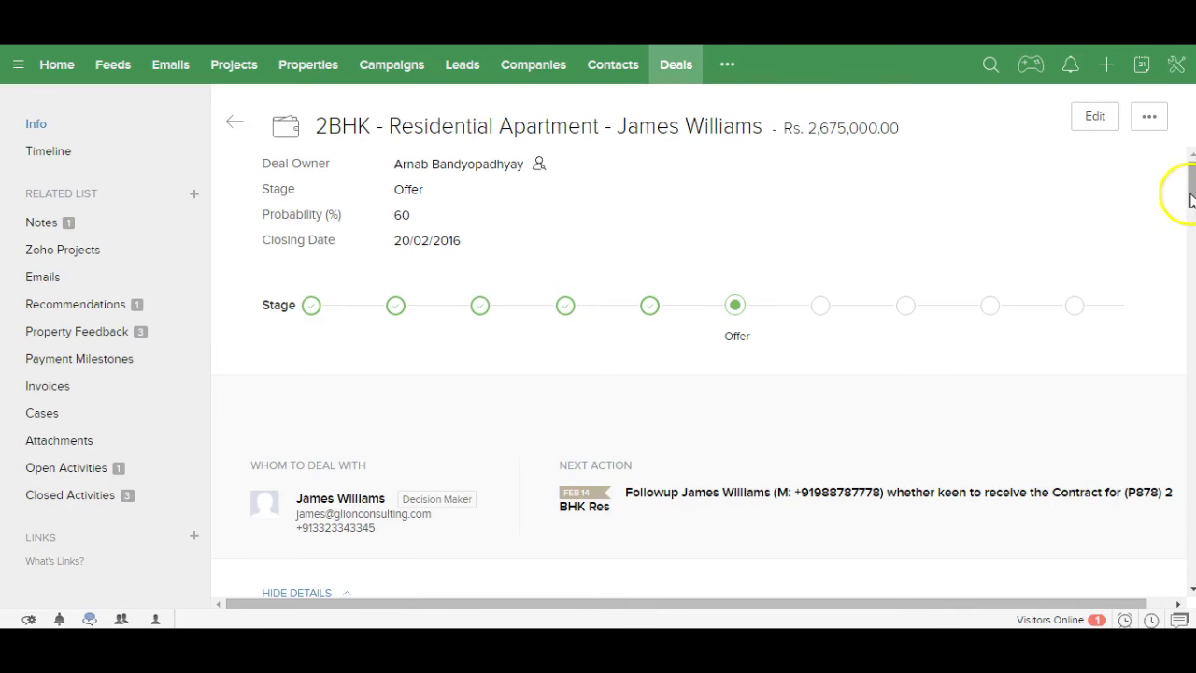
# Step: Set the contract due date to 14/02/2016 and jump to the deal's open activities
pyautogui.moveTo(1190, 194); pyautogui.dragTo(1182, 272)
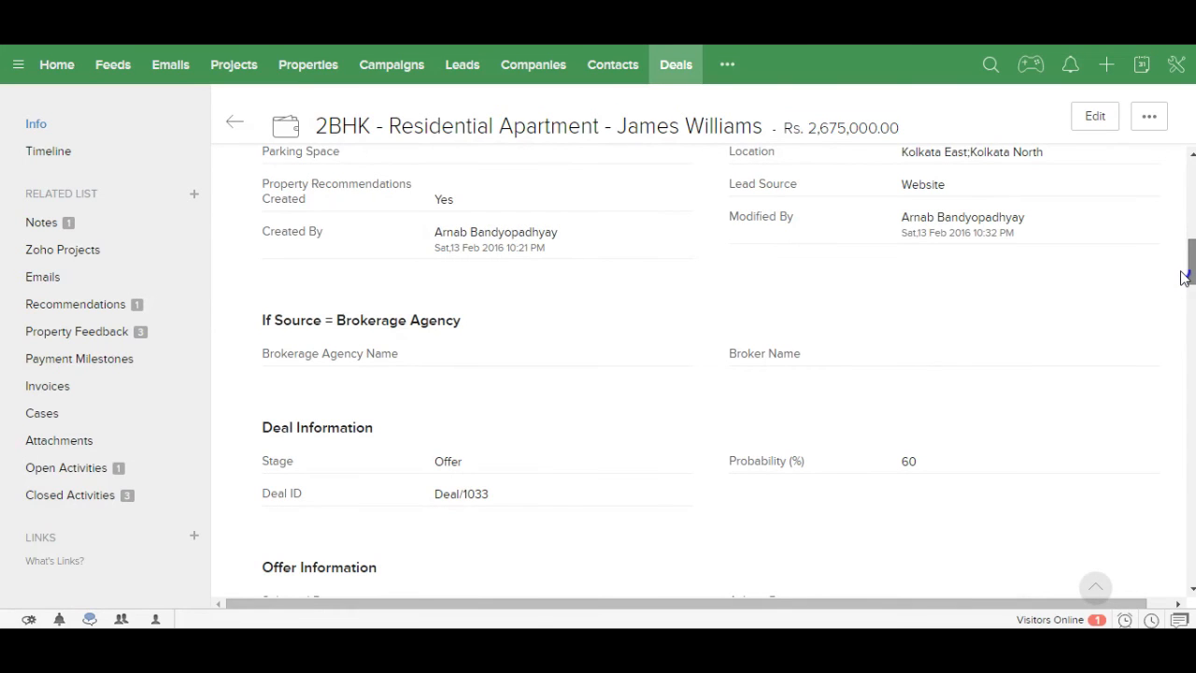
pyautogui.moveTo(1183, 277); pyautogui.dragTo(1170, 310)
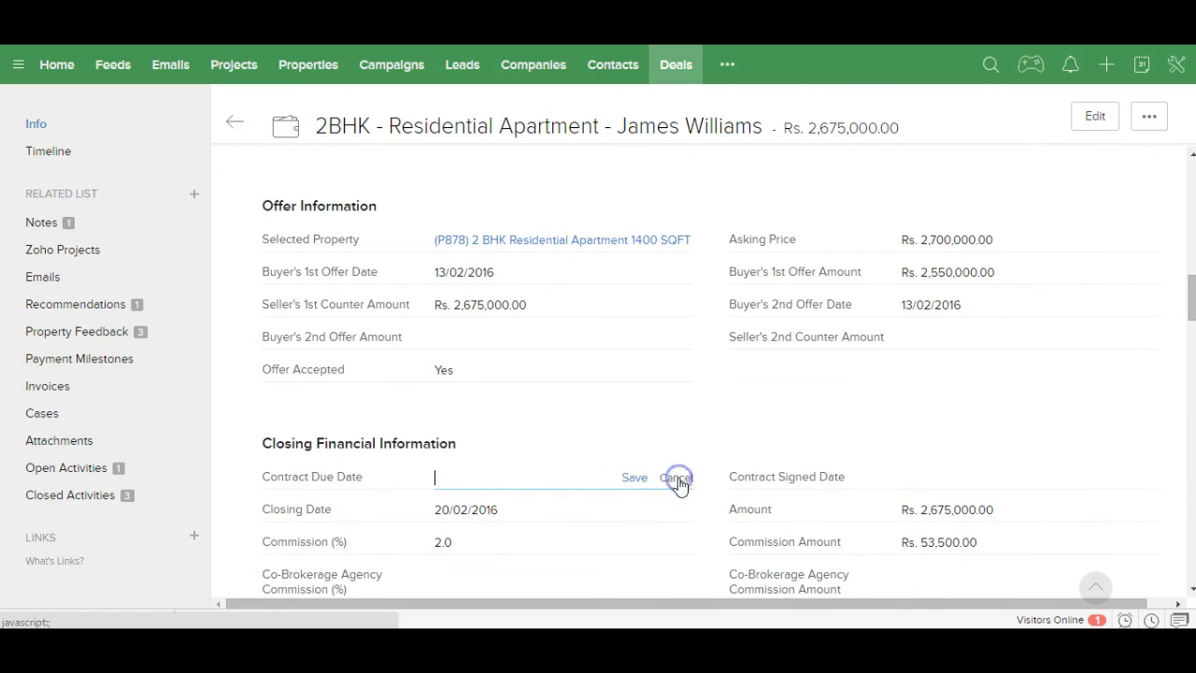
pyautogui.click(513, 476)
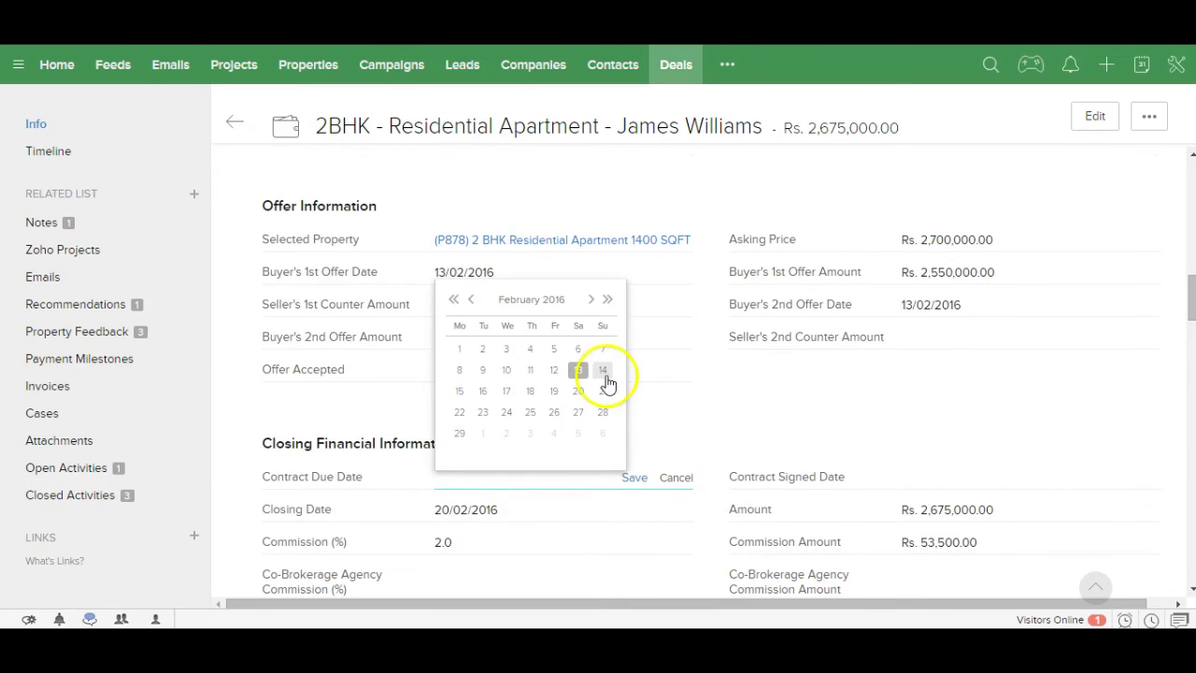
pyautogui.click(604, 373)
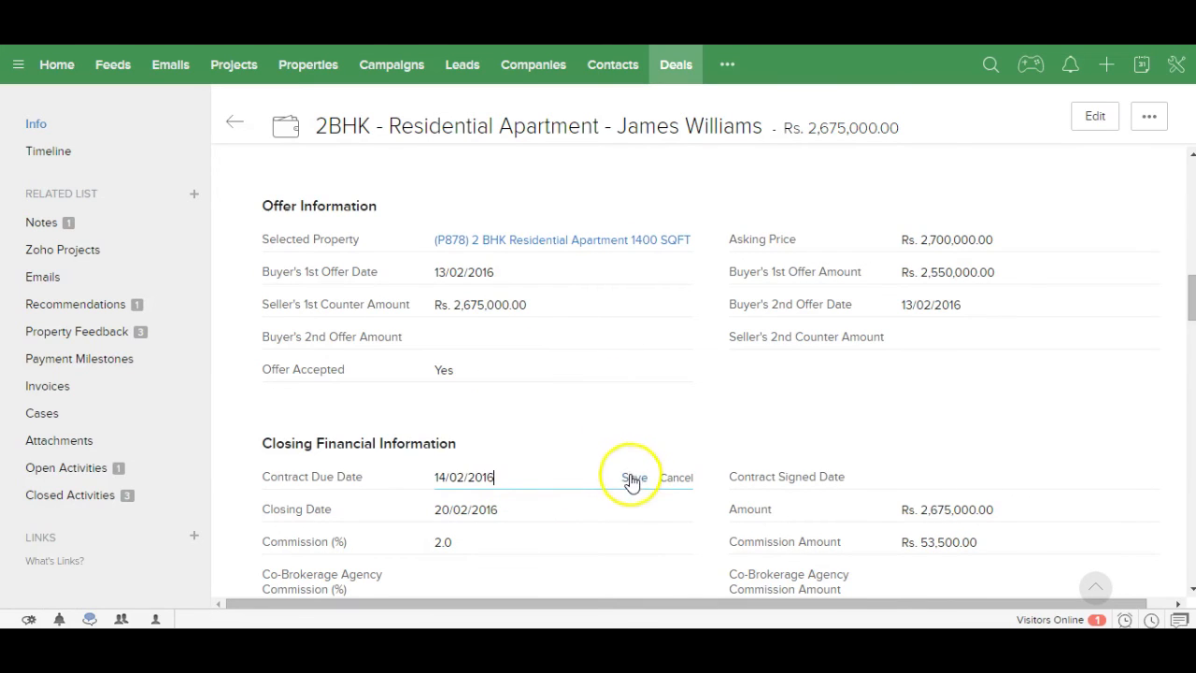
pyautogui.click(631, 478)
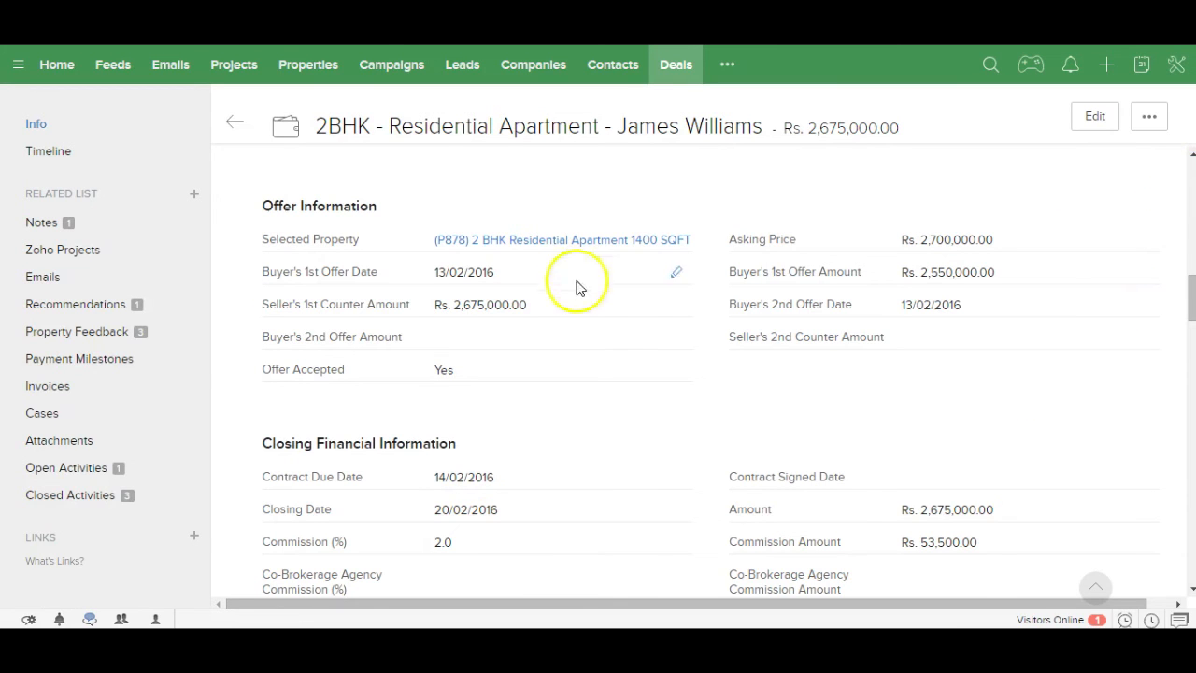
pyautogui.click(73, 470)
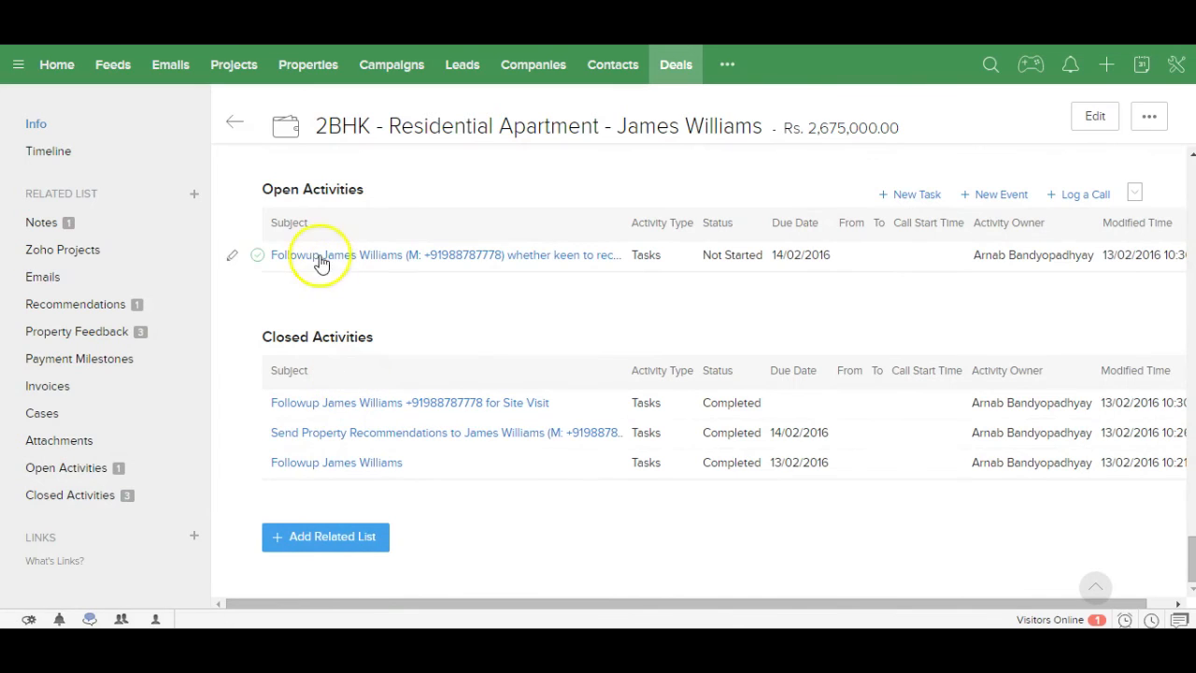
# Step: Mark the deal's open follow-up task as completed and dismiss the Task Champ notice
pyautogui.click(263, 255)
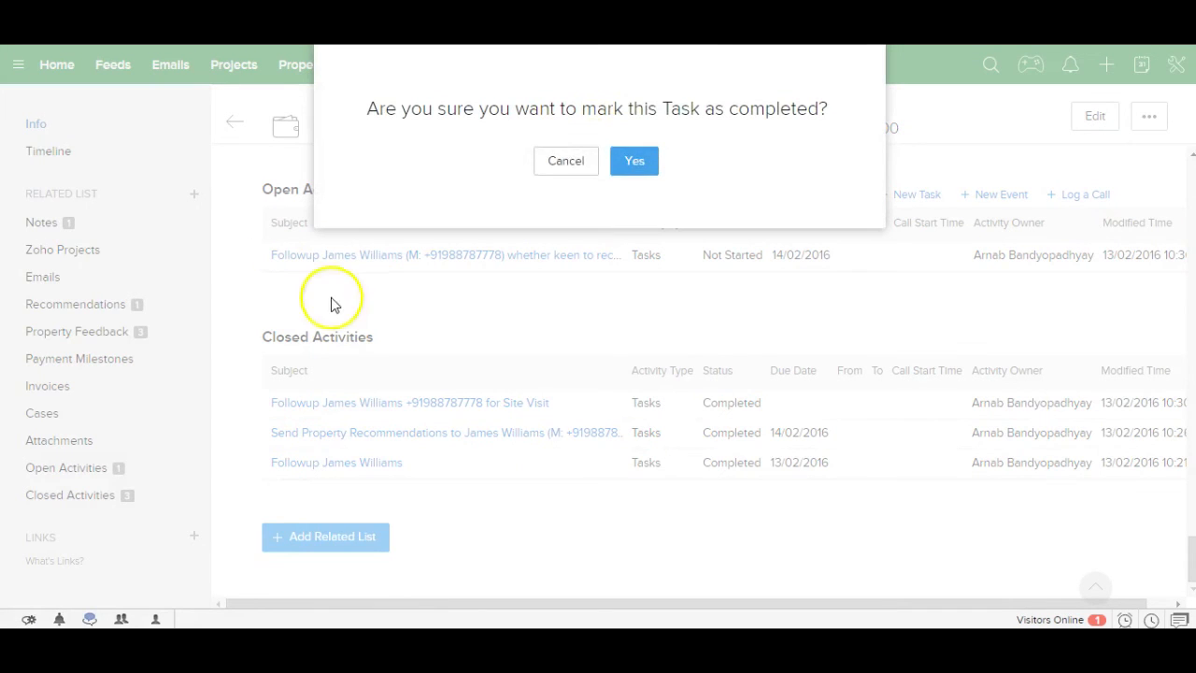
pyautogui.click(631, 163)
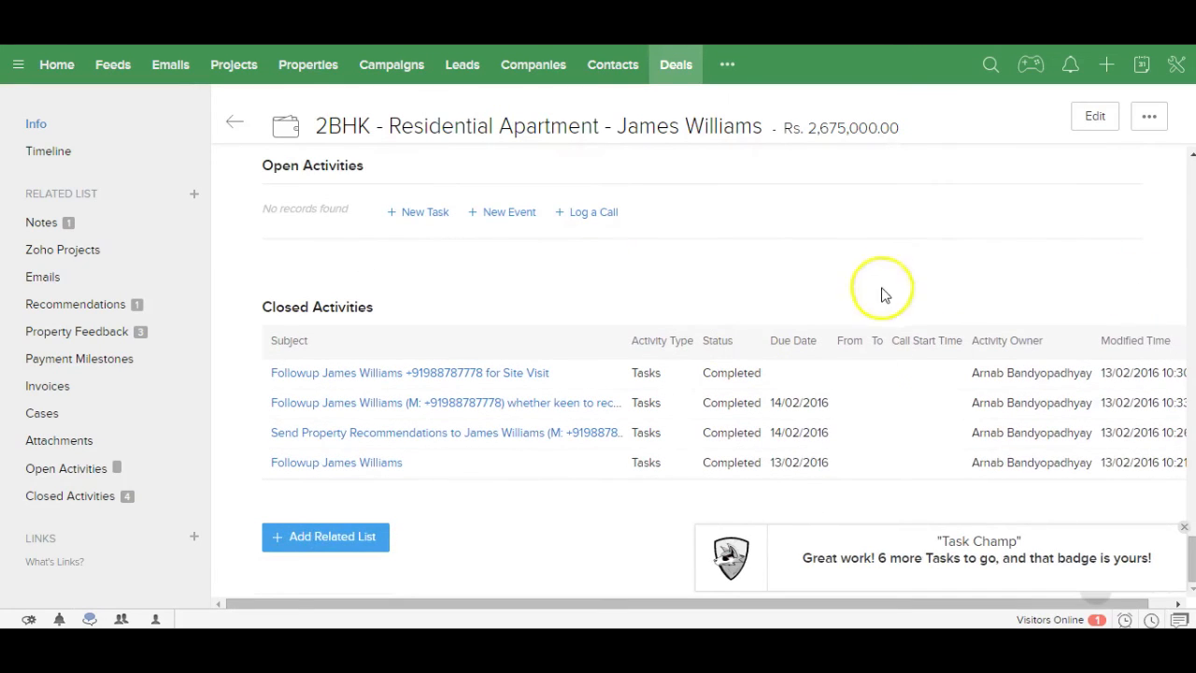
pyautogui.click(1185, 529)
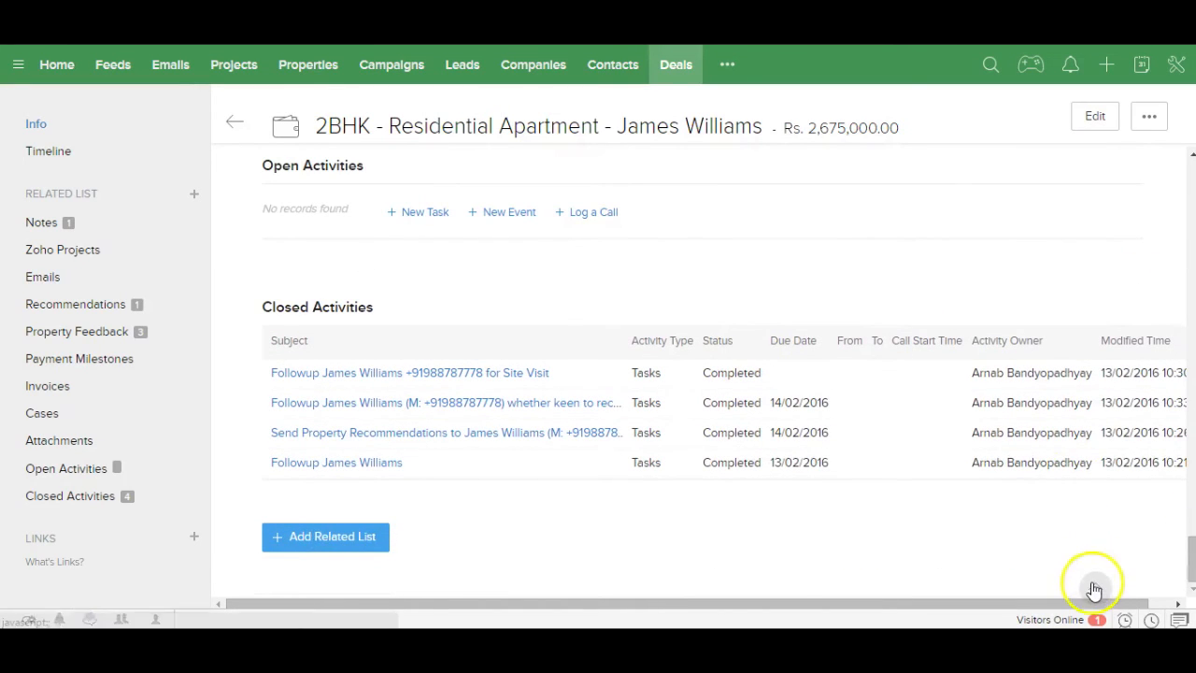
# Step: Advance the deal through Contract Out to Contract Signed at 90% probability
pyautogui.scroll(15, 1074, 560)
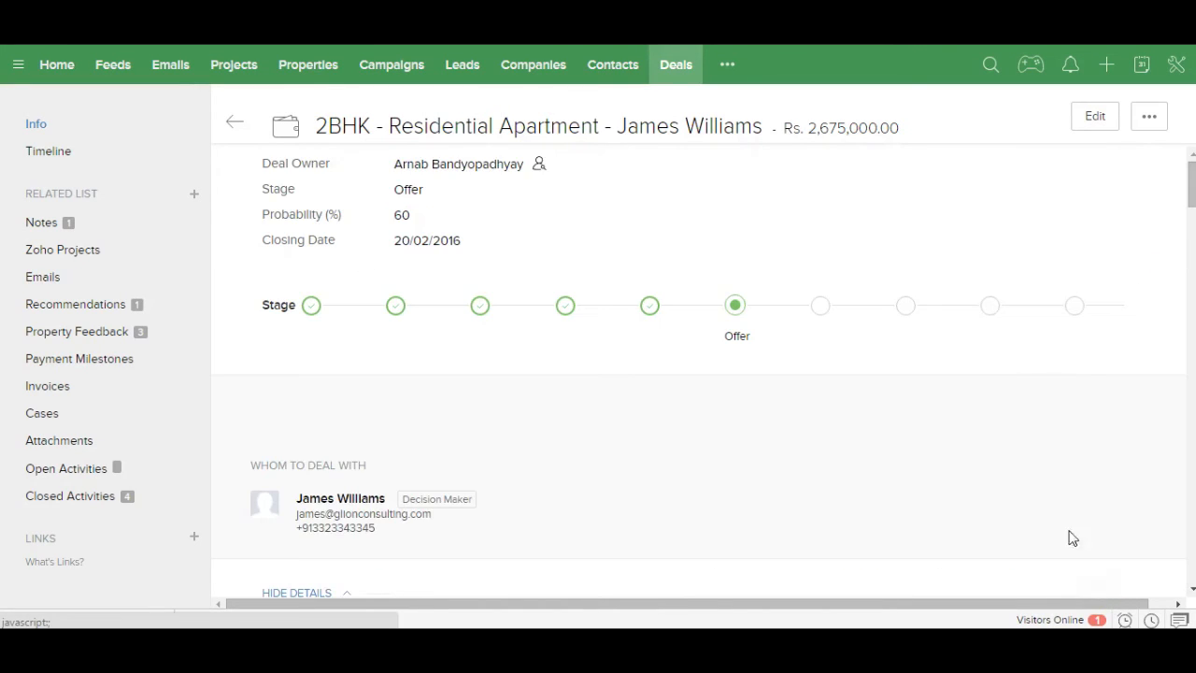
pyautogui.click(820, 306)
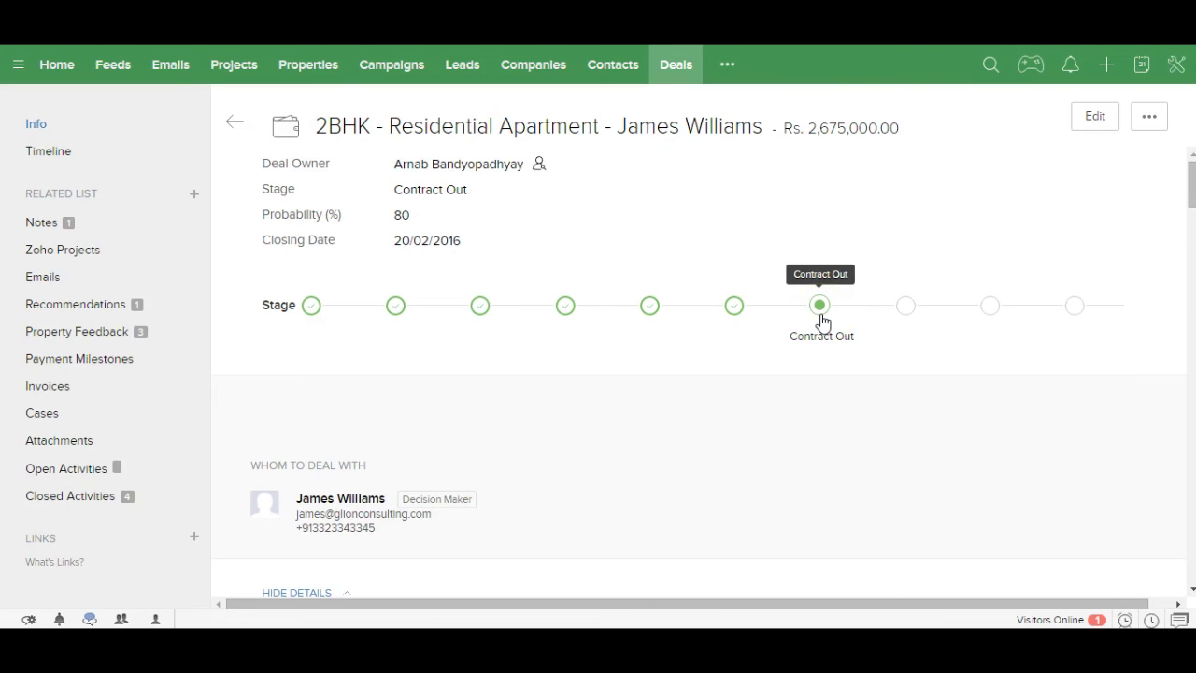
pyautogui.click(905, 308)
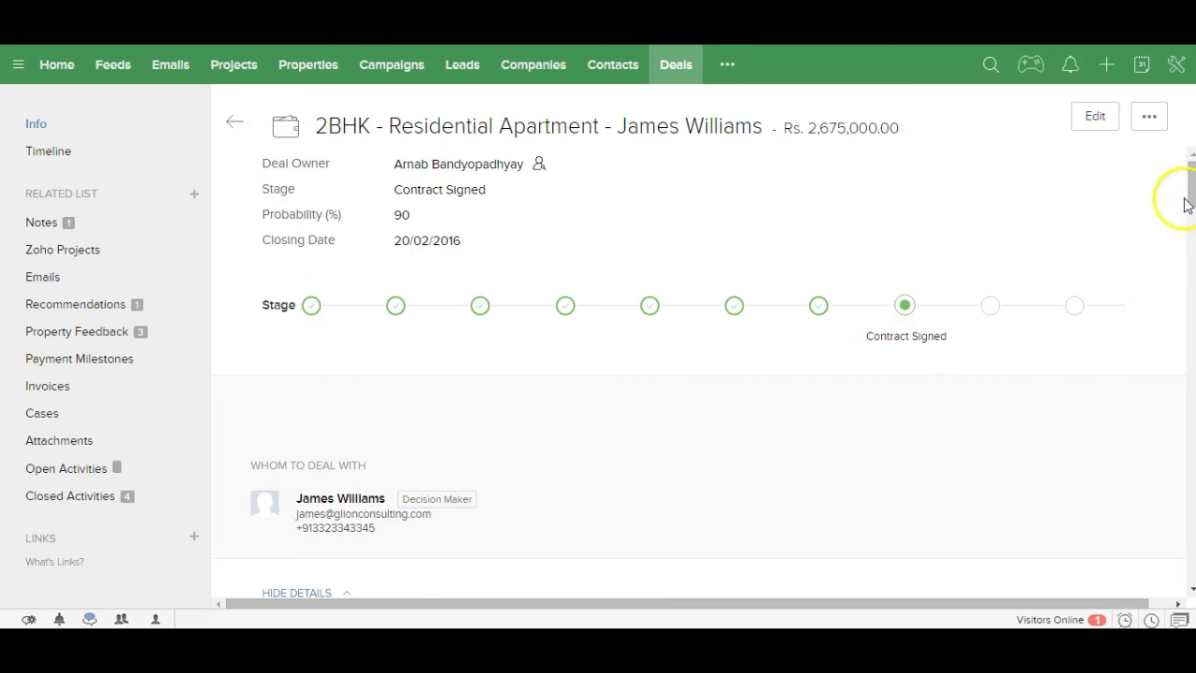
pyautogui.moveTo(1191, 199); pyautogui.dragTo(1178, 335)
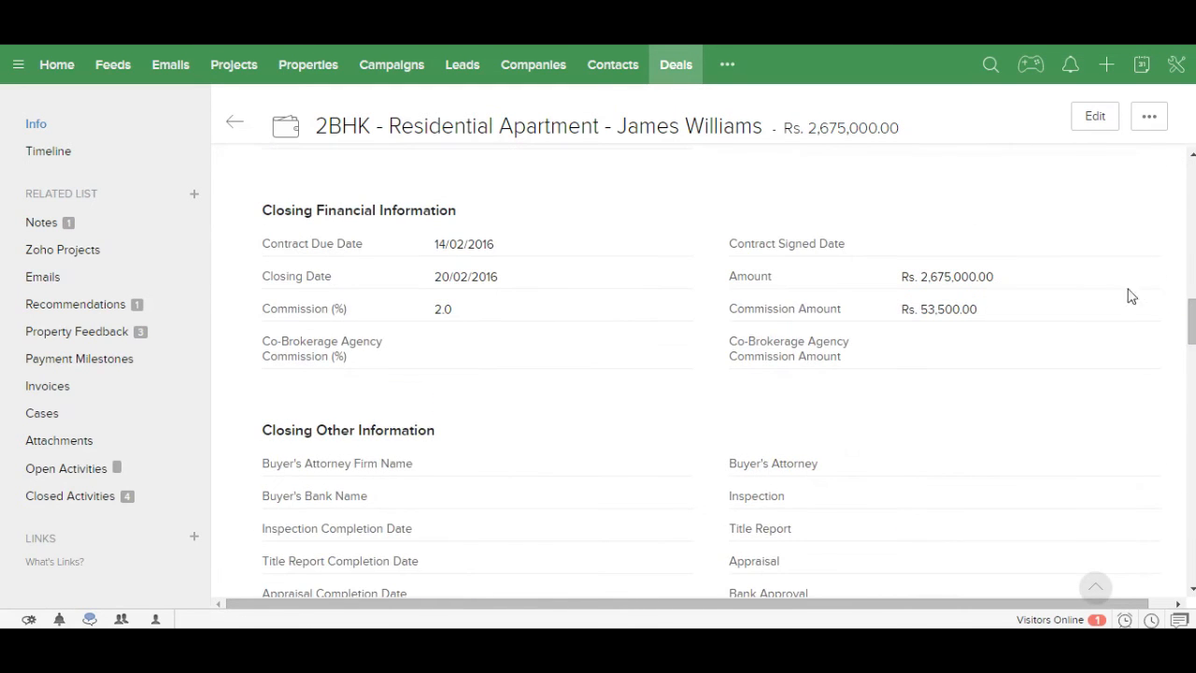
# Step: Set the deal's Contract Signed Date to 13/02/2016 and review the Contract Signed stage
pyautogui.click(1141, 245)
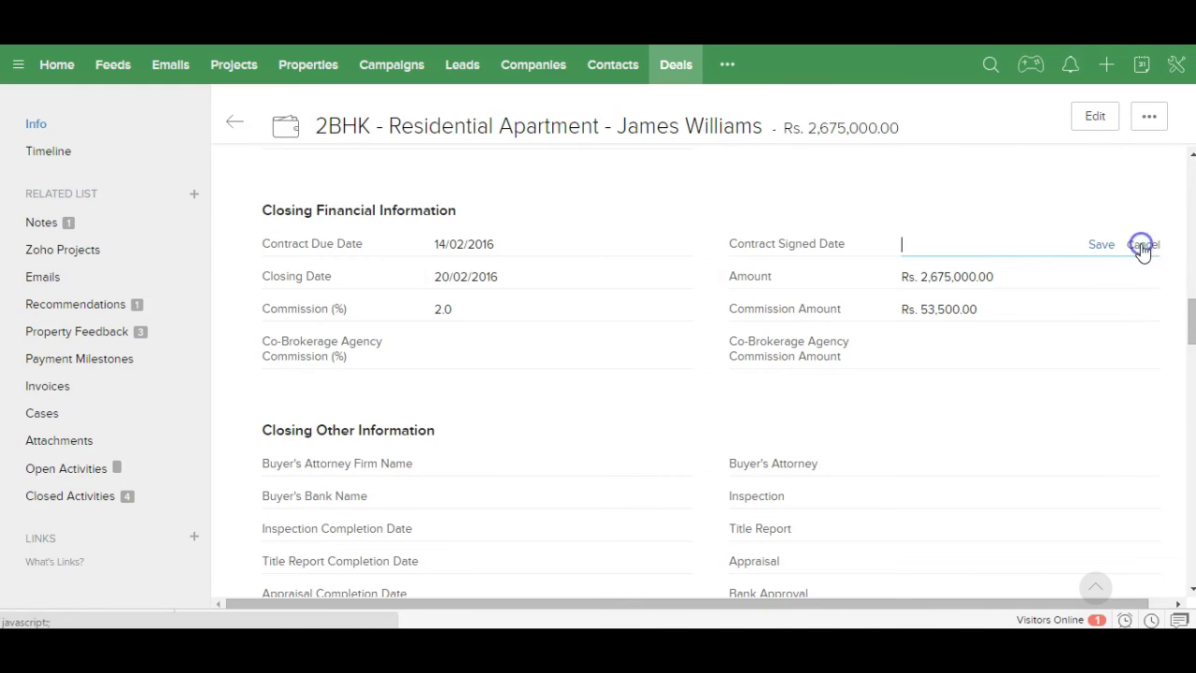
pyautogui.click(948, 244)
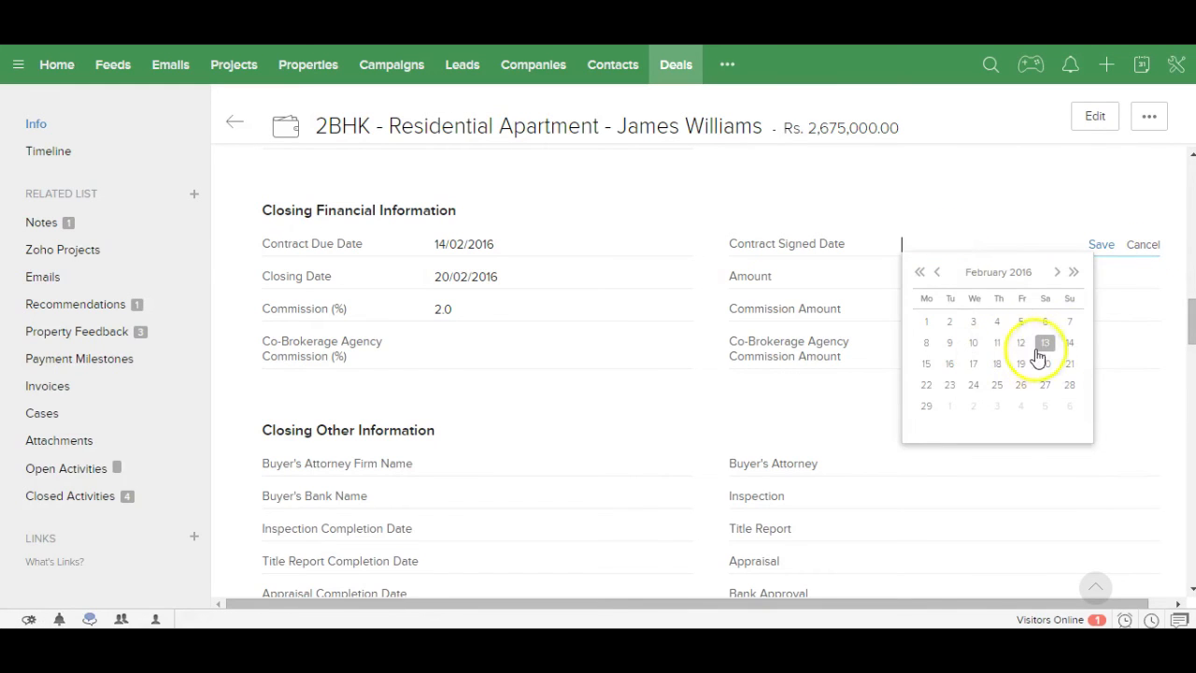
pyautogui.click(1043, 345)
pyautogui.click(1100, 248)
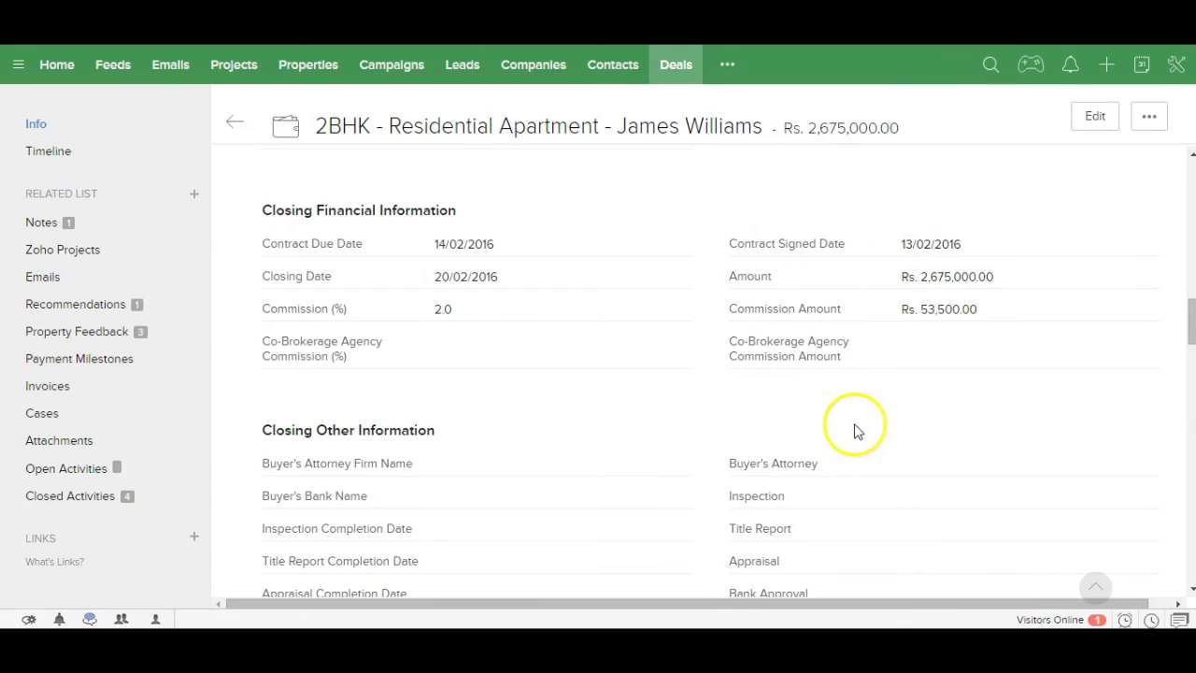
pyautogui.moveTo(1191, 338); pyautogui.dragTo(1188, 363)
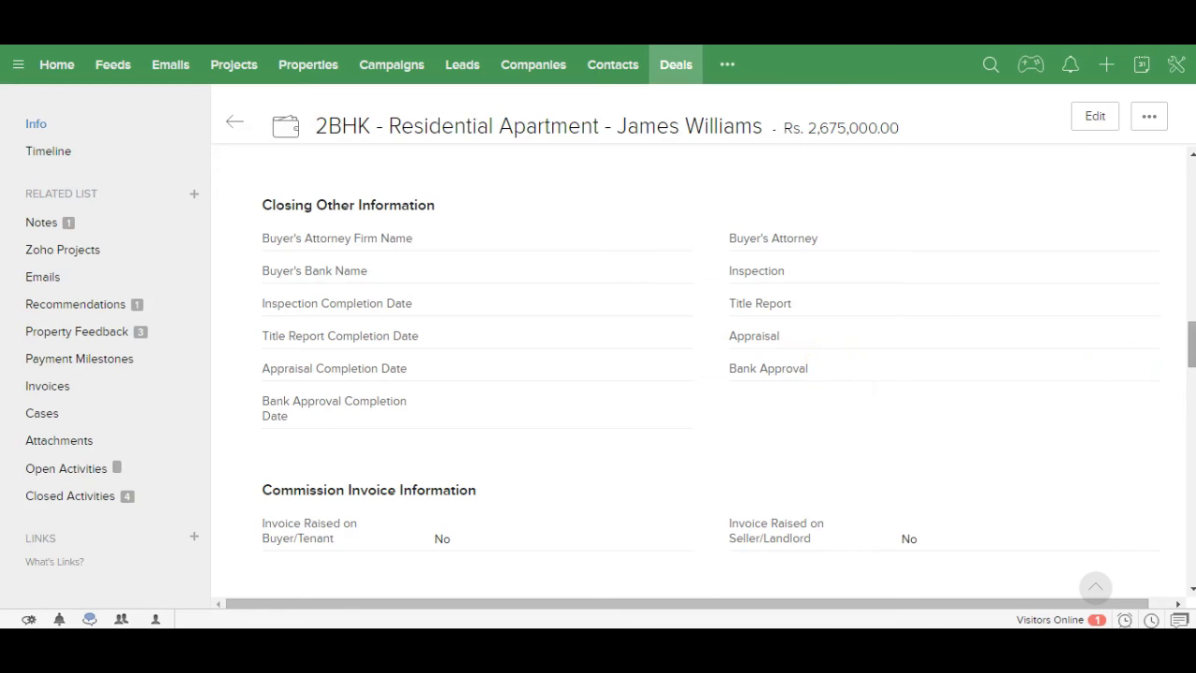
pyautogui.moveTo(1192, 359); pyautogui.dragTo(1179, 182)
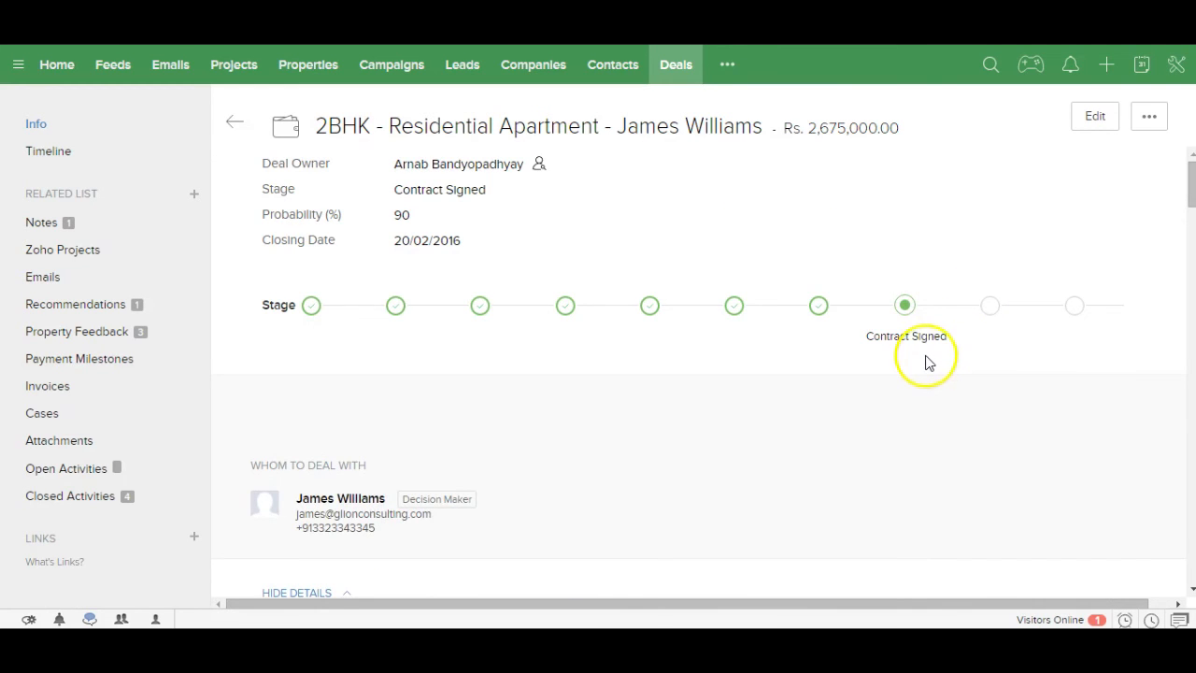
# Step: Move the deal to Closed Won, save the verified details and dismiss the Deal Champ badge
pyautogui.click(1077, 314)
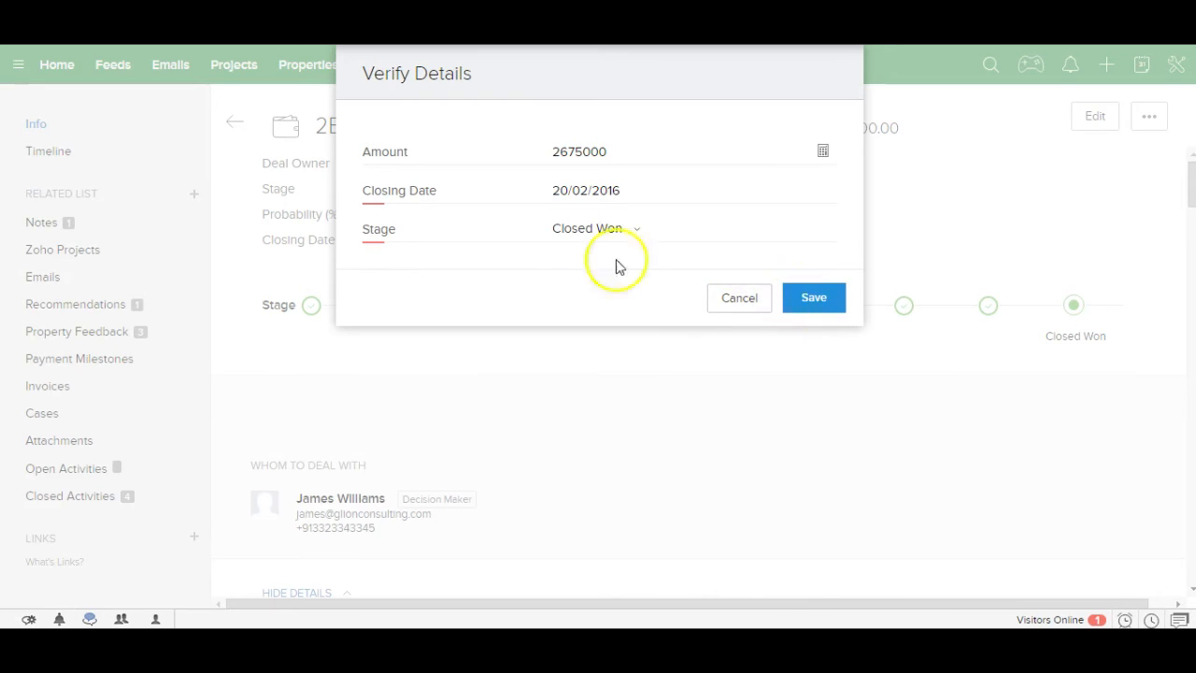
pyautogui.click(822, 310)
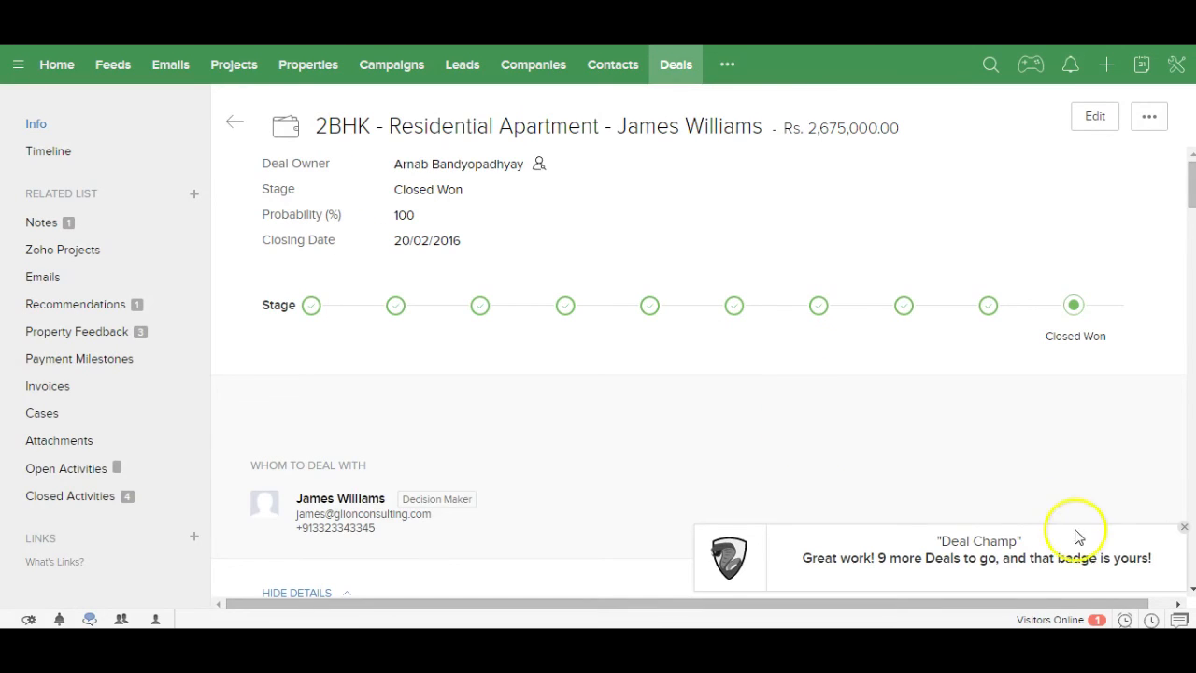
pyautogui.click(1184, 528)
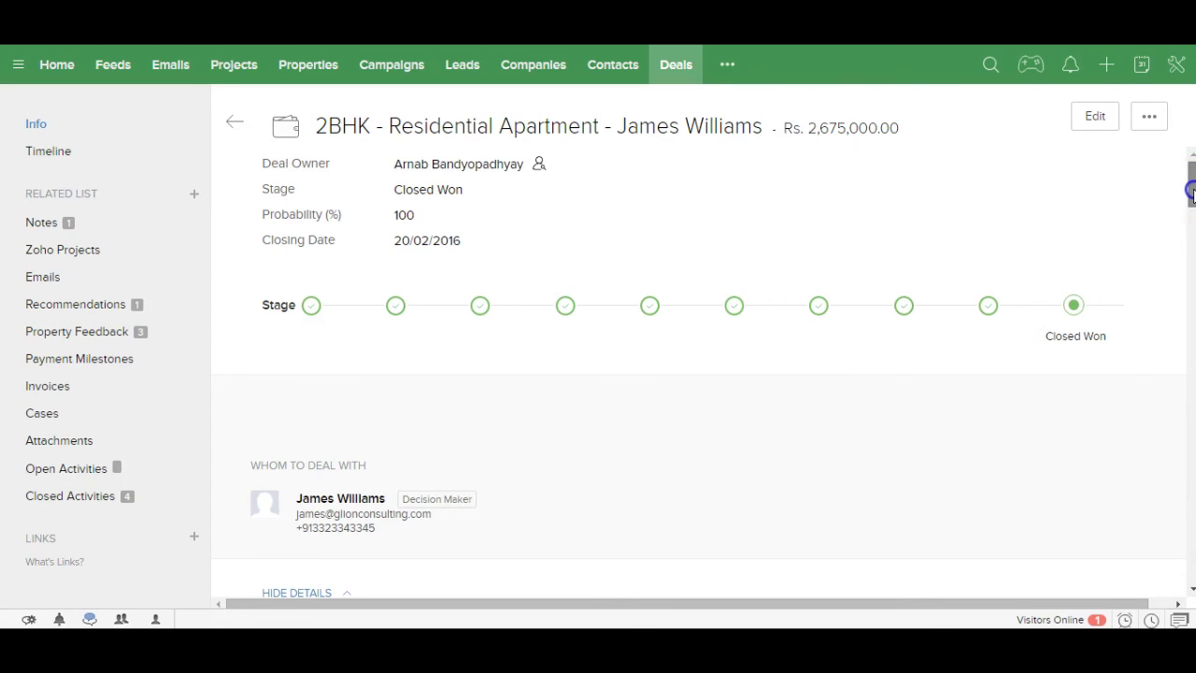
pyautogui.moveTo(1191, 192); pyautogui.dragTo(1169, 361)
pyautogui.moveTo(868, 446)
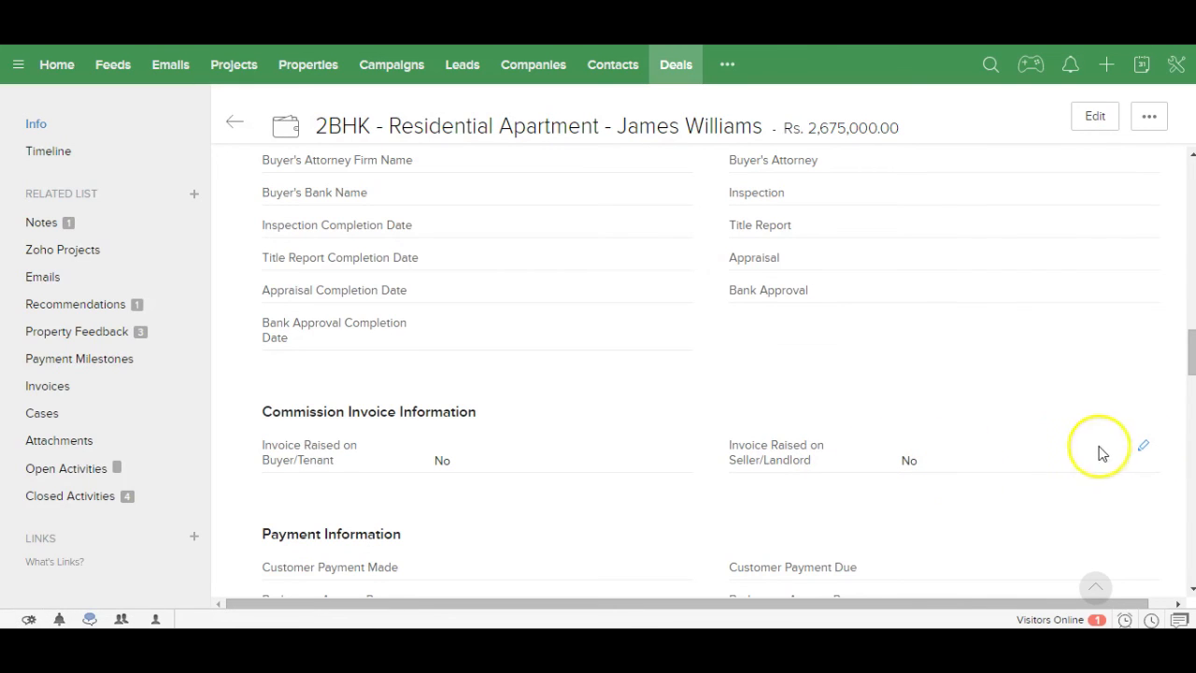
# Step: Change Invoice Raised on Seller/Landlord from No to Yes and save
pyautogui.click(1143, 447)
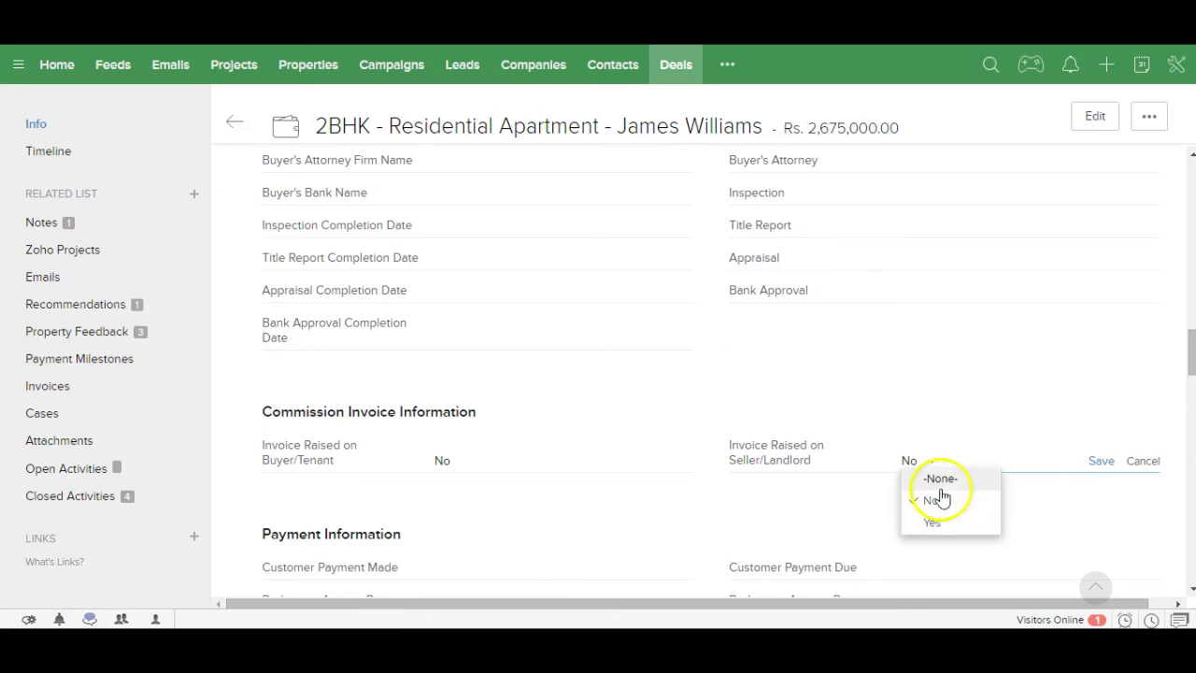
pyautogui.click(932, 523)
pyautogui.click(1100, 461)
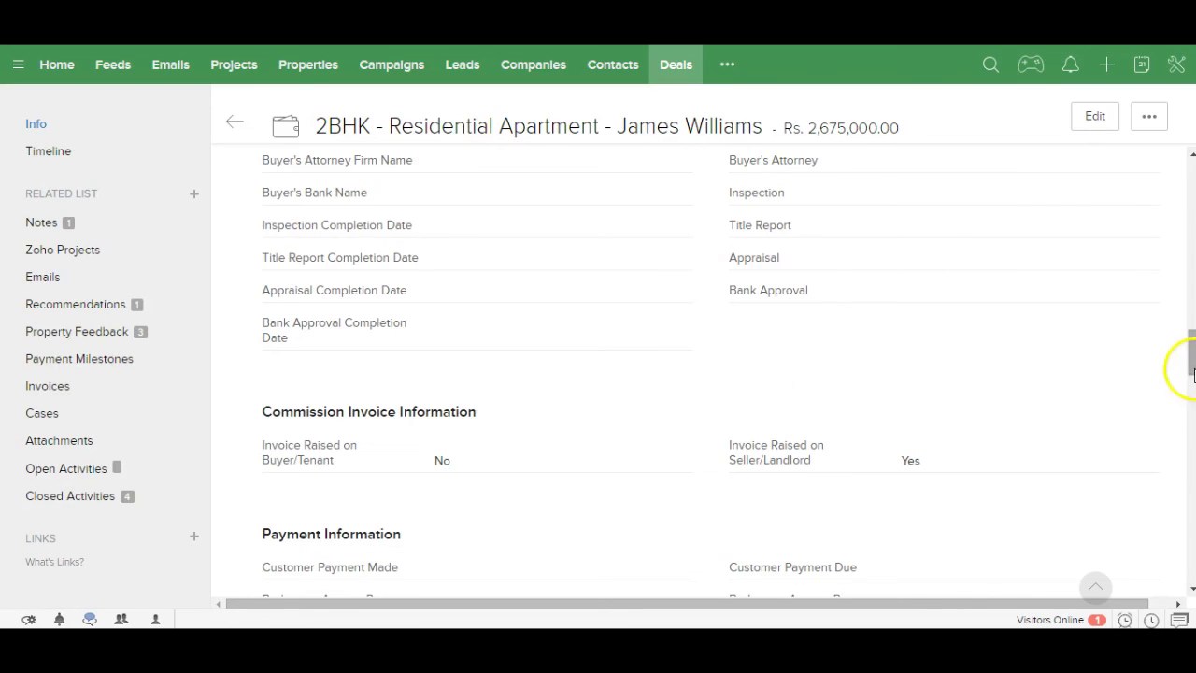
pyautogui.moveTo(1190, 367); pyautogui.dragTo(1184, 437)
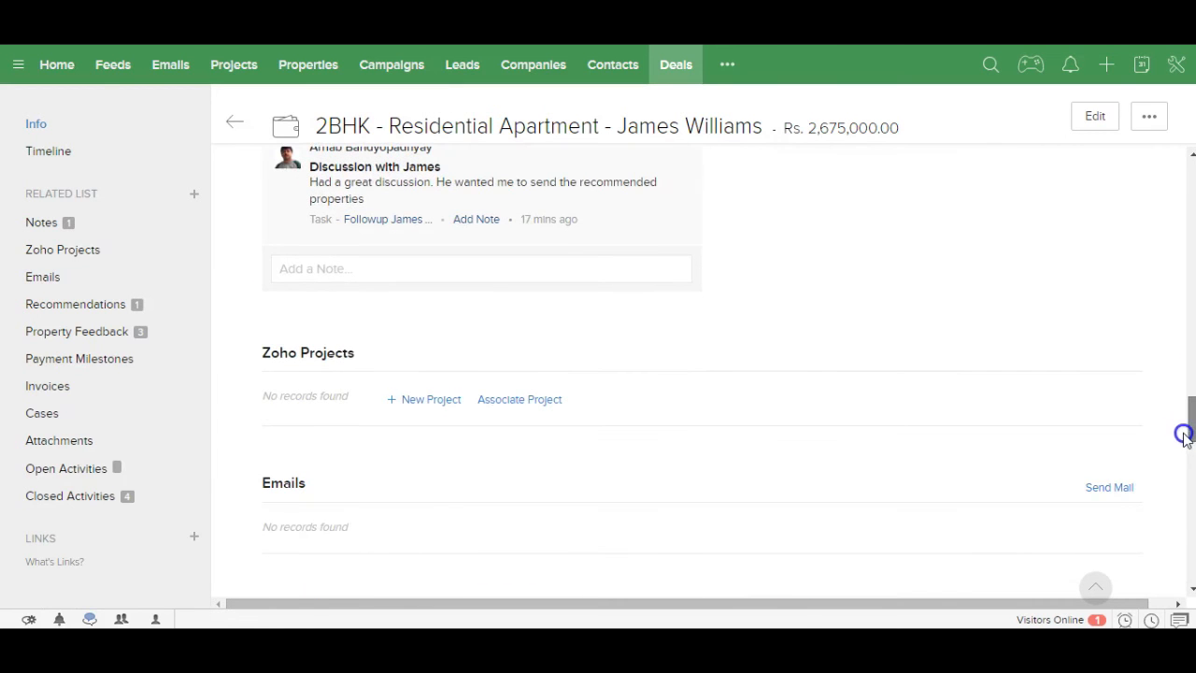
# Step: Open another Closed Won 2BHK deal worth Rs. 2,300,000 and view its five payment milestones
pyautogui.click(49, 359)
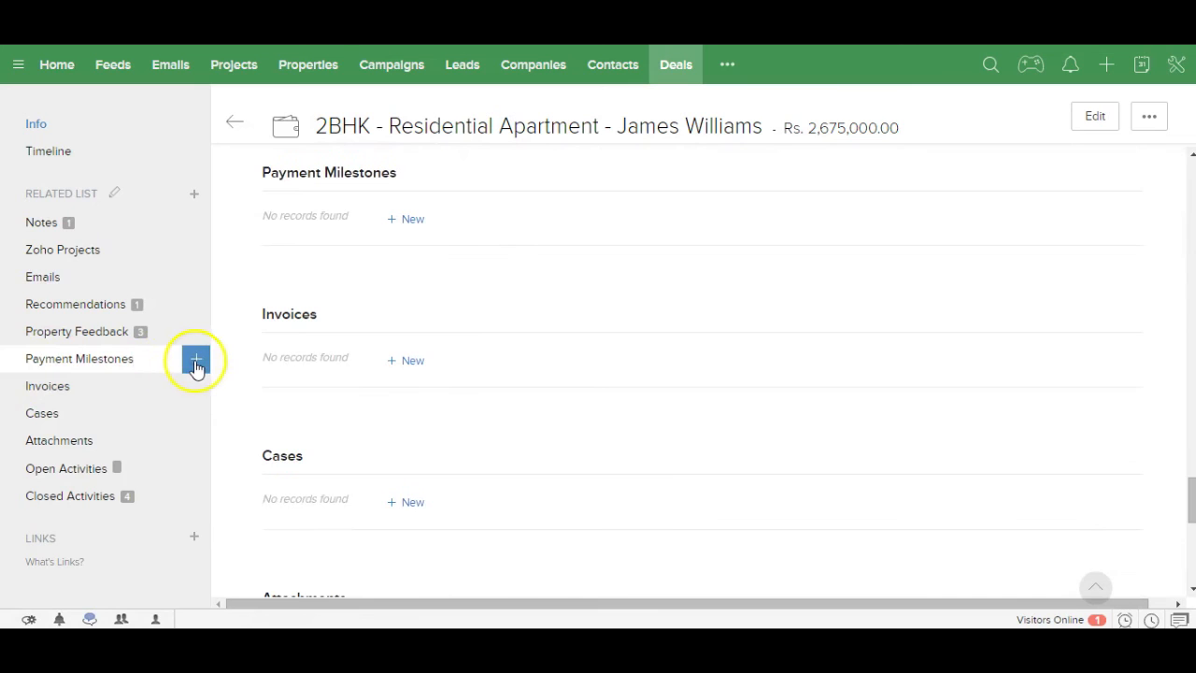
pyautogui.click(196, 363)
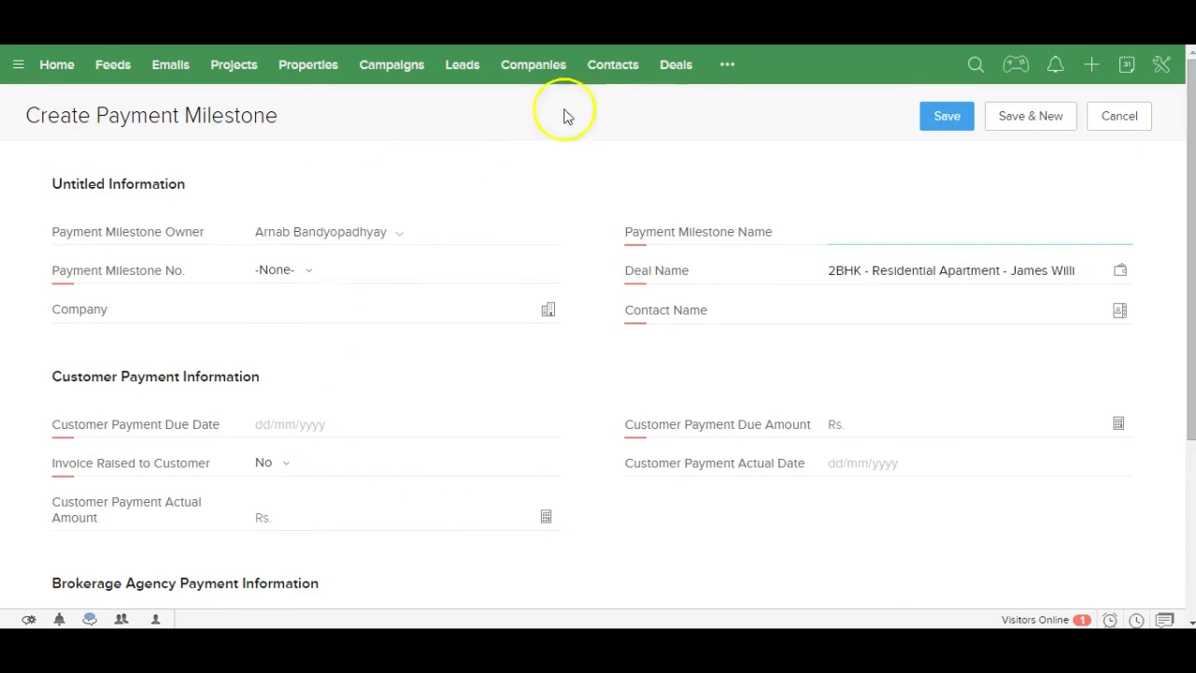
pyautogui.click(678, 67)
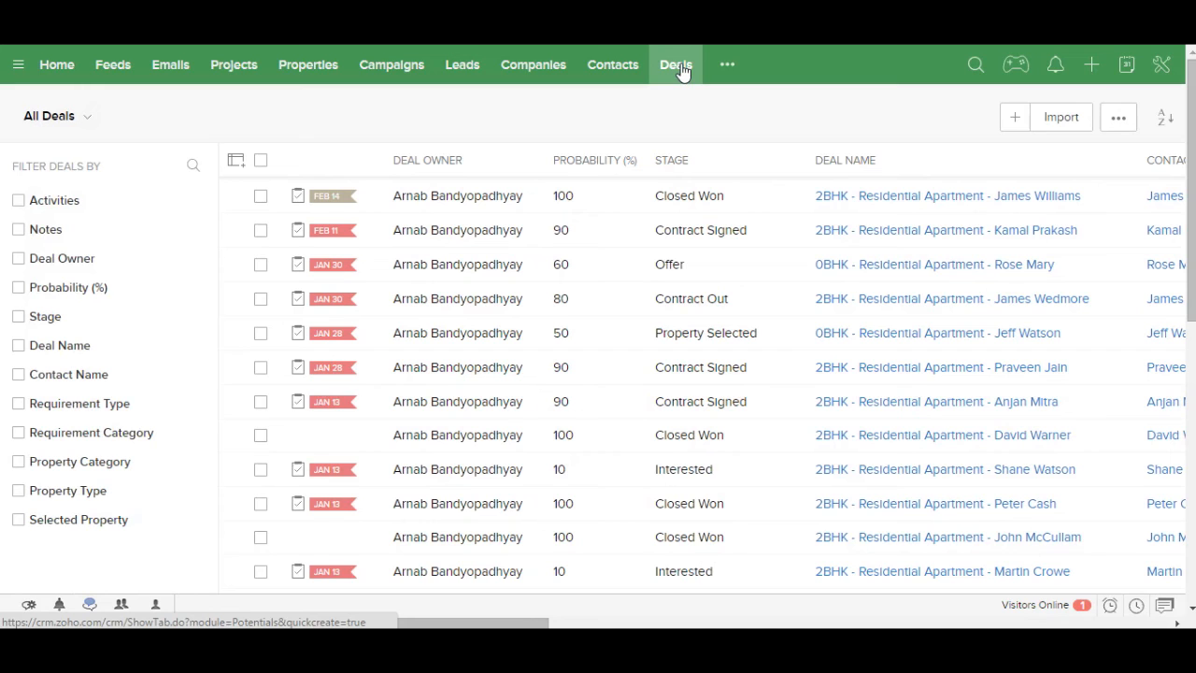
pyautogui.click(878, 438)
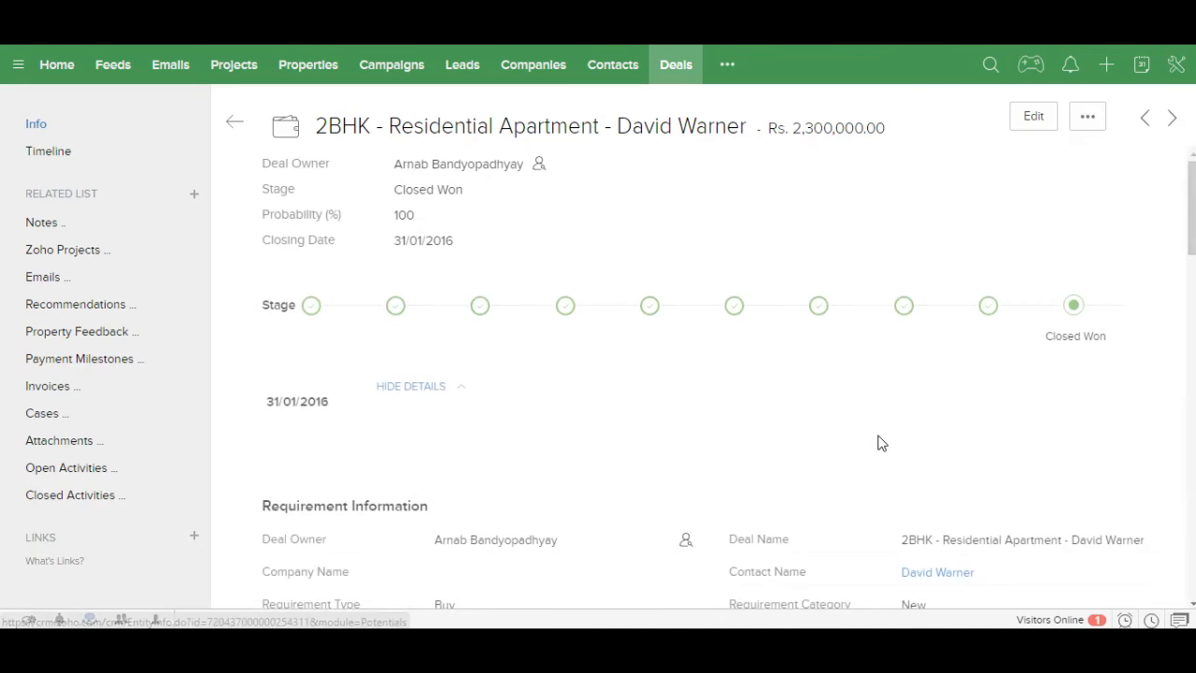
pyautogui.click(129, 365)
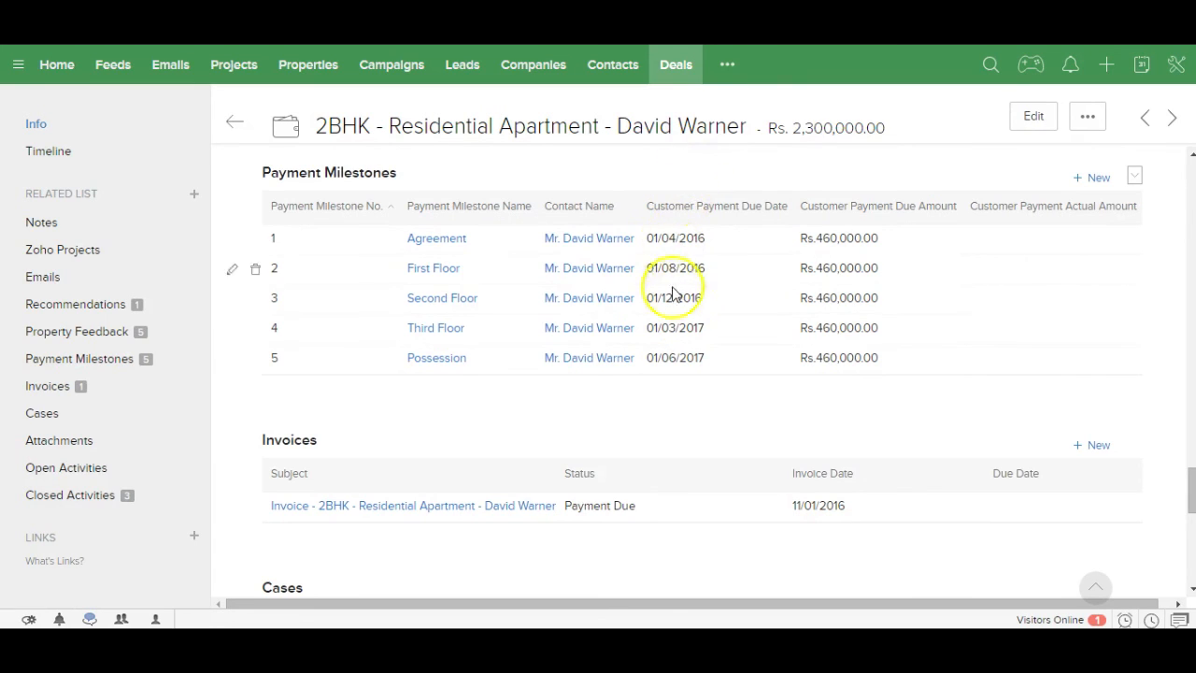
pyautogui.click(732, 67)
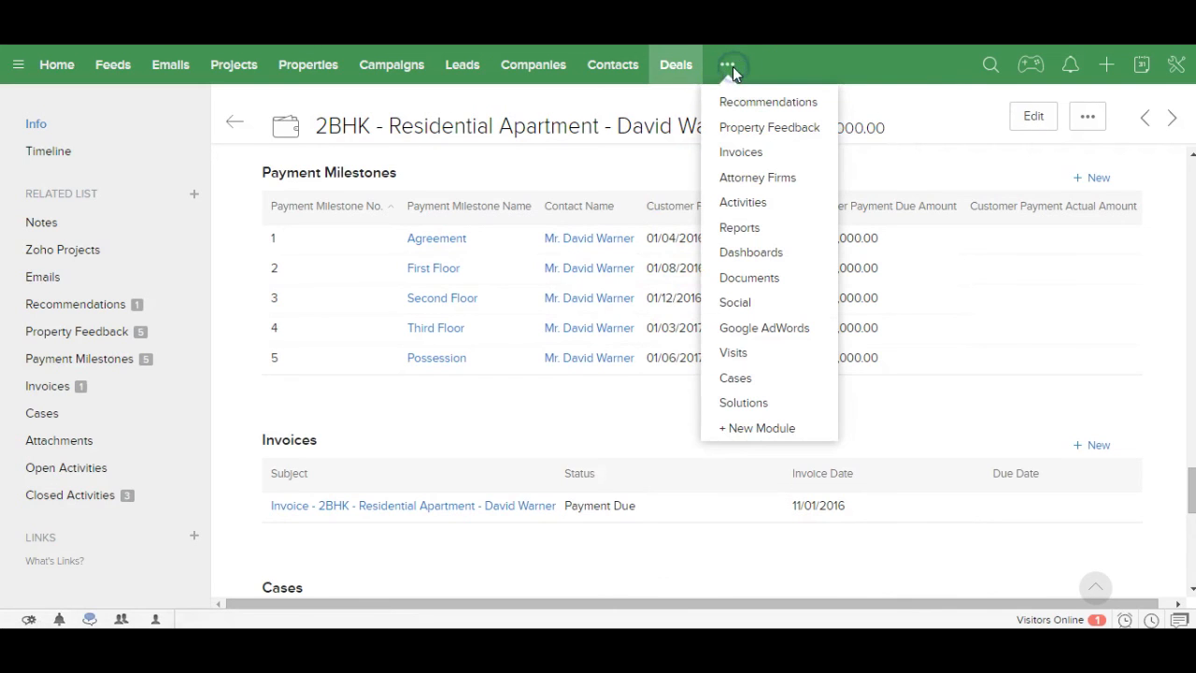
# Step: Open the deal's Rs. 53,500 invoice from Invoices and choose Export to PDF
pyautogui.click(738, 152)
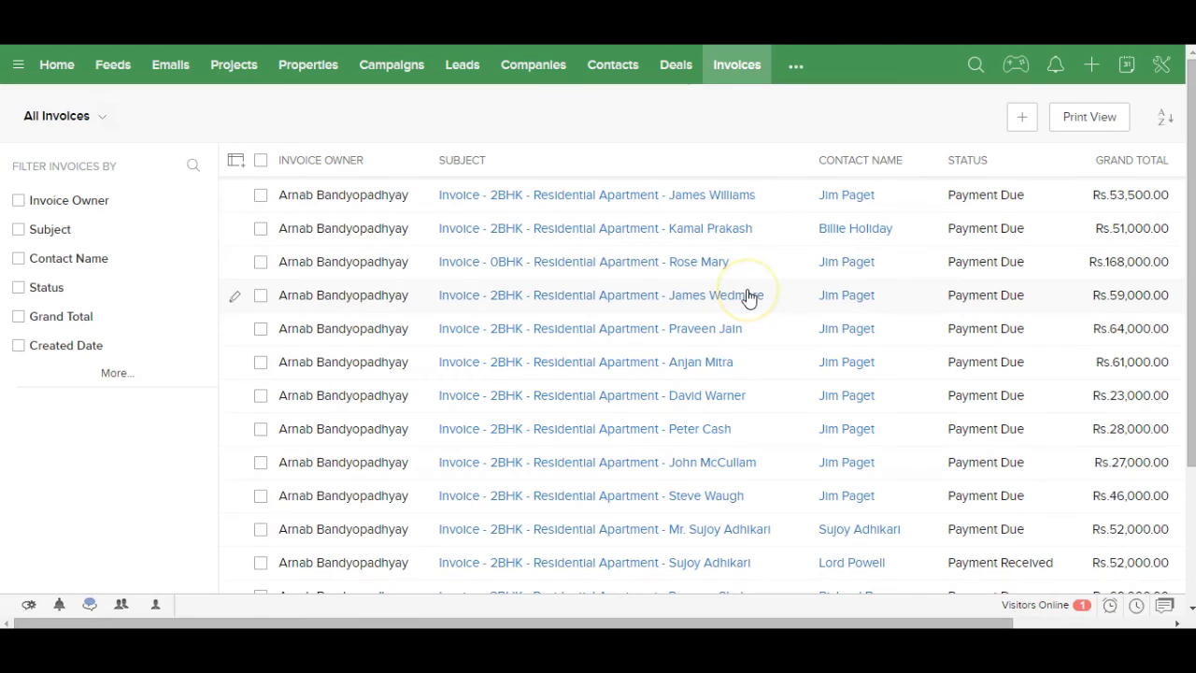
pyautogui.click(589, 200)
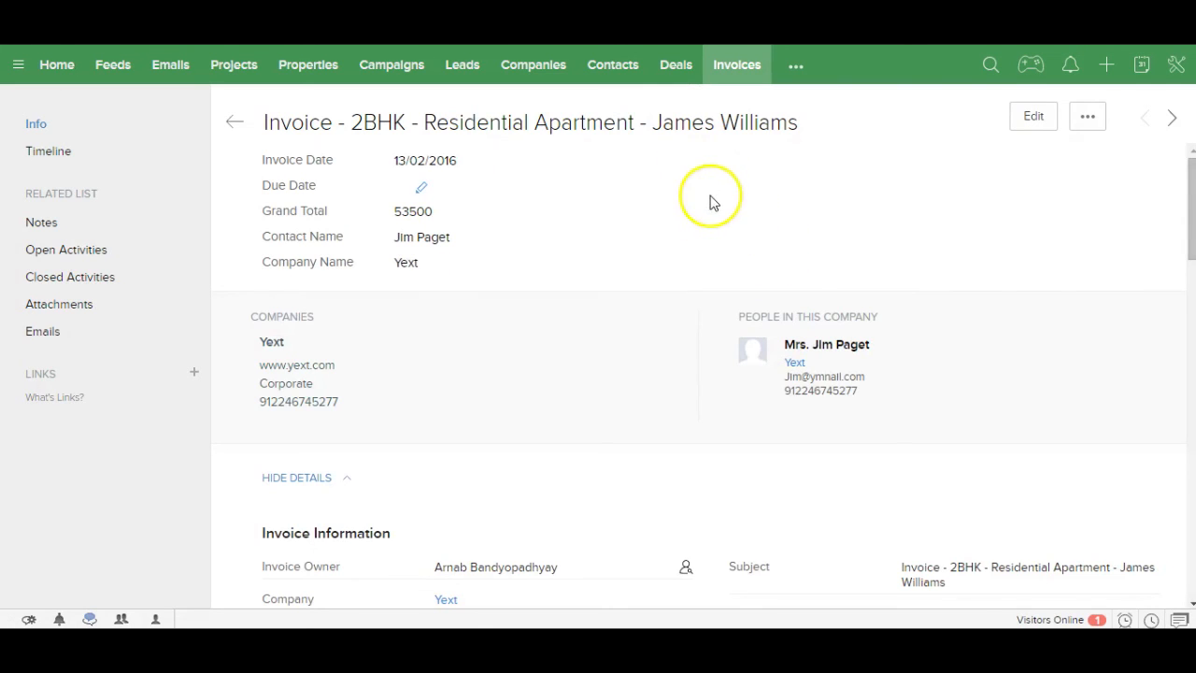
pyautogui.moveTo(1190, 231); pyautogui.dragTo(1184, 293)
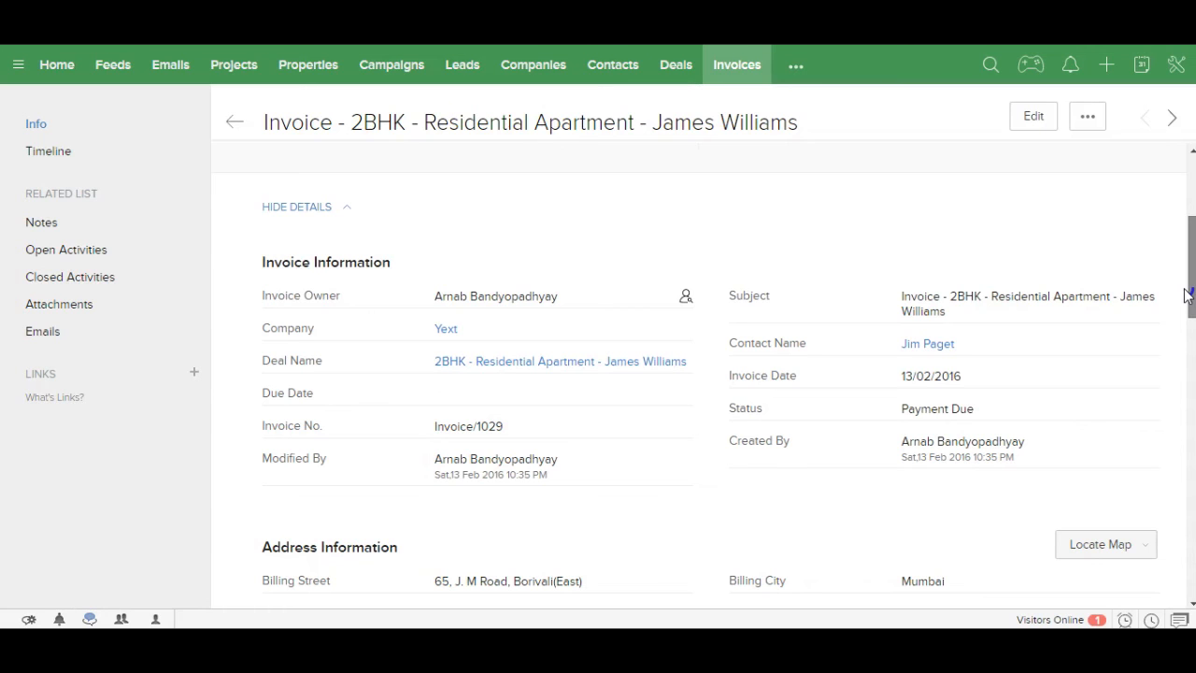
pyautogui.moveTo(1184, 296); pyautogui.dragTo(1182, 221)
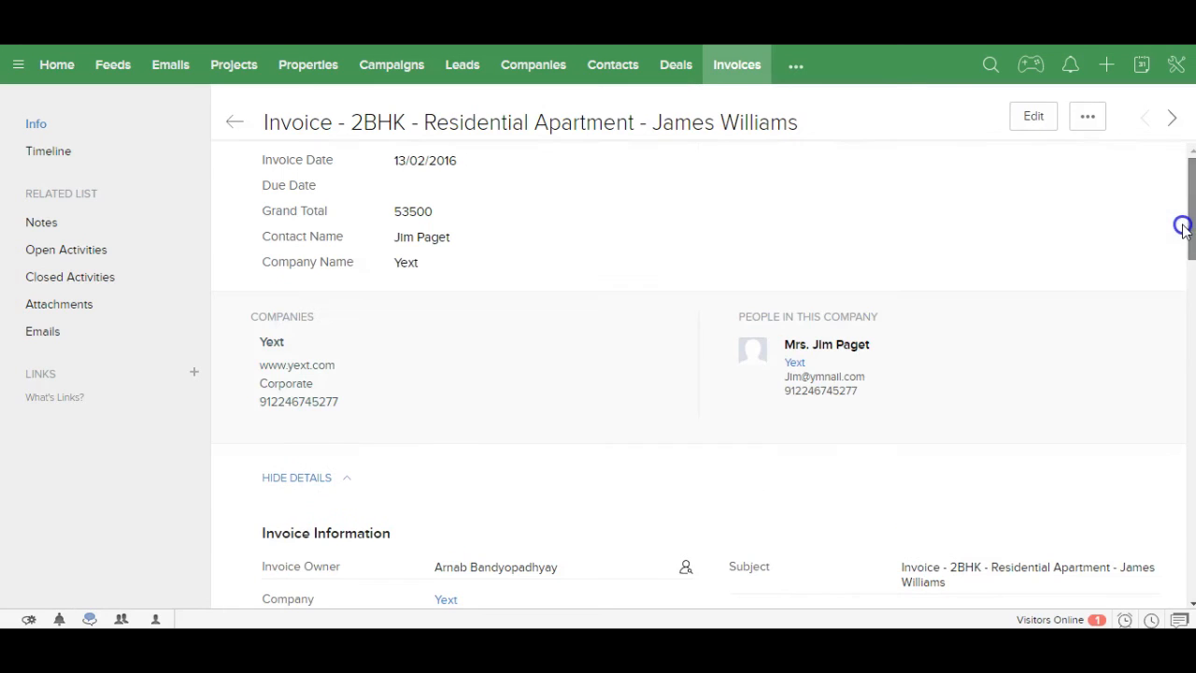
pyautogui.click(1090, 116)
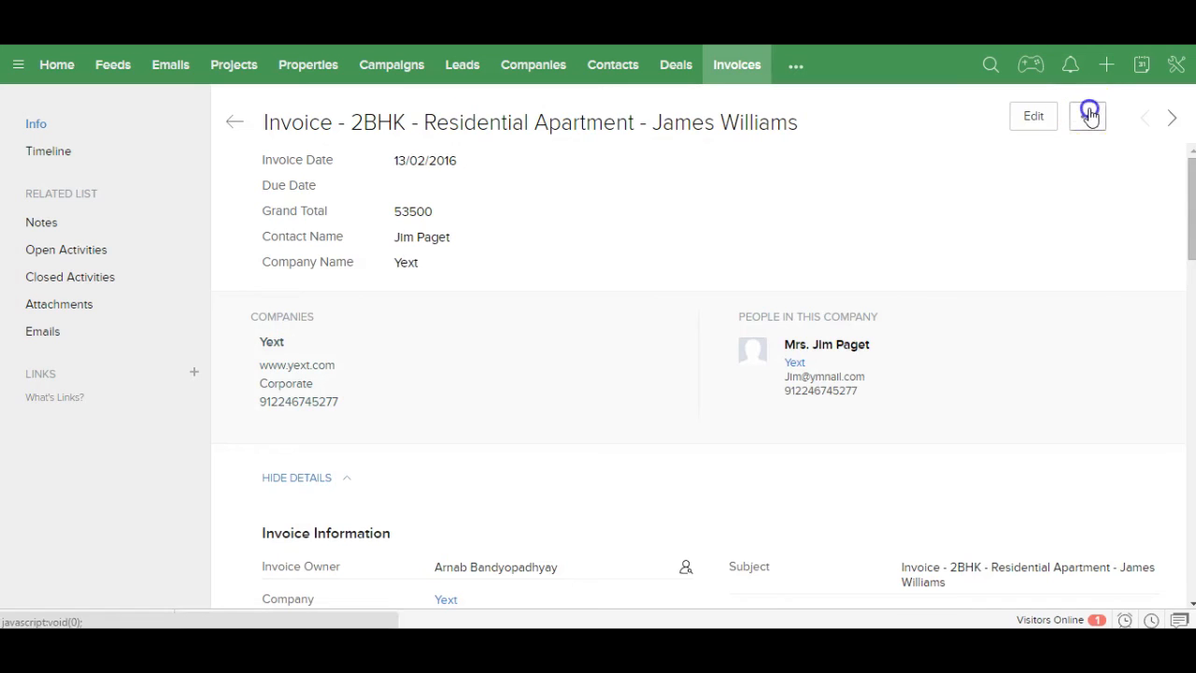
pyautogui.click(1015, 237)
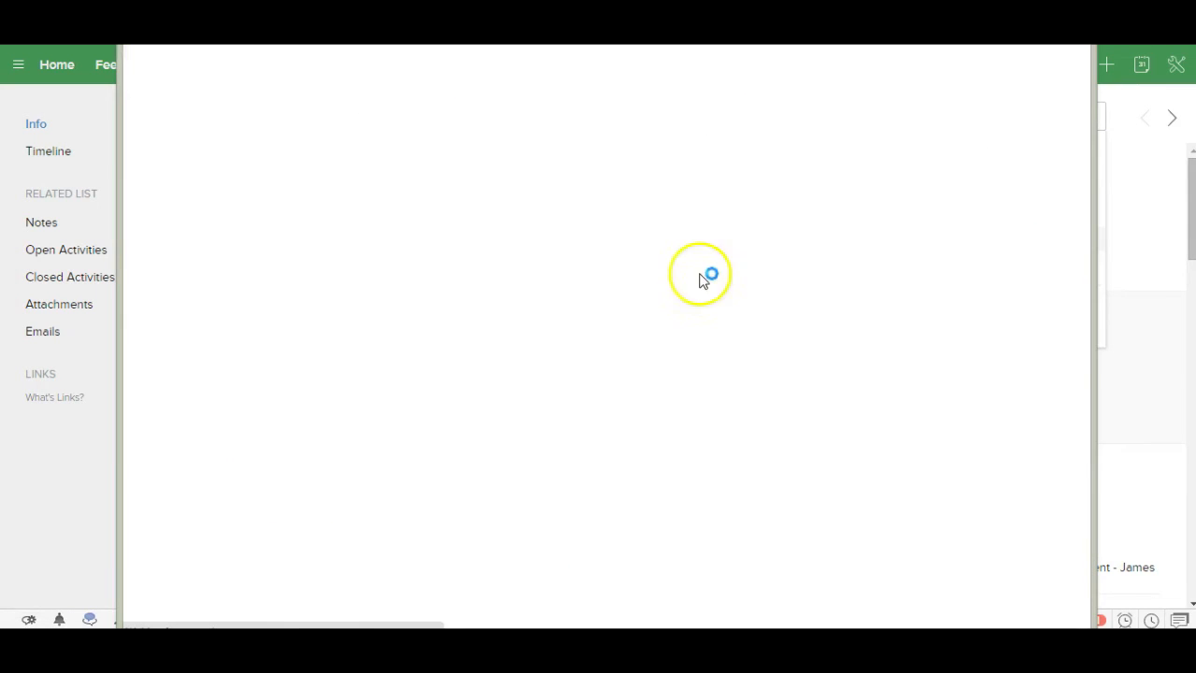
# Step: Generate the invoice PDF and review its Rs.53,500.00 total due
pyautogui.click(834, 205)
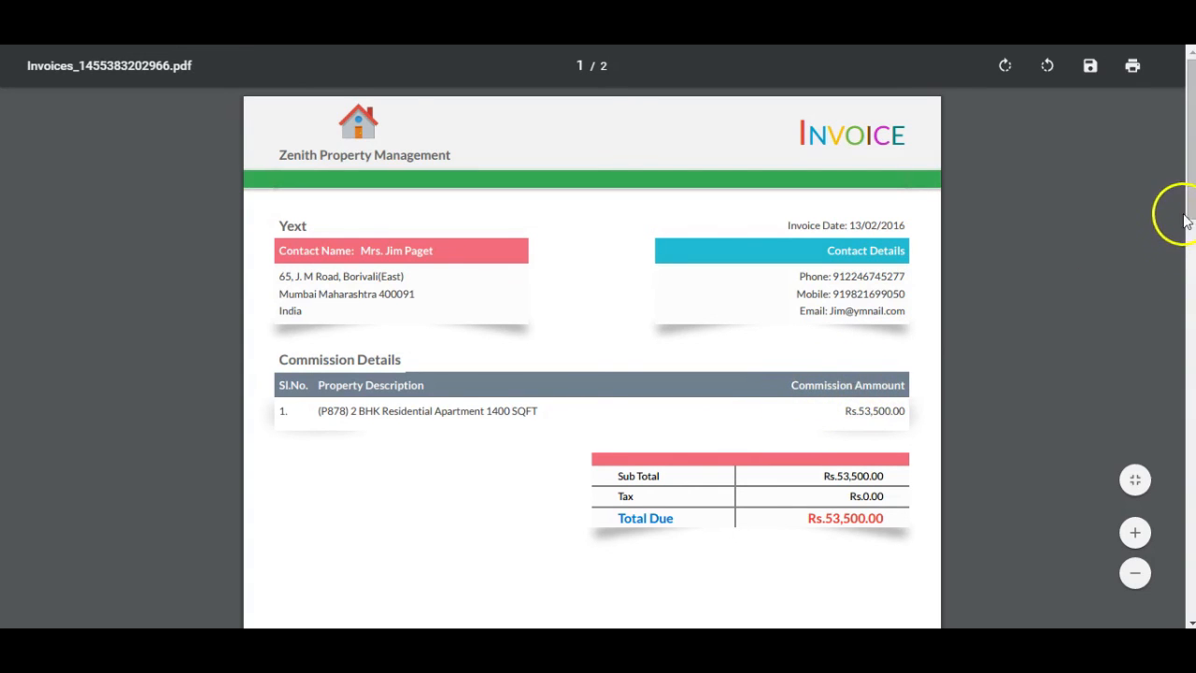
pyautogui.moveTo(1192, 209); pyautogui.dragTo(1179, 161)
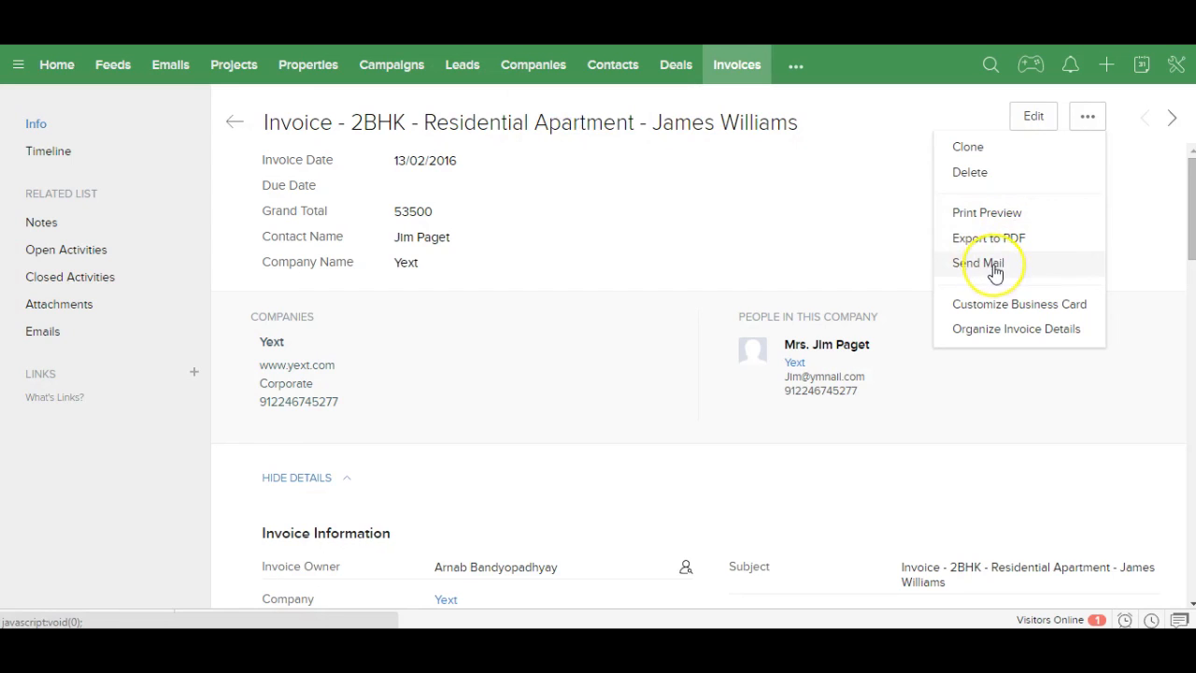
# Step: Dismiss the invoice actions menu and go back to the Home dashboard
pyautogui.click(823, 241)
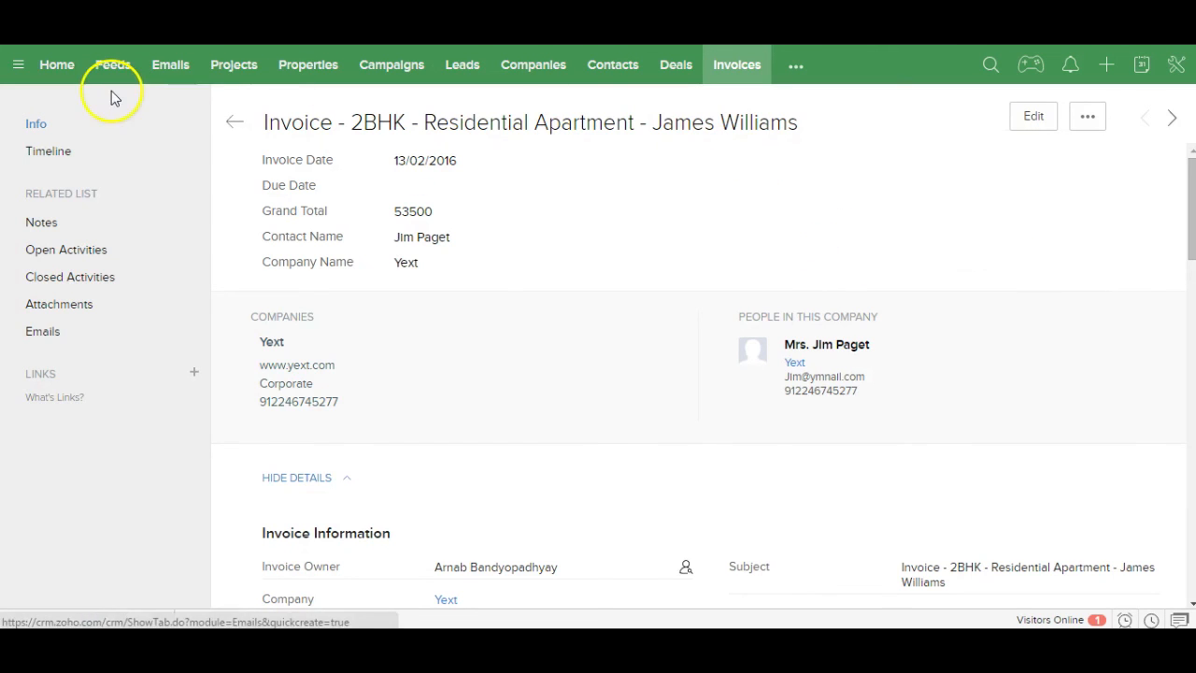
pyautogui.click(57, 71)
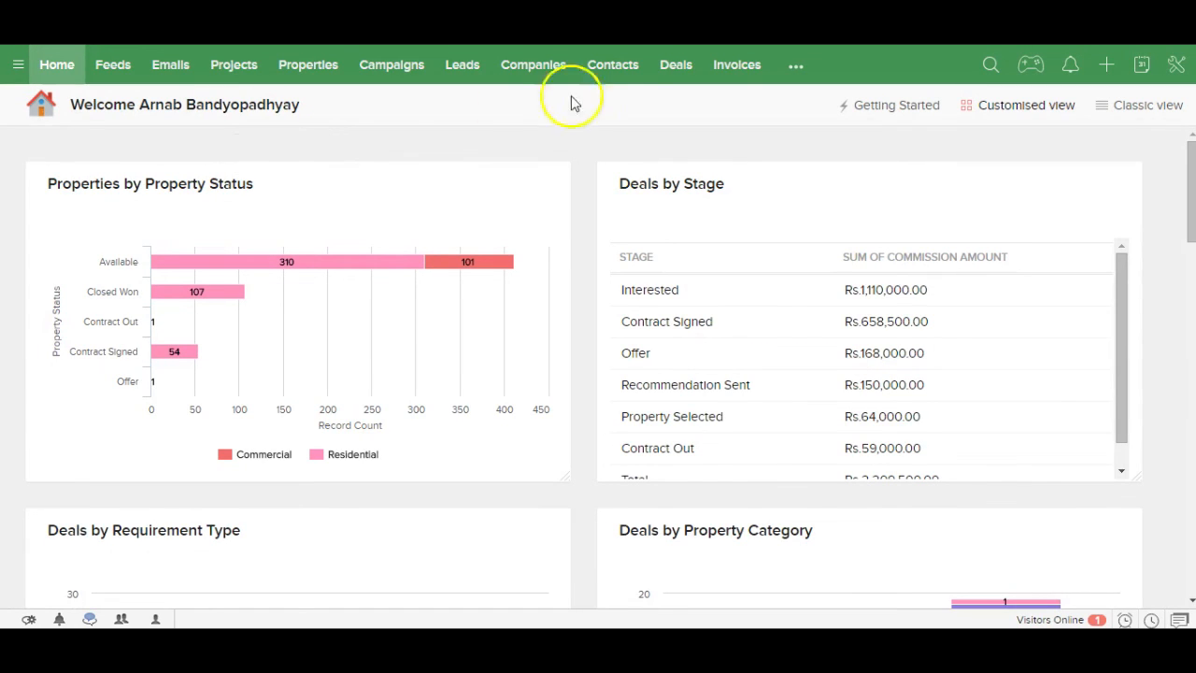
pyautogui.click(796, 66)
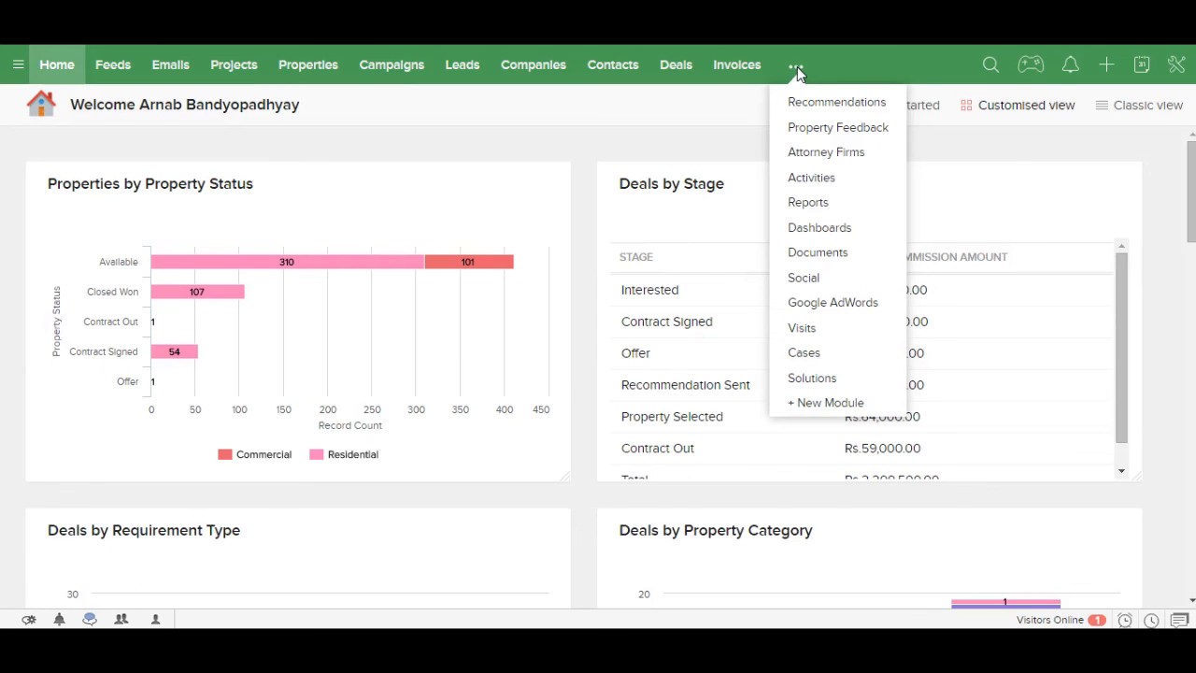
# Step: Open Dashboards and view the Property, Deal and Lead dashboards in turn
pyautogui.click(828, 229)
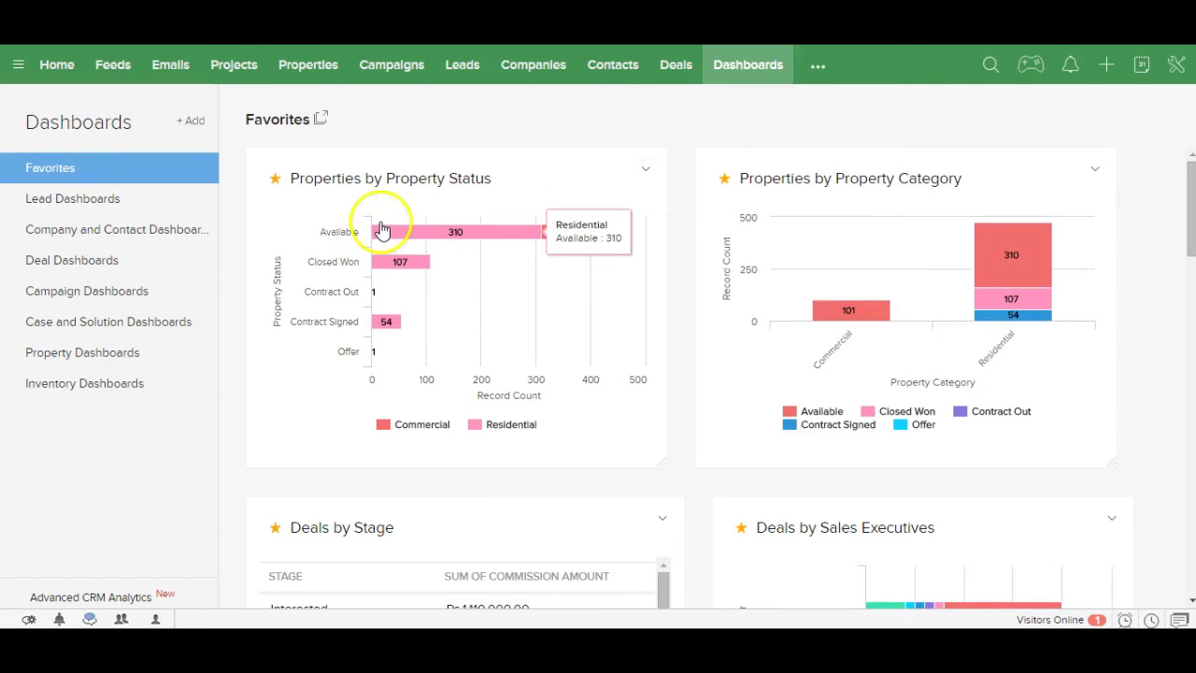
pyautogui.moveTo(395, 271)
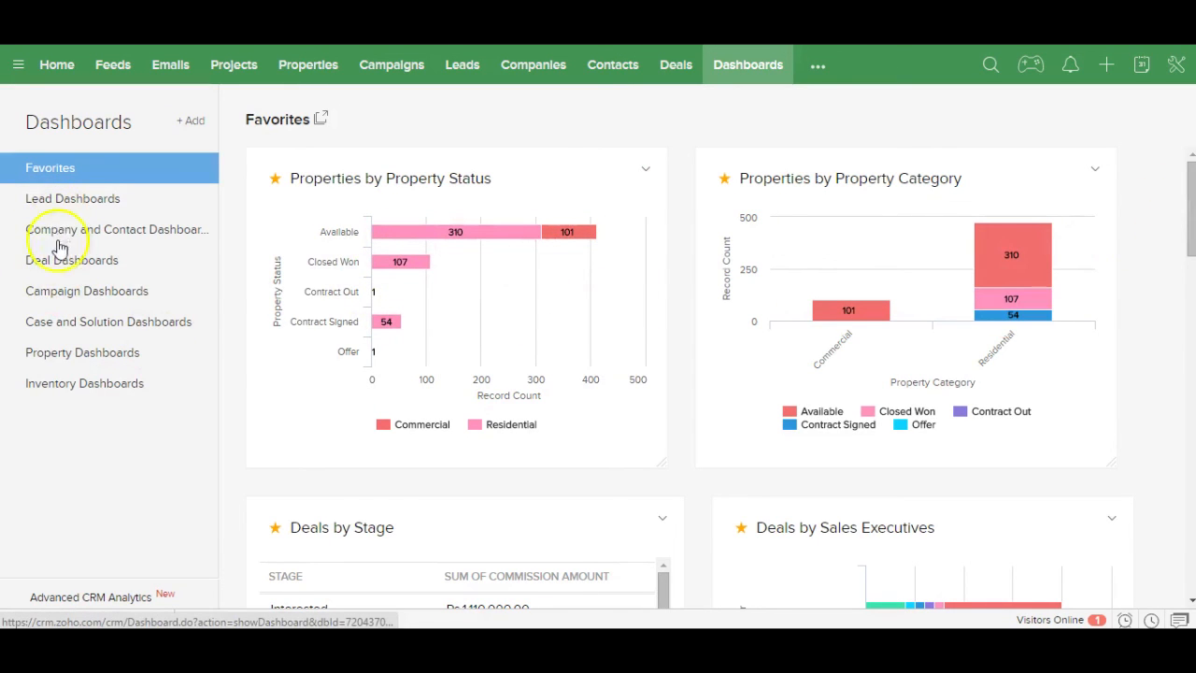
pyautogui.click(82, 357)
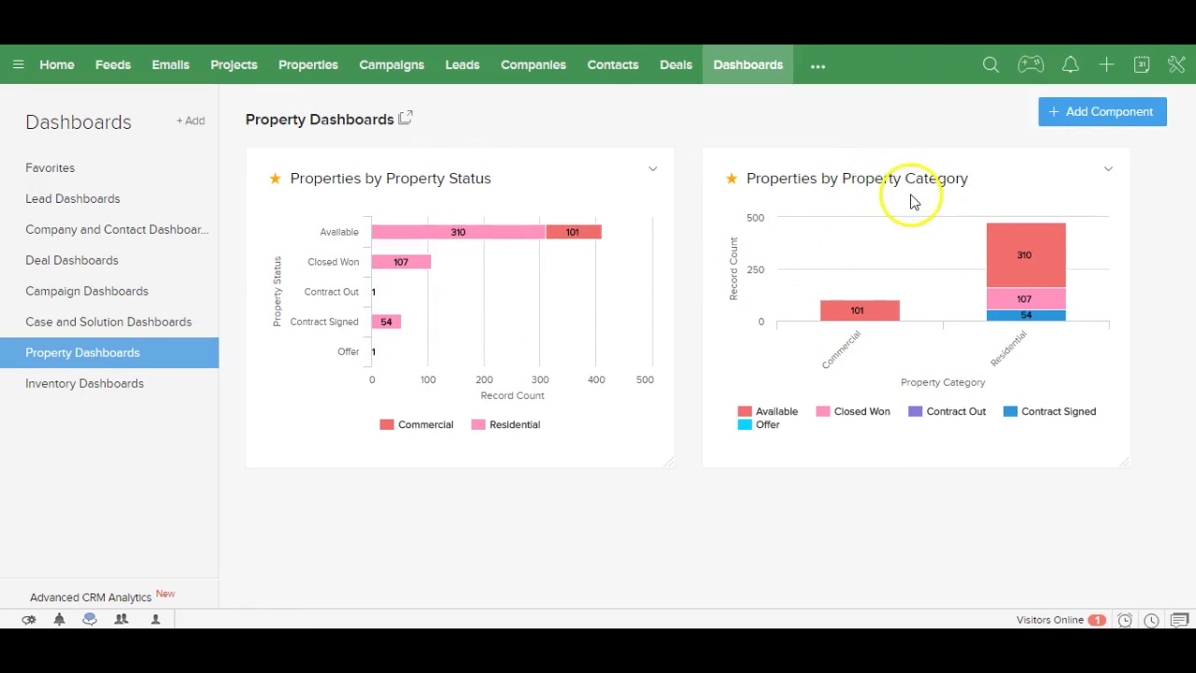
pyautogui.click(89, 261)
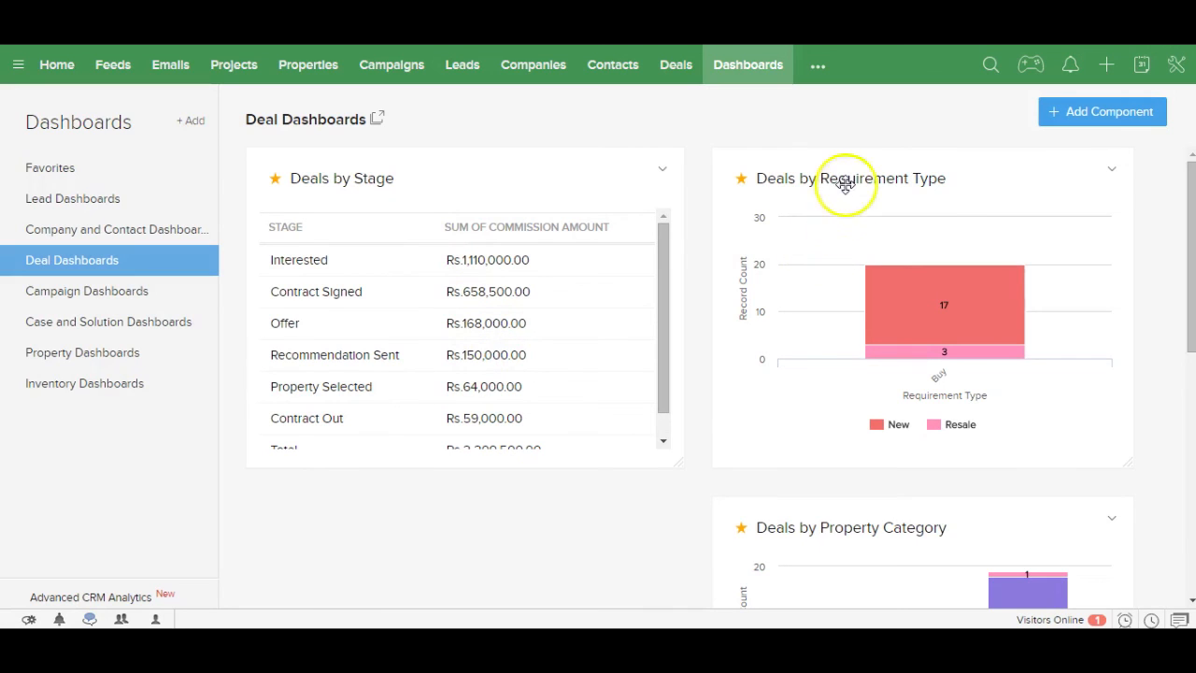
pyautogui.moveTo(1191, 274); pyautogui.dragTo(1167, 483)
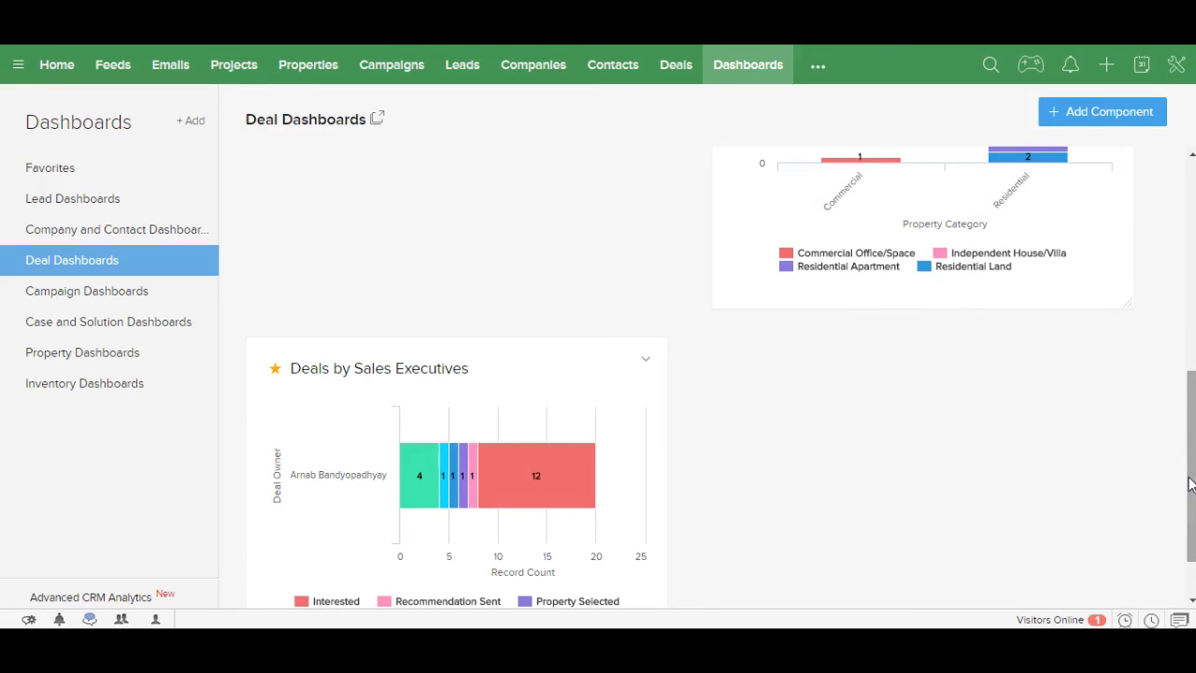
pyautogui.click(114, 200)
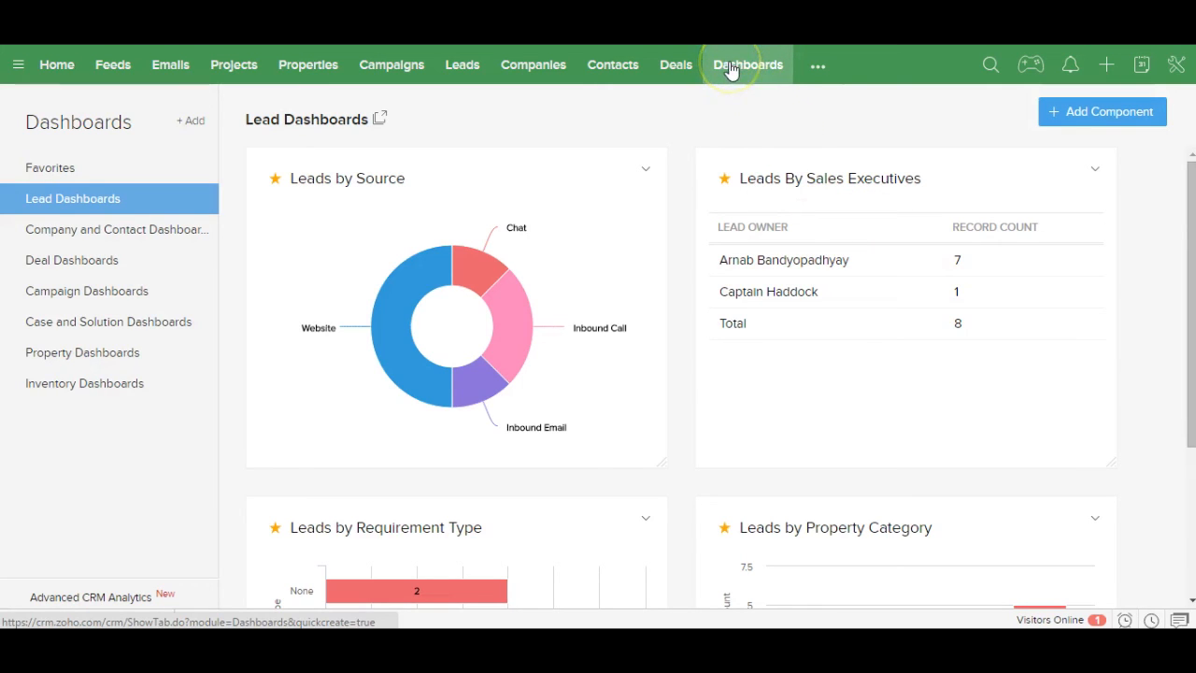
pyautogui.click(817, 73)
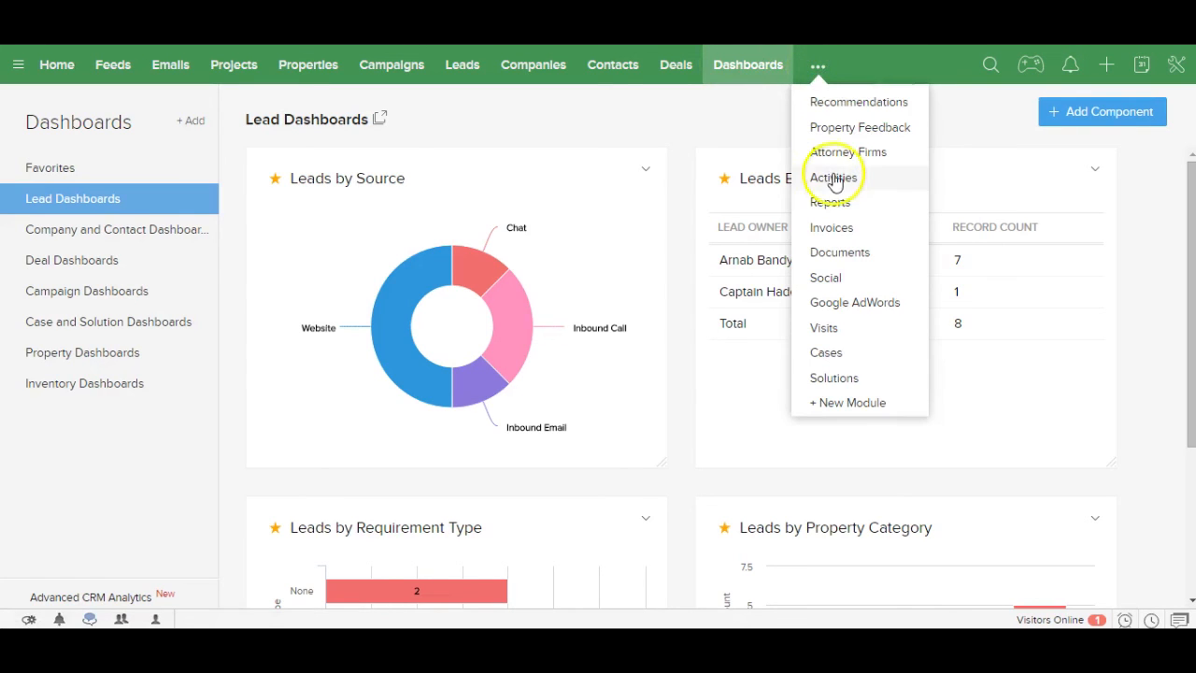
pyautogui.click(832, 202)
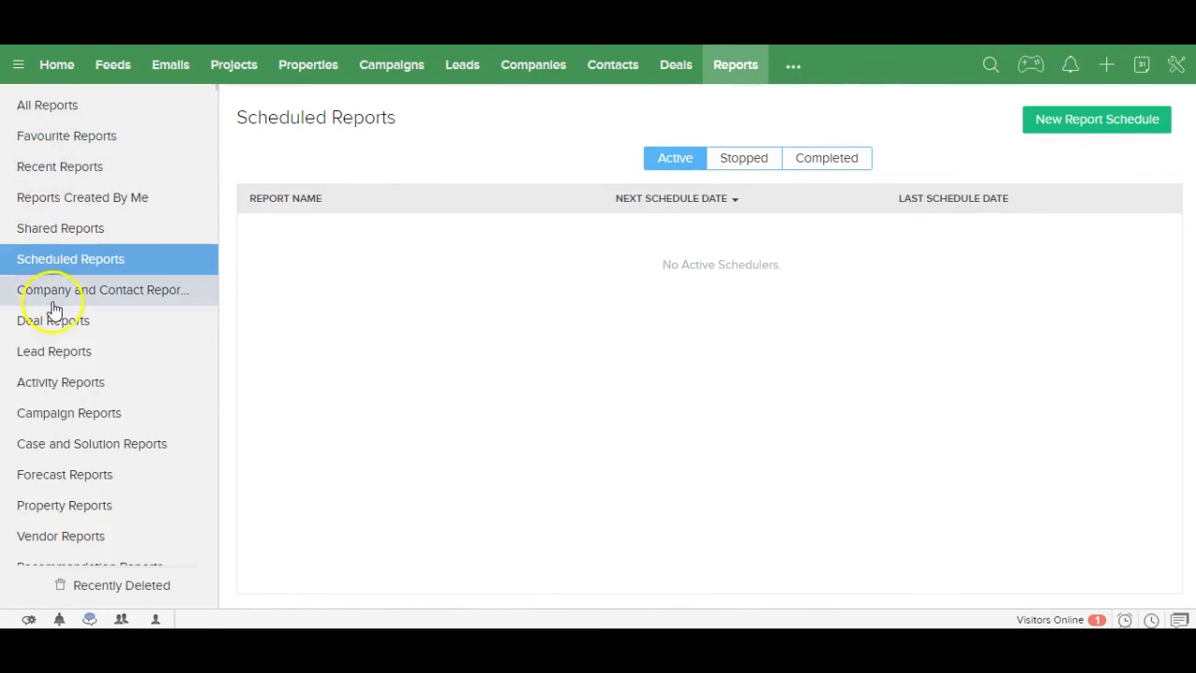
pyautogui.click(48, 107)
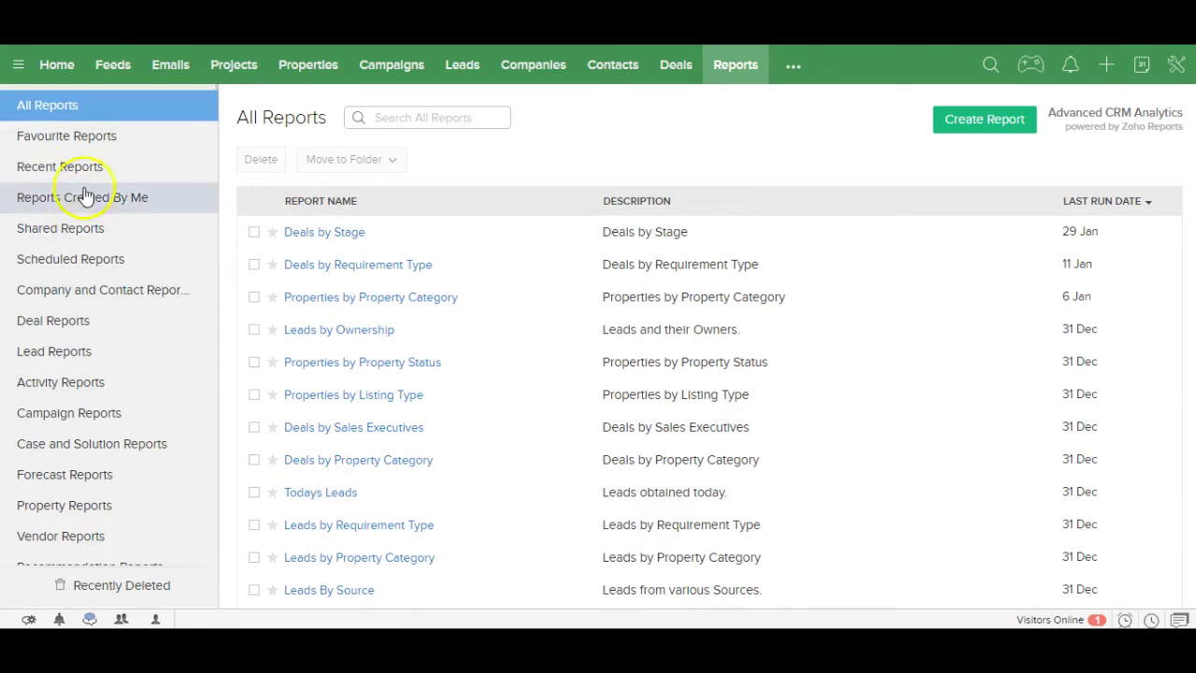
pyautogui.click(53, 322)
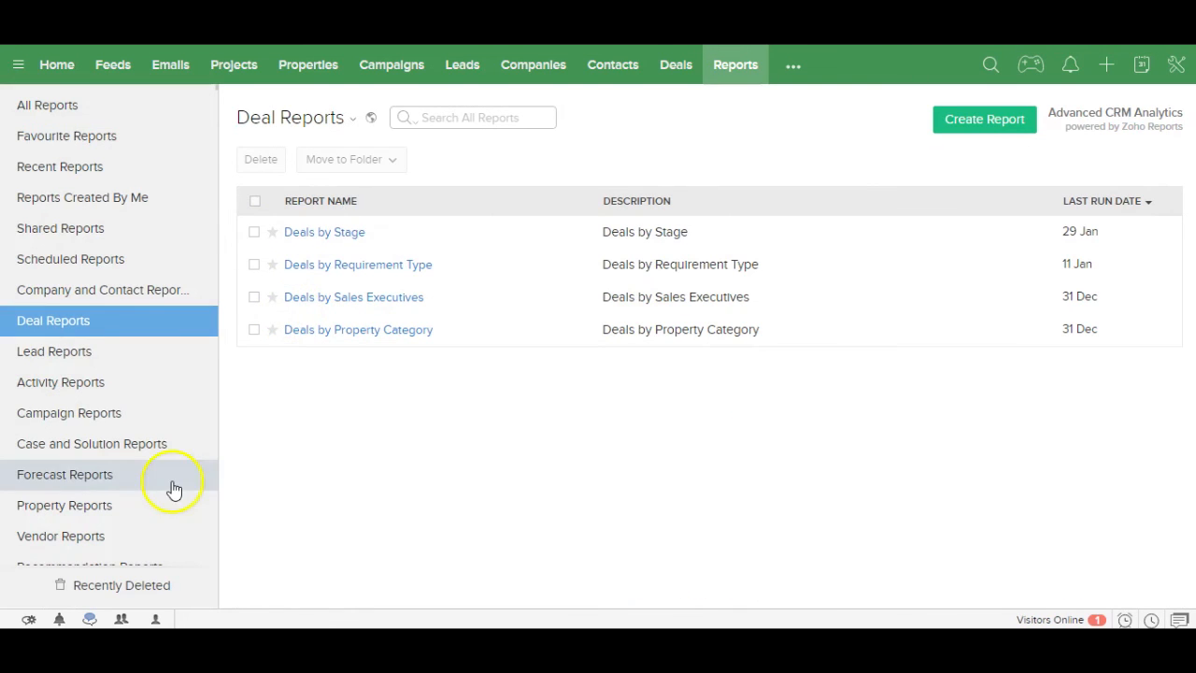
pyautogui.click(102, 506)
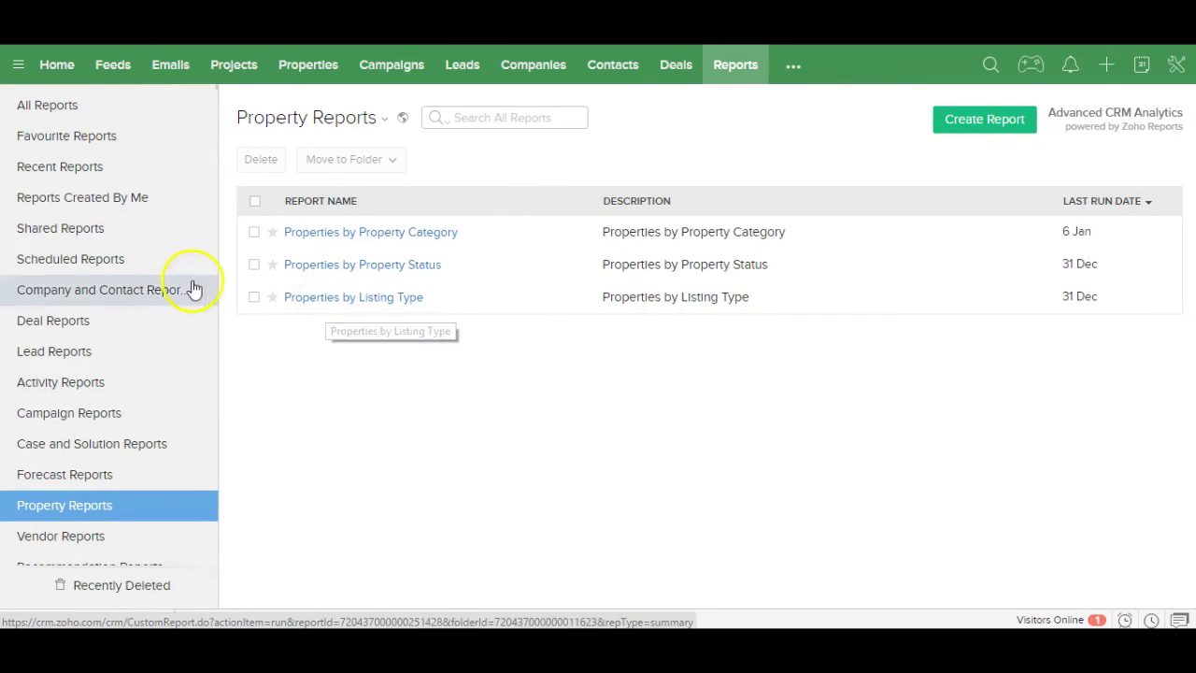
pyautogui.click(91, 262)
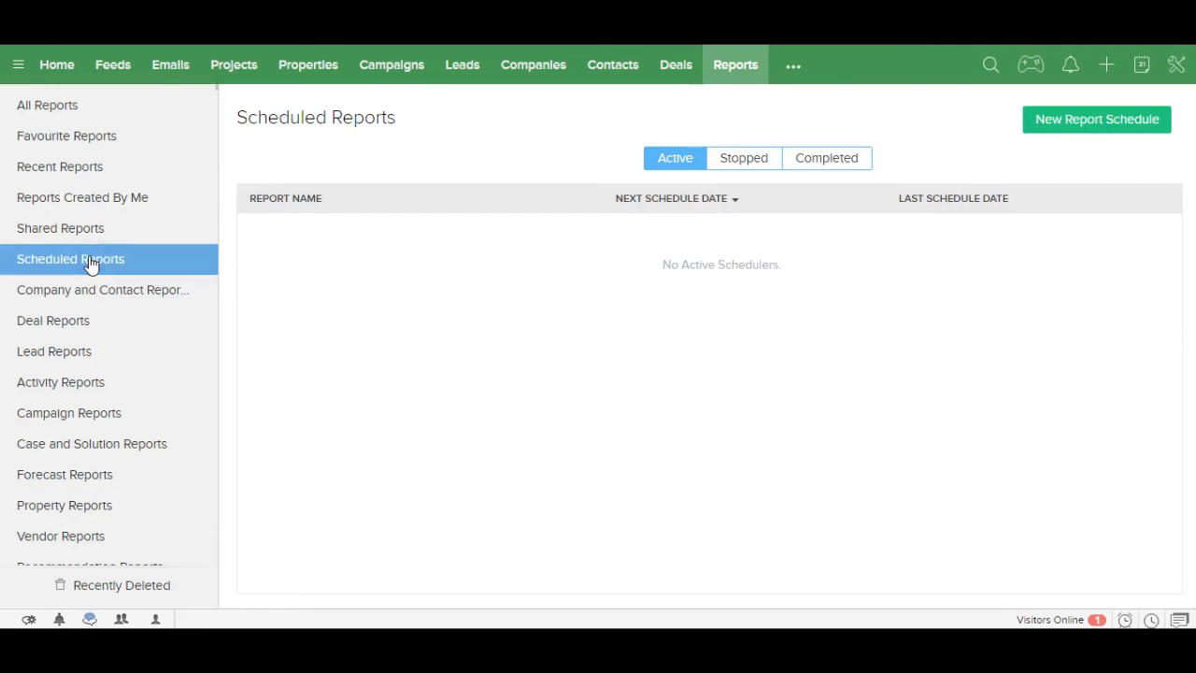
# Step: Start a new report schedule for the Lead Reports 'Leads by Requirement Type' report, exported as XLS
pyautogui.click(1105, 121)
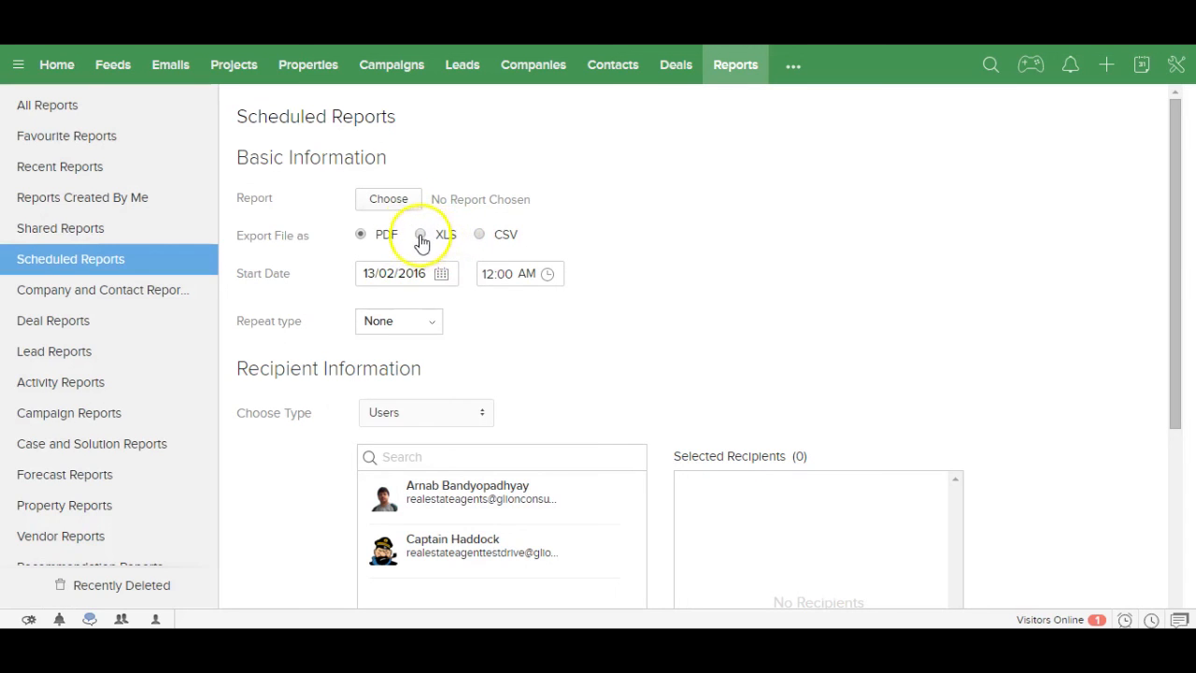
pyautogui.click(391, 200)
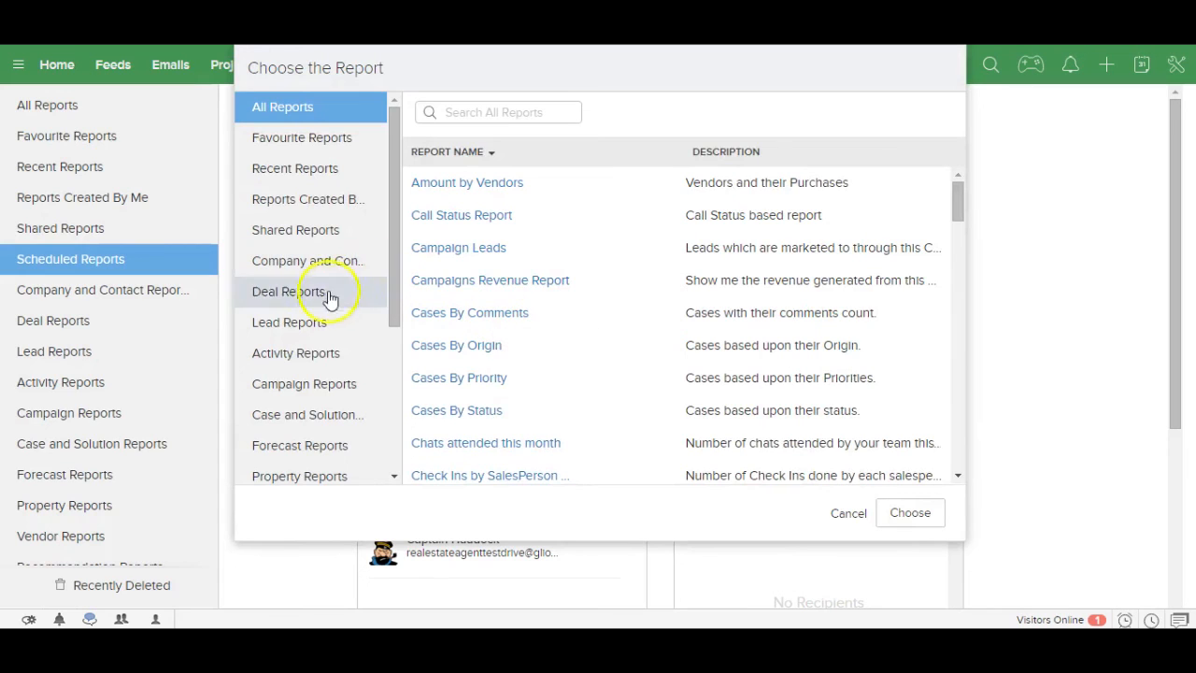
pyautogui.click(321, 328)
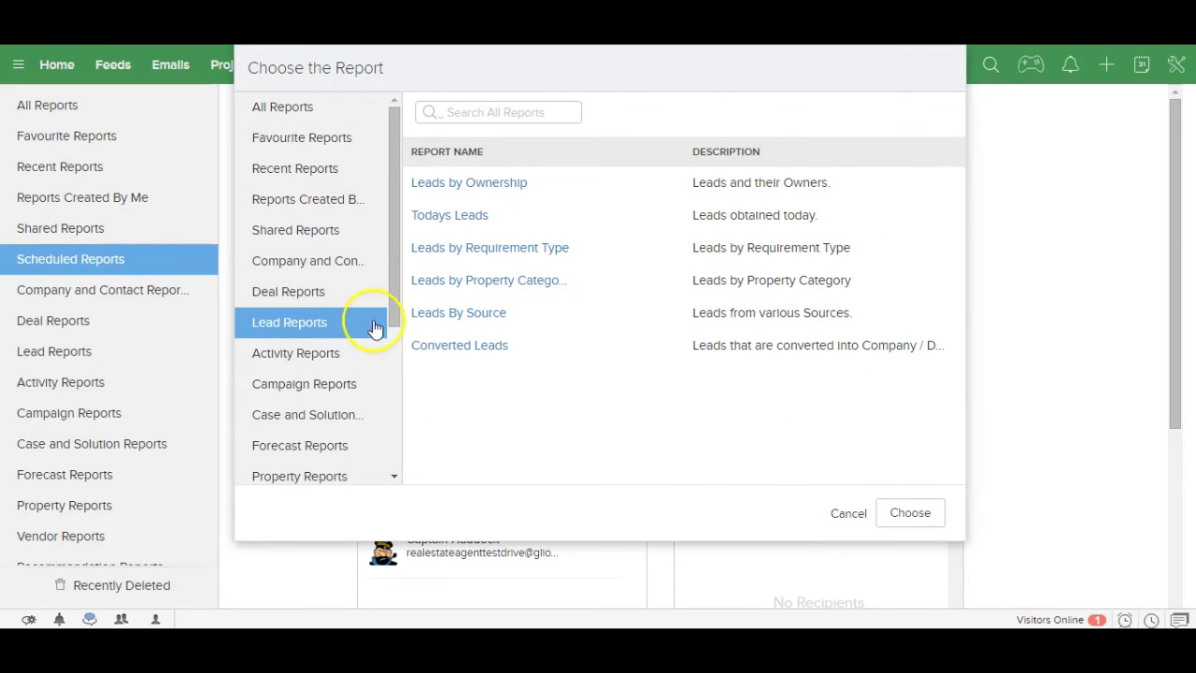
pyautogui.click(493, 254)
pyautogui.click(549, 251)
pyautogui.click(917, 509)
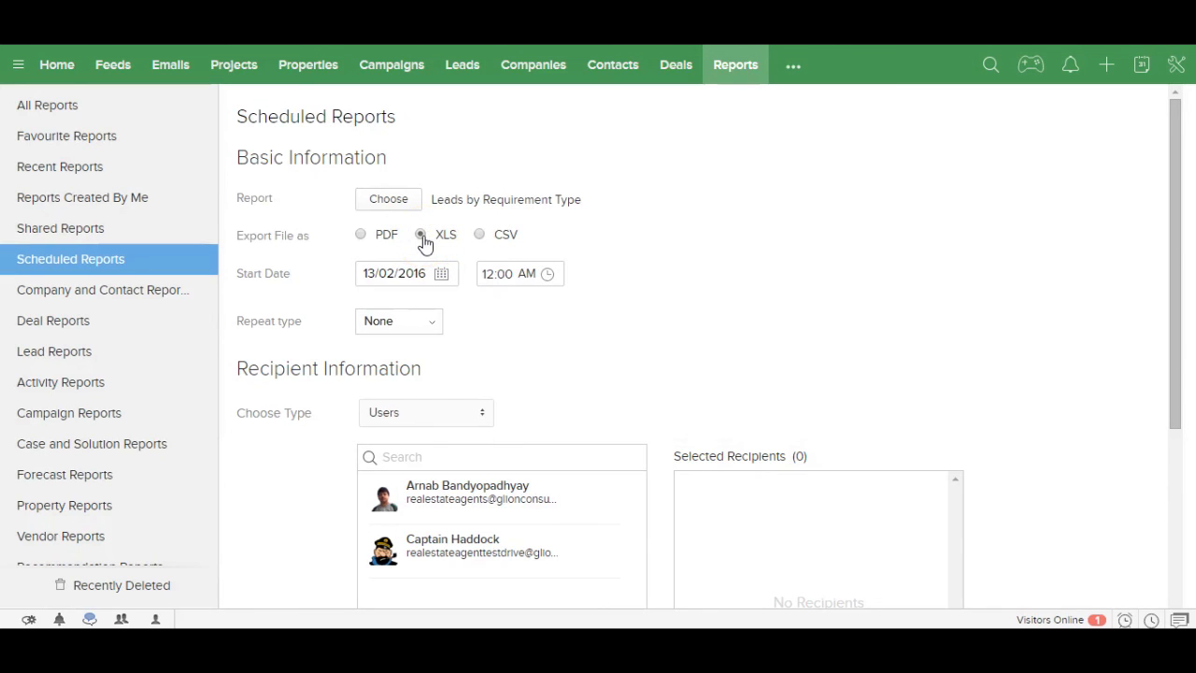
# Step: Set the schedule to start 14/02/2016 at 08:00 AM and repeat daily
pyautogui.click(440, 274)
pyautogui.click(440, 274)
pyautogui.click(531, 378)
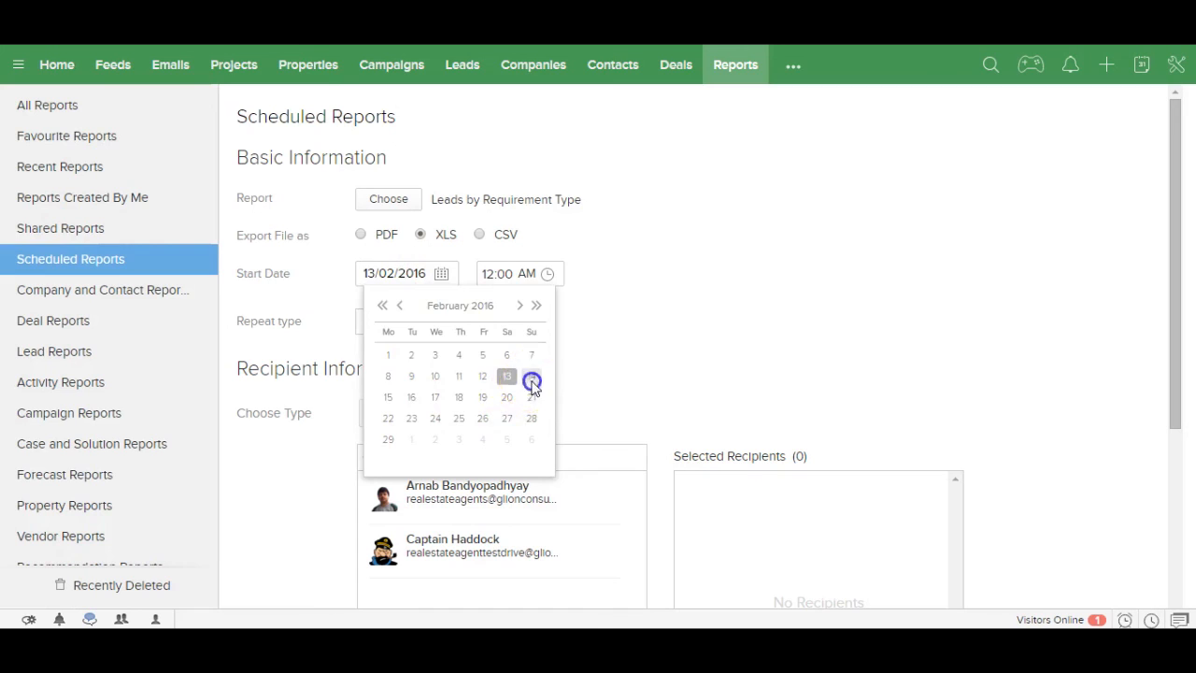
pyautogui.click(546, 276)
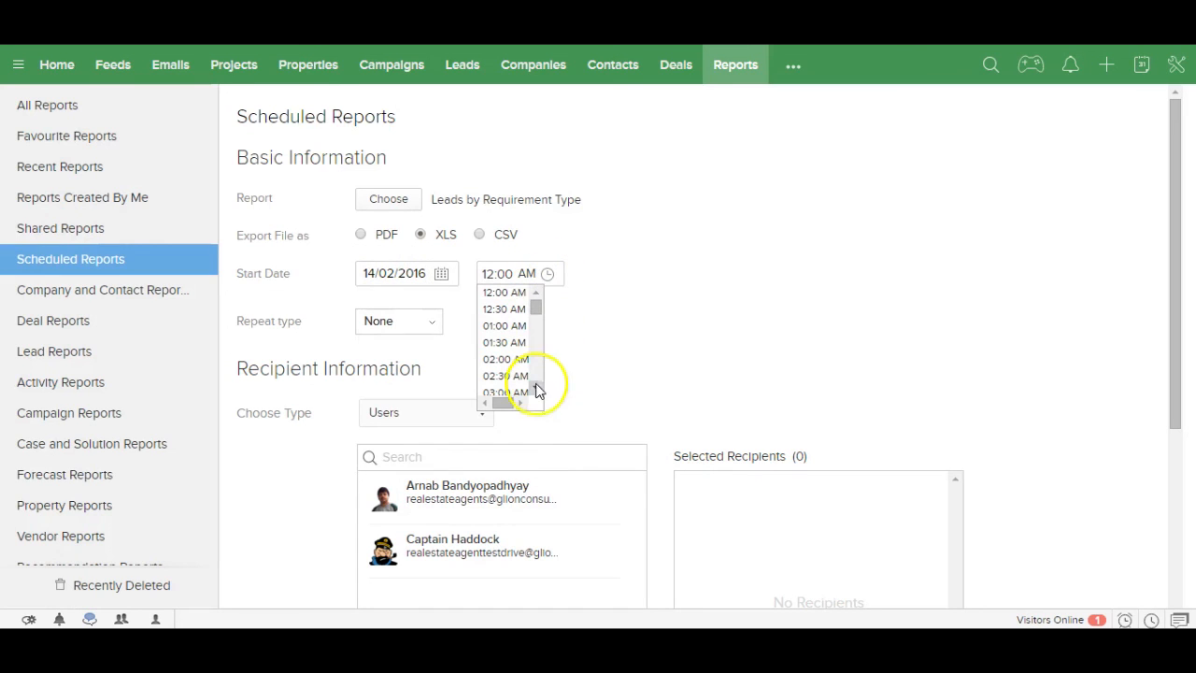
pyautogui.moveTo(534, 310); pyautogui.dragTo(533, 324)
pyautogui.click(505, 384)
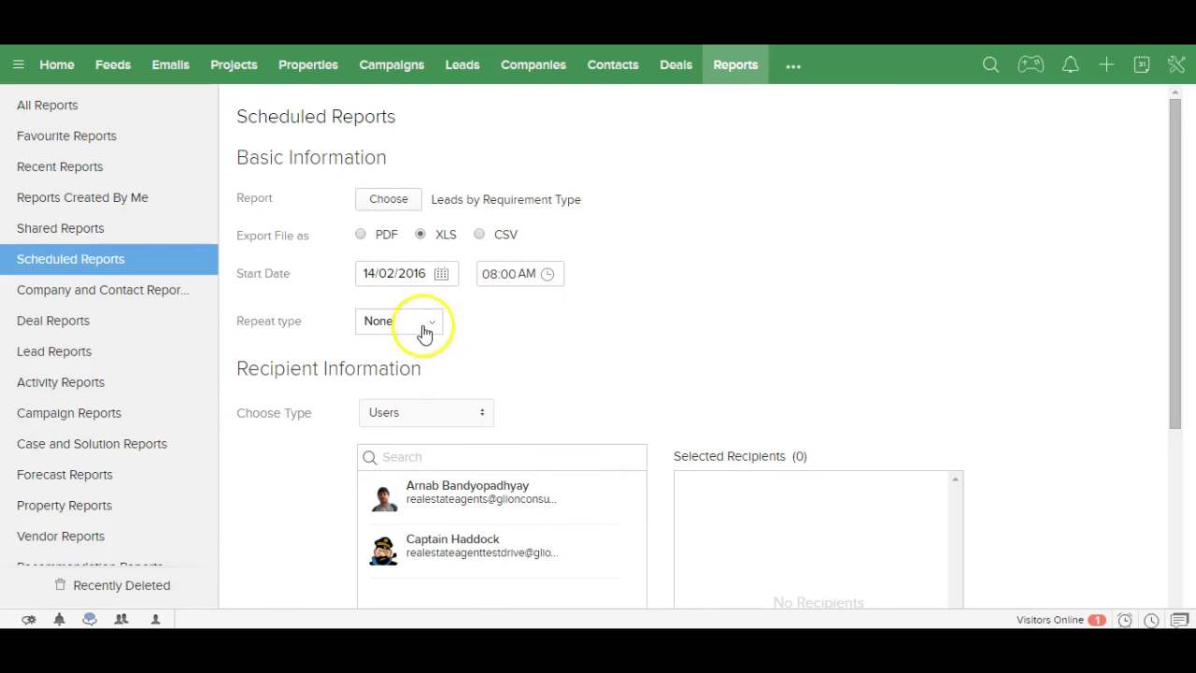
pyautogui.click(415, 321)
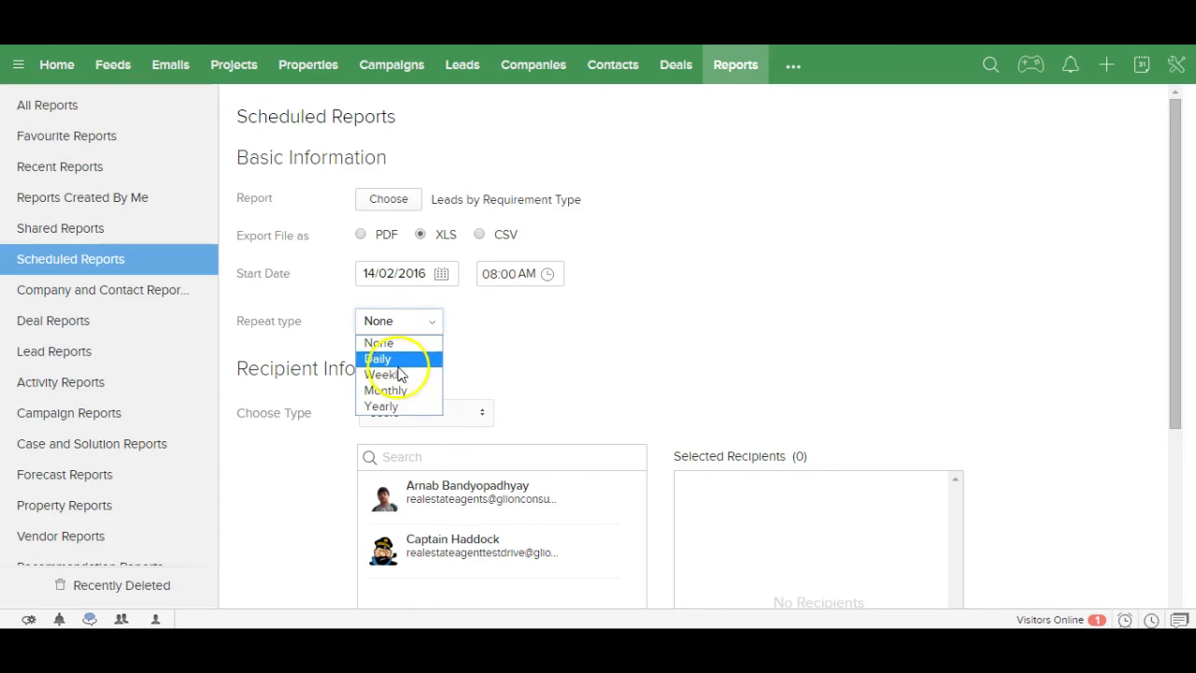
pyautogui.click(396, 364)
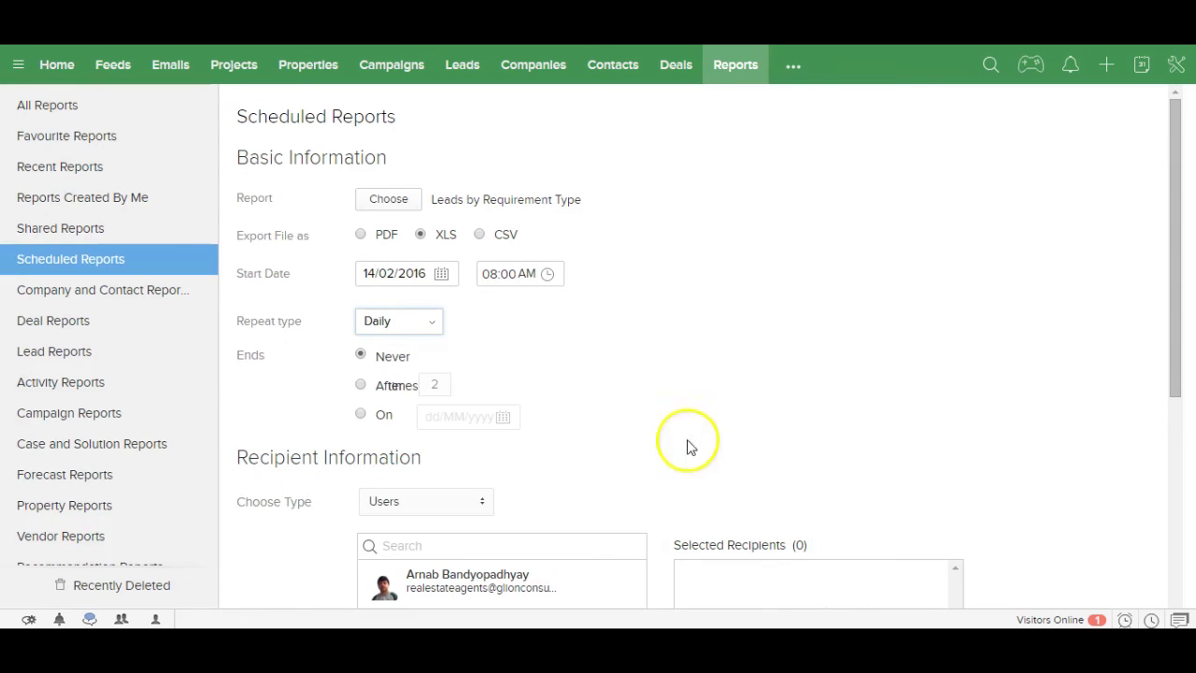
# Step: Add both users as recipients and save the daily schedule
pyautogui.moveTo(1176, 340); pyautogui.dragTo(1167, 408)
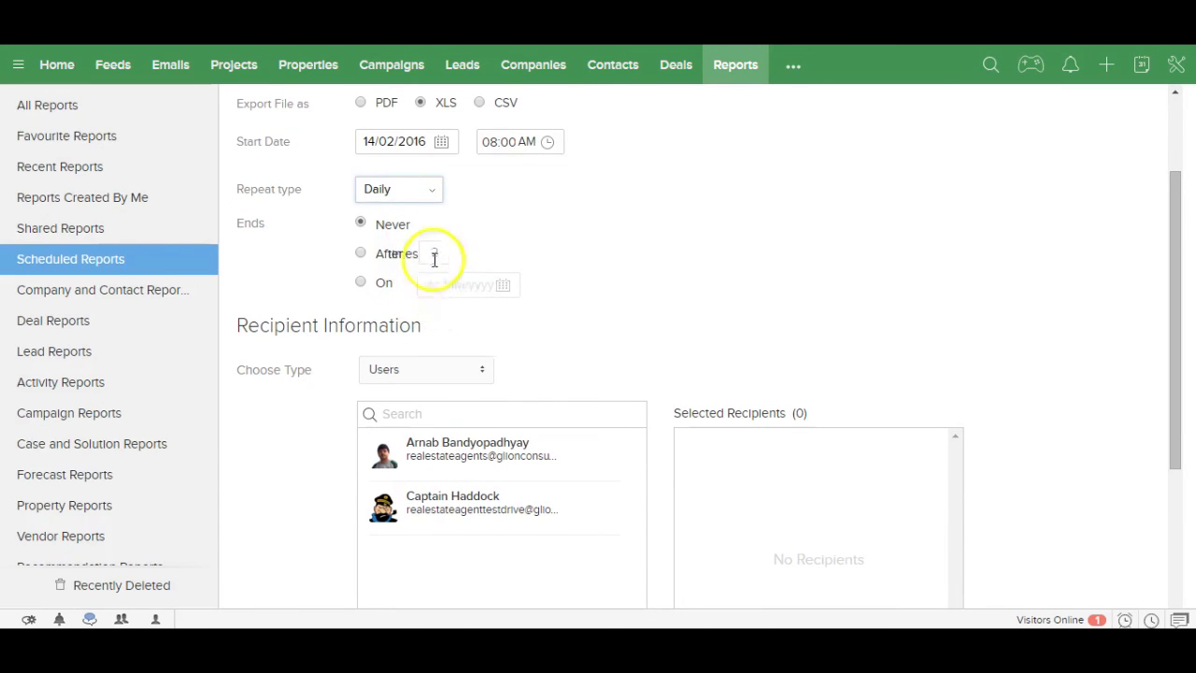
pyautogui.moveTo(1178, 349); pyautogui.dragTo(1168, 428)
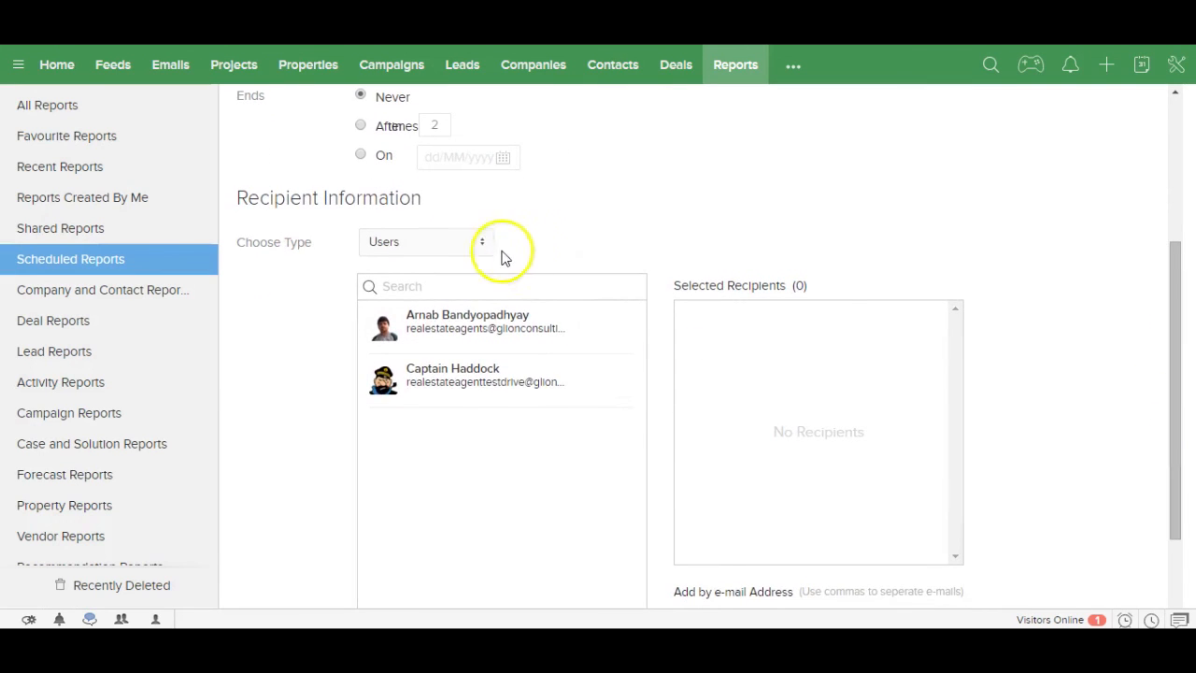
pyautogui.click(470, 245)
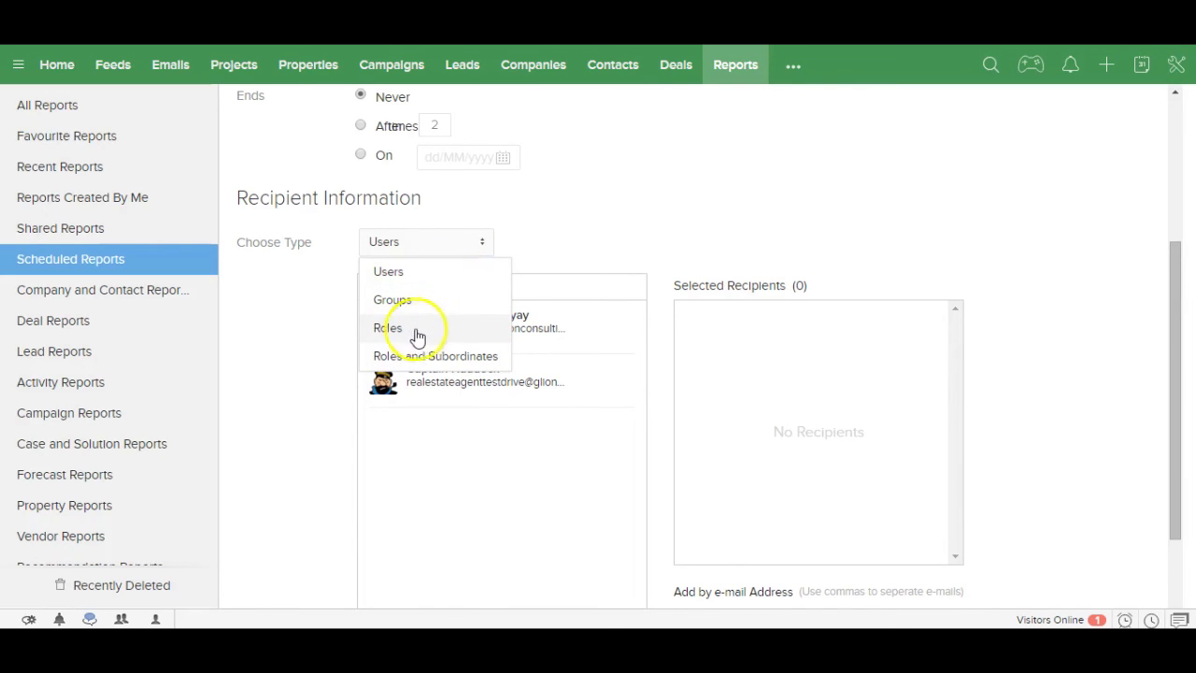
pyautogui.click(614, 237)
pyautogui.click(530, 327)
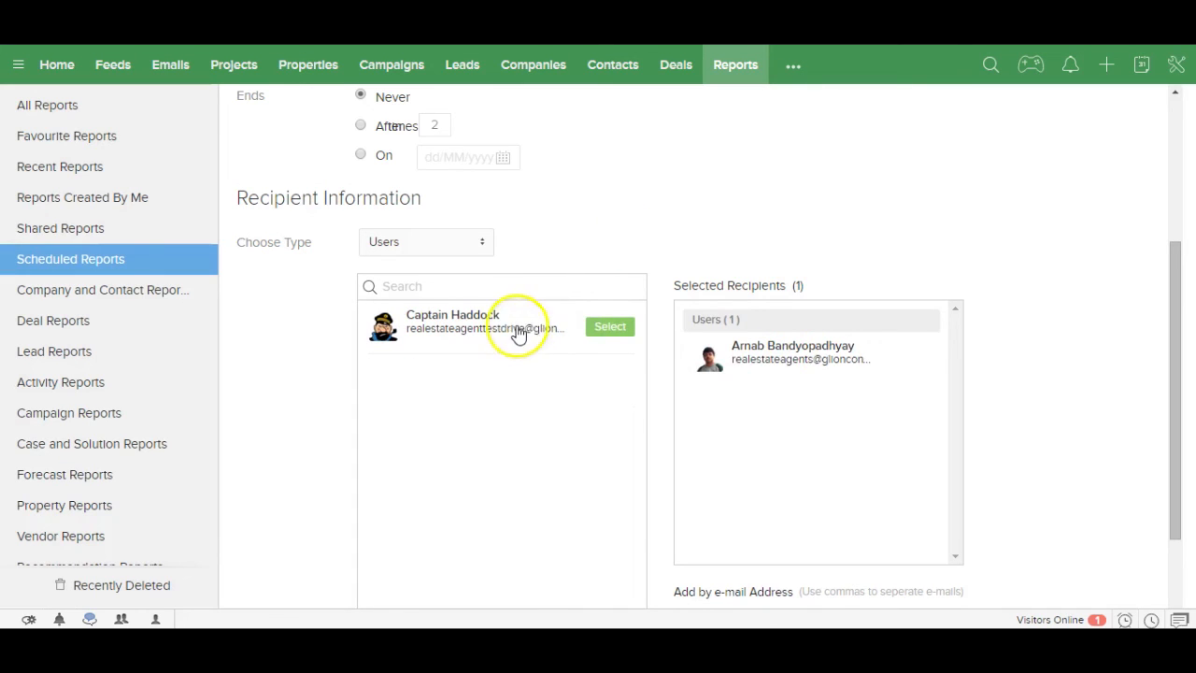
pyautogui.click(518, 329)
pyautogui.moveTo(1177, 422); pyautogui.dragTo(1170, 512)
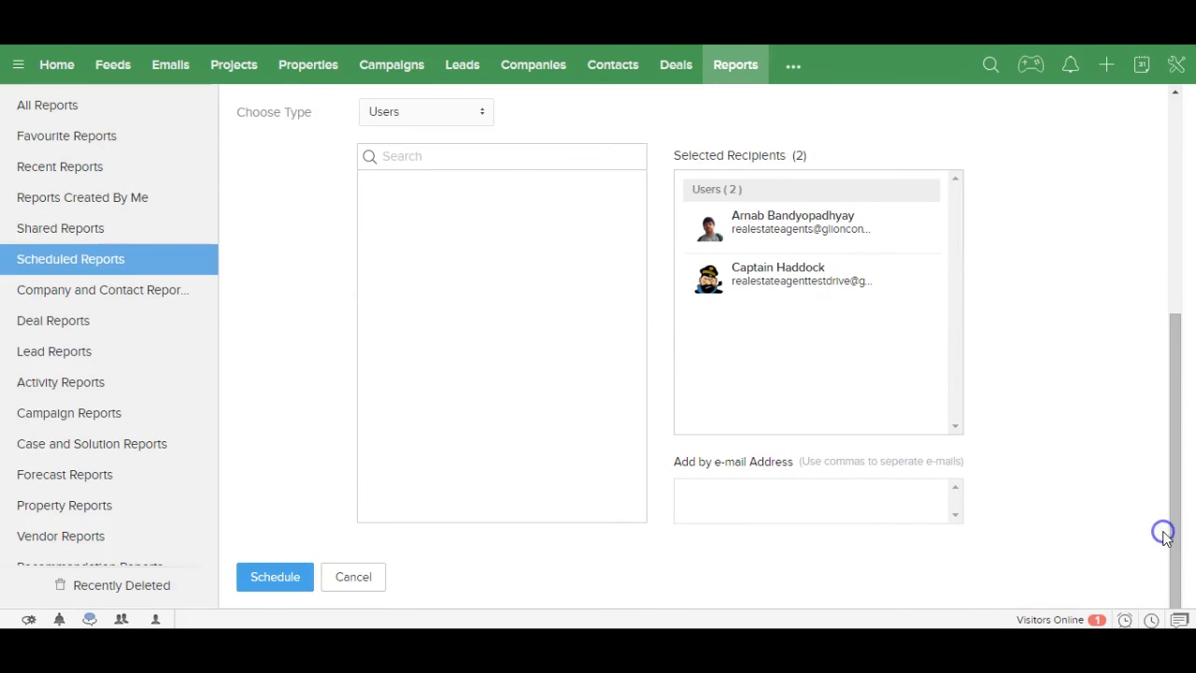
pyautogui.click(775, 495)
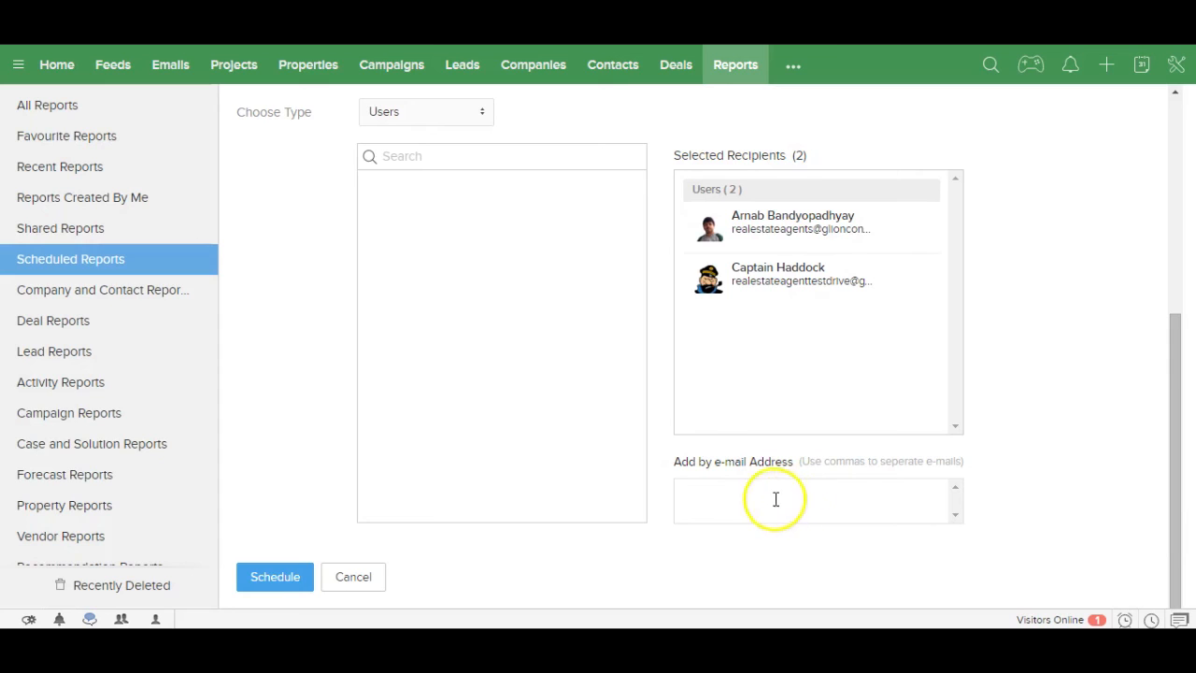
pyautogui.click(289, 578)
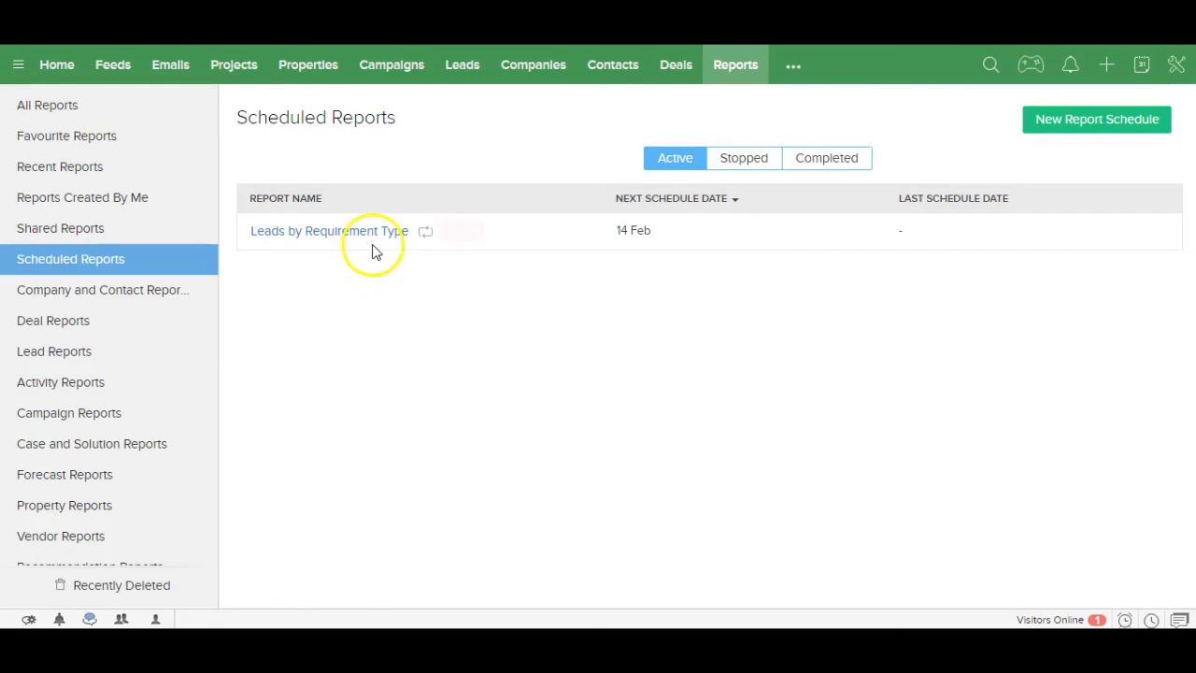
# Step: From Scheduled Reports, open the '...' menu listing modules such as Dashboards and Invoices
pyautogui.moveTo(344, 243)
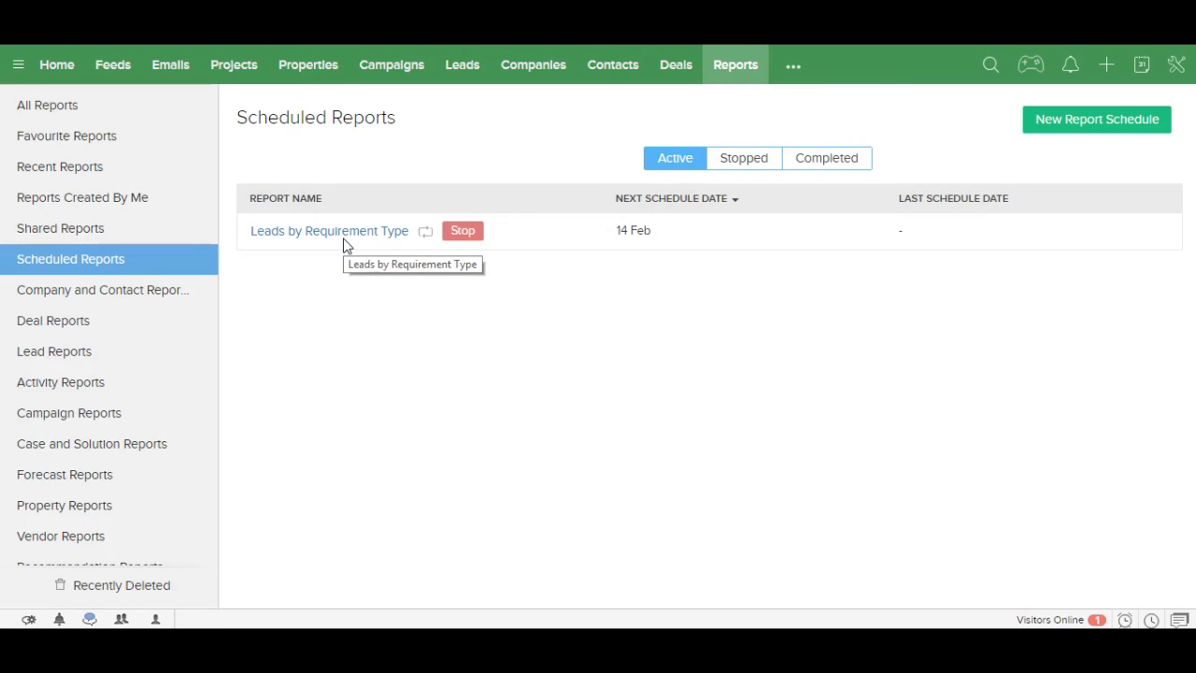
pyautogui.click(794, 66)
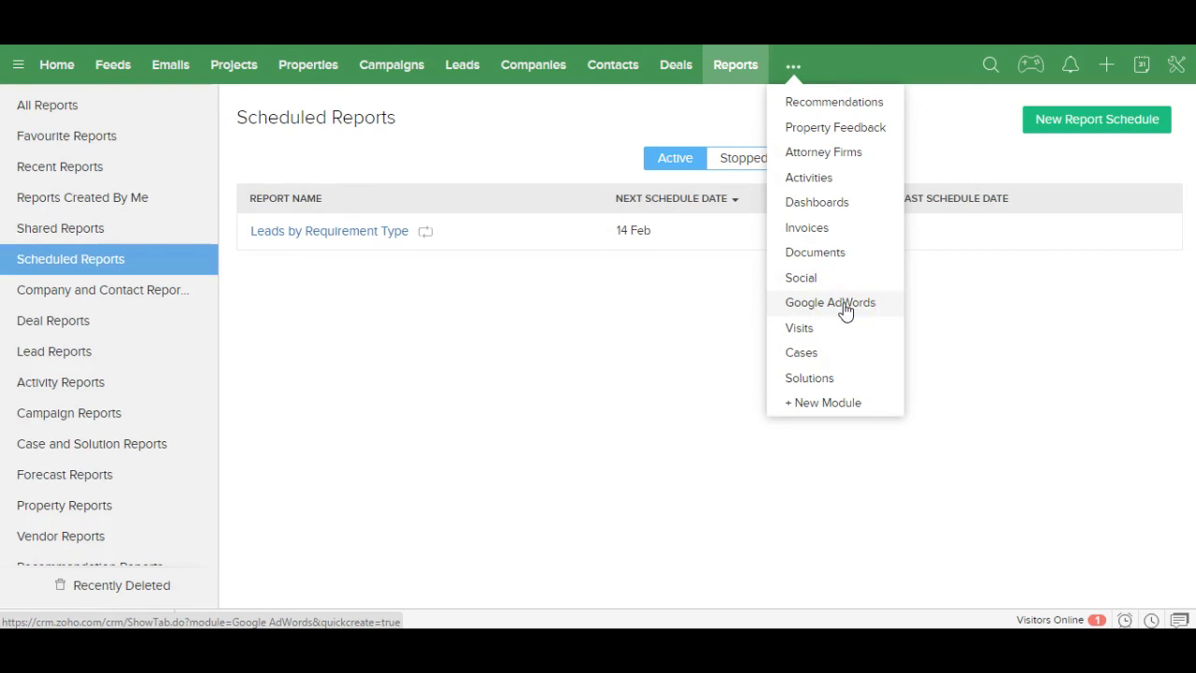
# Step: Verify in Feeds that the 2BHK apartment deal shows Invoice Raised changed to Yes, then go Home
pyautogui.click(845, 311)
pyautogui.click(111, 67)
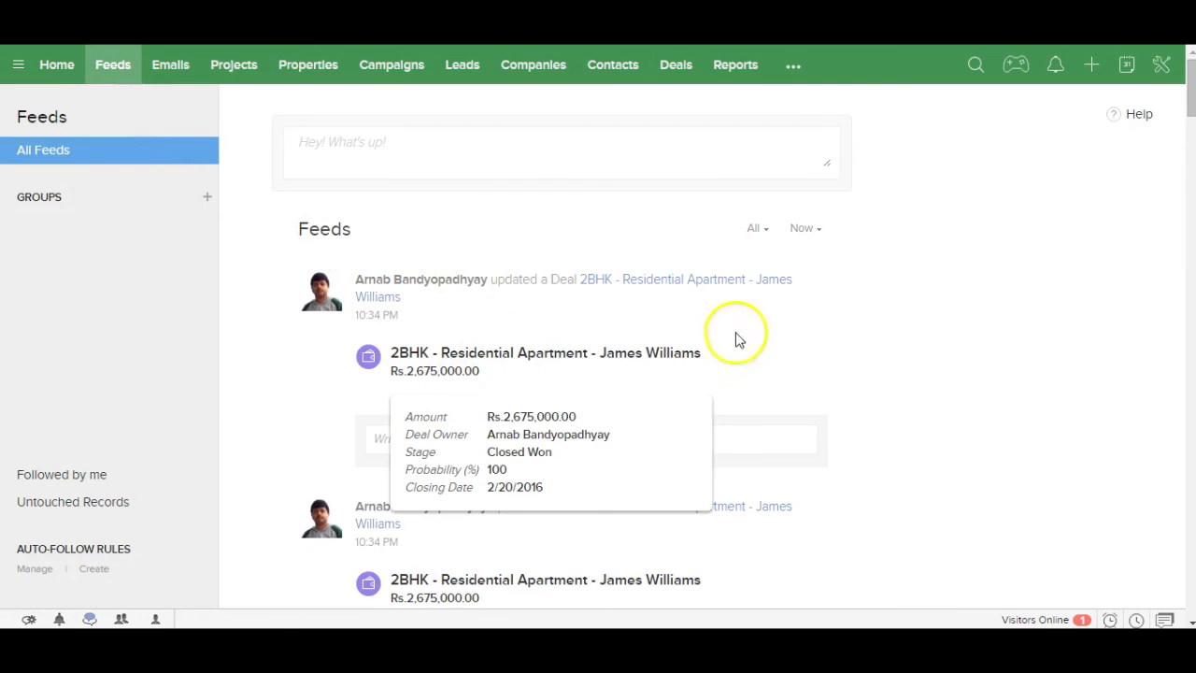
pyautogui.click(953, 366)
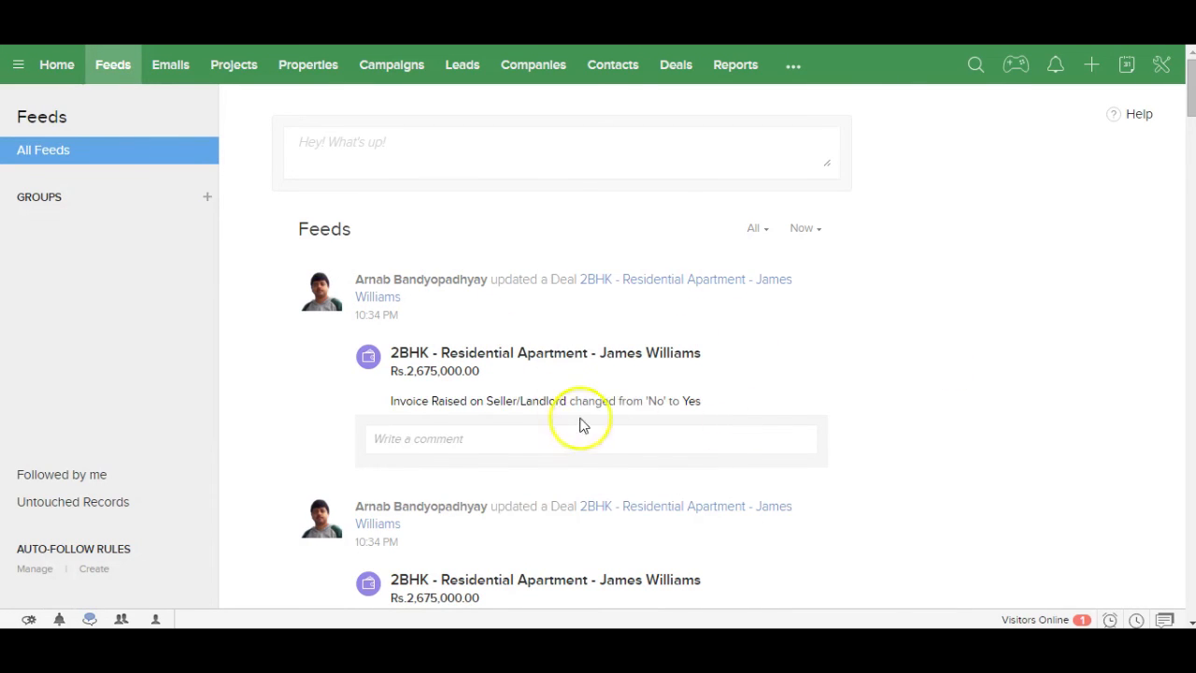
pyautogui.click(904, 409)
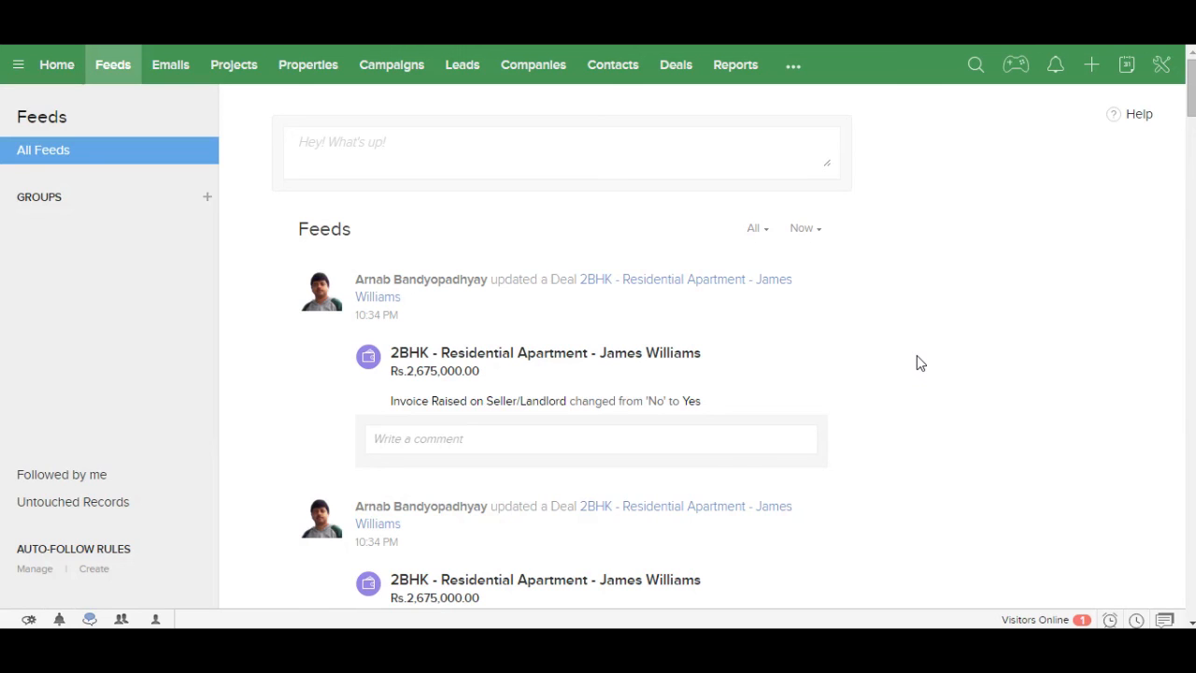
pyautogui.click(51, 66)
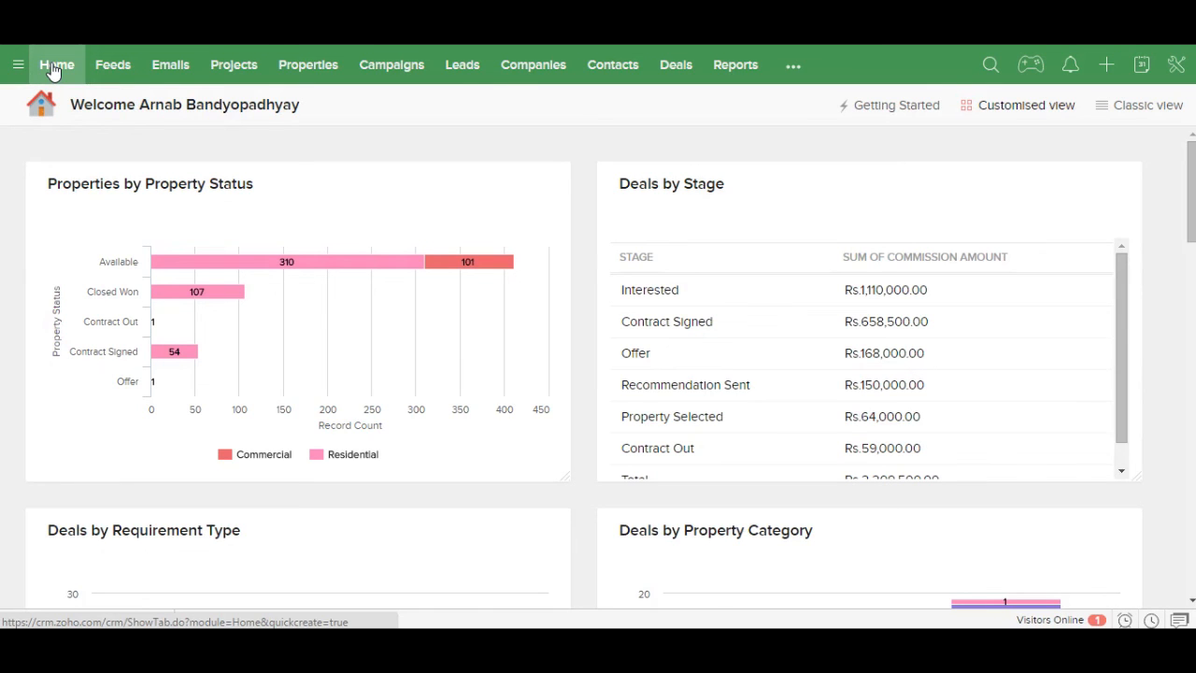
pyautogui.click(1179, 71)
pyautogui.click(1034, 106)
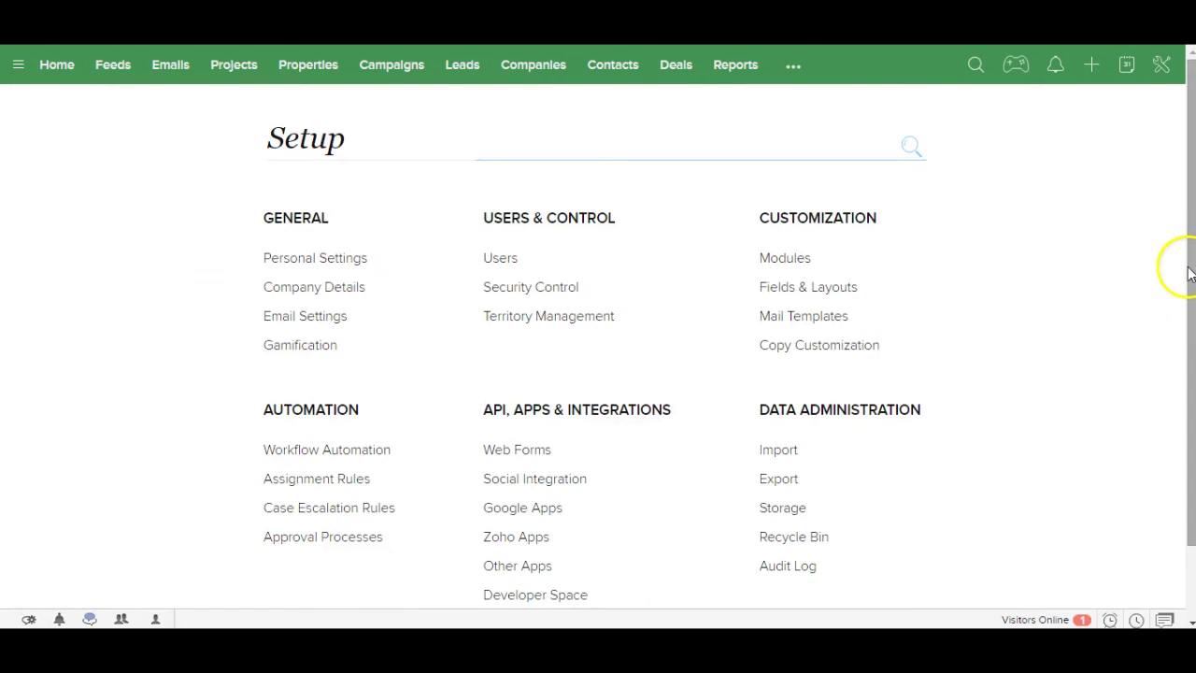
pyautogui.scroll(-1, 1186, 281)
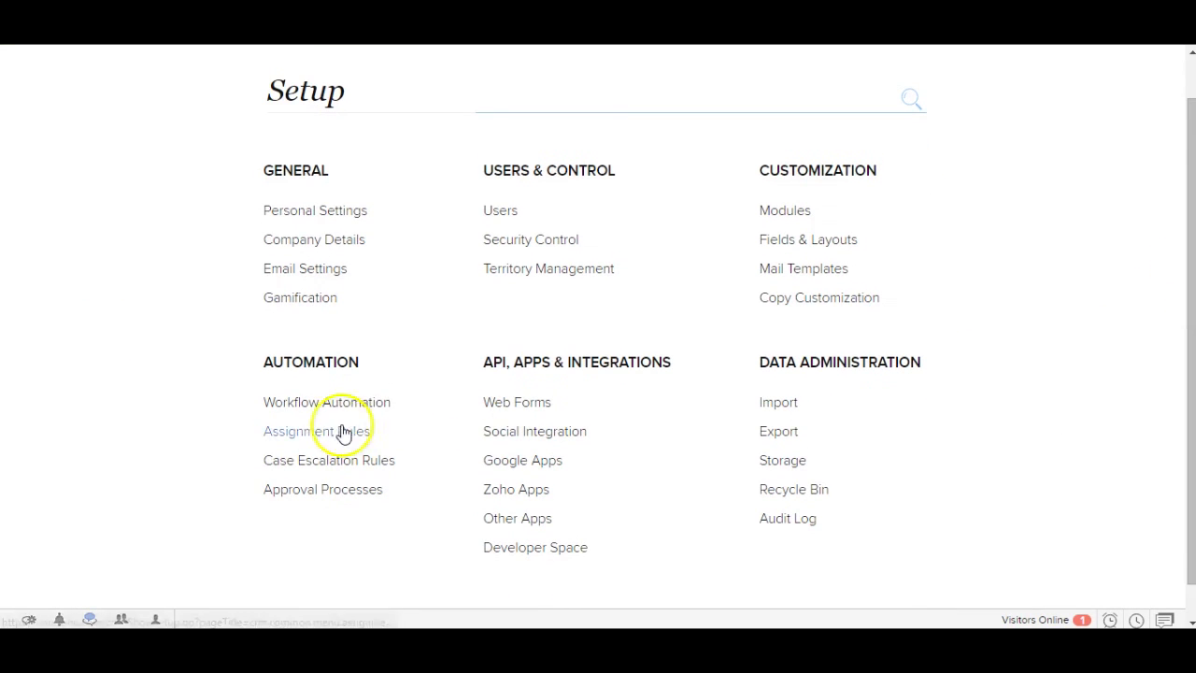
pyautogui.click(326, 407)
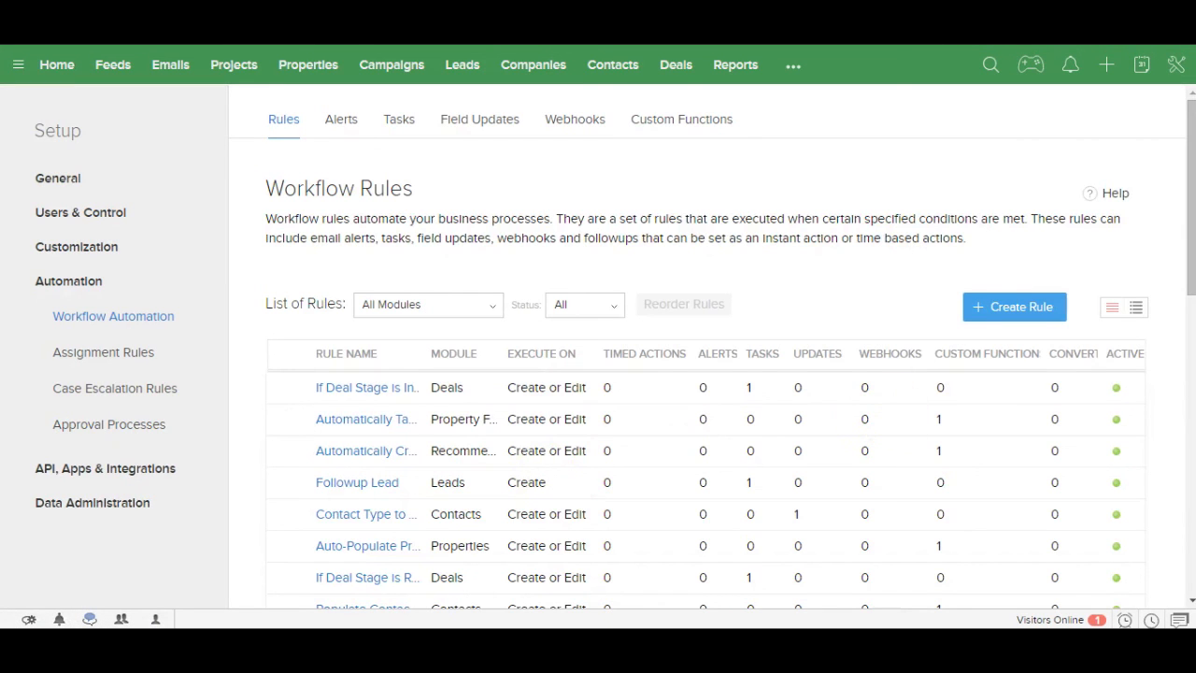
pyautogui.moveTo(1191, 290); pyautogui.dragTo(1157, 555)
pyautogui.scroll(3, 1152, 344)
pyautogui.click(59, 67)
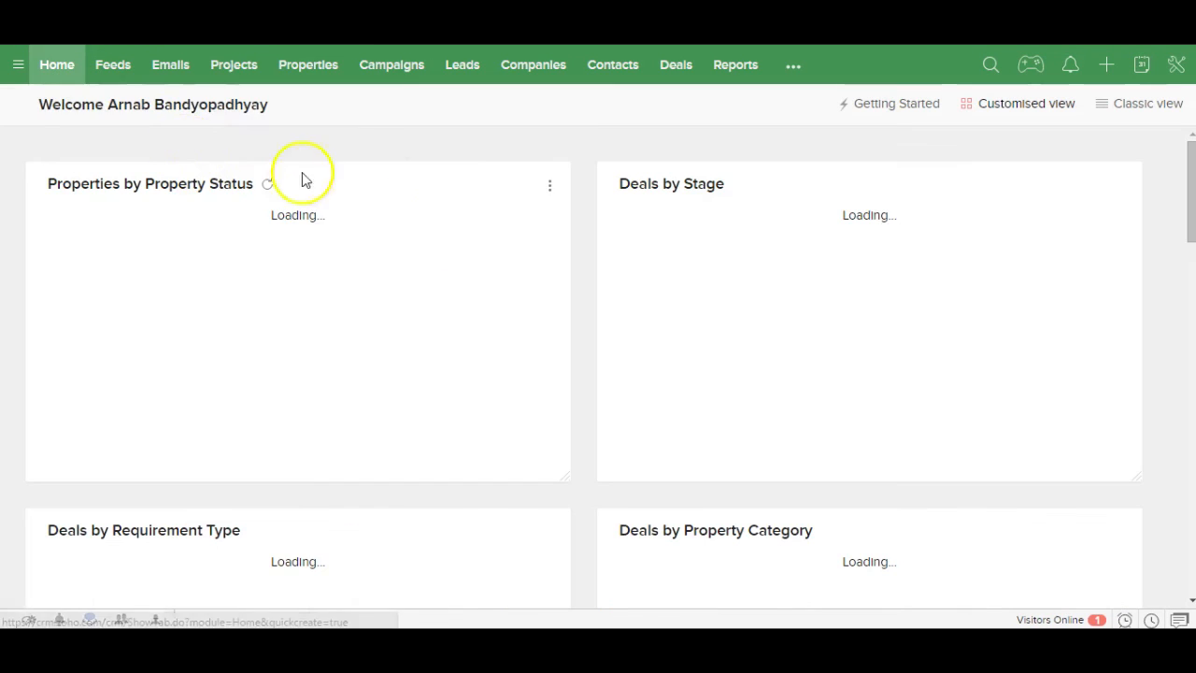